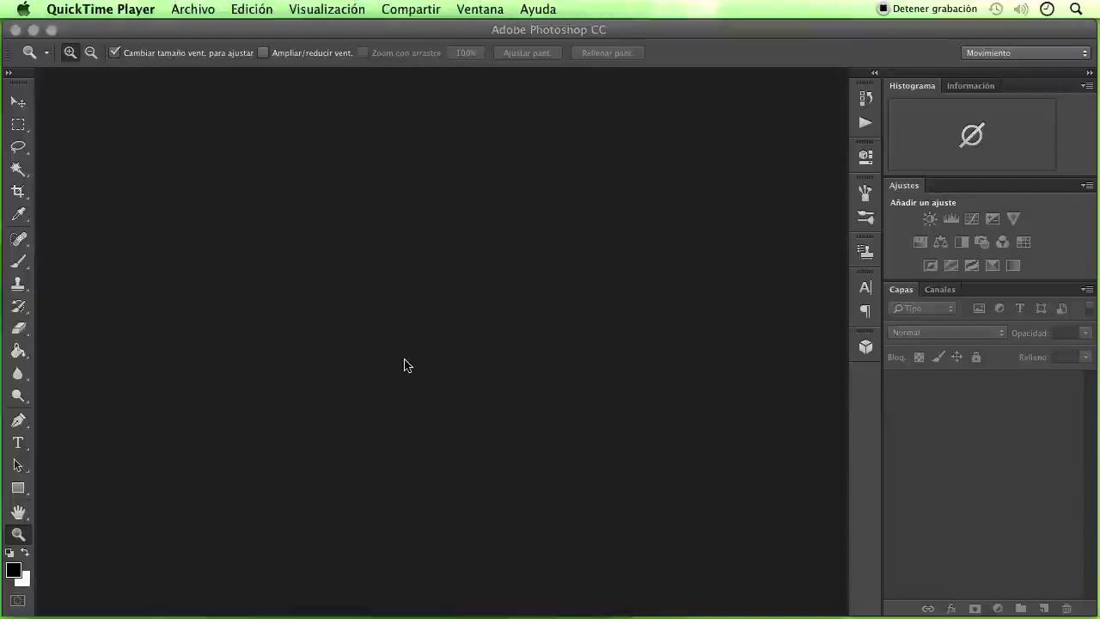
# - Activate Photoshop, then drag Chrome with the Hollywood Camera Work site over it
pyautogui.click(404, 365)
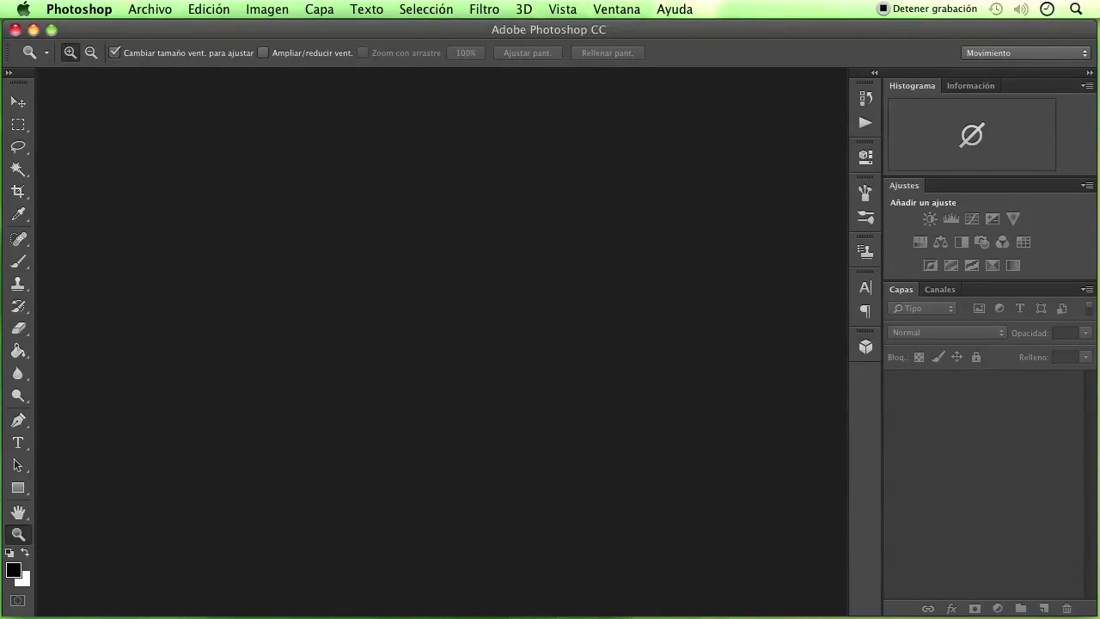
pyautogui.press('super+Tab')
pyautogui.moveTo(1, 164); pyautogui.dragTo(669, 47)
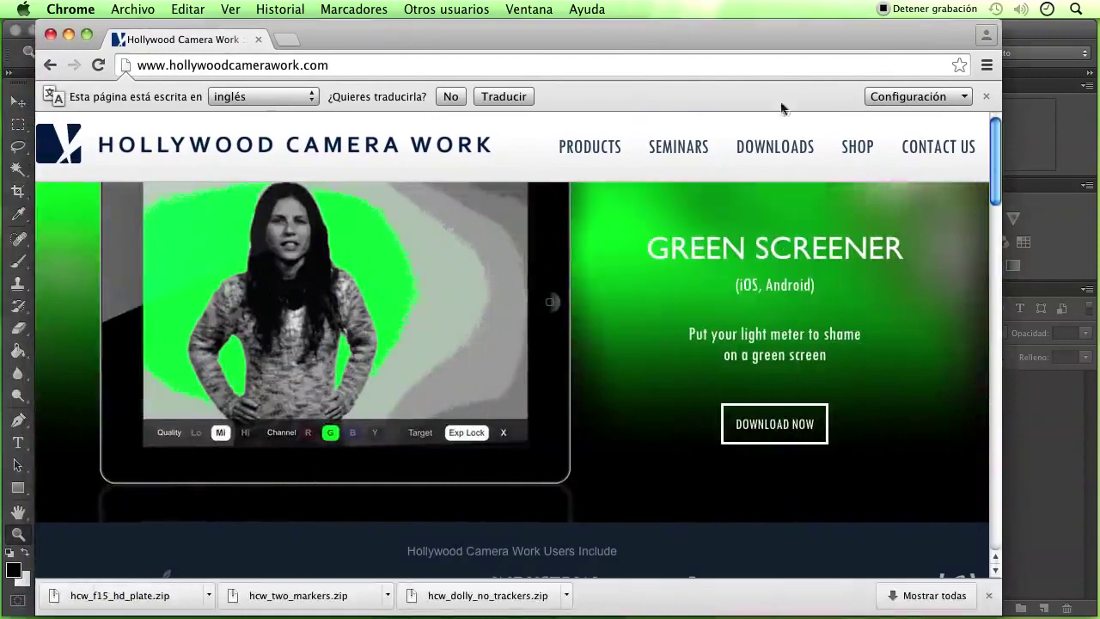
# - Dismiss the translate bar, open Green Screen Plates, and scroll to the F15 Fly-Over heading
pyautogui.click(985, 93)
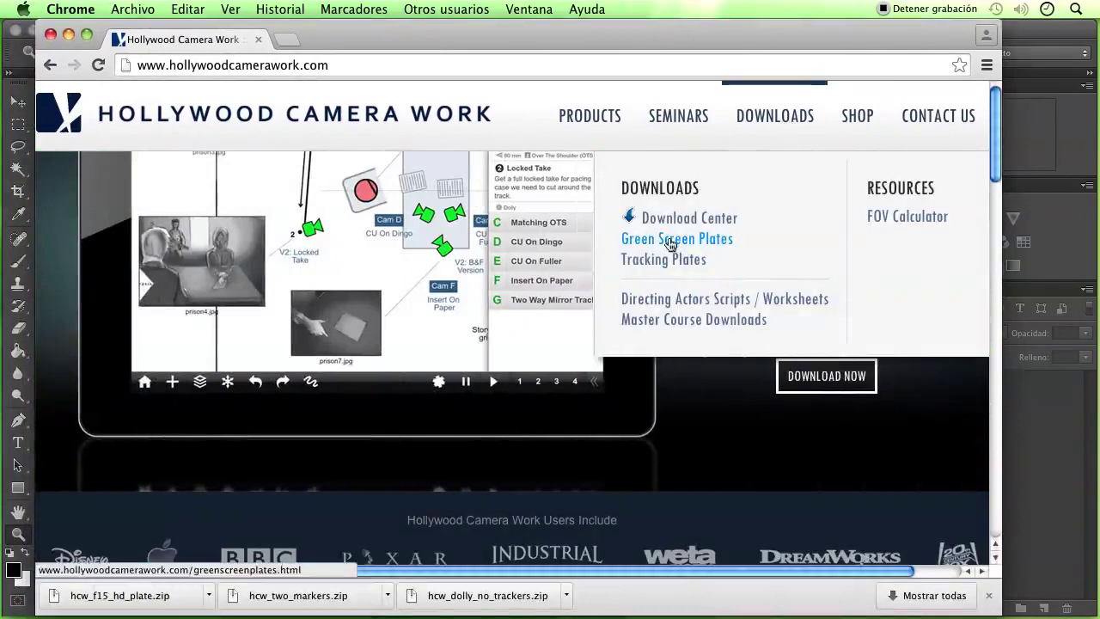
pyautogui.click(671, 243)
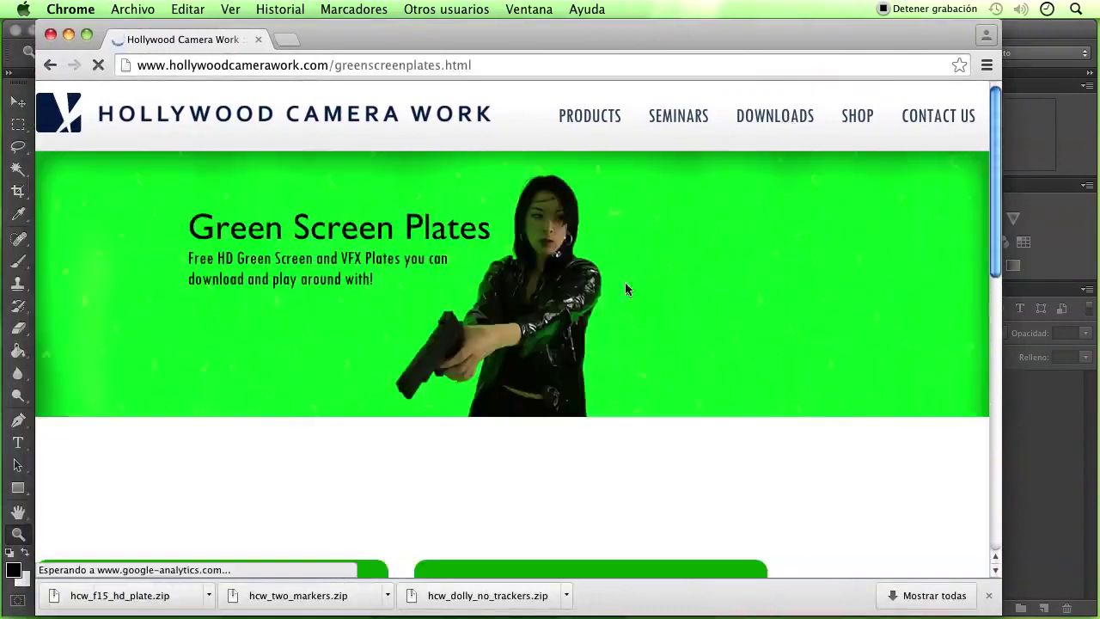
pyautogui.scroll(-2, 719, 271)
pyautogui.scroll(-2, 722, 272)
pyautogui.scroll(-5, 722, 272)
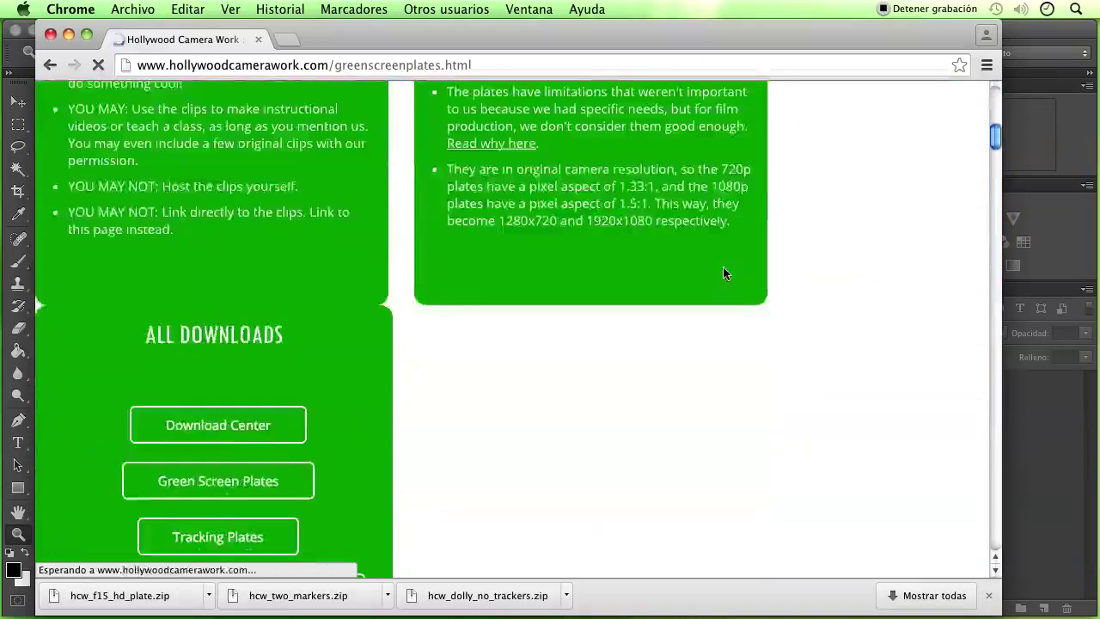
pyautogui.scroll(-4, 723, 274)
pyautogui.scroll(-5, 723, 273)
pyautogui.scroll(-2, 723, 273)
pyautogui.scroll(-2, 723, 274)
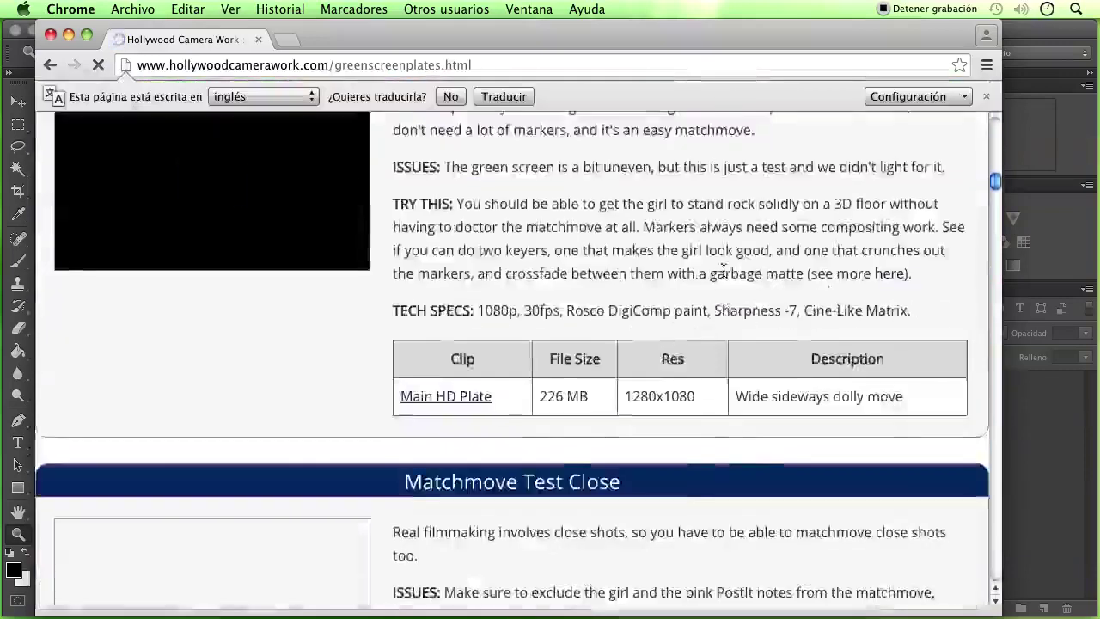
pyautogui.scroll(-1, 723, 272)
pyautogui.scroll(-5, 723, 272)
pyautogui.scroll(-5, 723, 271)
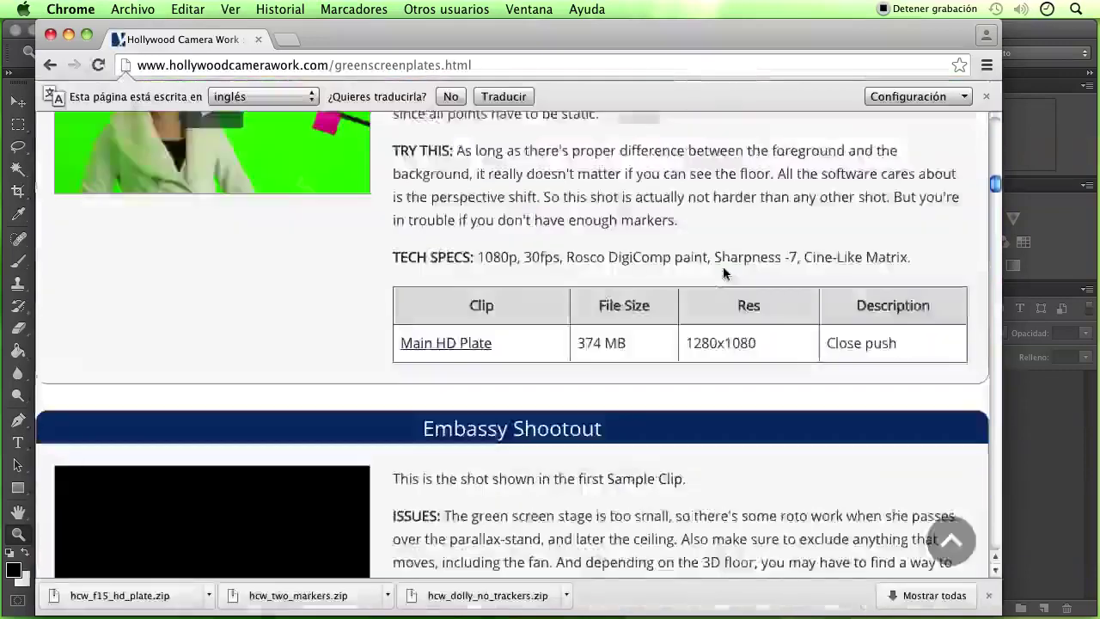
pyautogui.scroll(-2, 723, 272)
pyautogui.scroll(-3, 722, 271)
pyautogui.scroll(-2, 722, 272)
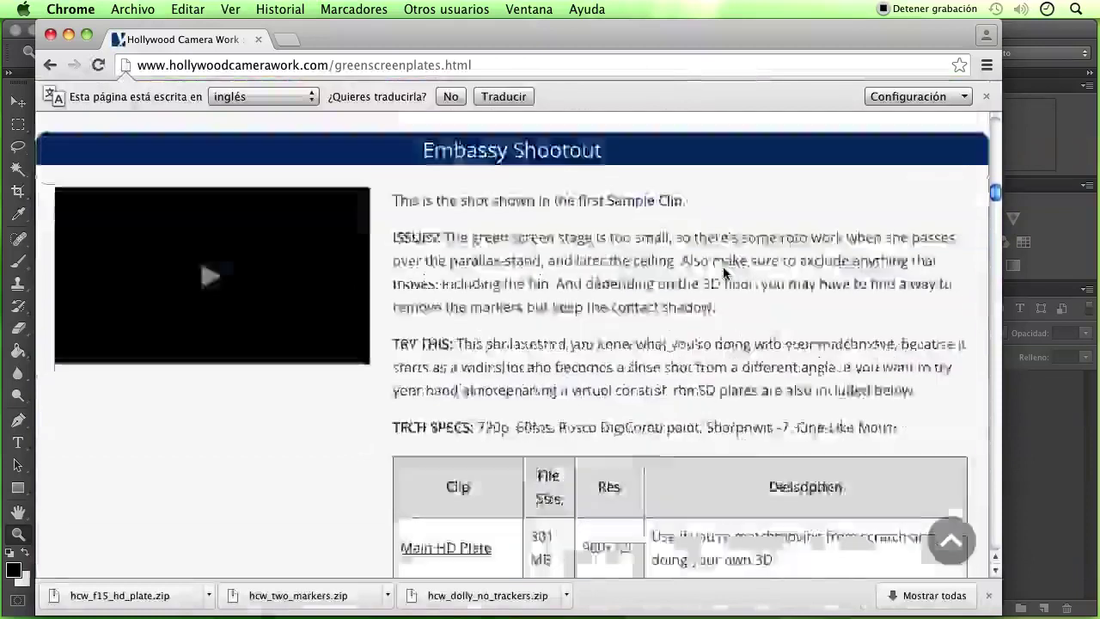
pyautogui.scroll(-5, 723, 272)
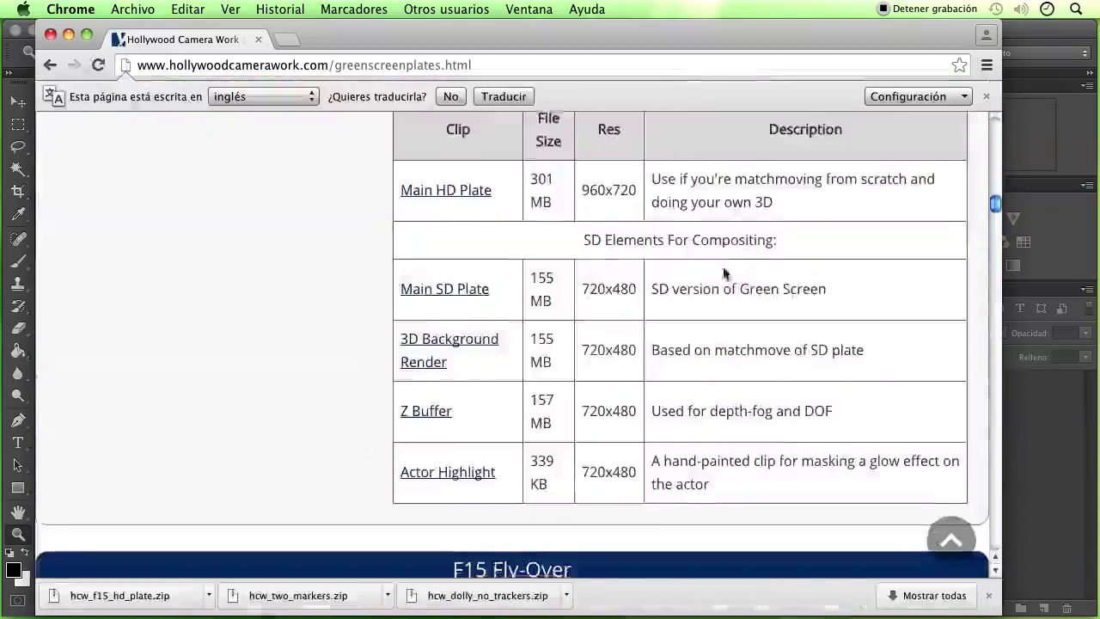
pyautogui.scroll(-4, 723, 272)
pyautogui.scroll(-4, 723, 272)
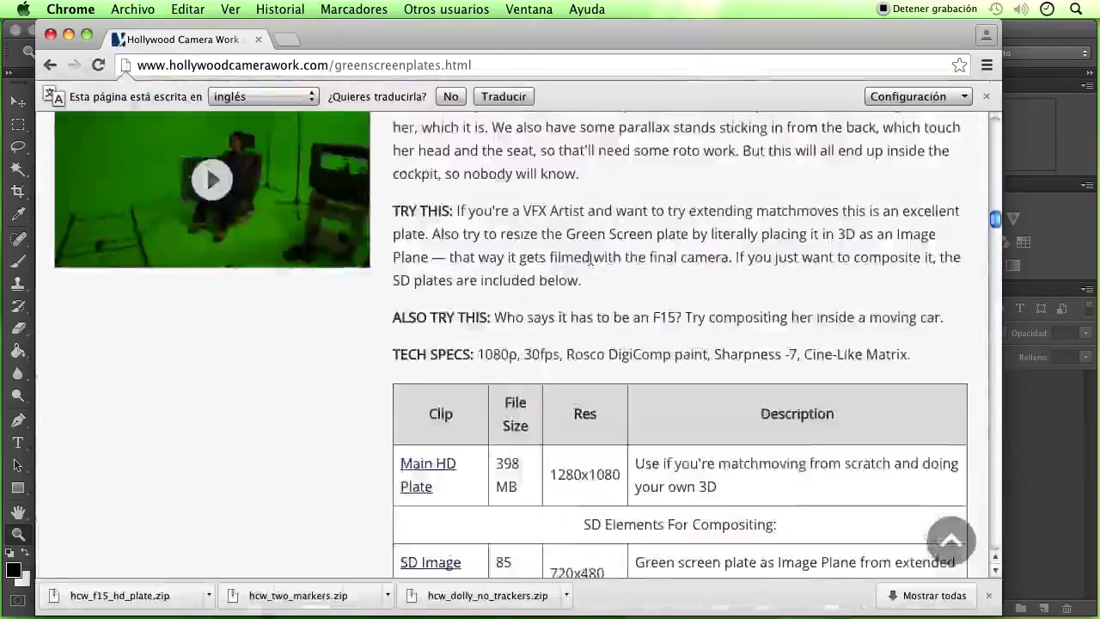
pyautogui.scroll(1, 594, 250)
pyautogui.scroll(7, 550, 241)
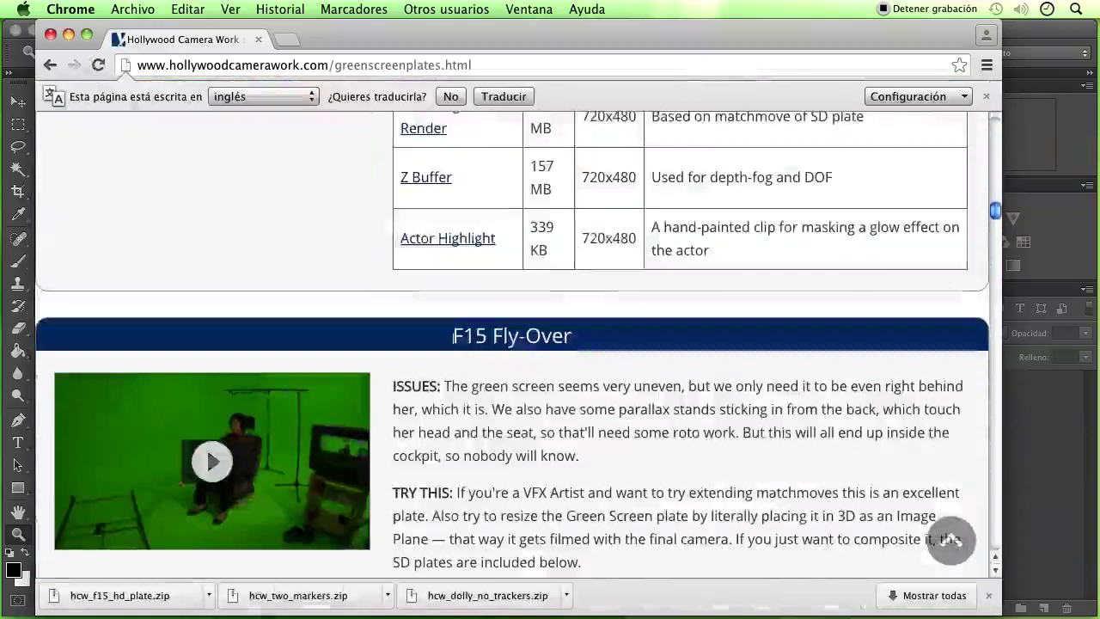
pyautogui.tripleClick(512, 336)
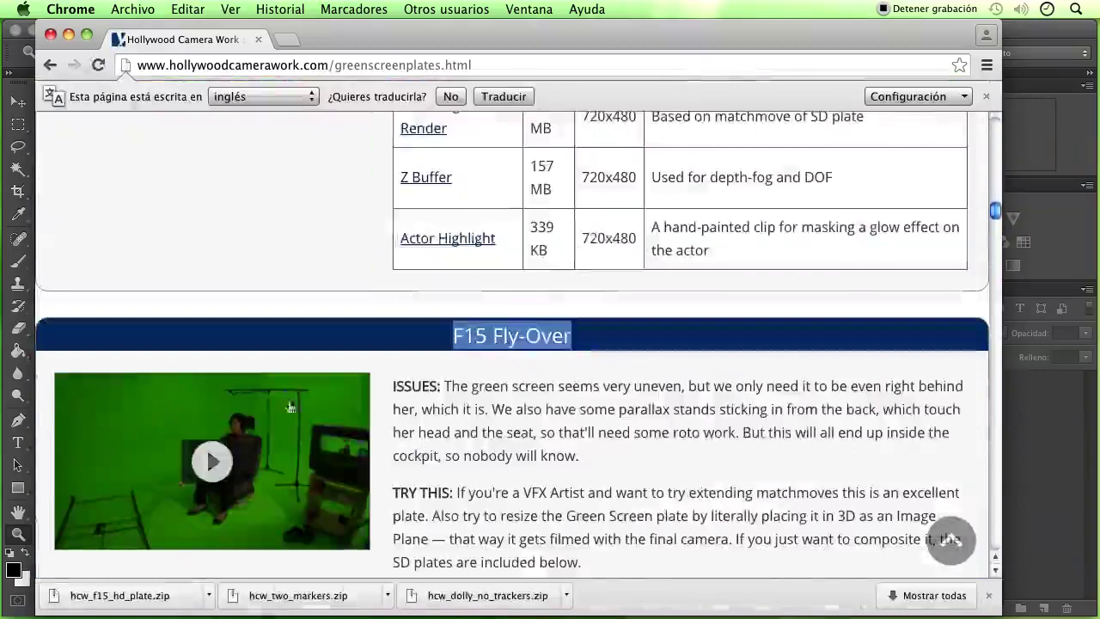
# - Review the F15 Fly-Over clip table, including the 398 MB Main HD Plate, then minimize Chrome
pyautogui.click(518, 426)
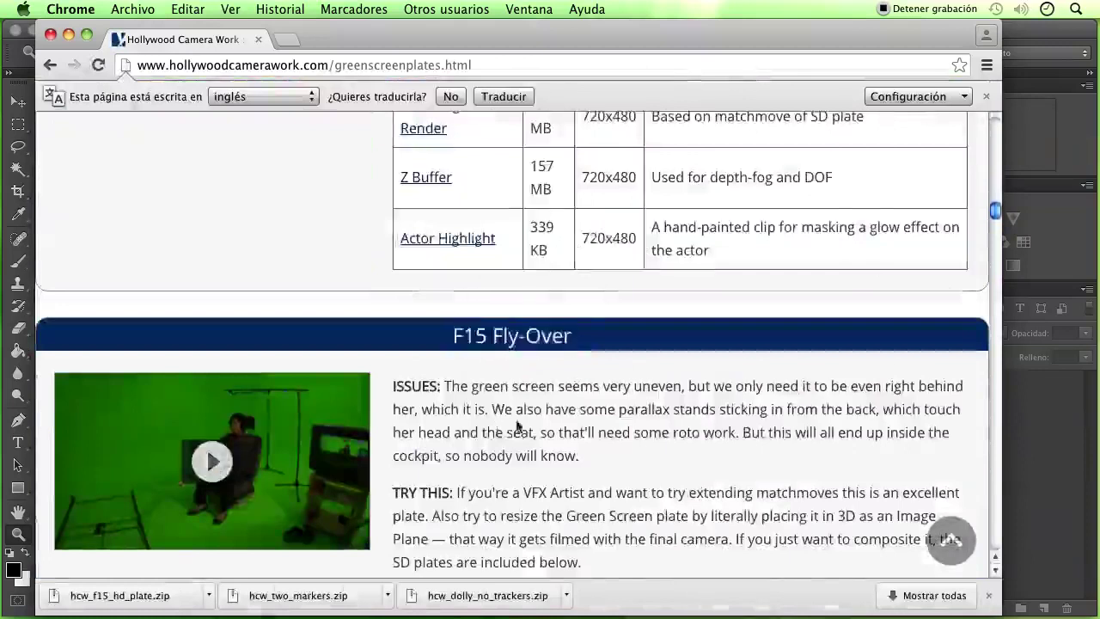
pyautogui.scroll(-3, 518, 426)
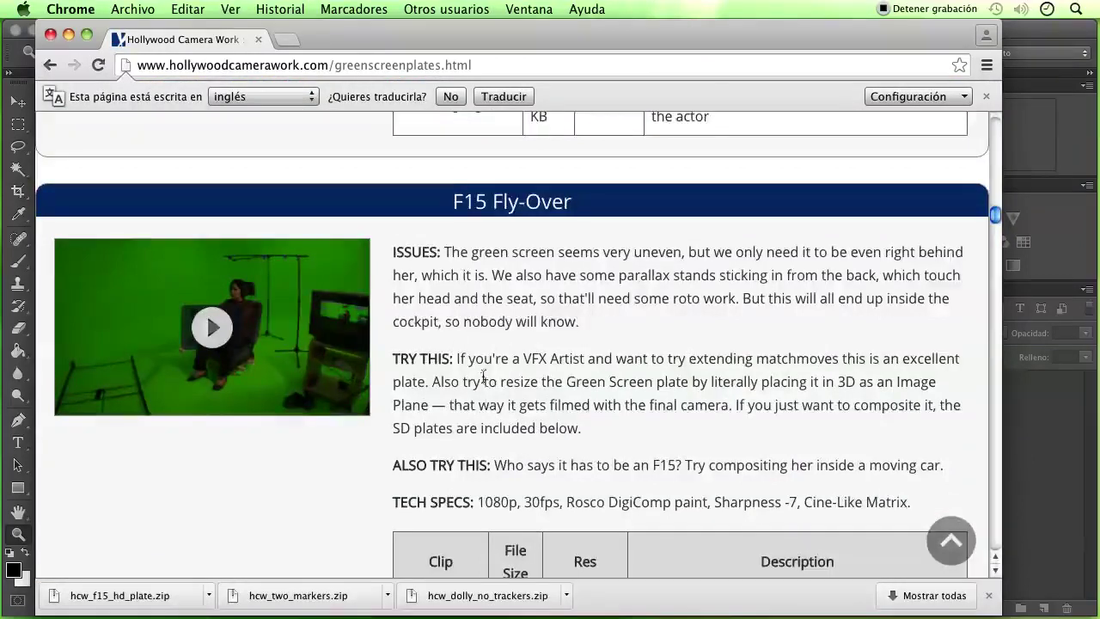
pyautogui.scroll(-5, 473, 359)
pyautogui.scroll(-5, 473, 361)
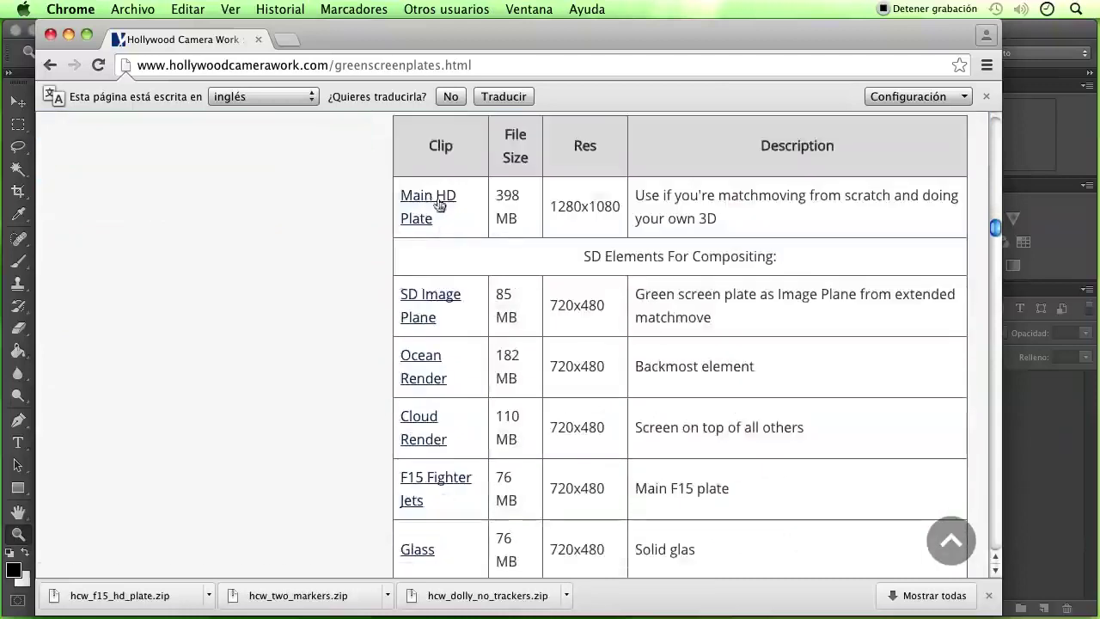
pyautogui.scroll(-3, 616, 379)
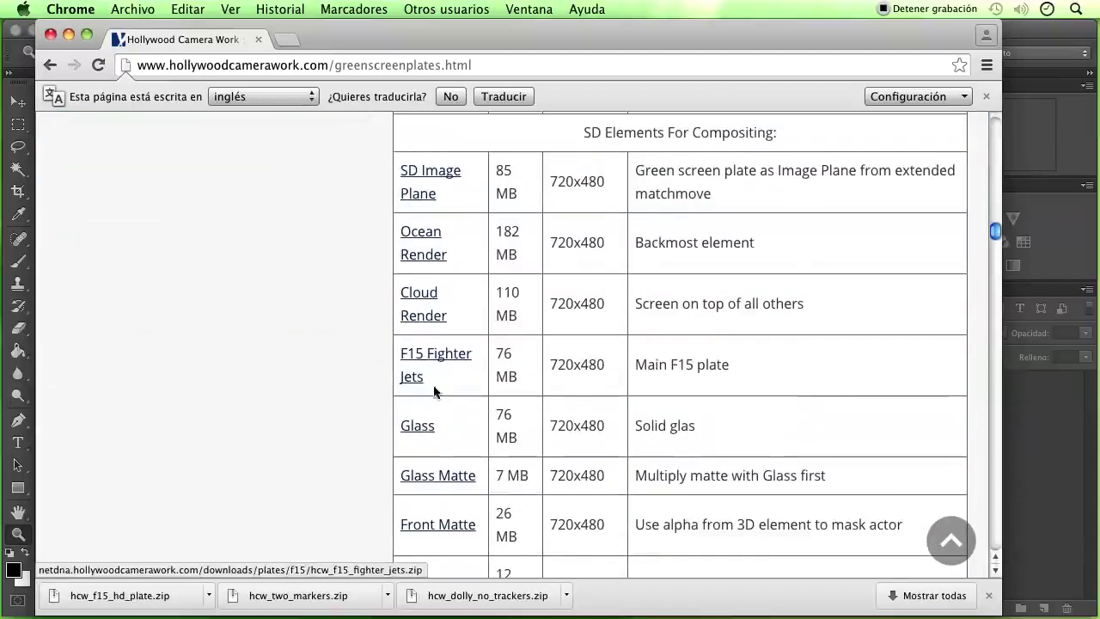
pyautogui.scroll(-1, 583, 455)
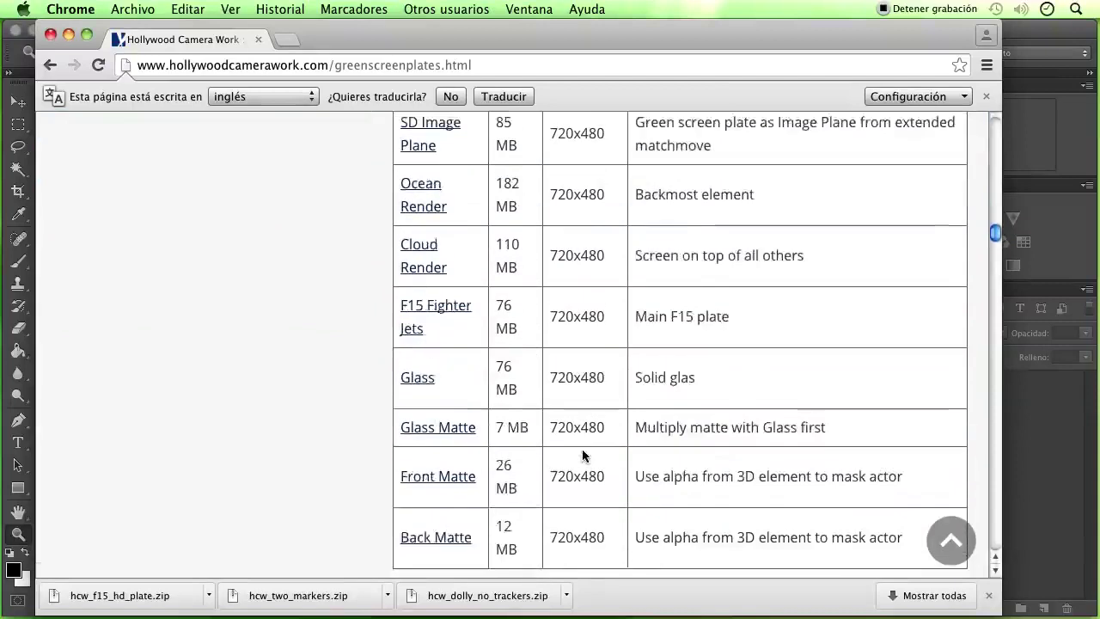
pyautogui.scroll(-2, 583, 456)
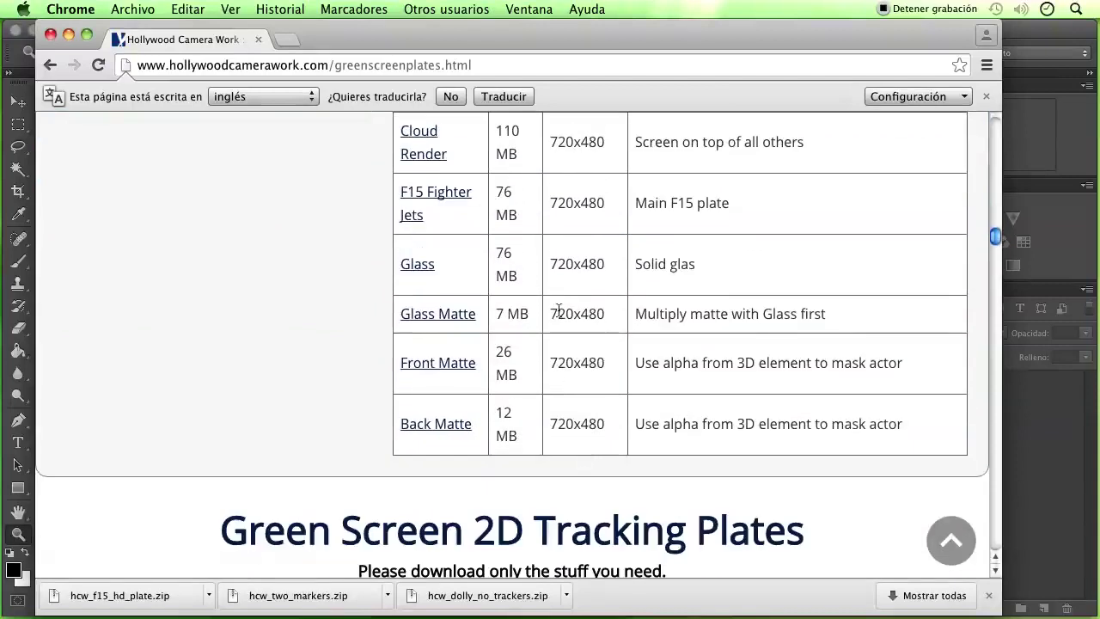
pyautogui.scroll(3, 558, 311)
pyautogui.scroll(4, 559, 361)
pyautogui.scroll(1, 560, 361)
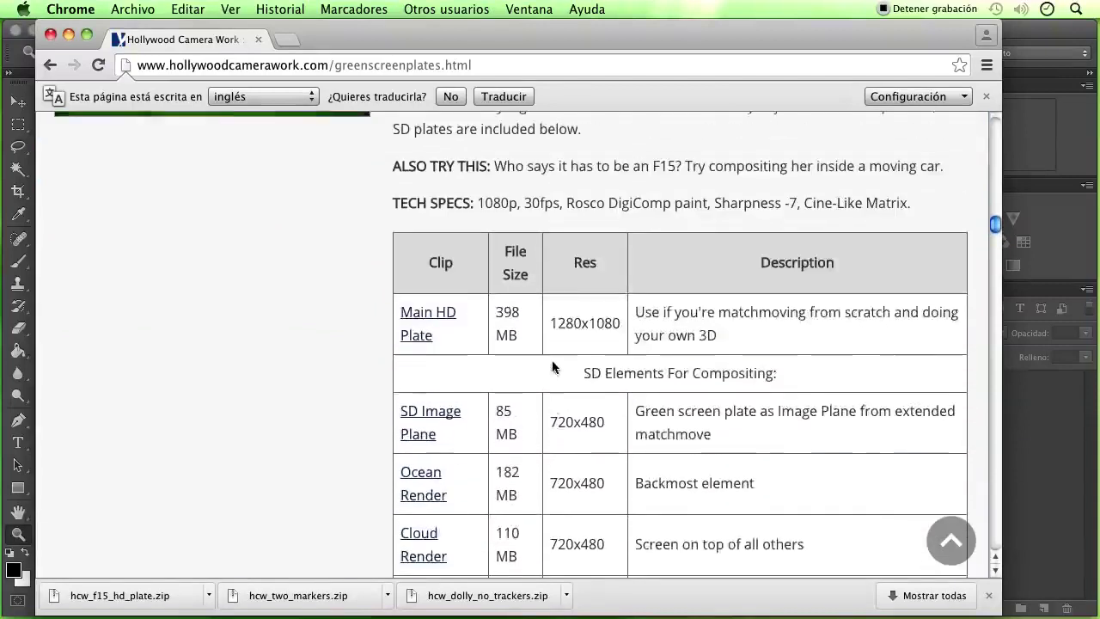
pyautogui.scroll(1, 563, 348)
pyautogui.scroll(-3, 576, 349)
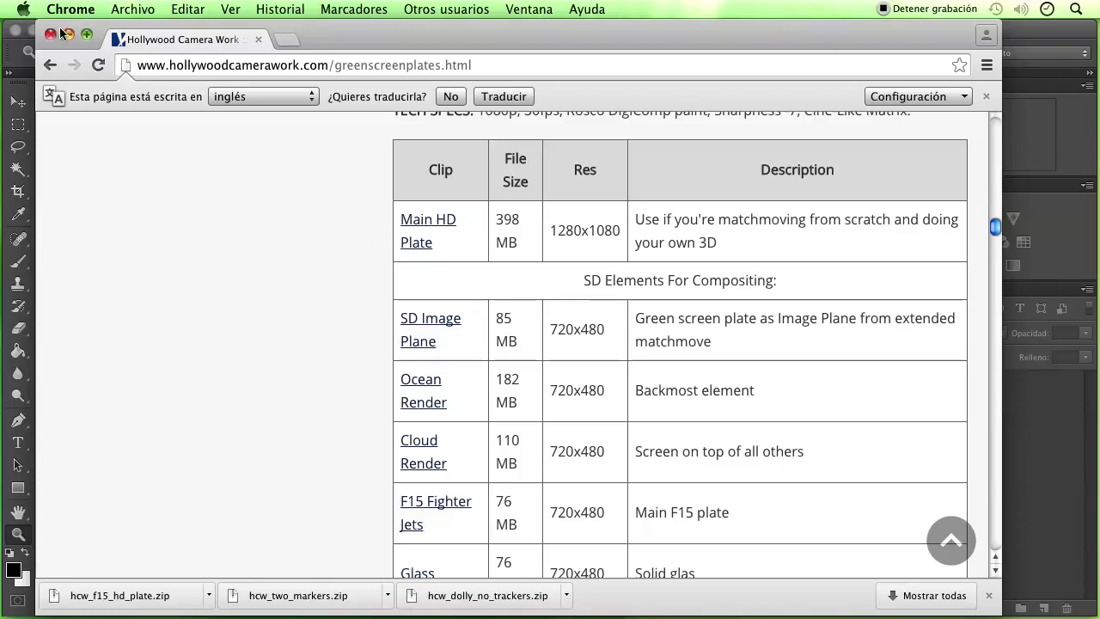
pyautogui.click(69, 35)
# - Hide Photoshop, unzip hcw_f15_hd_plate.zip, and open the resulting F15 HD Plate folder
pyautogui.click(24, 50)
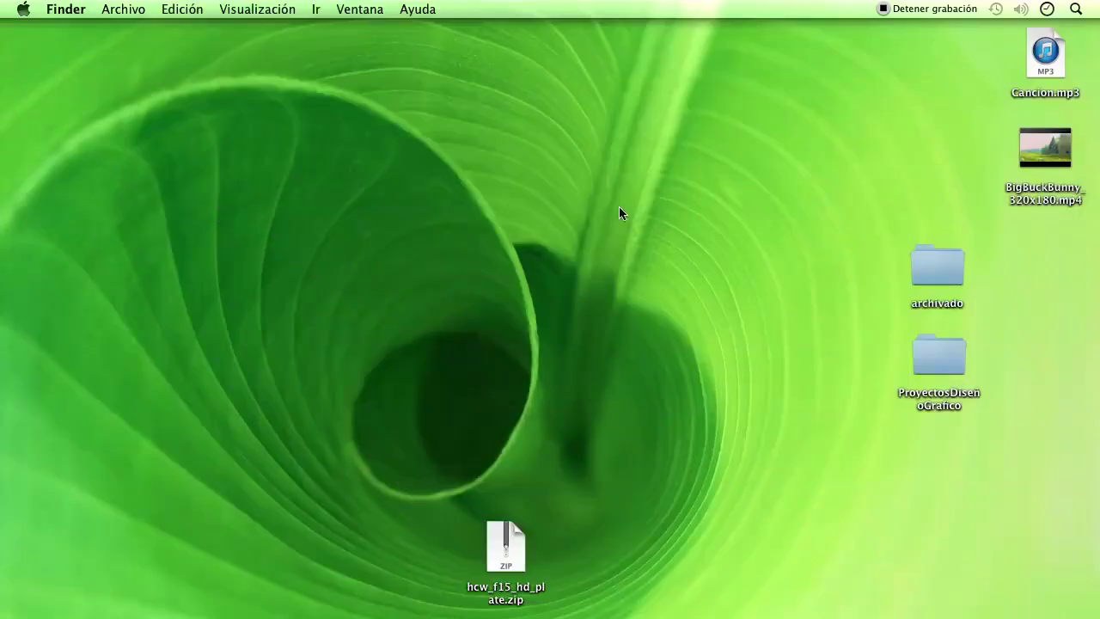
pyautogui.moveTo(527, 543); pyautogui.dragTo(931, 206)
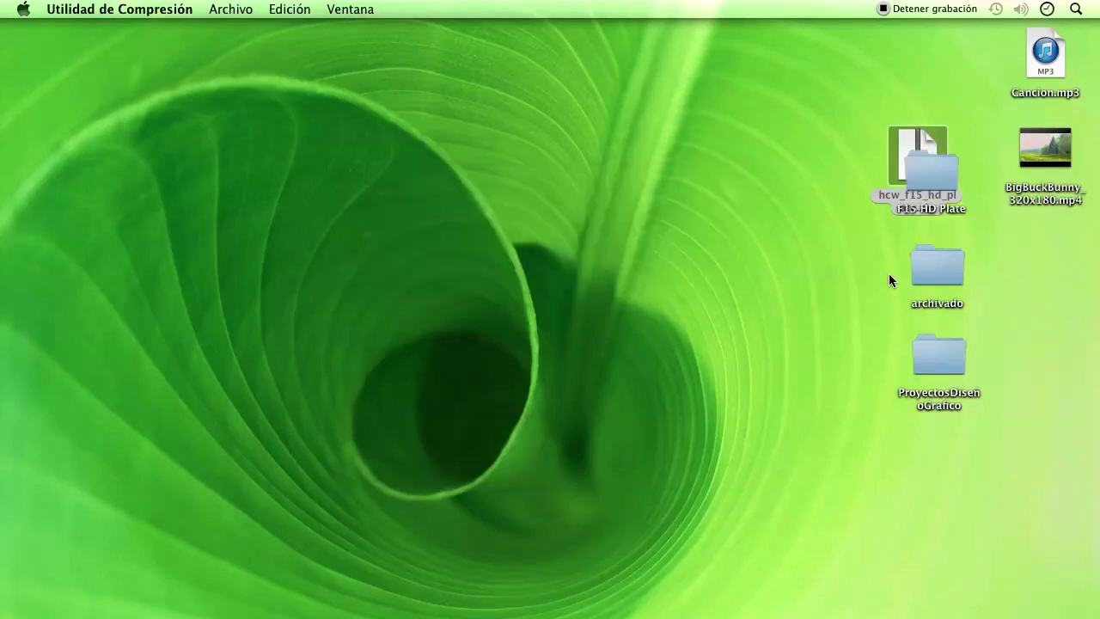
pyautogui.moveTo(932, 180); pyautogui.dragTo(786, 178)
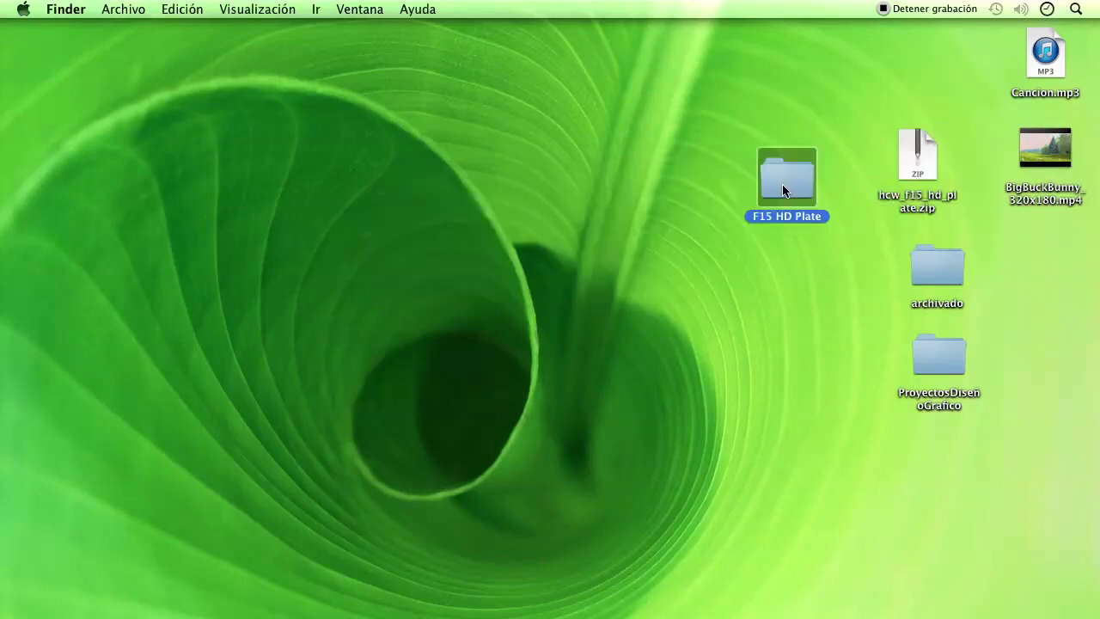
pyautogui.doubleClick(778, 176)
# - Show the folder's PNG frames as thumbnails and select frame hcw_f0015_hd_plate.0095.png
pyautogui.click(482, 209)
pyautogui.scroll(-4, 486, 268)
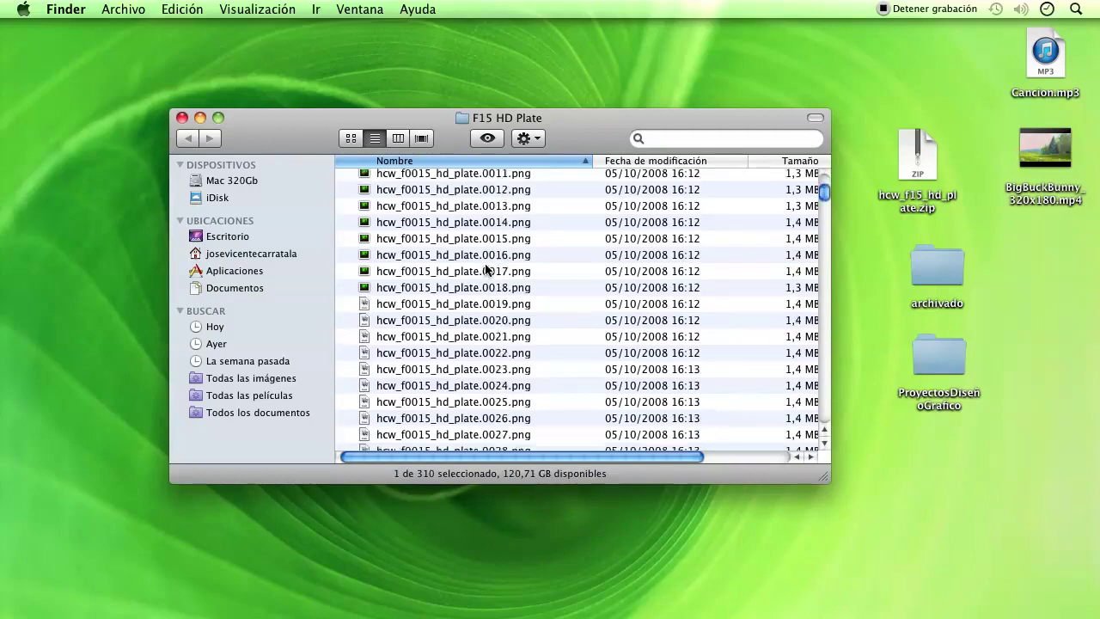
pyautogui.scroll(-10, 486, 269)
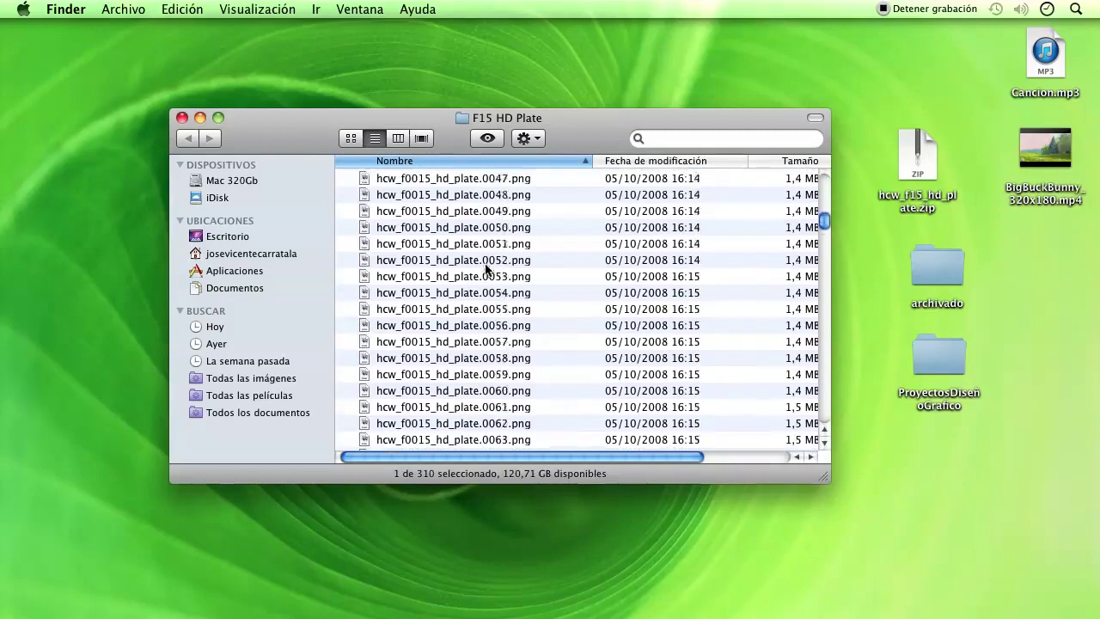
pyautogui.click(350, 137)
pyautogui.moveTo(632, 142); pyautogui.dragTo(620, 104)
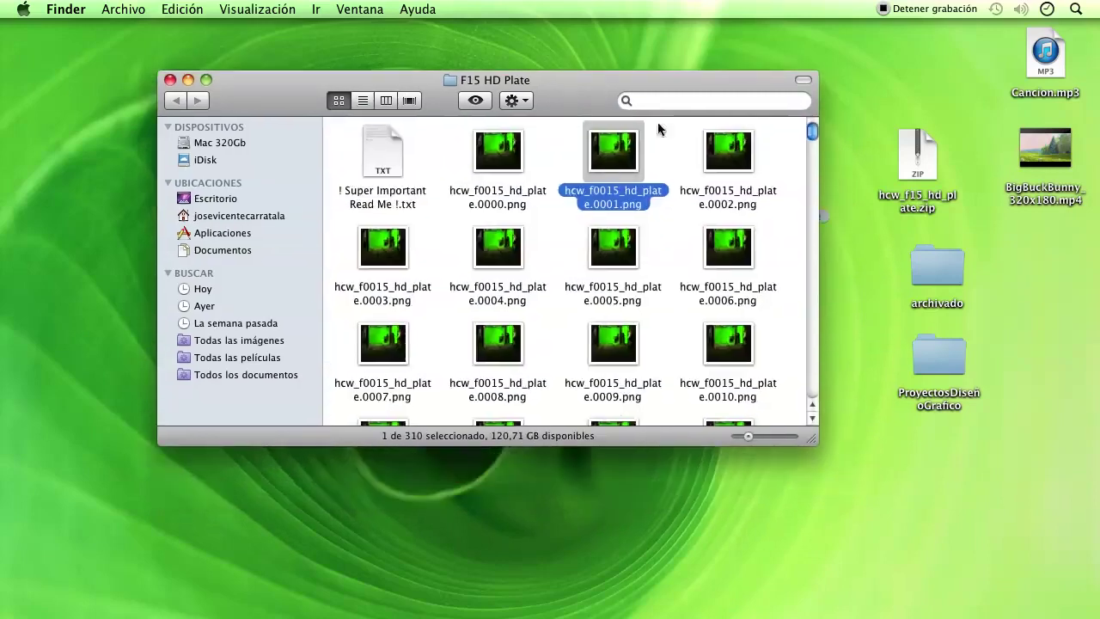
pyautogui.moveTo(812, 132); pyautogui.dragTo(812, 211)
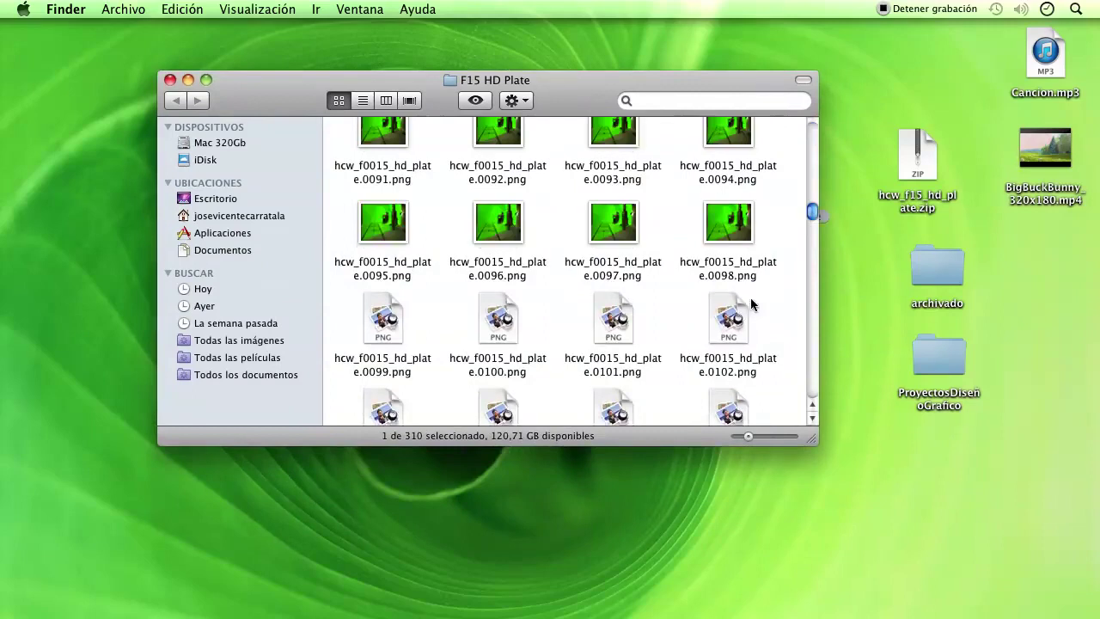
pyautogui.click(386, 227)
# - Open frame hcw_f0015_hd_plate.0095.png in Preview, then bring the F15 HD Plate folder forward
pyautogui.rightClick(395, 225)
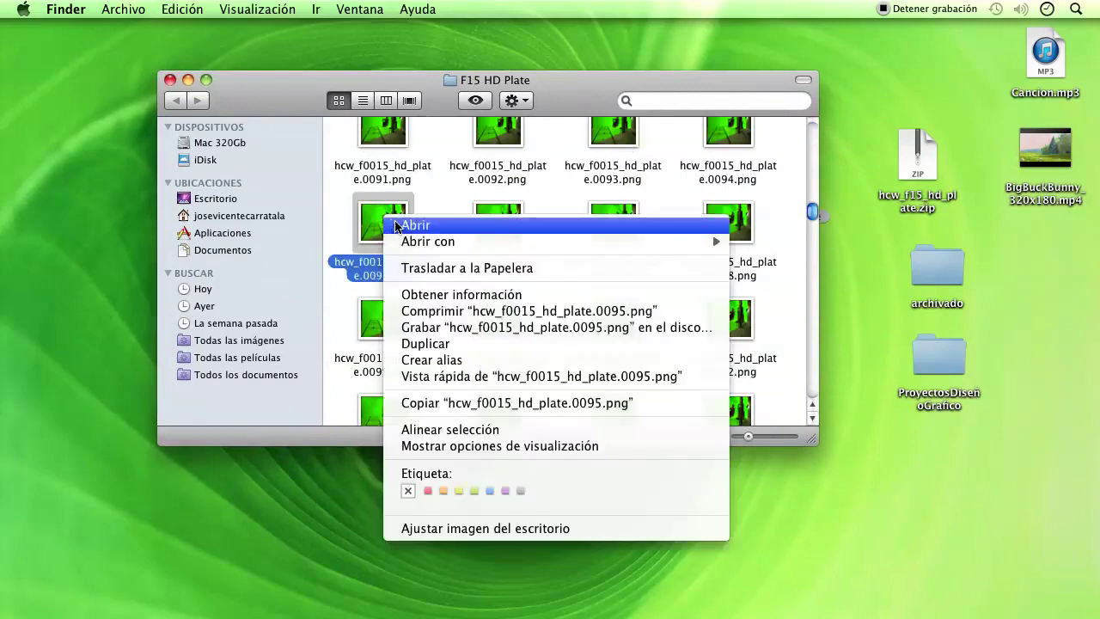
pyautogui.click(415, 225)
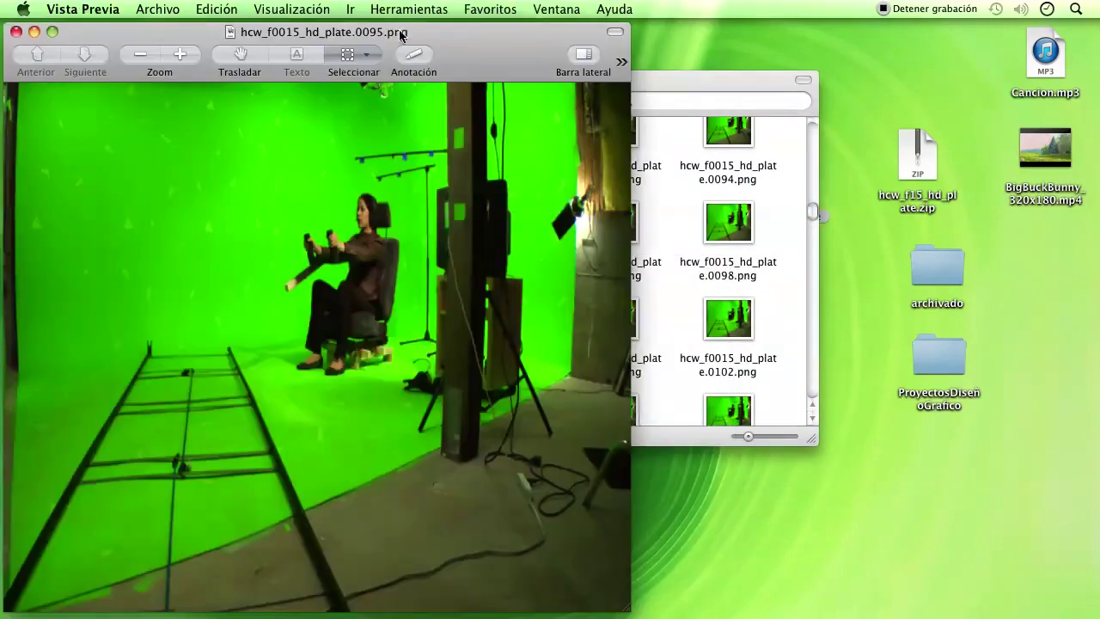
pyautogui.moveTo(400, 35); pyautogui.dragTo(439, 40)
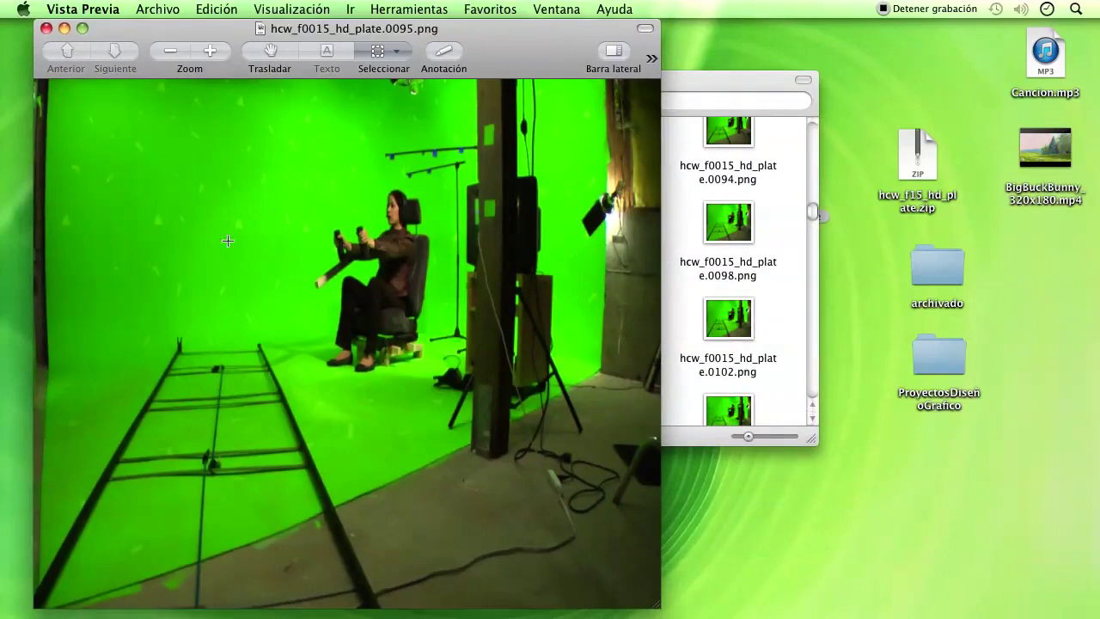
pyautogui.click(681, 90)
pyautogui.moveTo(910, 220); pyautogui.dragTo(878, 152)
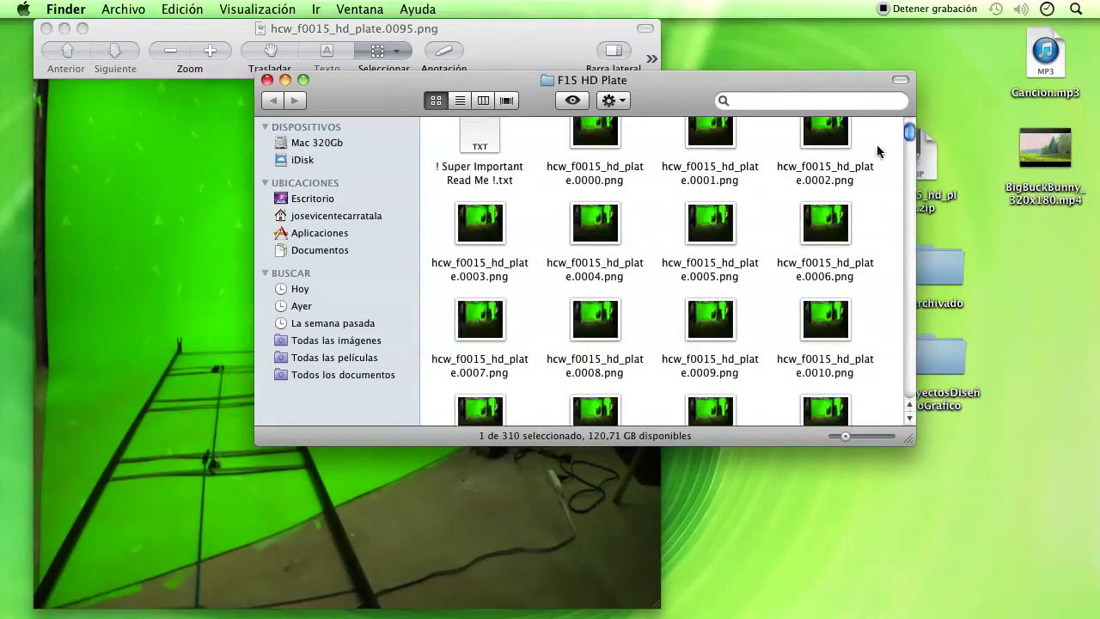
# - Try selecting frame ranges (0000–0308, 0000–0006, 0000–0005) in icon view, then clear the selection
pyautogui.click(599, 126)
pyautogui.scroll(-5, 773, 258)
pyautogui.scroll(-15, 731, 327)
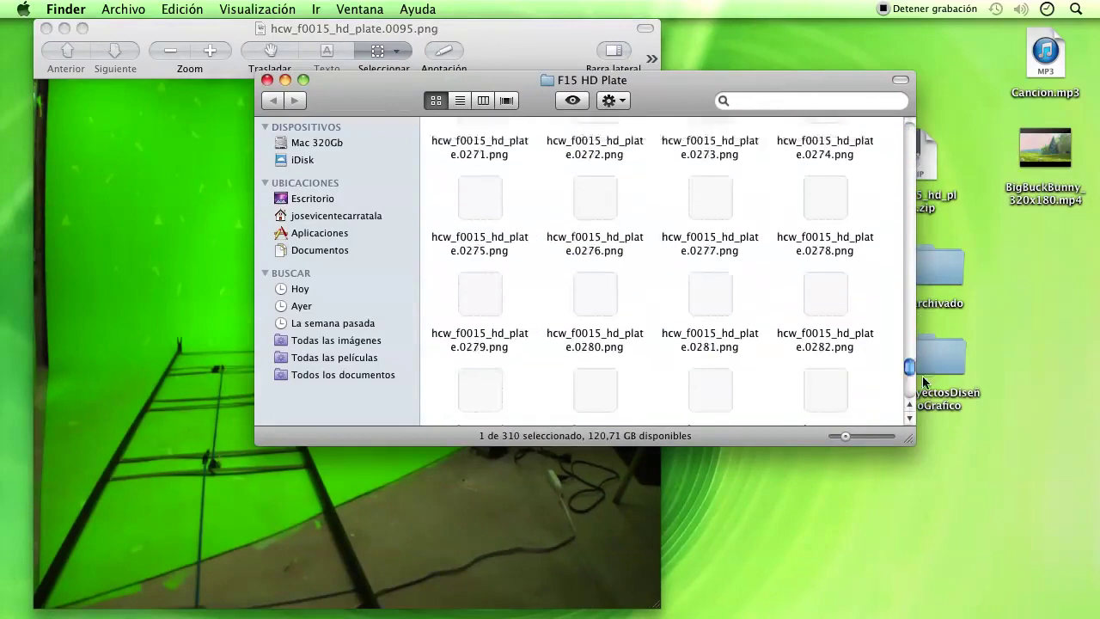
pyautogui.scroll(-3, 697, 384)
pyautogui.keyDown('super'); pyautogui.click(594, 370); pyautogui.keyUp('super')
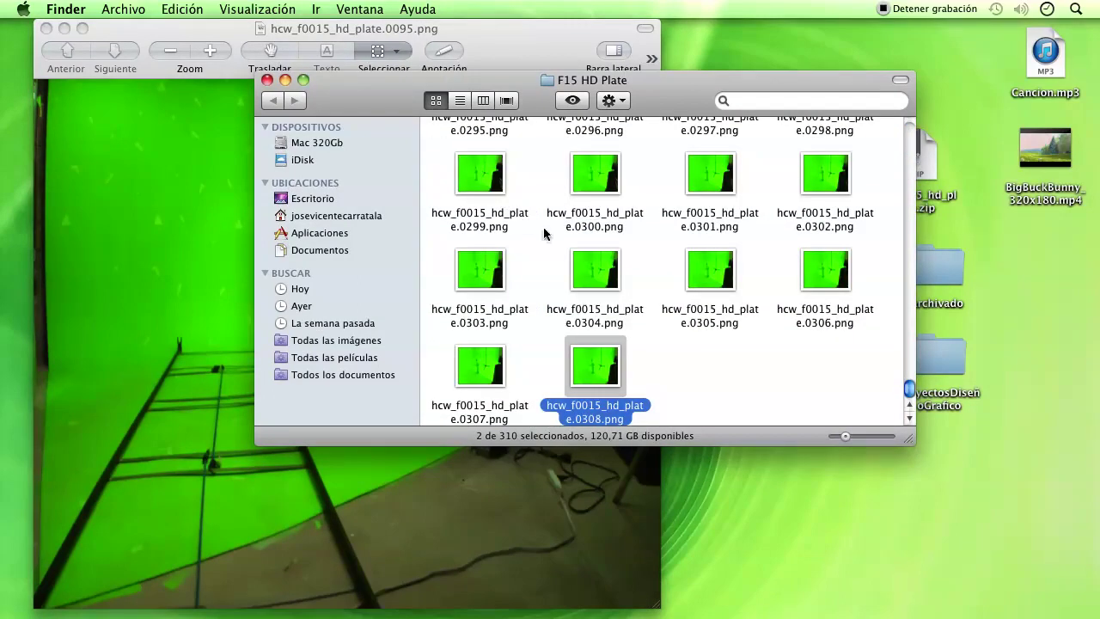
pyautogui.moveTo(910, 391); pyautogui.dragTo(746, 171)
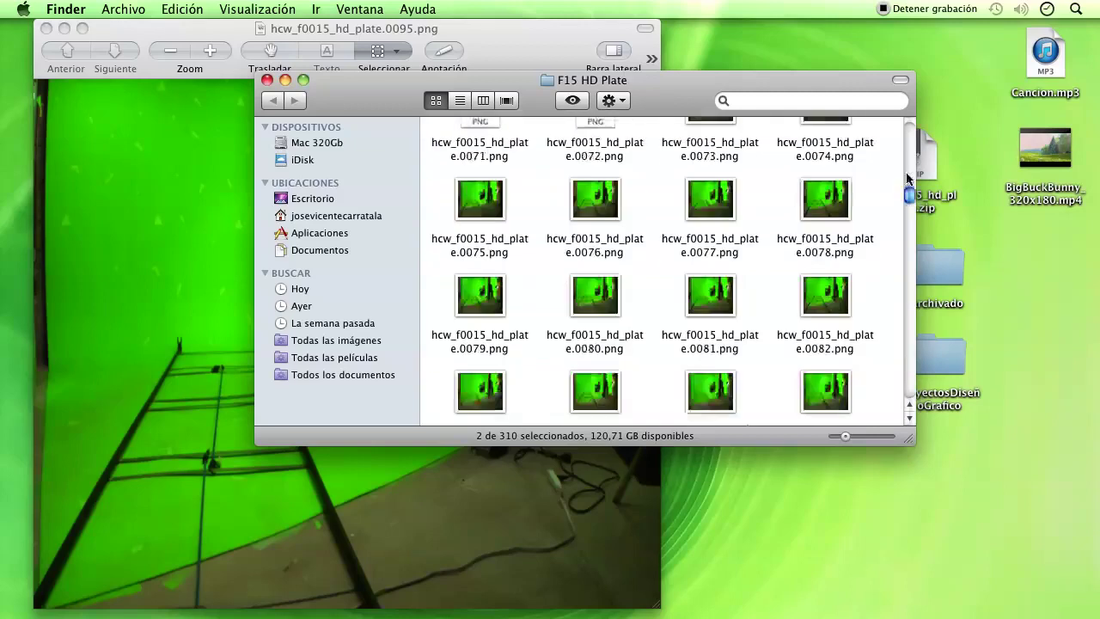
pyautogui.click(597, 153)
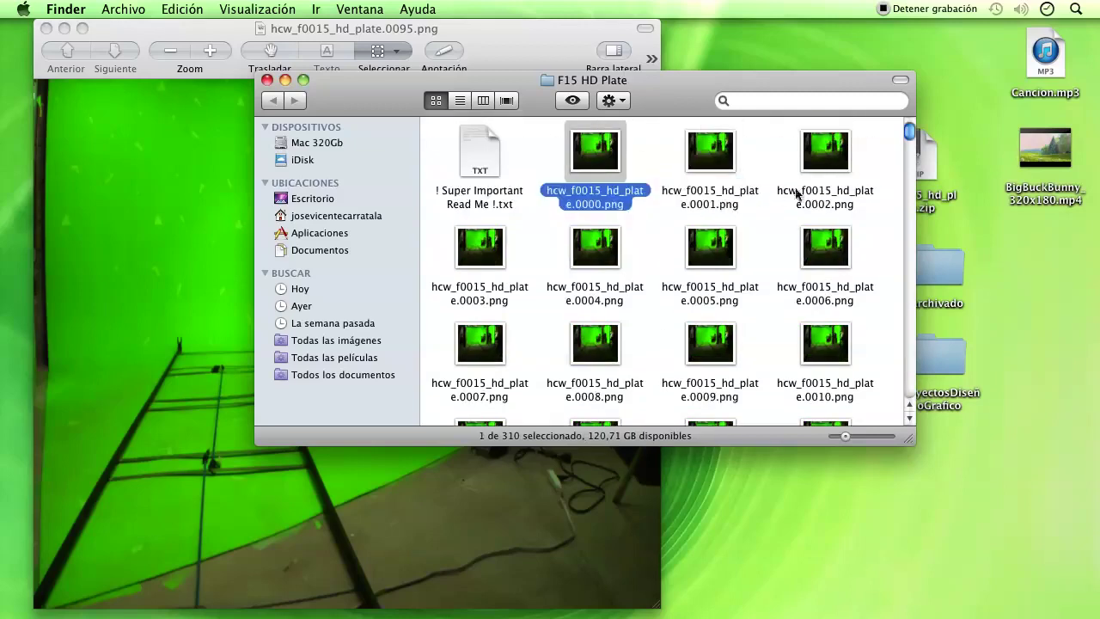
pyautogui.keyDown('super'); pyautogui.click(818, 241); pyautogui.keyUp('super')
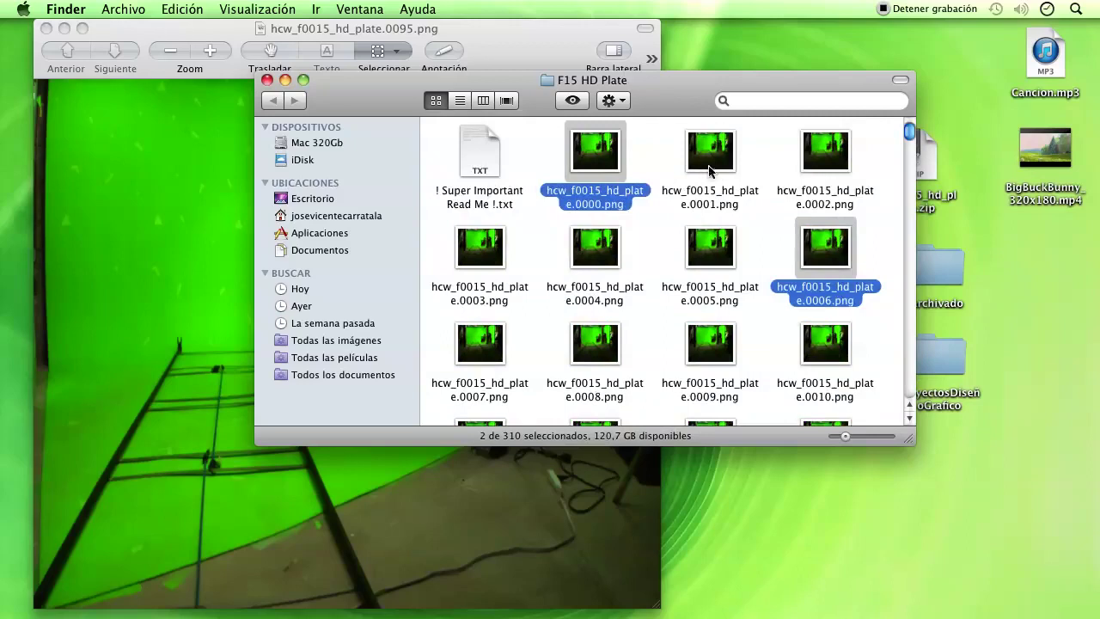
pyautogui.rightClick(709, 170)
pyautogui.click(608, 153)
pyautogui.click(581, 155)
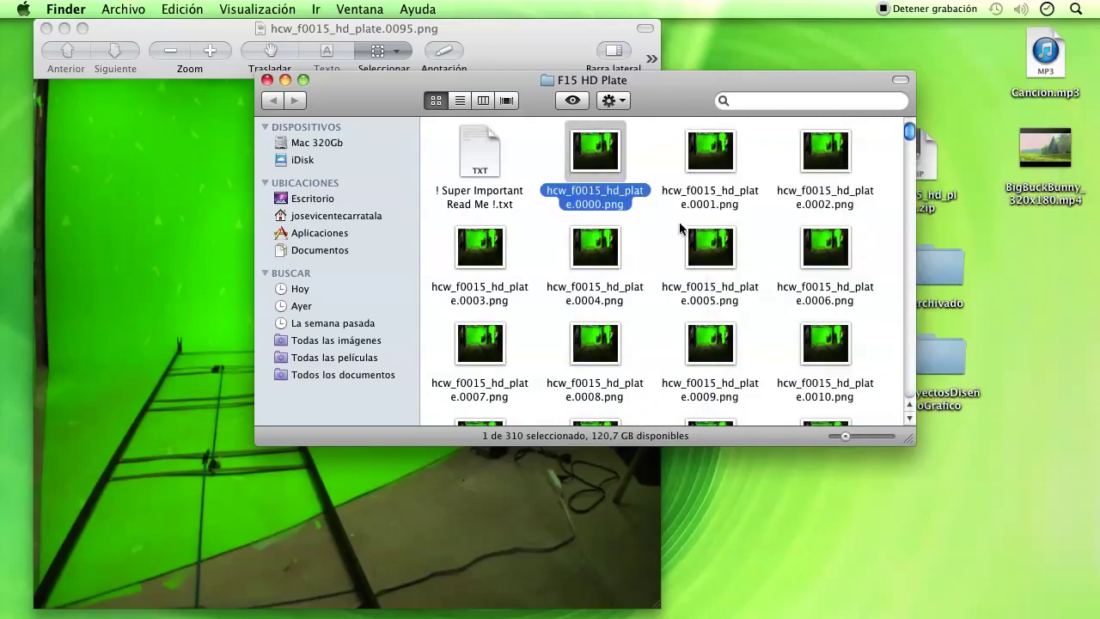
pyautogui.keyDown('super'); pyautogui.click(703, 245); pyautogui.keyUp('super')
pyautogui.click(676, 175)
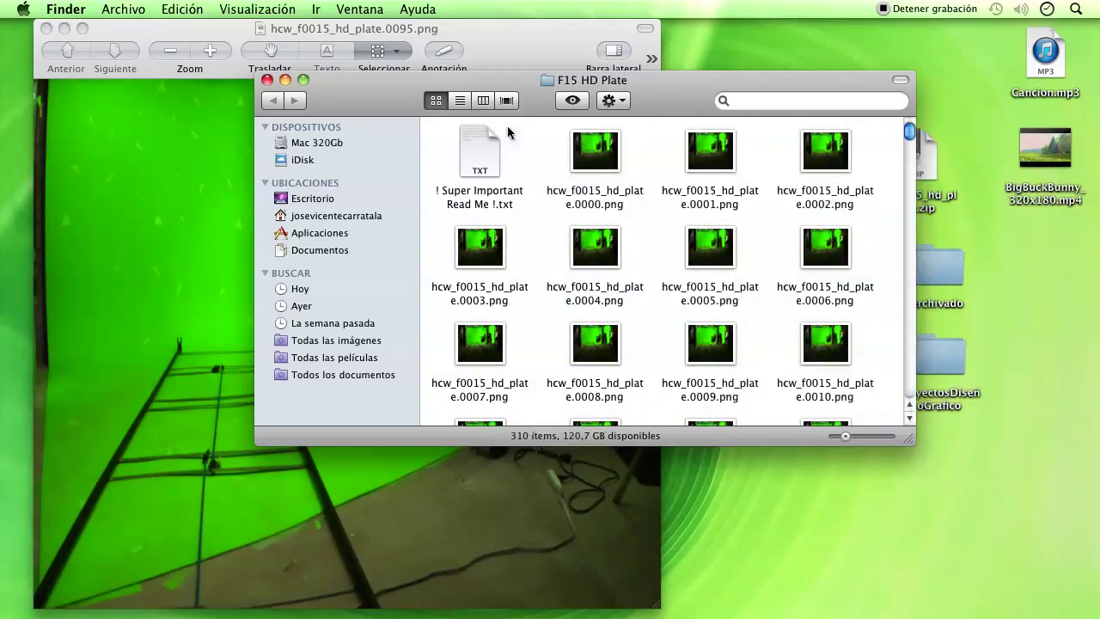
# - In list view, select frames 0000–0305 and drag them onto the Preview window
pyautogui.click(466, 105)
pyautogui.click(554, 154)
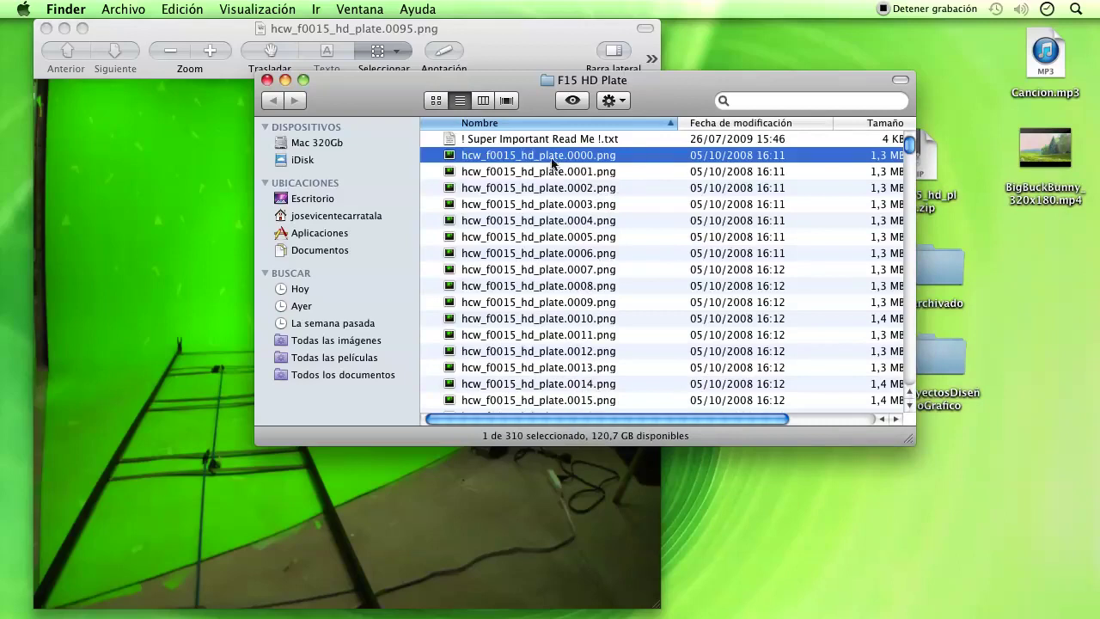
pyautogui.keyDown('shift'); pyautogui.click(576, 222); pyautogui.keyUp('shift')
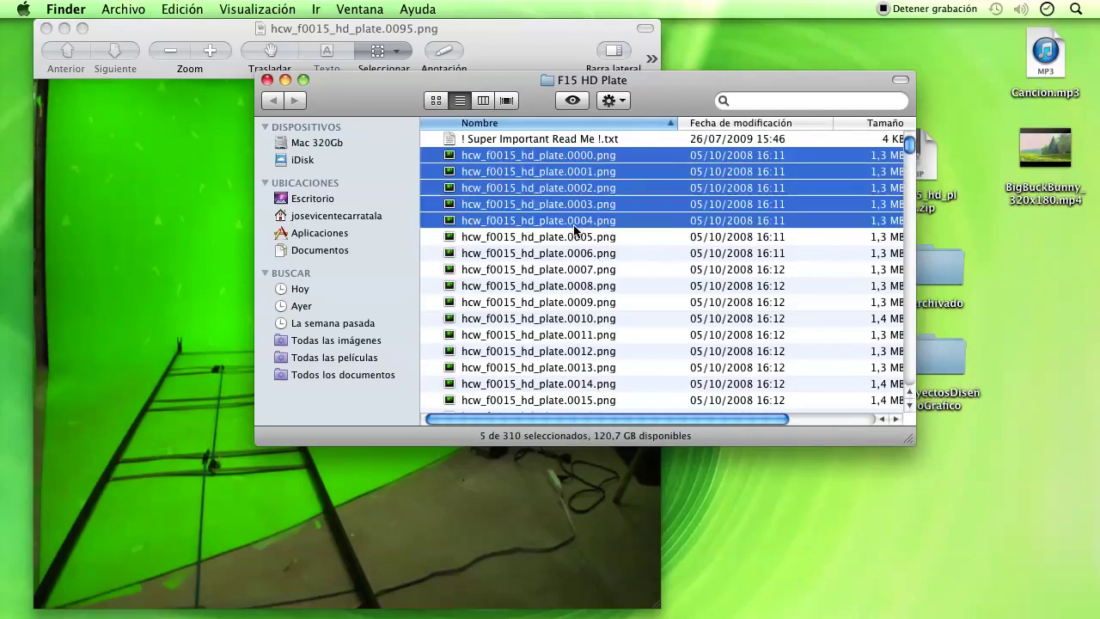
pyautogui.click(712, 163)
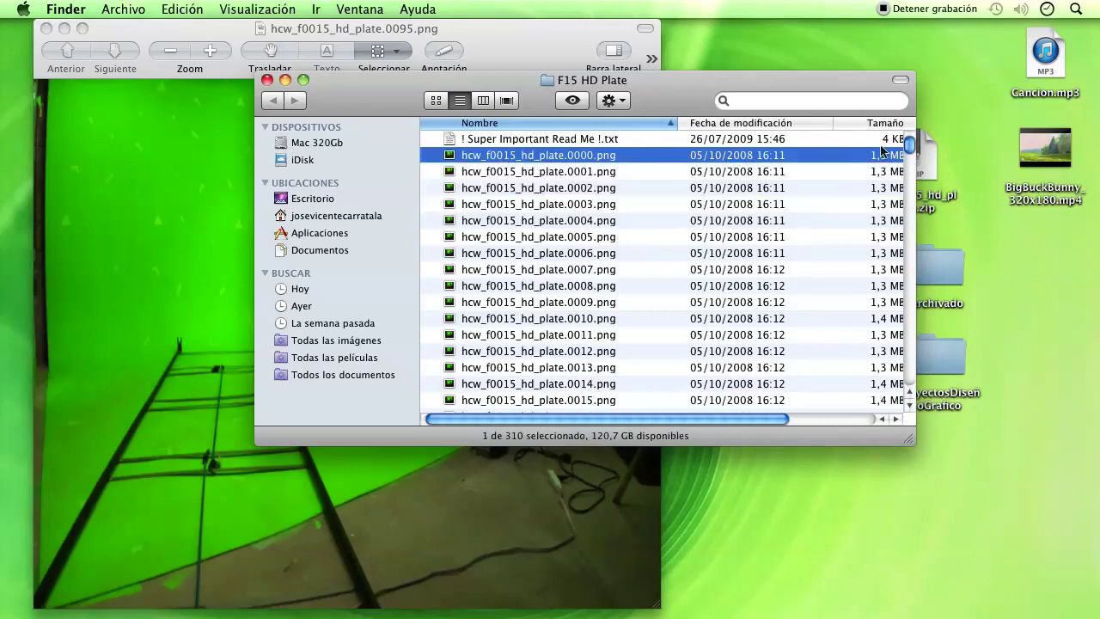
pyautogui.moveTo(909, 148); pyautogui.dragTo(907, 376)
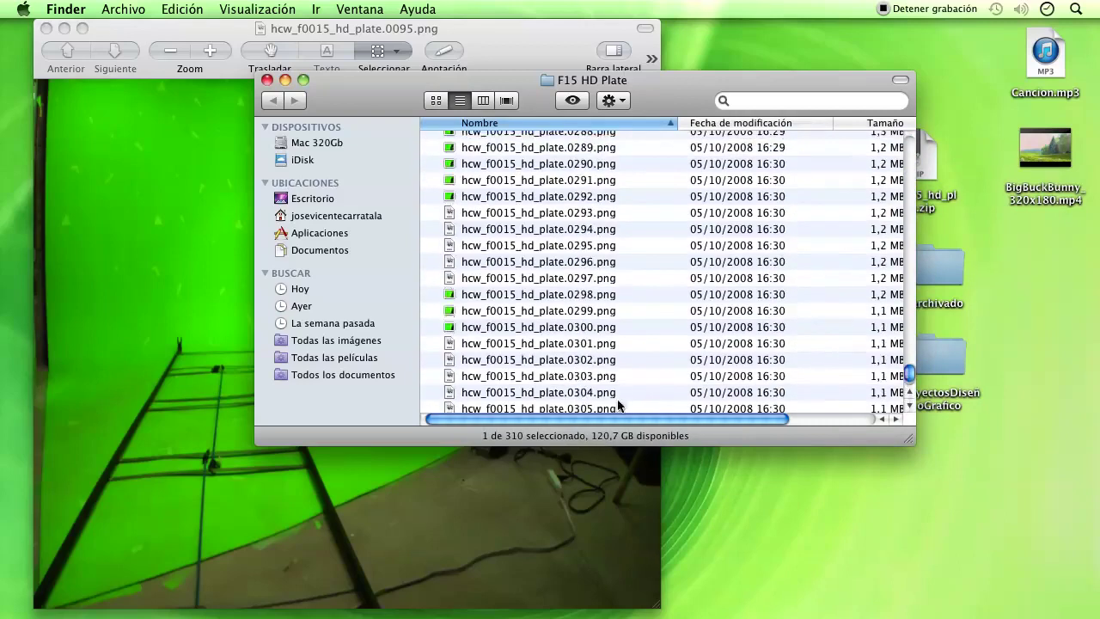
pyautogui.keyDown('shift'); pyautogui.click(618, 407); pyautogui.keyUp('shift')
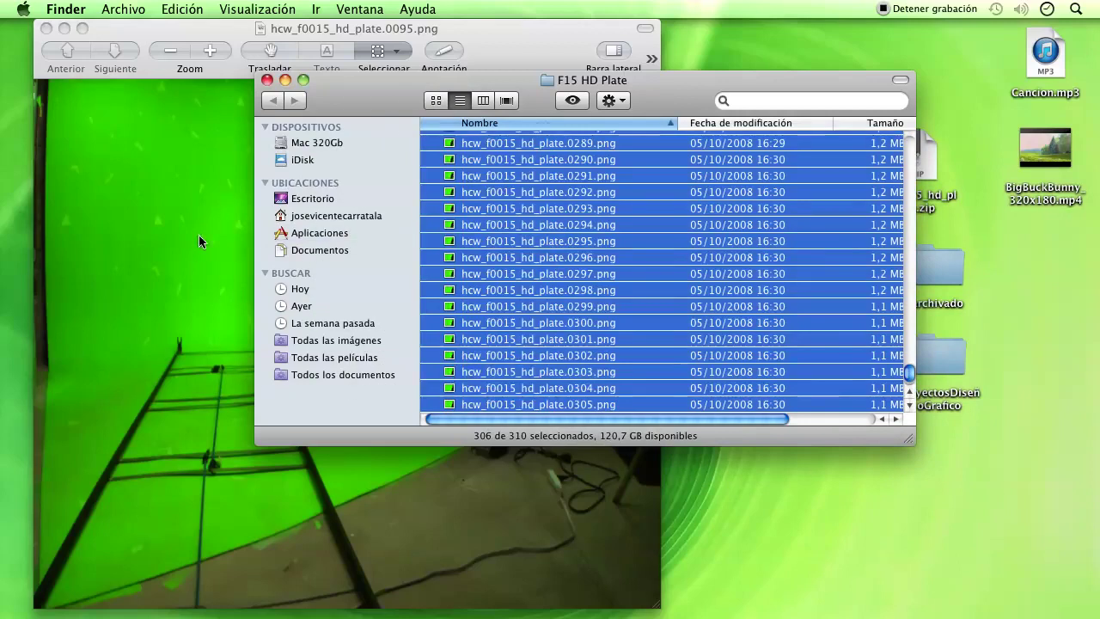
pyautogui.moveTo(477, 87); pyautogui.dragTo(850, 127)
pyautogui.moveTo(825, 229)
pyautogui.mouseDown()
pyautogui.moveTo(220, 186)
pyautogui.moveTo(178, 153)
pyautogui.mouseUp()
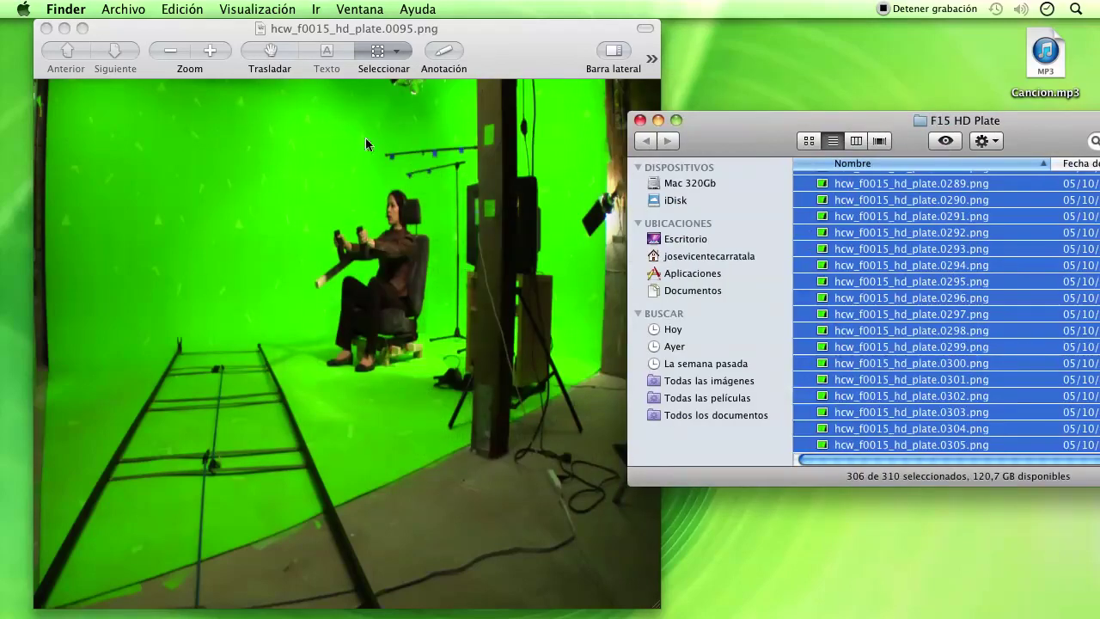
pyautogui.click(160, 42)
# - Return to icon view with large image previews in a wider, repositioned folder window
pyautogui.moveTo(830, 126); pyautogui.dragTo(426, 85)
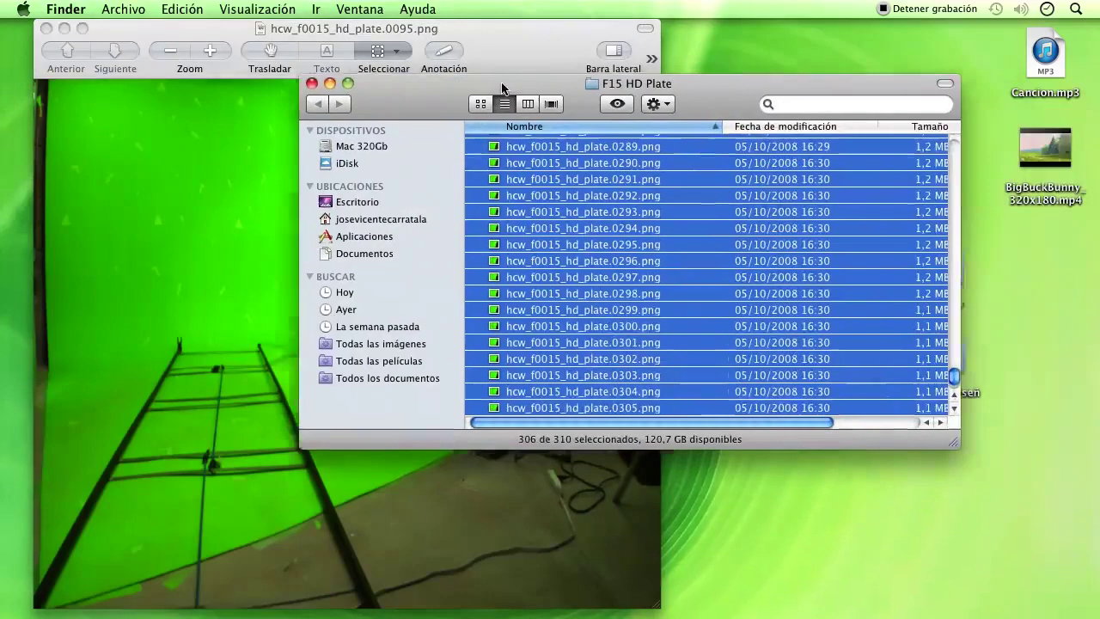
pyautogui.moveTo(879, 385); pyautogui.dragTo(879, 346)
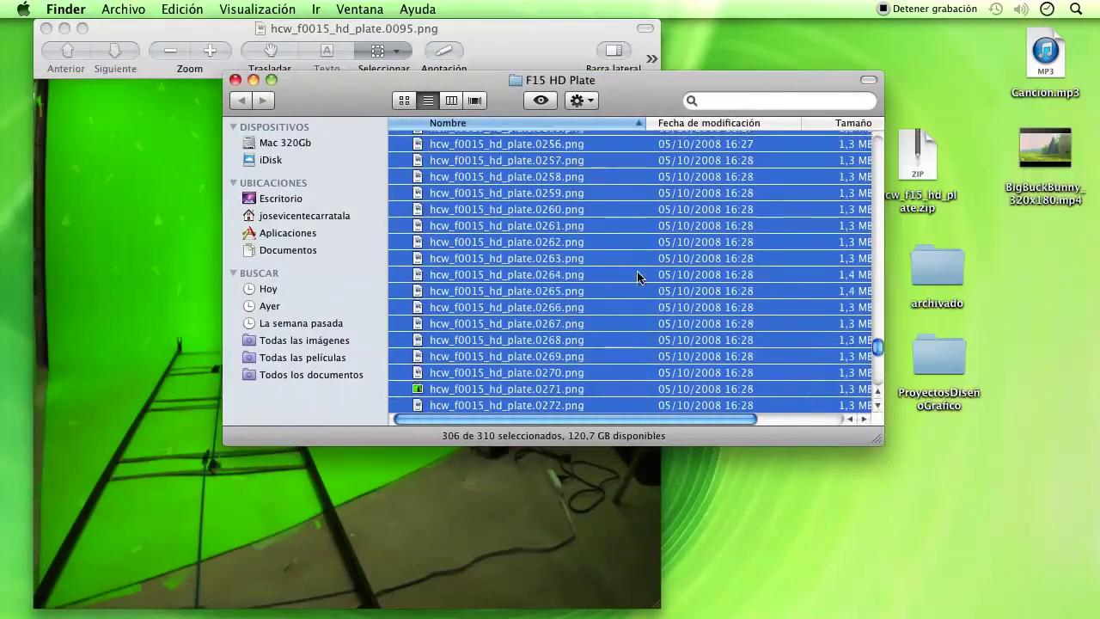
pyautogui.click(456, 219)
pyautogui.click(481, 193)
pyautogui.scroll(10, 488, 258)
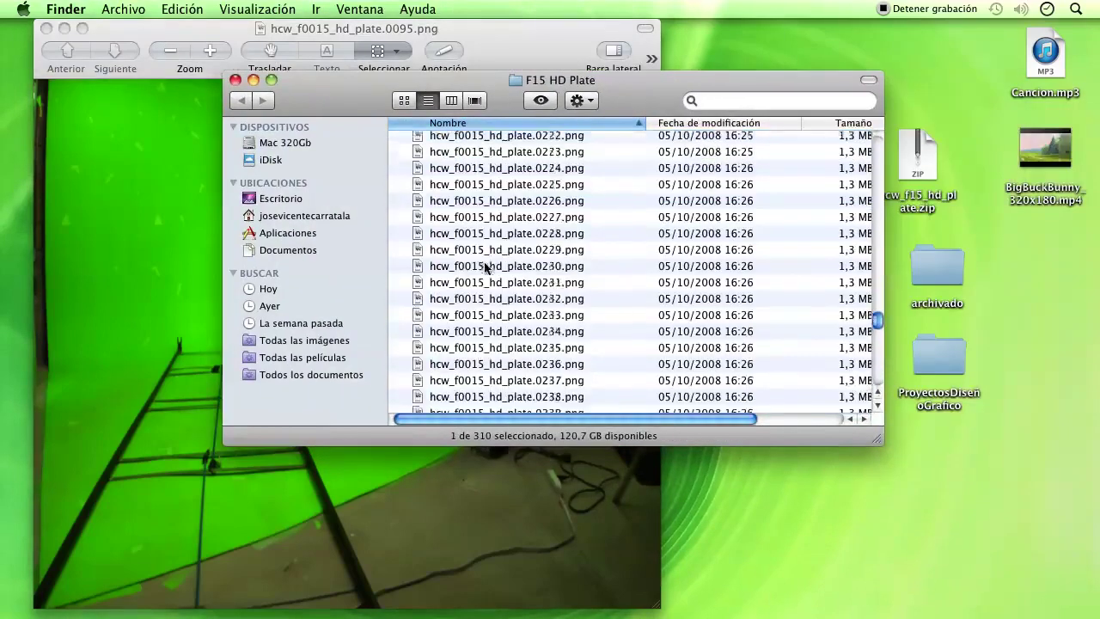
pyautogui.scroll(-2, 488, 257)
pyautogui.press('super+1')
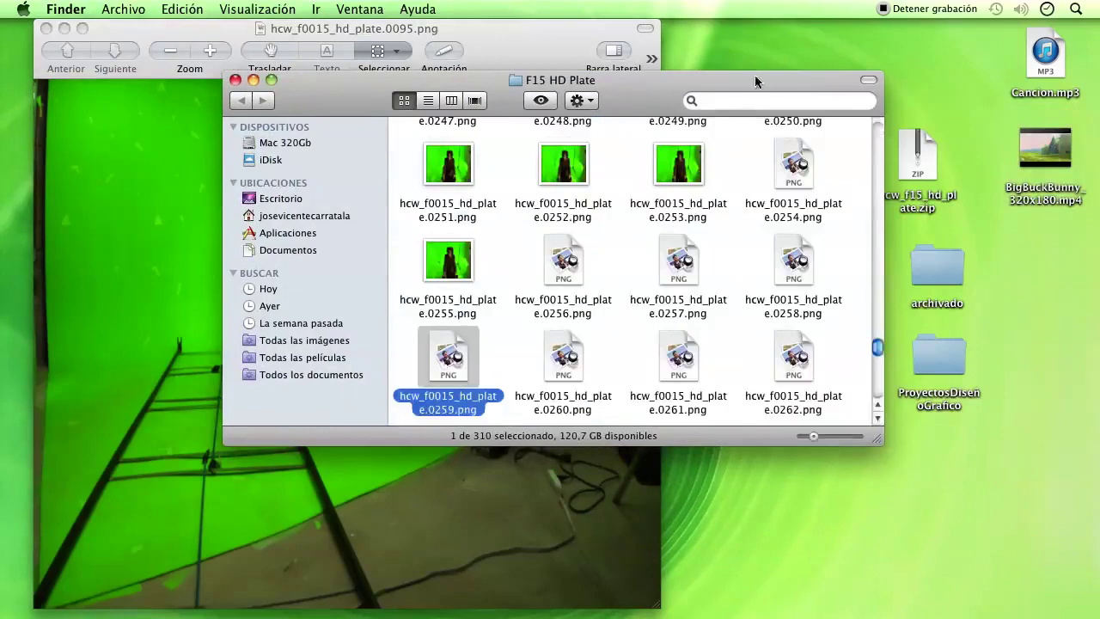
pyautogui.moveTo(756, 78); pyautogui.dragTo(684, 56)
pyautogui.moveTo(741, 414)
pyautogui.mouseDown()
pyautogui.moveTo(781, 414)
pyautogui.moveTo(1099, 524)
pyautogui.mouseUp()
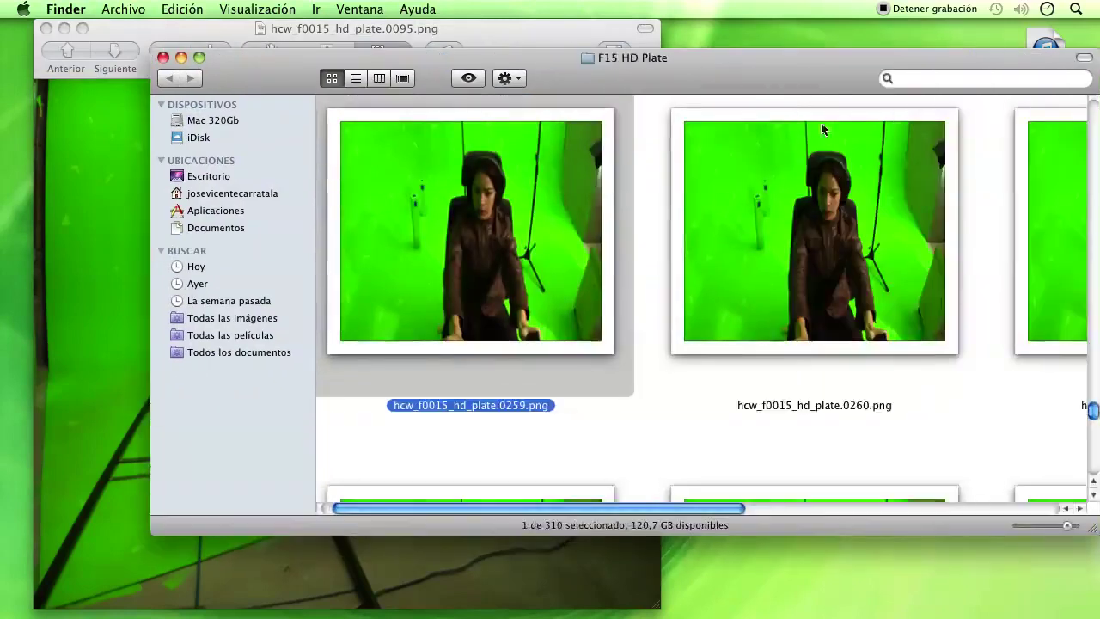
pyautogui.moveTo(821, 57); pyautogui.dragTo(636, 49)
pyautogui.moveTo(934, 522); pyautogui.dragTo(1065, 557)
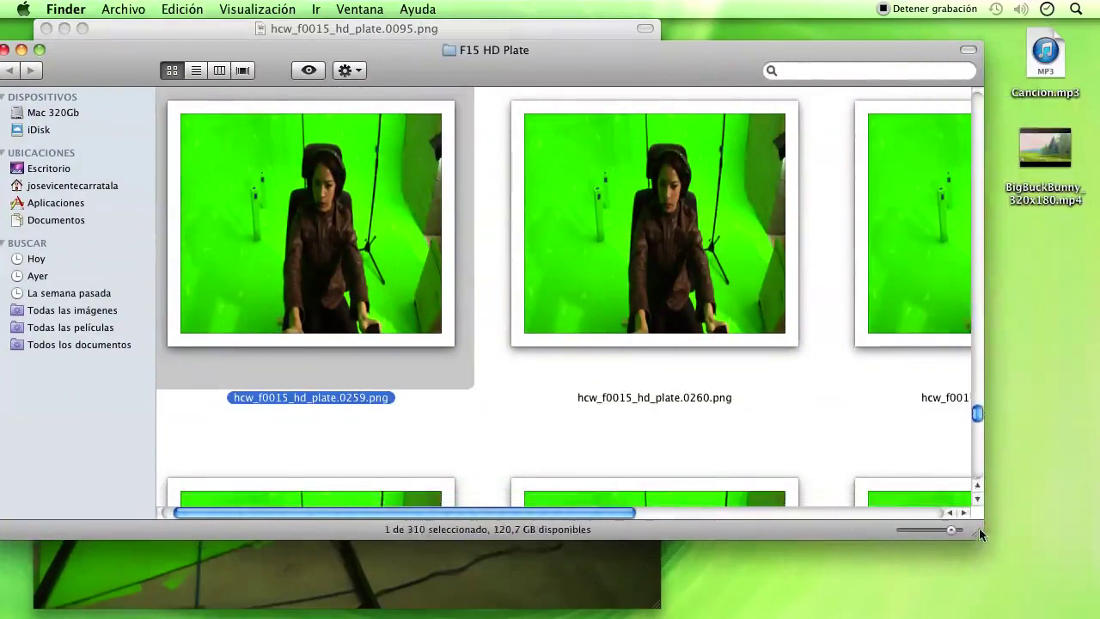
pyautogui.moveTo(1071, 434); pyautogui.dragTo(1073, 312)
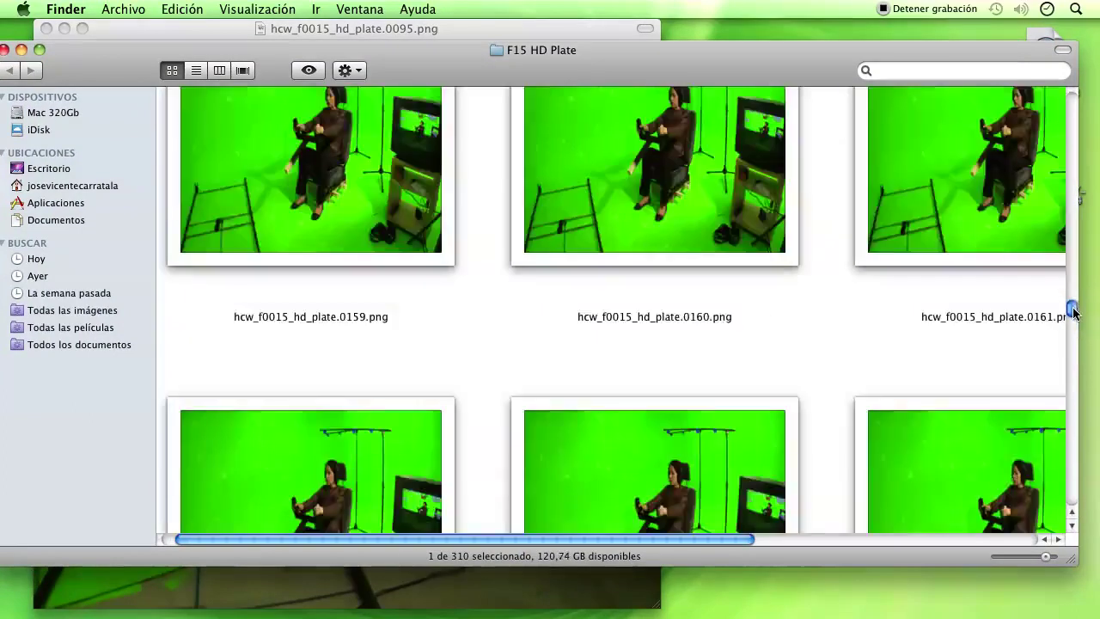
# - Select frame 0160 and bring the Preview image of frame 0095 back in front
pyautogui.click(762, 219)
pyautogui.scroll(5, 735, 163)
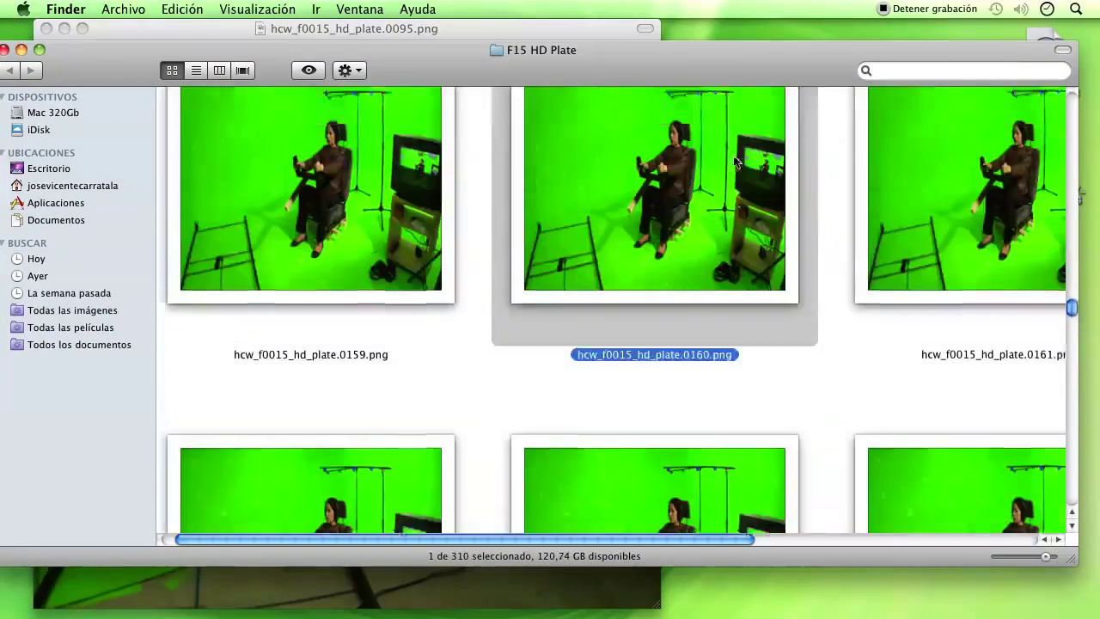
pyautogui.scroll(-5, 734, 161)
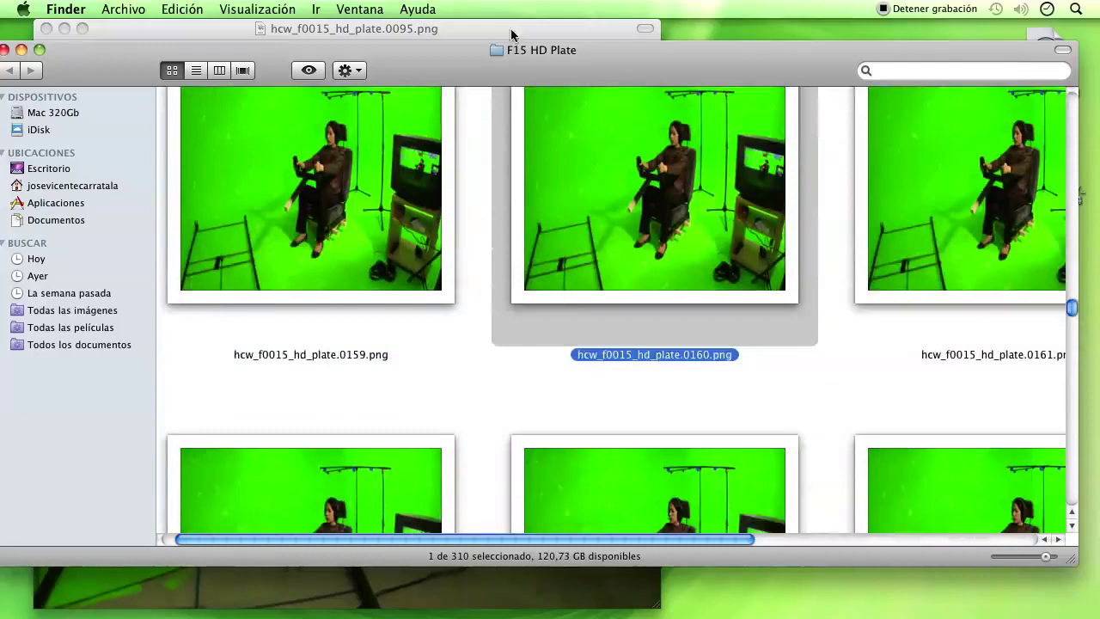
pyautogui.press('super+Tab')
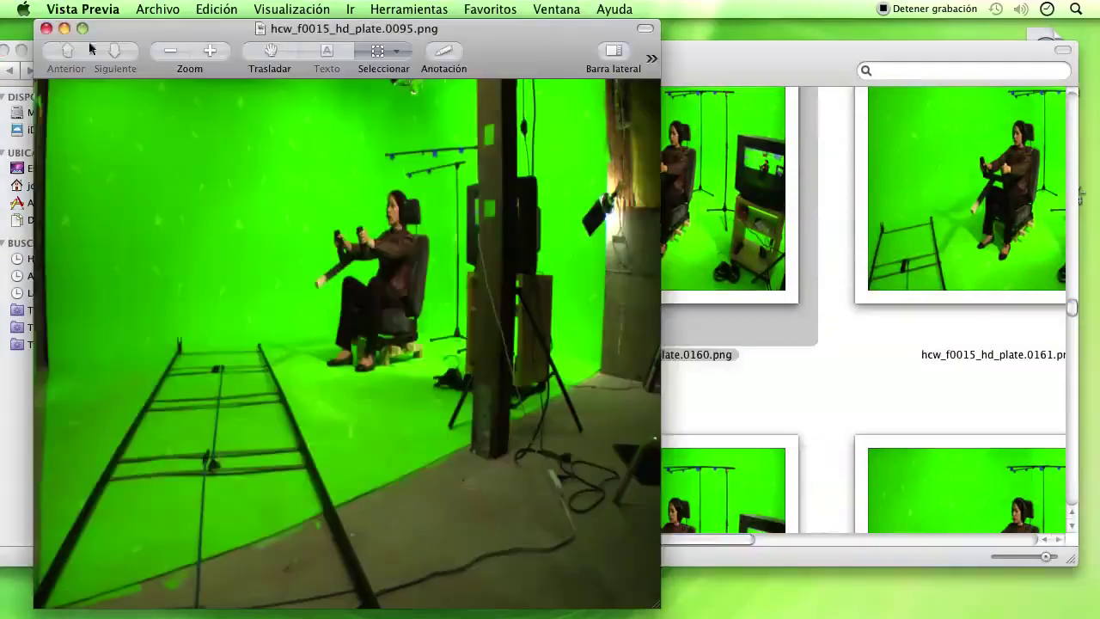
# - Minimize and restore the Preview and F15 HD Plate windows, then bring Photoshop to the front
pyautogui.click(63, 28)
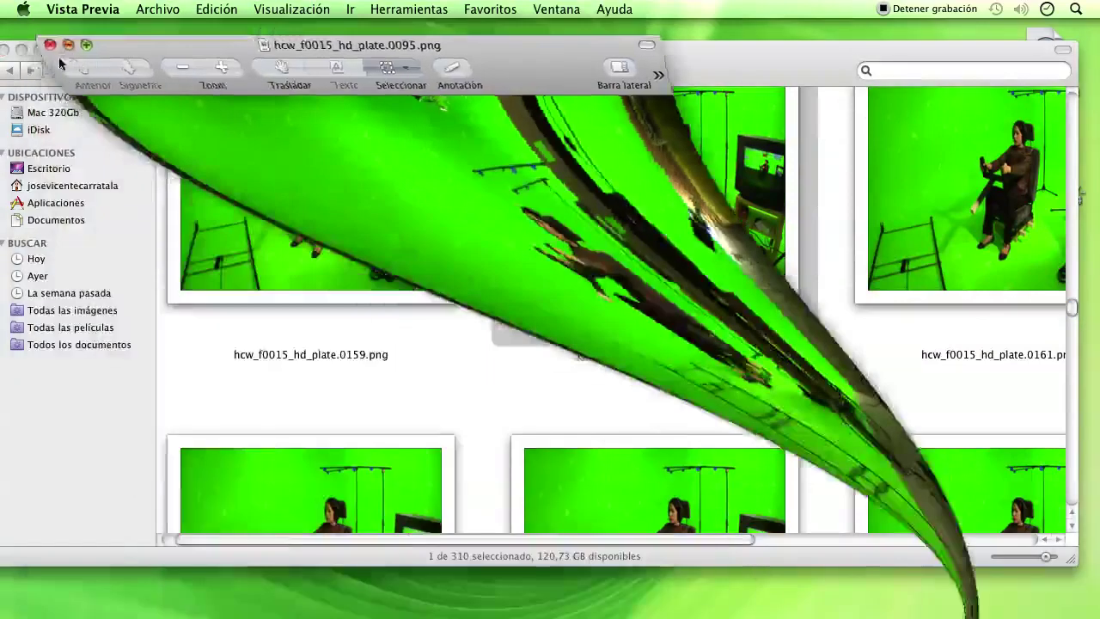
pyautogui.click(20, 49)
pyautogui.moveTo(750, 601)
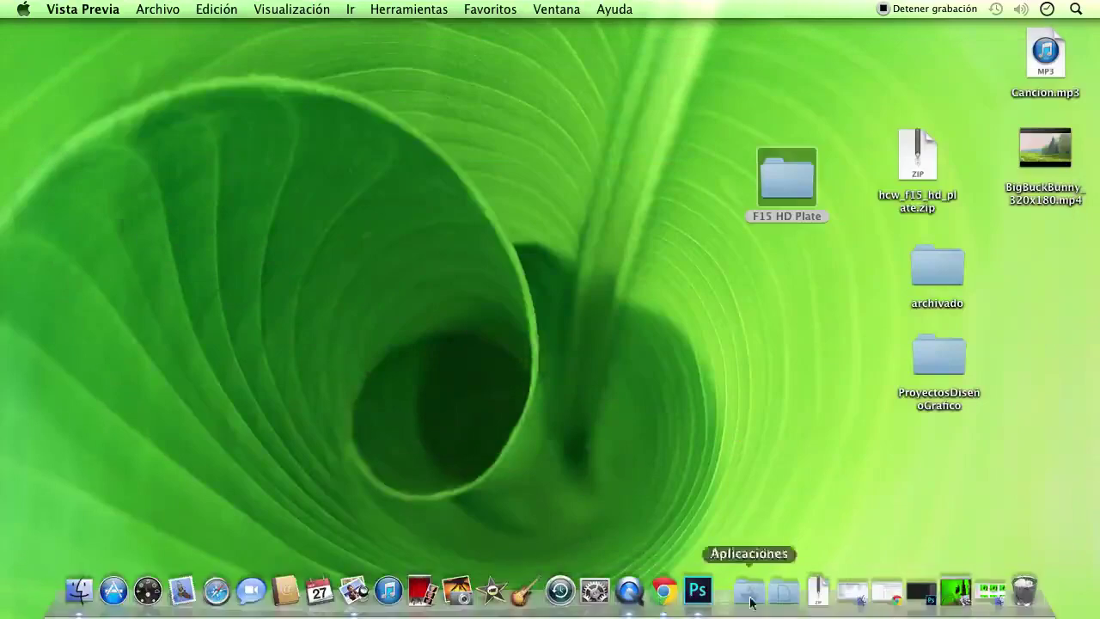
pyautogui.click(941, 606)
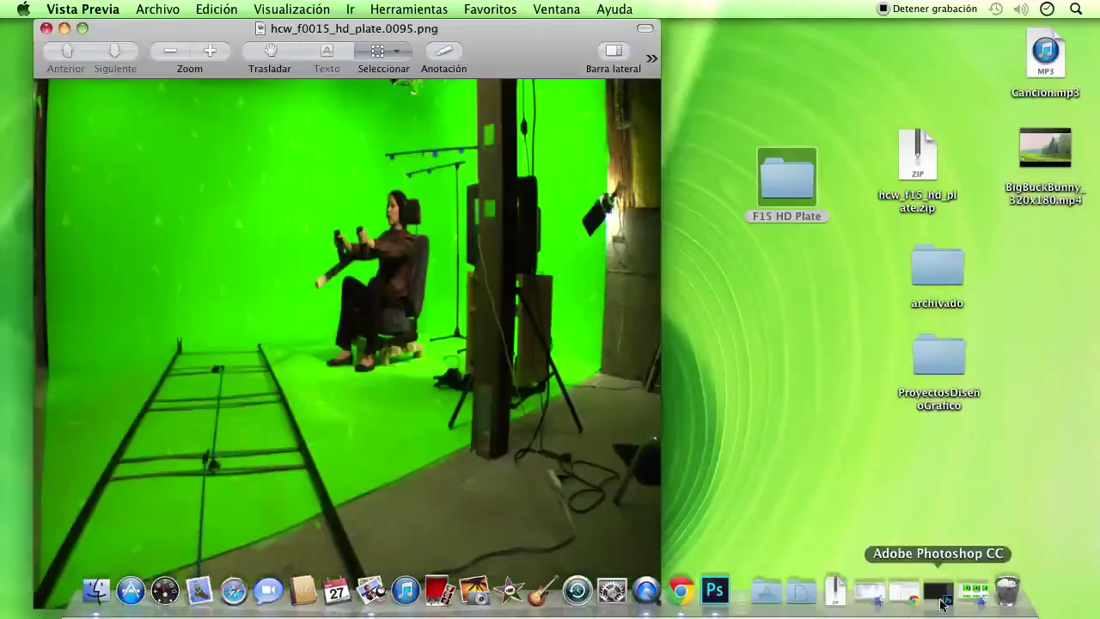
pyautogui.click(46, 29)
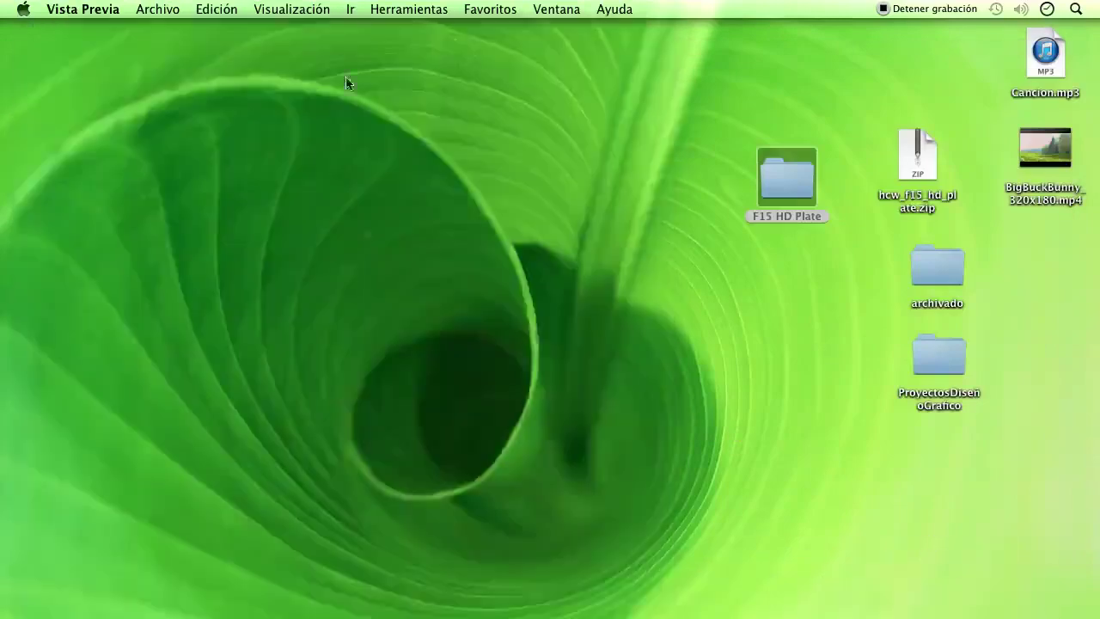
pyautogui.click(961, 606)
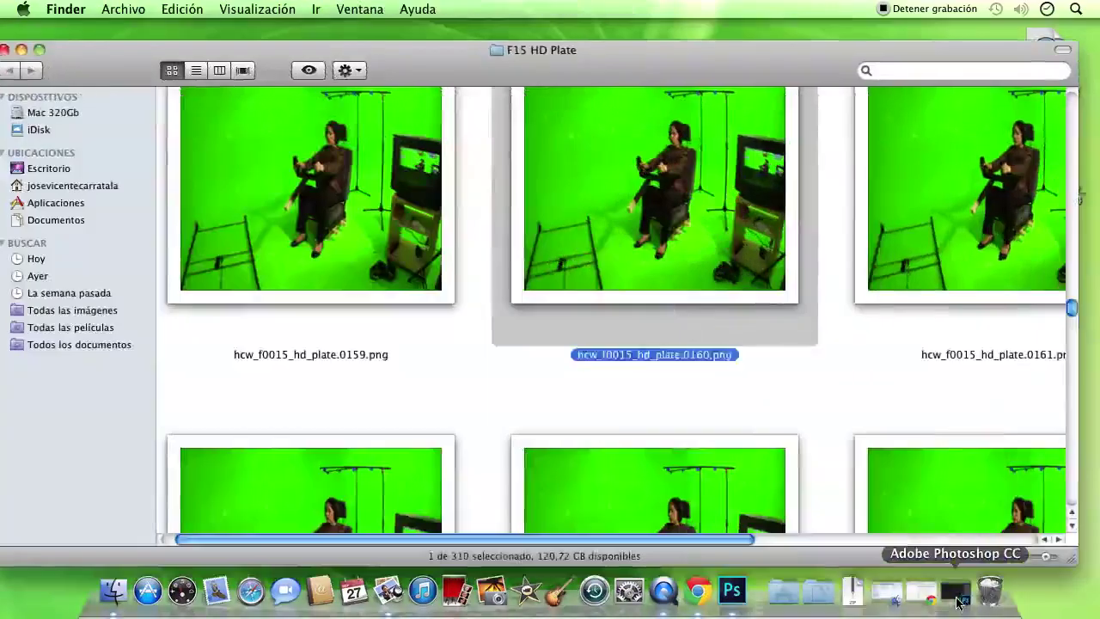
pyautogui.click(961, 606)
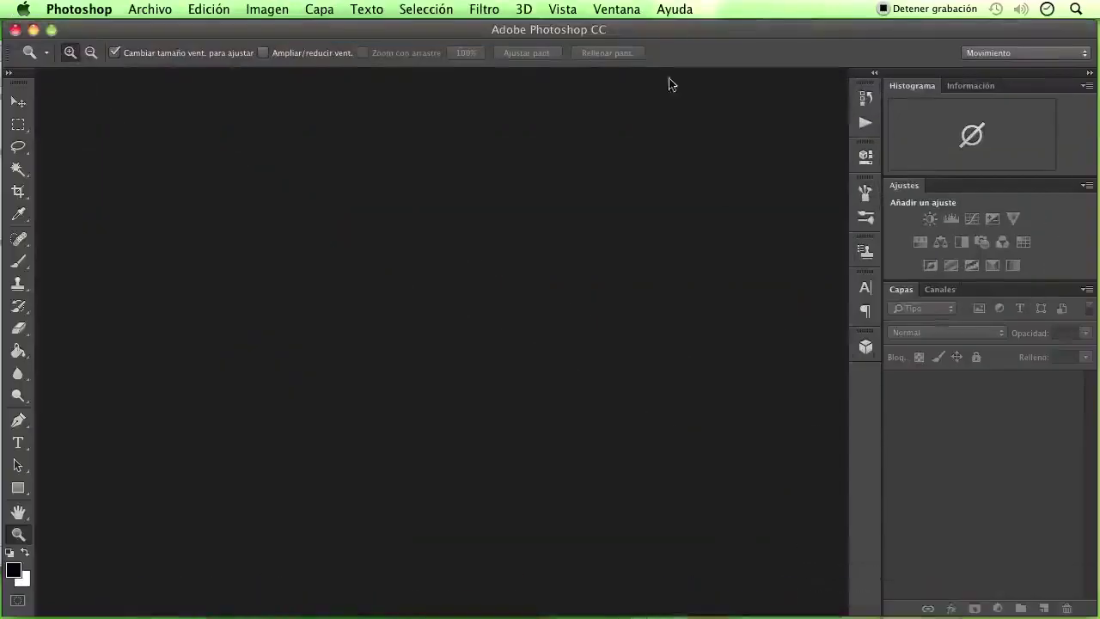
# - Drag frame hcw_f0015_hd_plate.0160.png into Photoshop, maximize the window, and zoom in
pyautogui.moveTo(671, 29); pyautogui.dragTo(667, 102)
pyautogui.moveTo(682, 49); pyautogui.dragTo(978, 29)
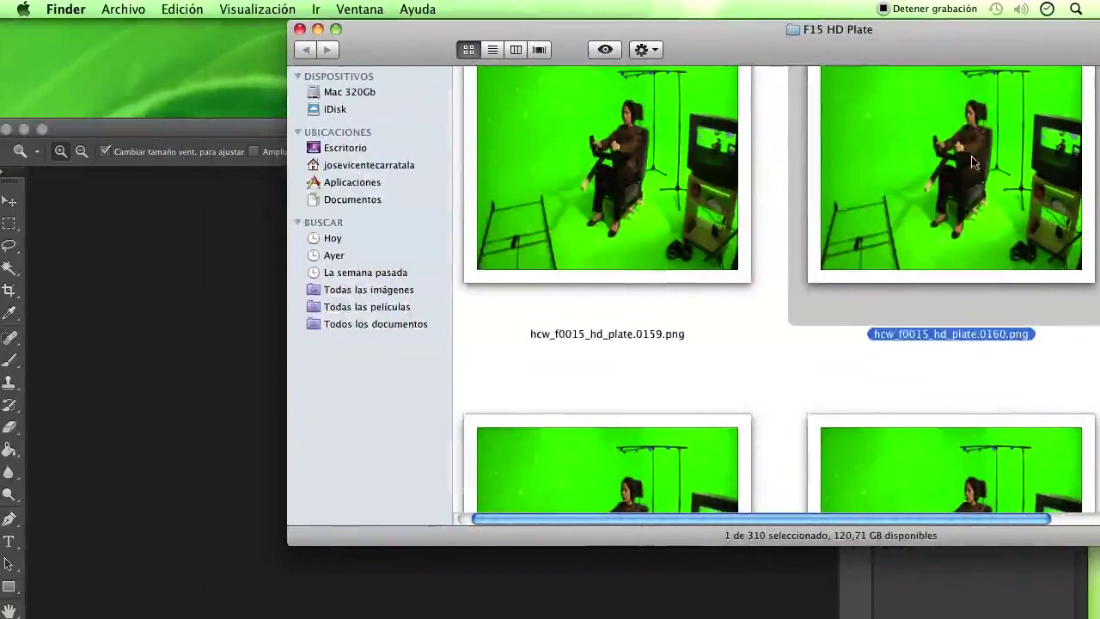
pyautogui.moveTo(982, 185)
pyautogui.mouseDown()
pyautogui.moveTo(415, 330)
pyautogui.moveTo(181, 330)
pyautogui.mouseUp()
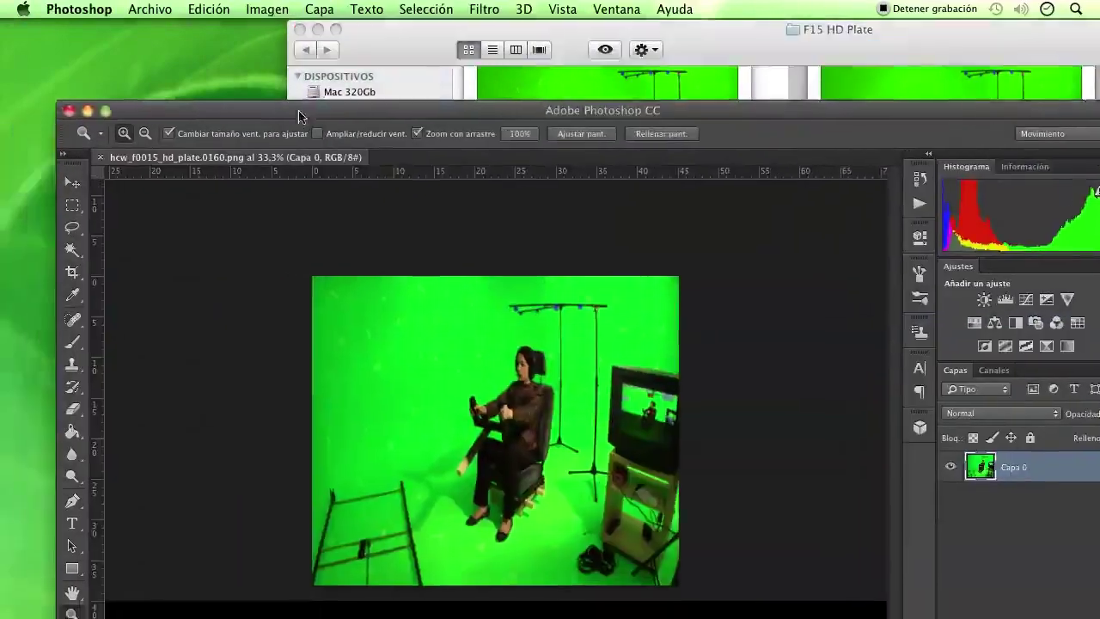
pyautogui.moveTo(222, 141); pyautogui.dragTo(223, 35)
pyautogui.doubleClick(223, 31)
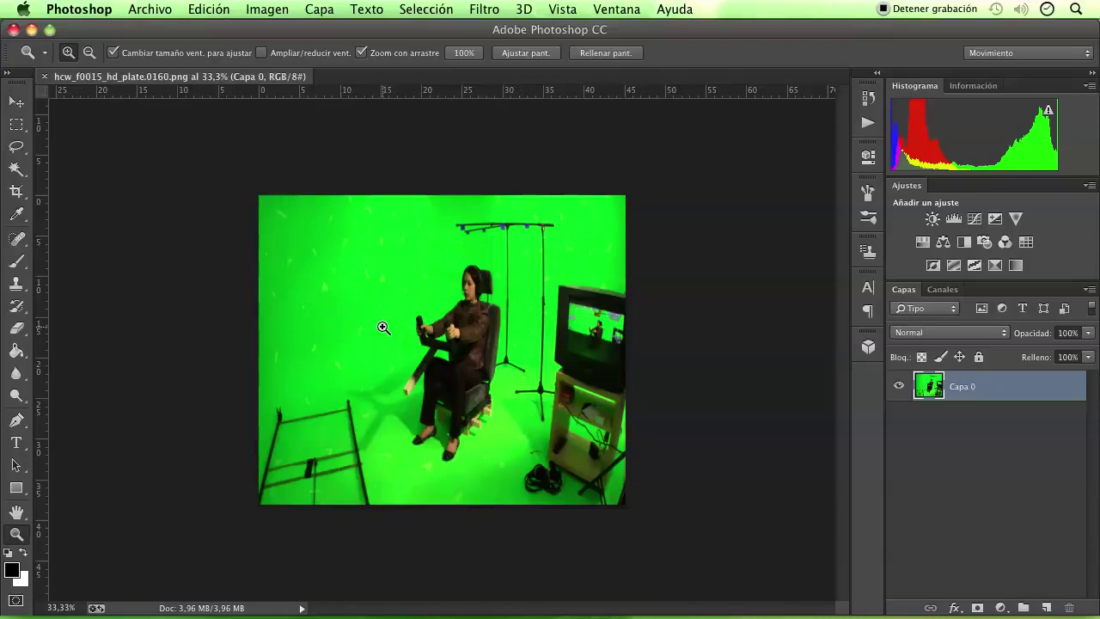
pyautogui.moveTo(454, 307); pyautogui.dragTo(471, 310)
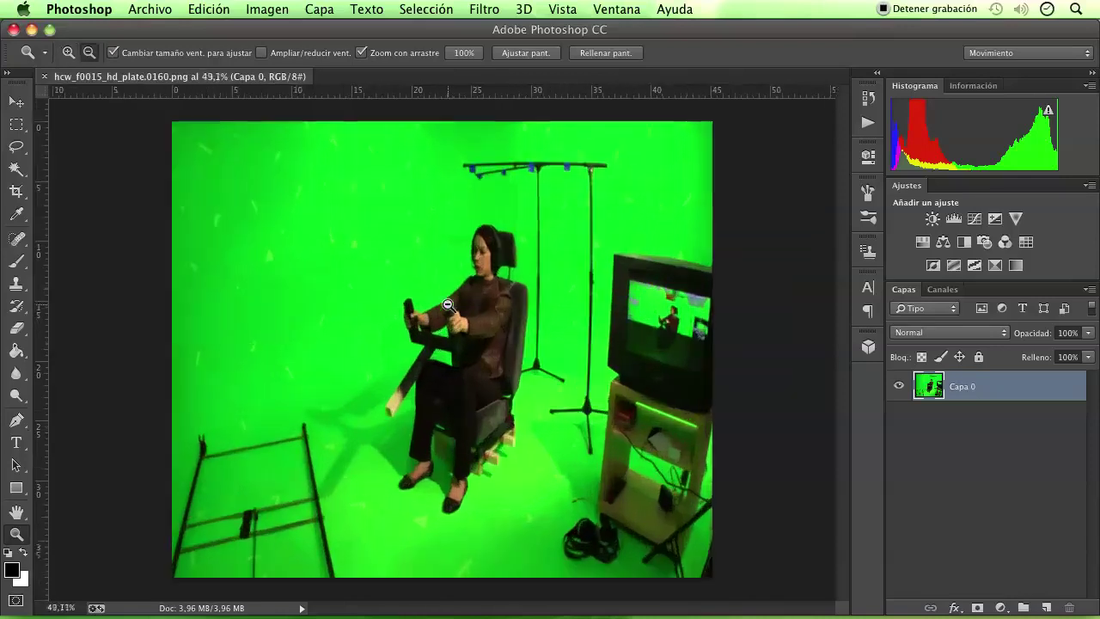
pyautogui.click(260, 10)
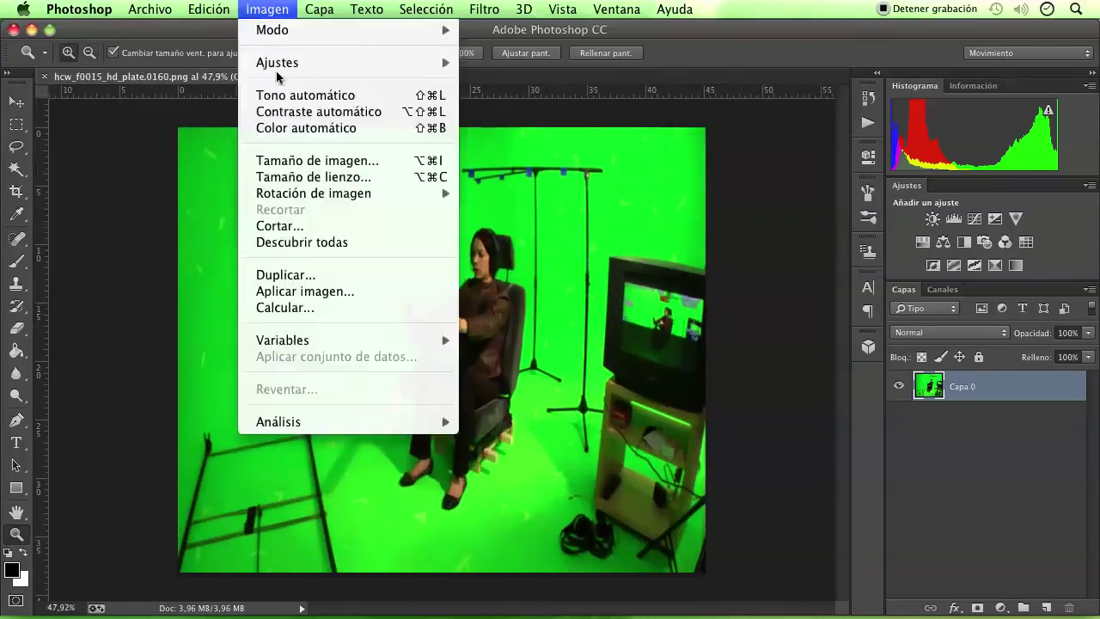
# - Inspect the frame's Image Size width and height, 1280 × 1080 px
pyautogui.click(284, 161)
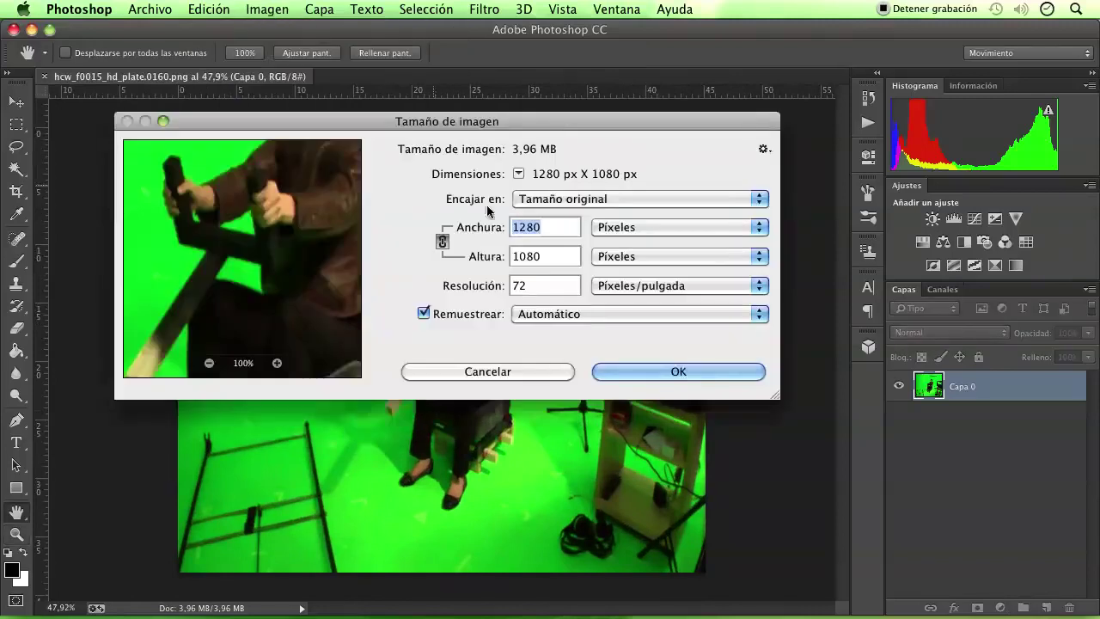
pyautogui.moveTo(499, 122); pyautogui.dragTo(486, 136)
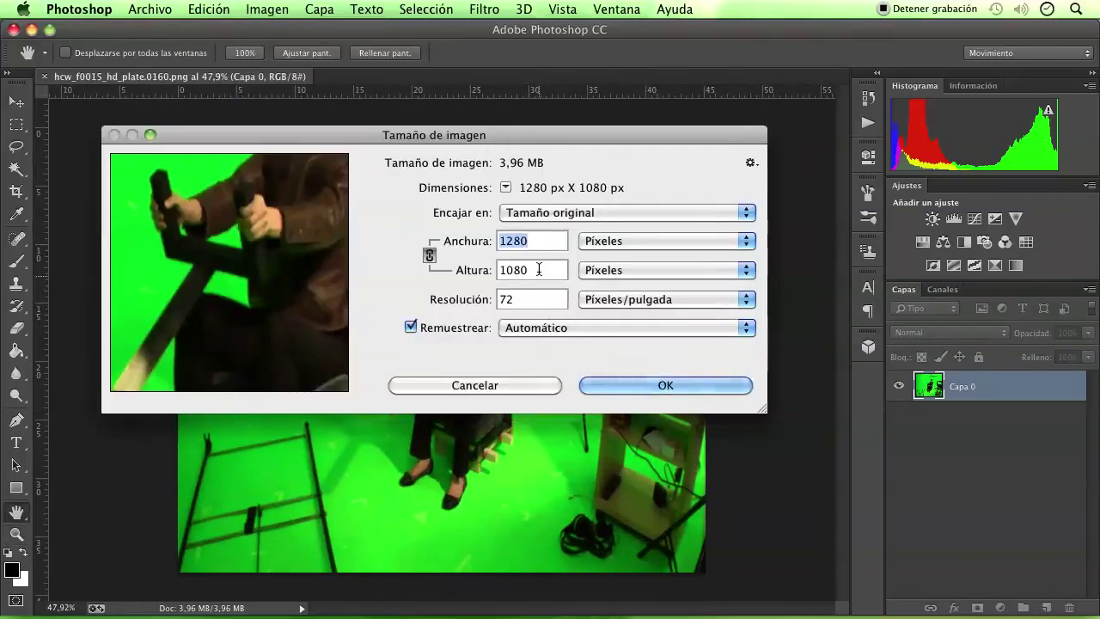
pyautogui.doubleClick(539, 269)
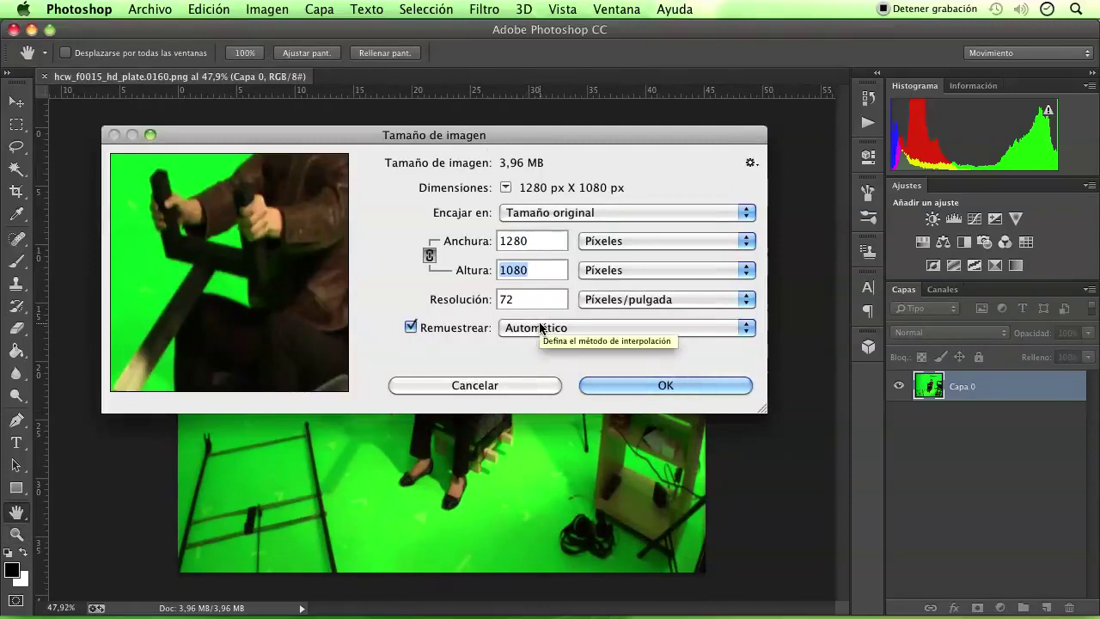
pyautogui.hotkey('shift', 'Tab')
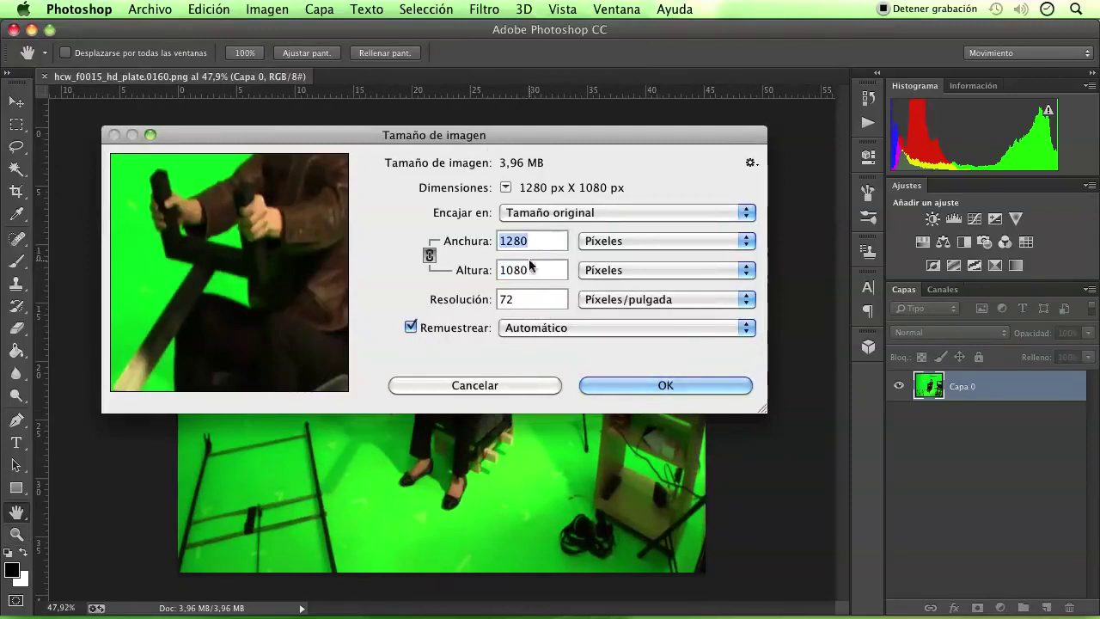
pyautogui.press('Tab')
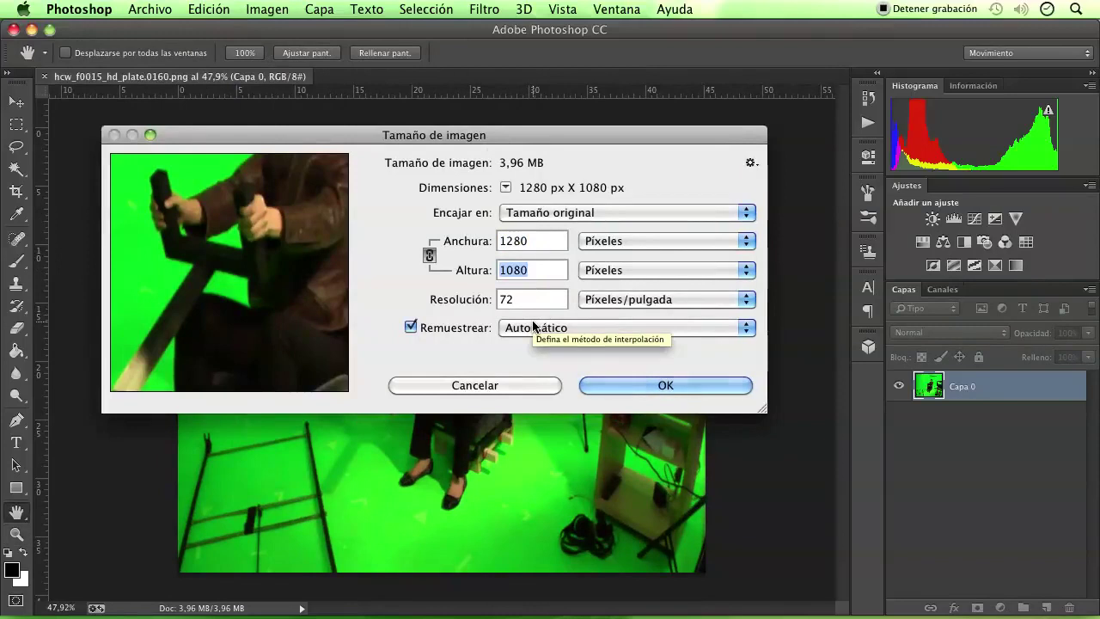
pyautogui.click(532, 241)
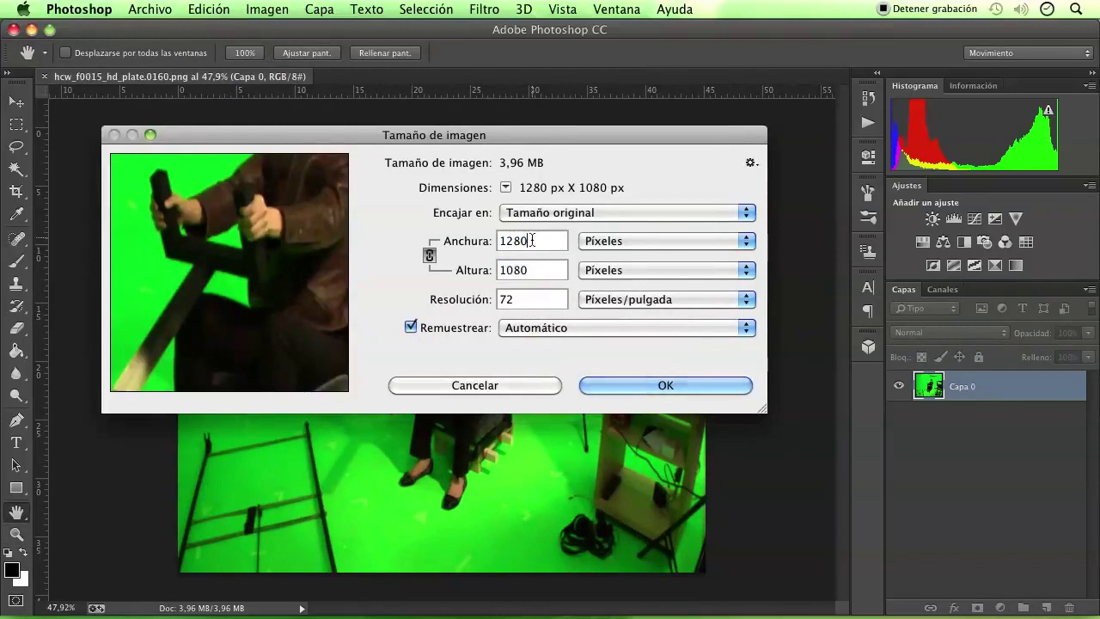
# - Launch TextEdit through Spotlight search
pyautogui.click(1078, 8)
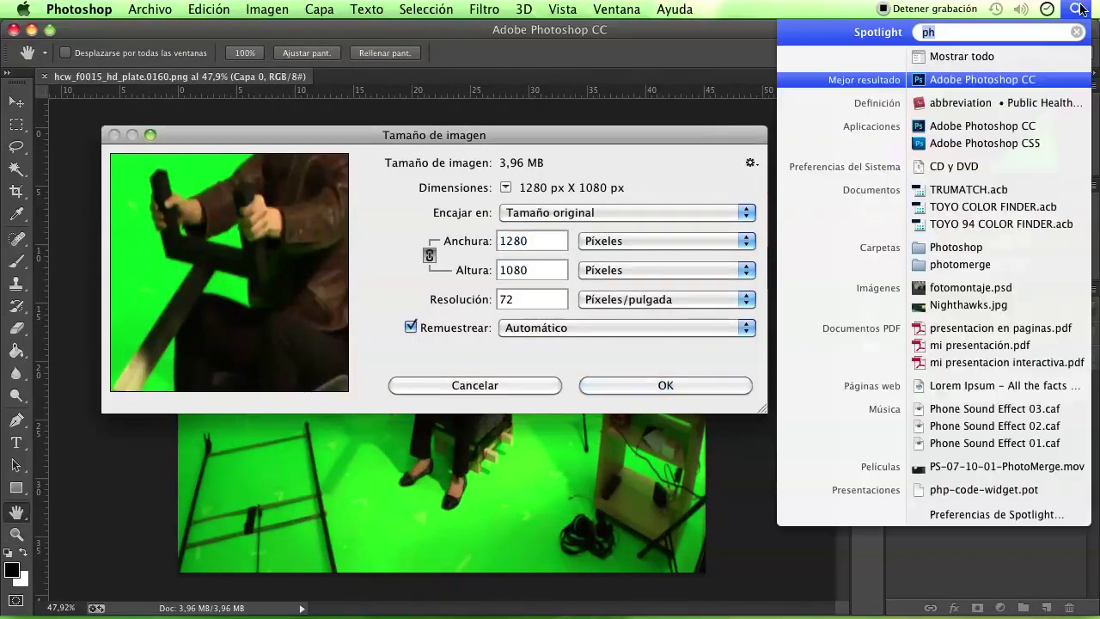
pyautogui.write('textedit')
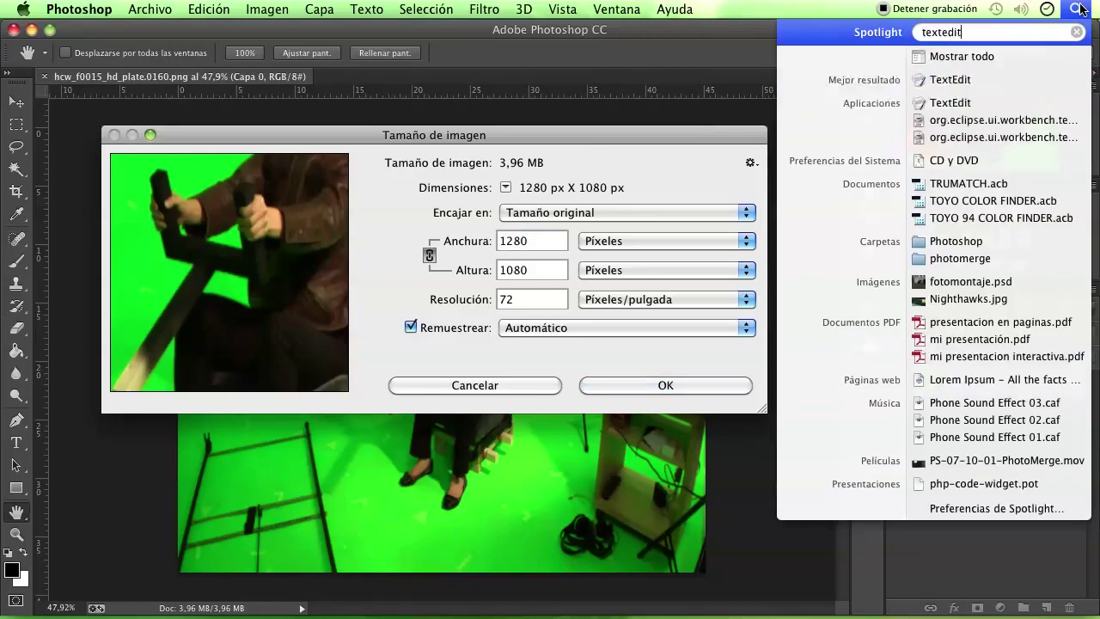
pyautogui.press('Return')
# - Minimize Finder and finish typing the note lines '1280 x 720 HDReady' and '1920 x 1080 FullHD'
pyautogui.click(557, 43)
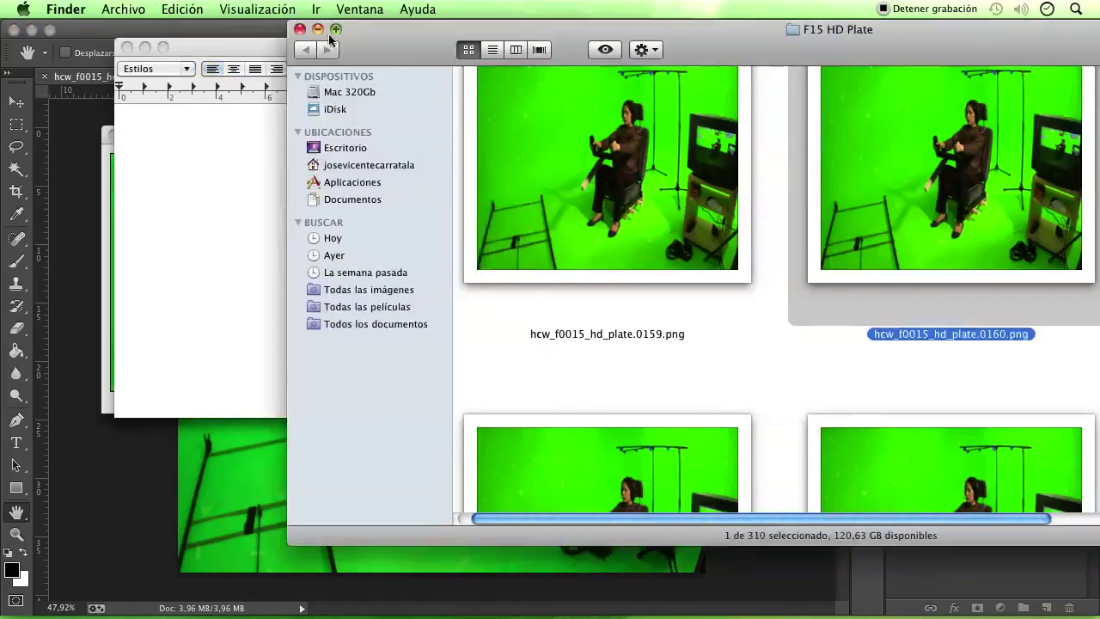
pyautogui.click(318, 30)
pyautogui.write('1280 x 720 HDT')
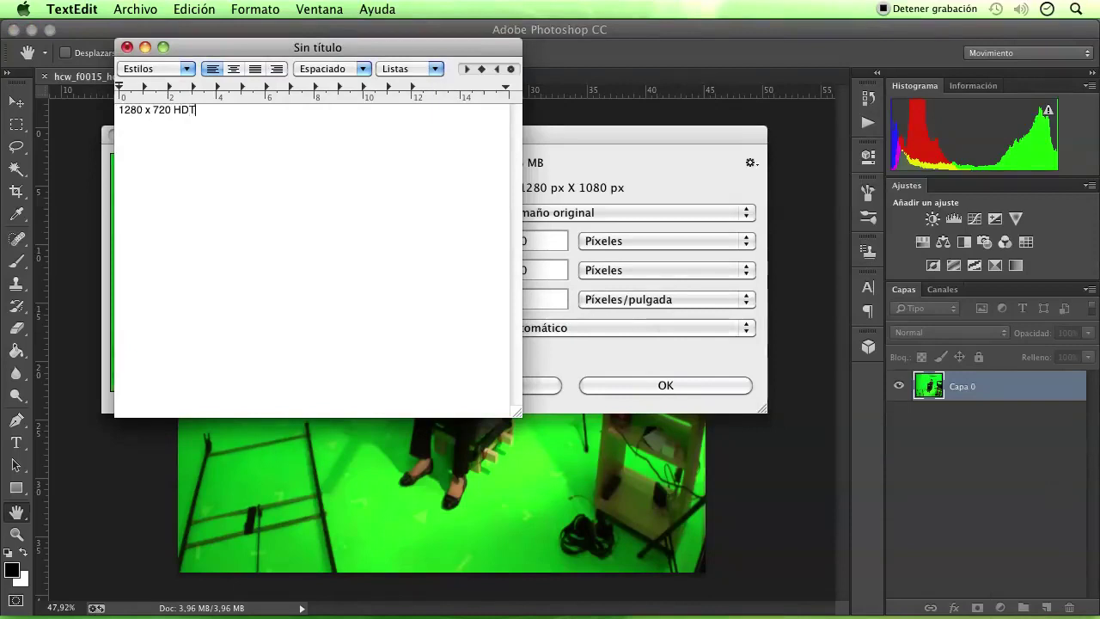
pyautogui.press('BackSpace')
pyautogui.write('Read')
pyautogui.write('920 x 1080')
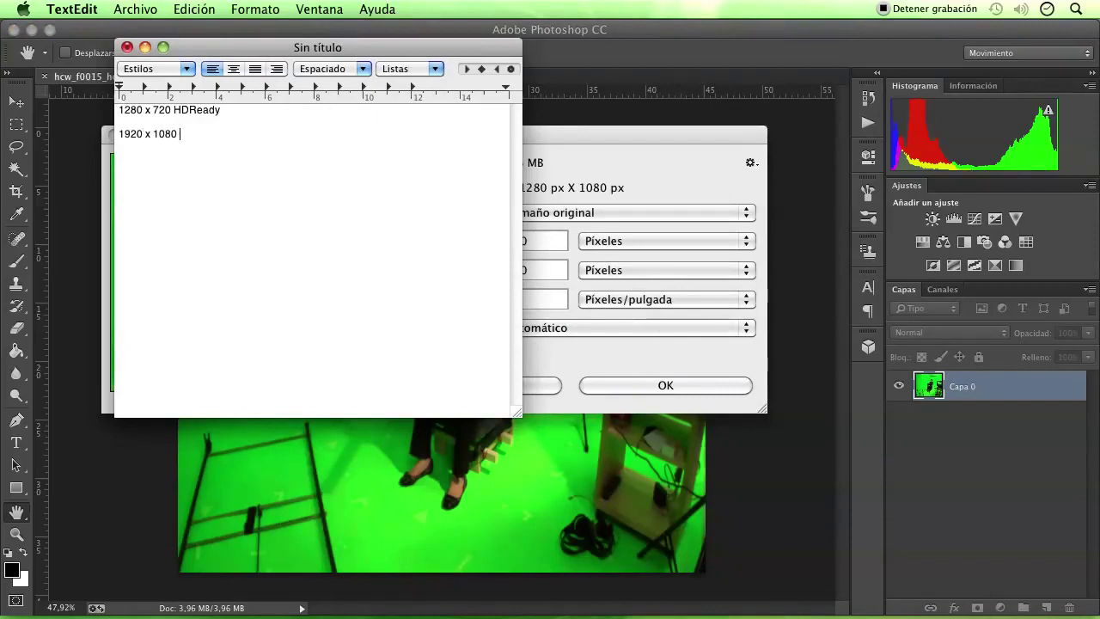
pyautogui.write('ullHD')
# - Compare the note's 1280 and 1080 values with the size settings, then minimize TextEdit
pyautogui.moveTo(346, 48)
pyautogui.mouseDown()
pyautogui.moveTo(748, 111)
pyautogui.moveTo(841, 102)
pyautogui.mouseUp()
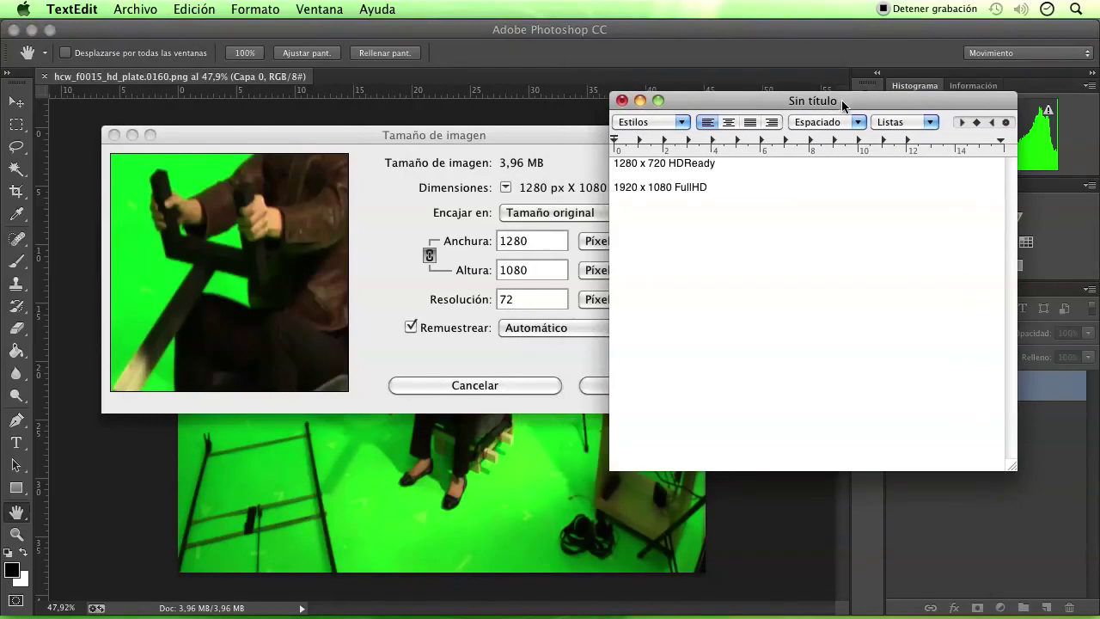
pyautogui.moveTo(638, 163); pyautogui.dragTo(618, 164)
pyautogui.moveTo(676, 188); pyautogui.dragTo(656, 186)
pyautogui.click(690, 190)
pyautogui.click(640, 101)
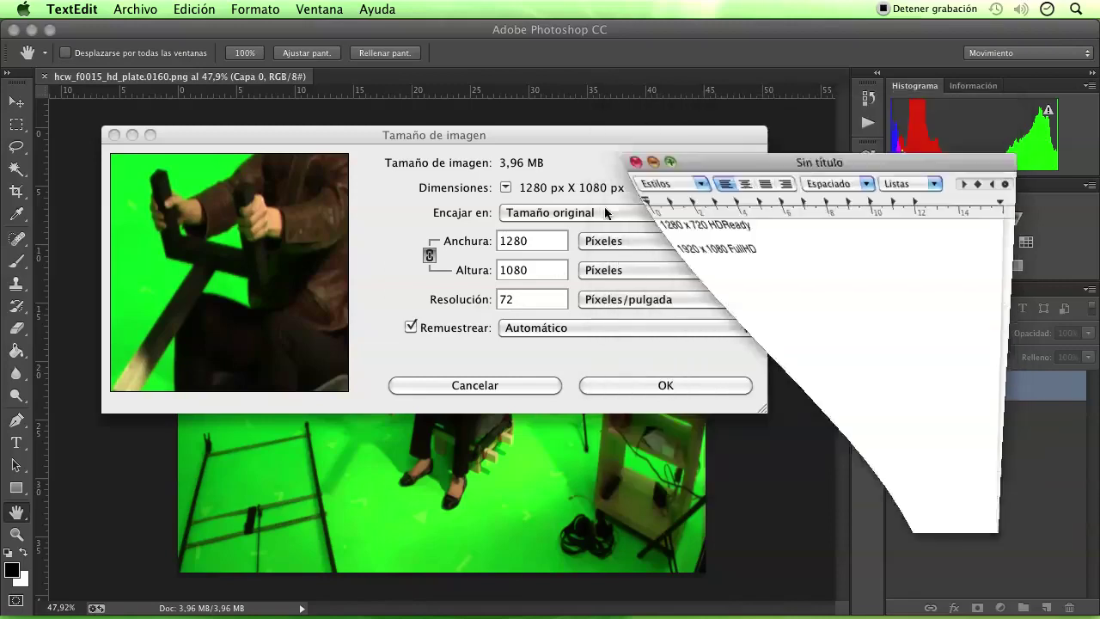
pyautogui.moveTo(514, 135)
pyautogui.mouseDown()
pyautogui.moveTo(560, 253)
pyautogui.moveTo(586, 426)
pyautogui.mouseUp()
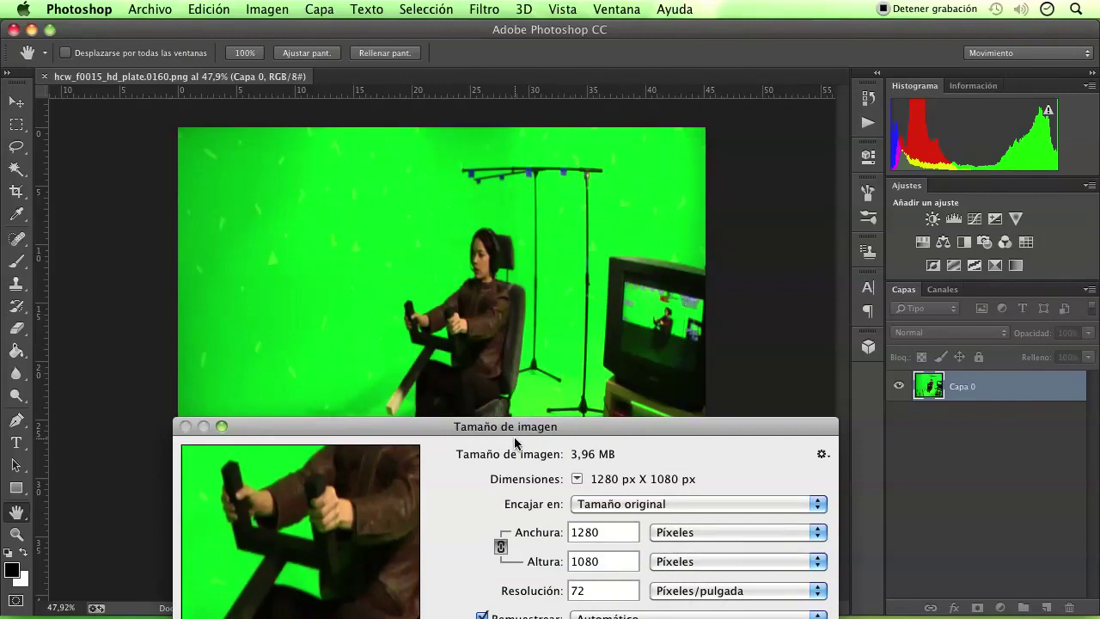
# - In Tamaño de imagen, unlink proportions and resize the frame to 1920 × 1080 px
pyautogui.moveTo(513, 429); pyautogui.dragTo(495, 214)
pyautogui.click(483, 332)
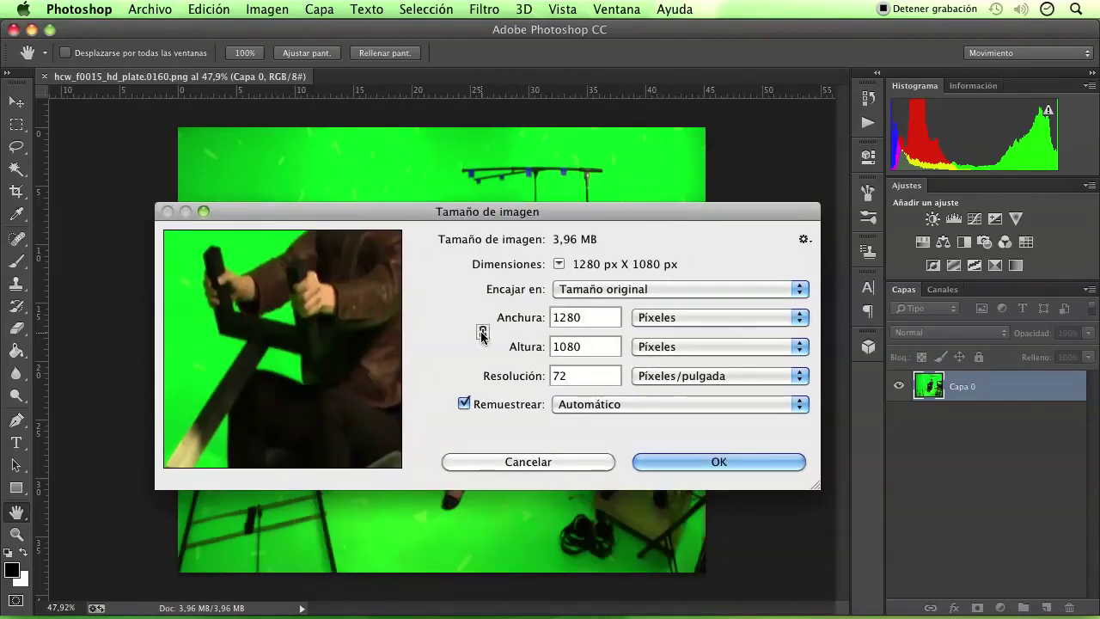
pyautogui.doubleClick(581, 318)
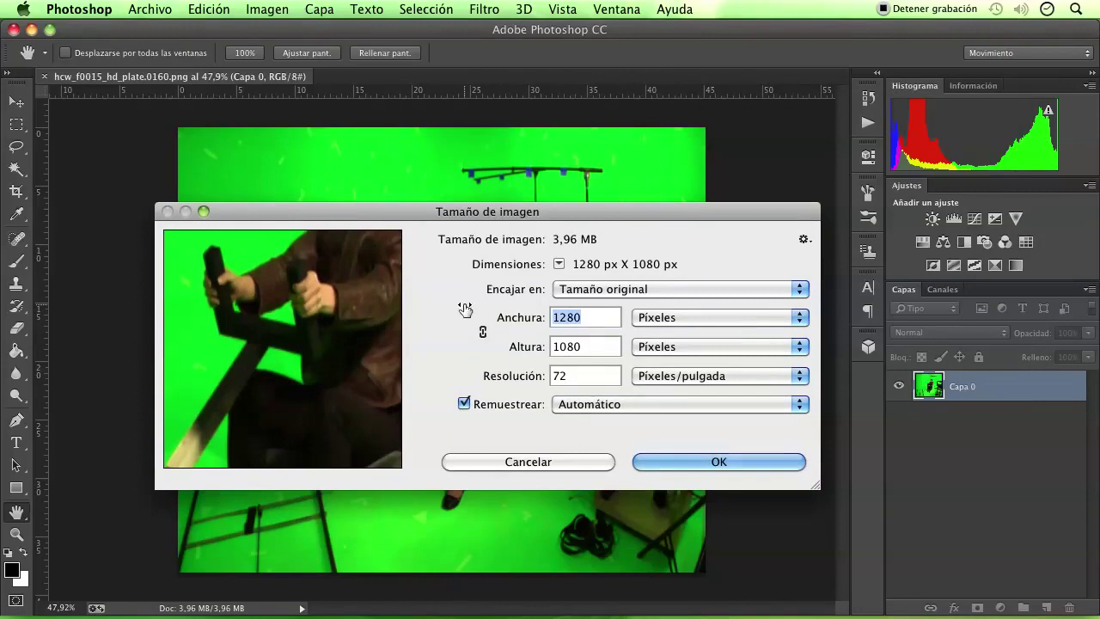
pyautogui.write('1920')
pyautogui.press('Tab')
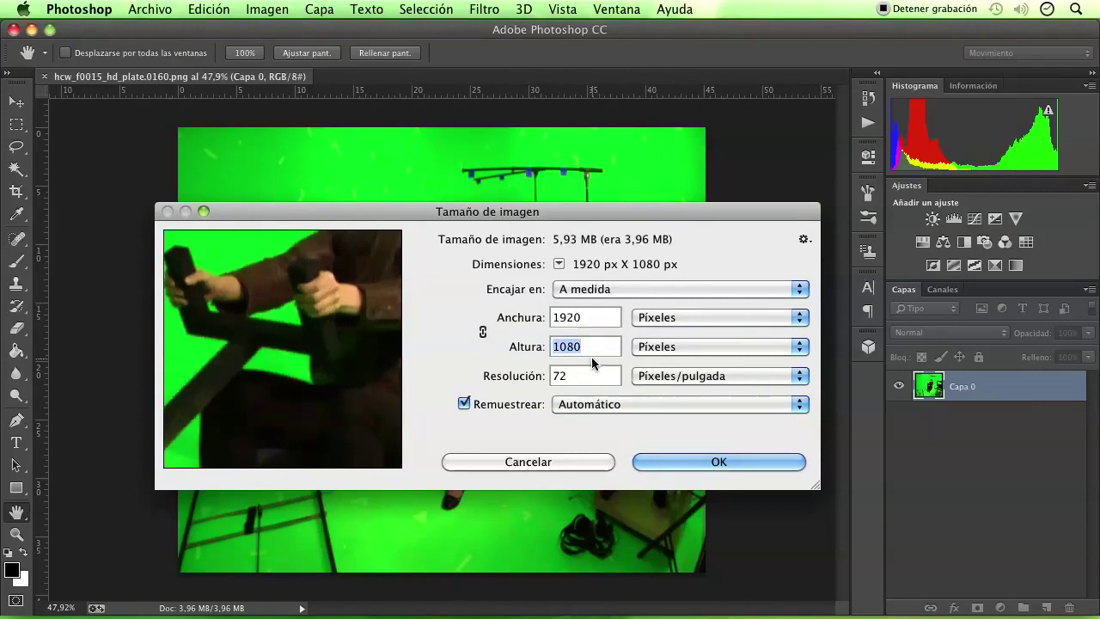
pyautogui.click(595, 346)
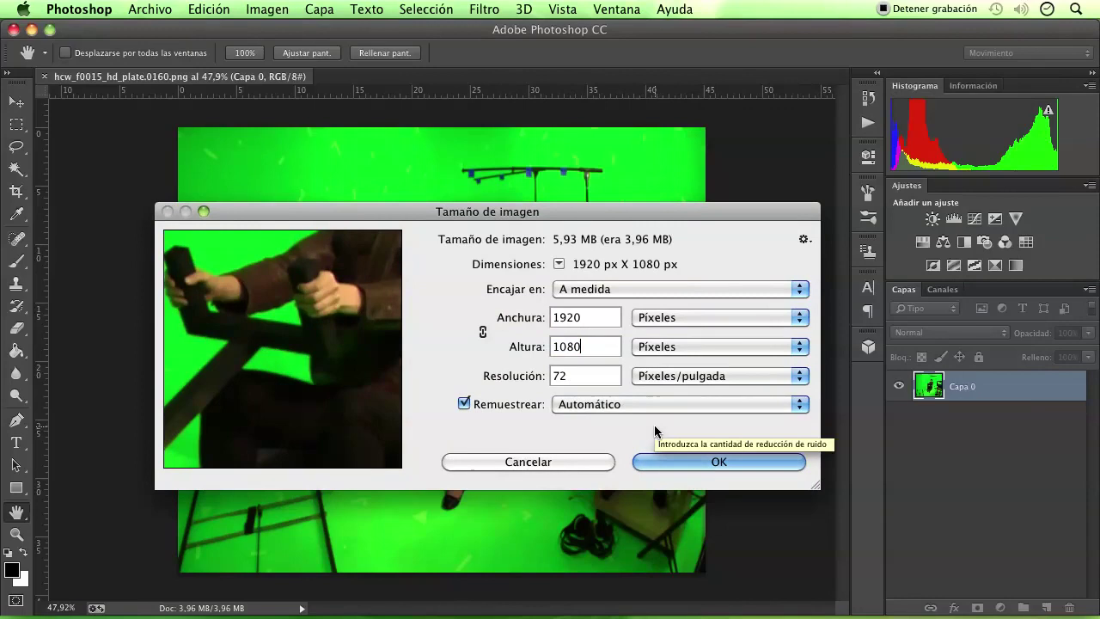
pyautogui.click(718, 467)
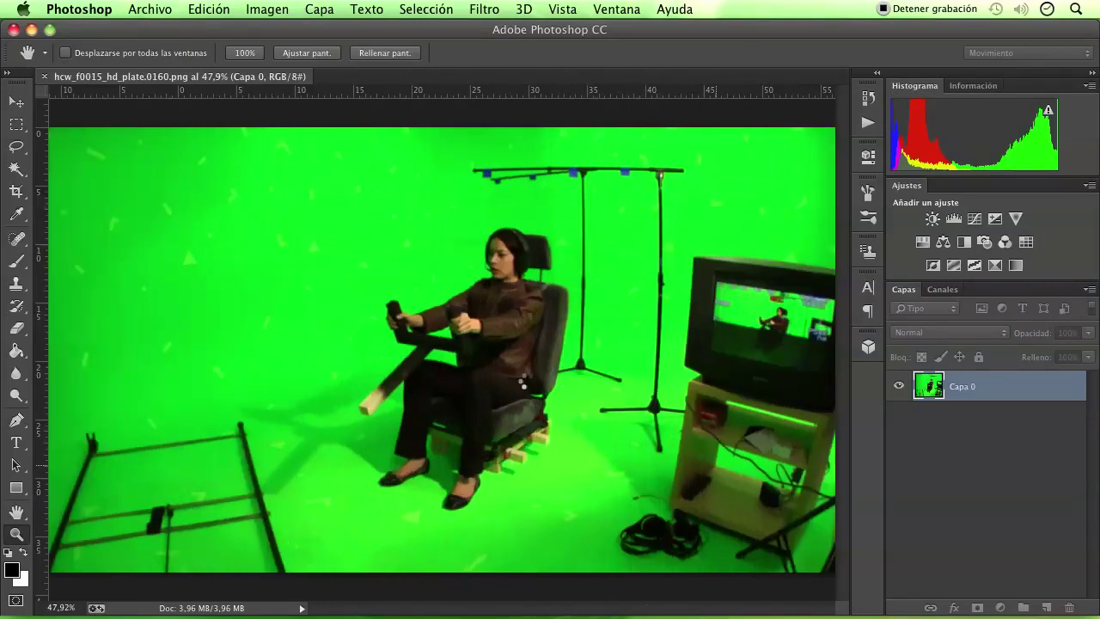
pyautogui.keyDown('alt'); pyautogui.click(511, 352); pyautogui.keyUp('alt')
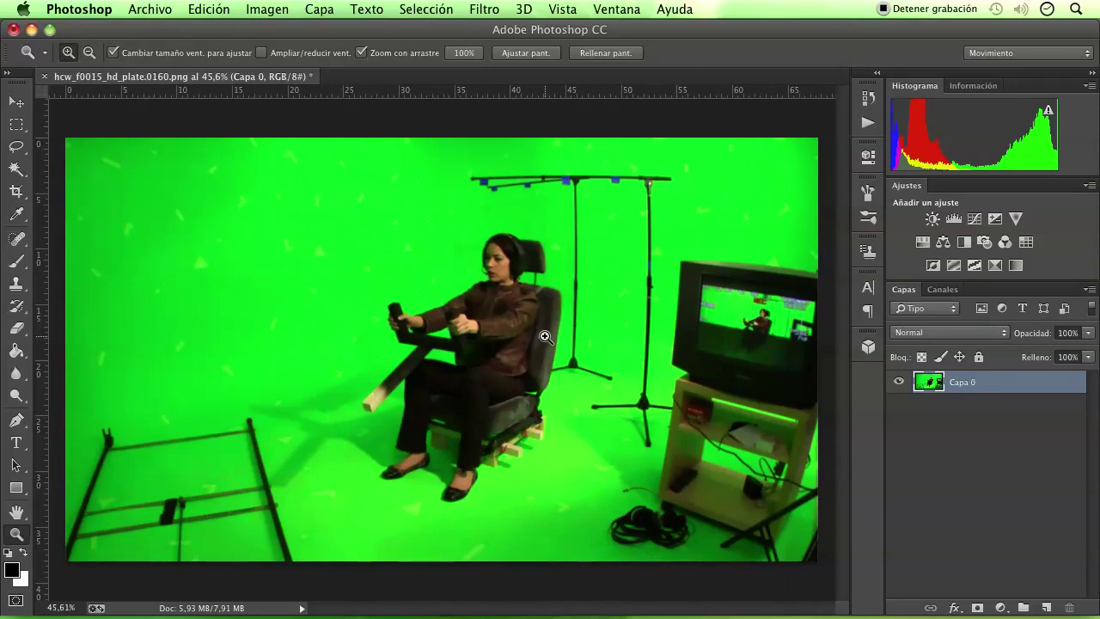
# - Duplicate Capa 0 as a new layer named persona
pyautogui.rightClick(965, 386)
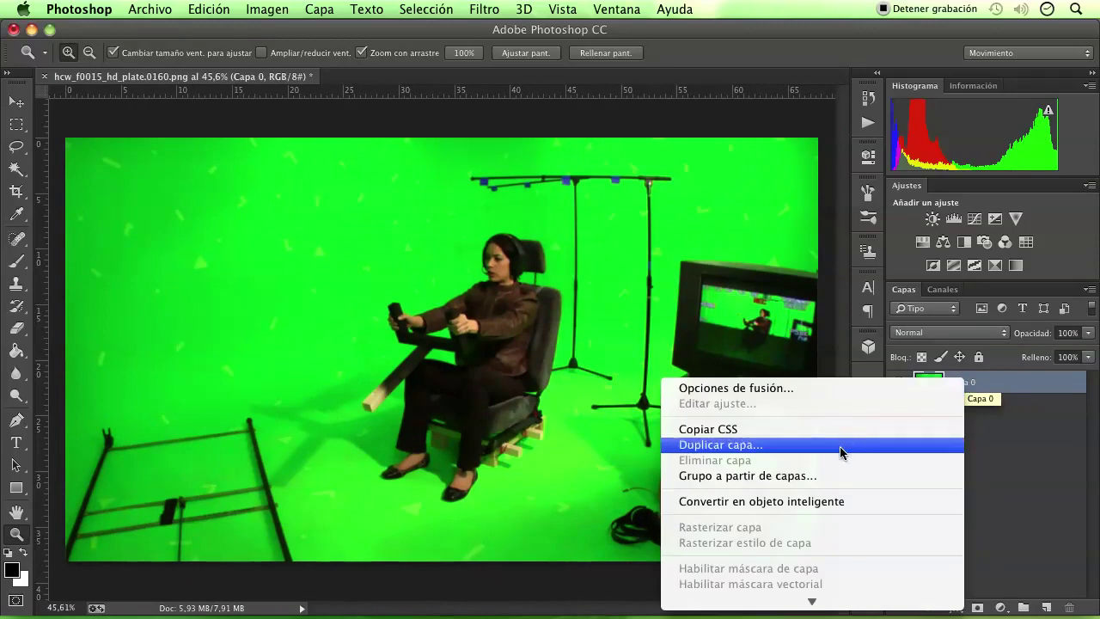
pyautogui.click(839, 445)
pyautogui.click(497, 266)
pyautogui.moveTo(497, 266); pyautogui.dragTo(342, 254)
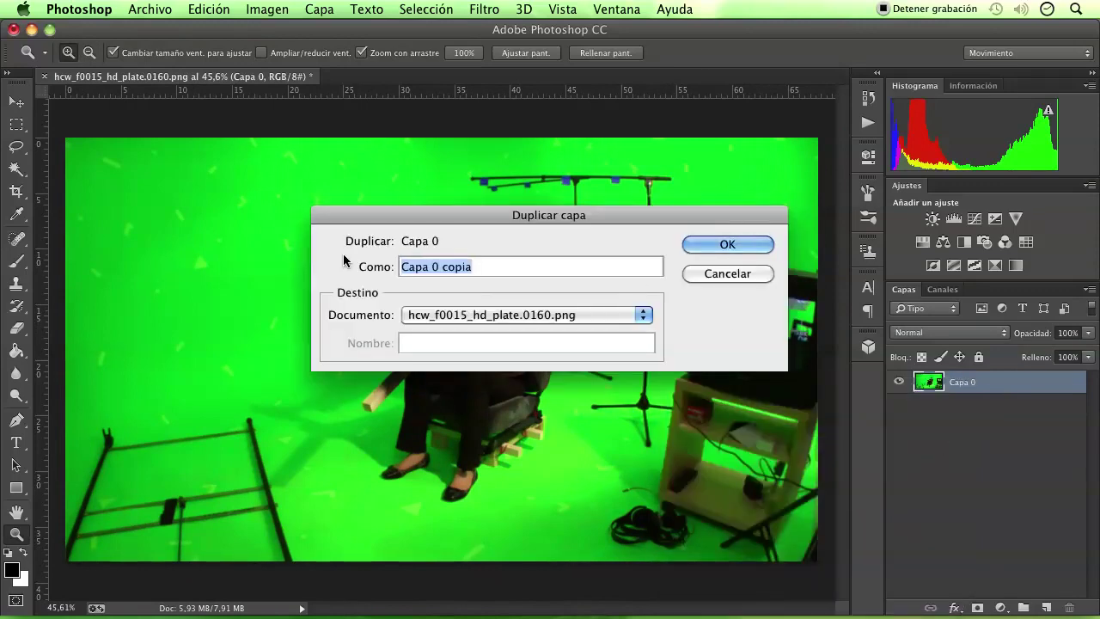
pyautogui.write('pe')
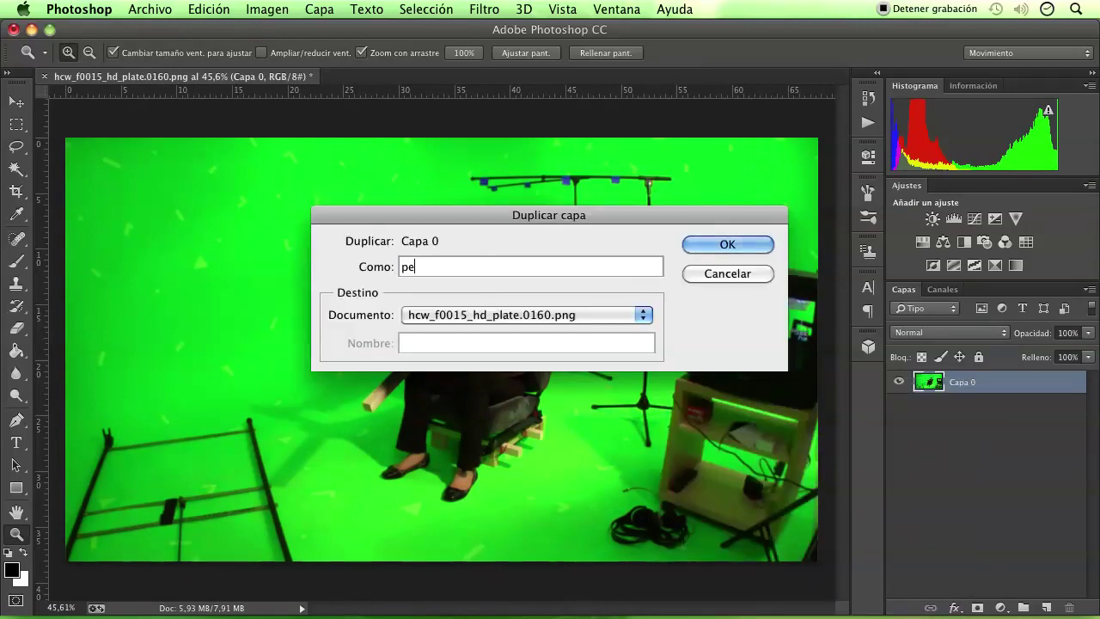
pyautogui.write('rsona')
pyautogui.press('Return')
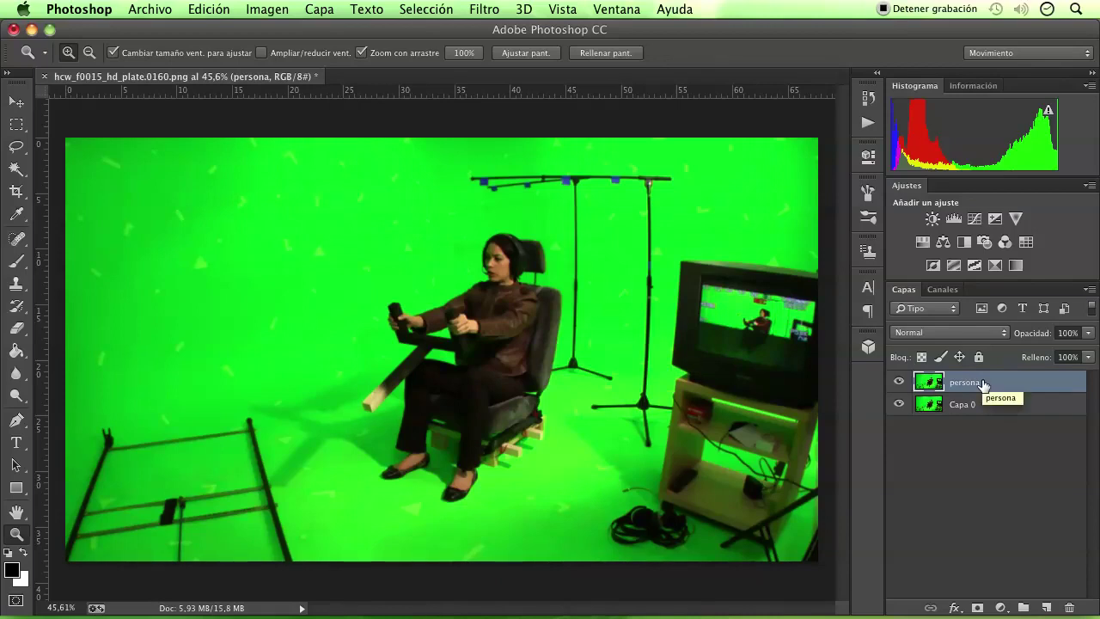
# - Hide Capa 0 and create a new layer group, Grupo 1, above it
pyautogui.click(899, 404)
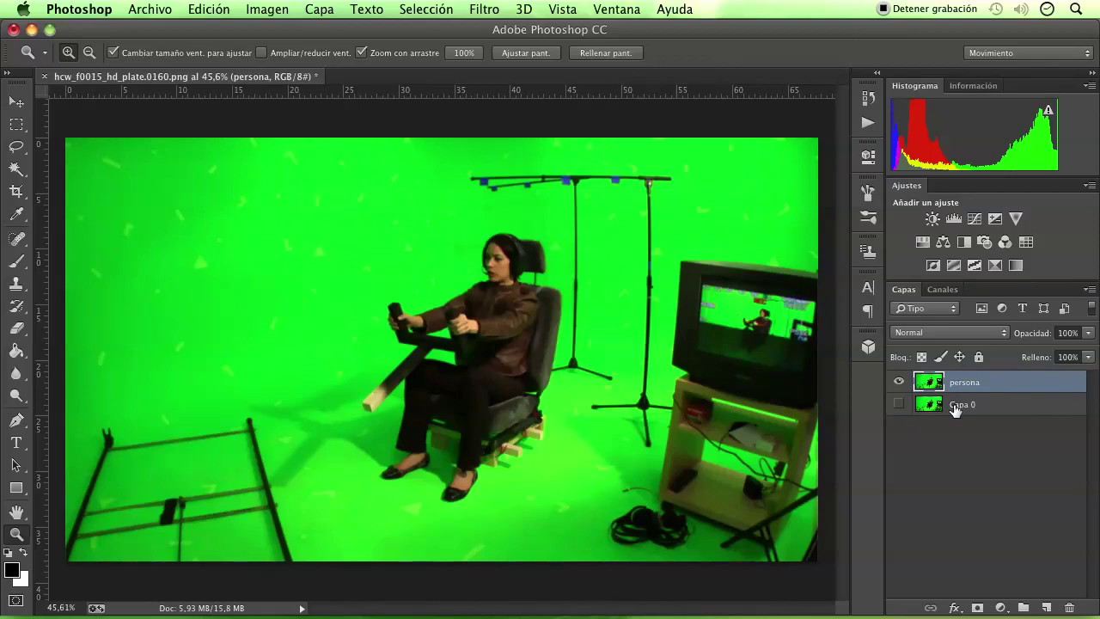
pyautogui.click(956, 409)
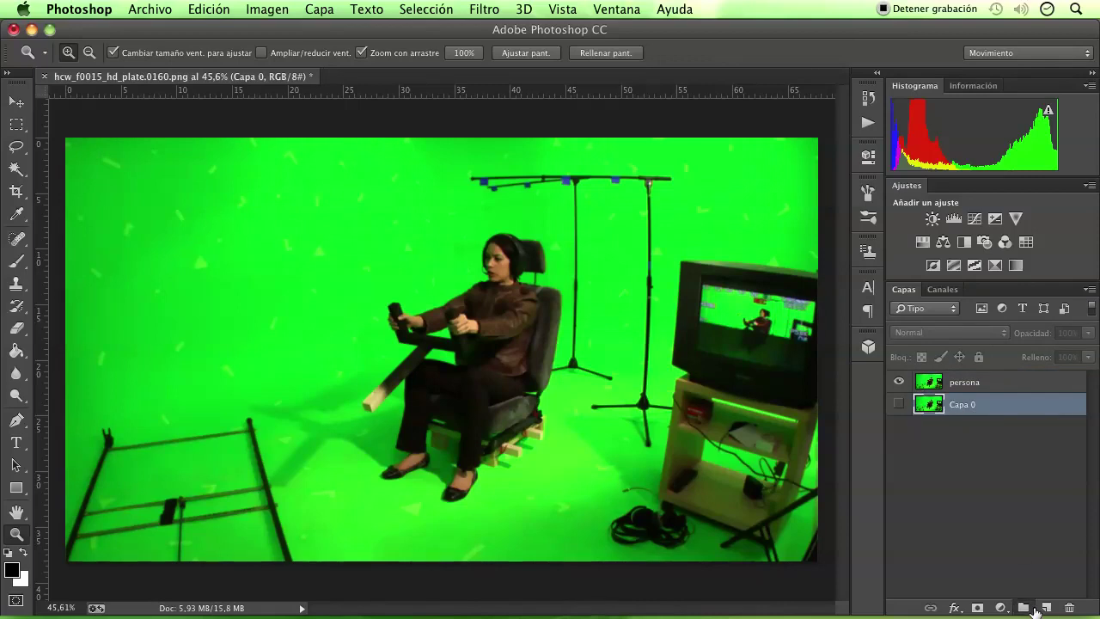
pyautogui.click(1023, 607)
pyautogui.doubleClick(966, 403)
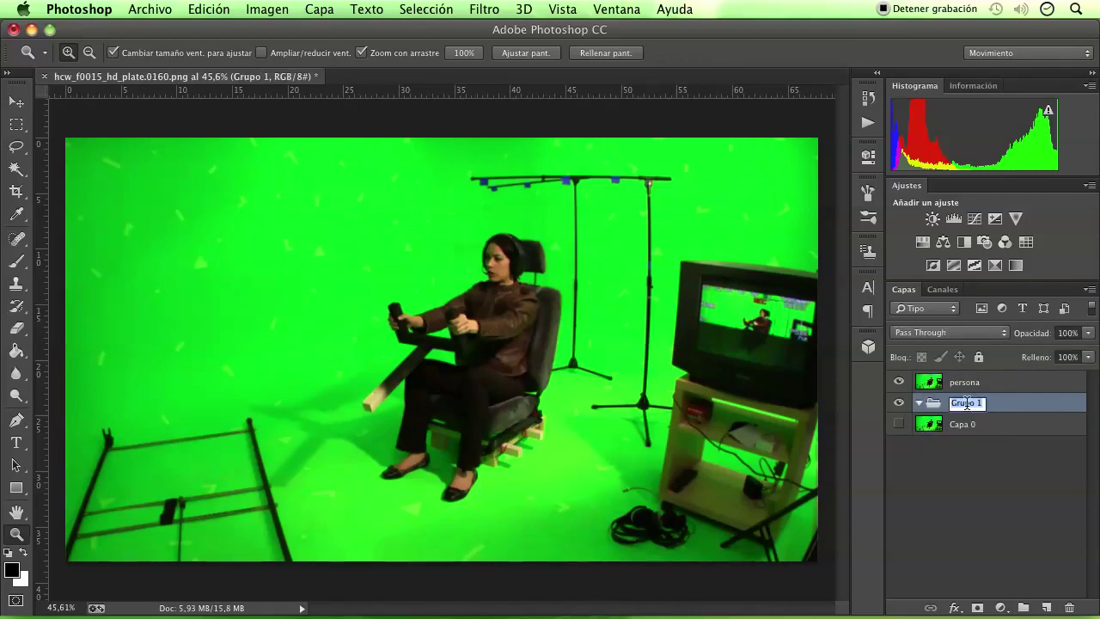
# - Name the group 'material originales' and move Capa 0 into it
pyautogui.write('material ')
pyautogui.write('origin')
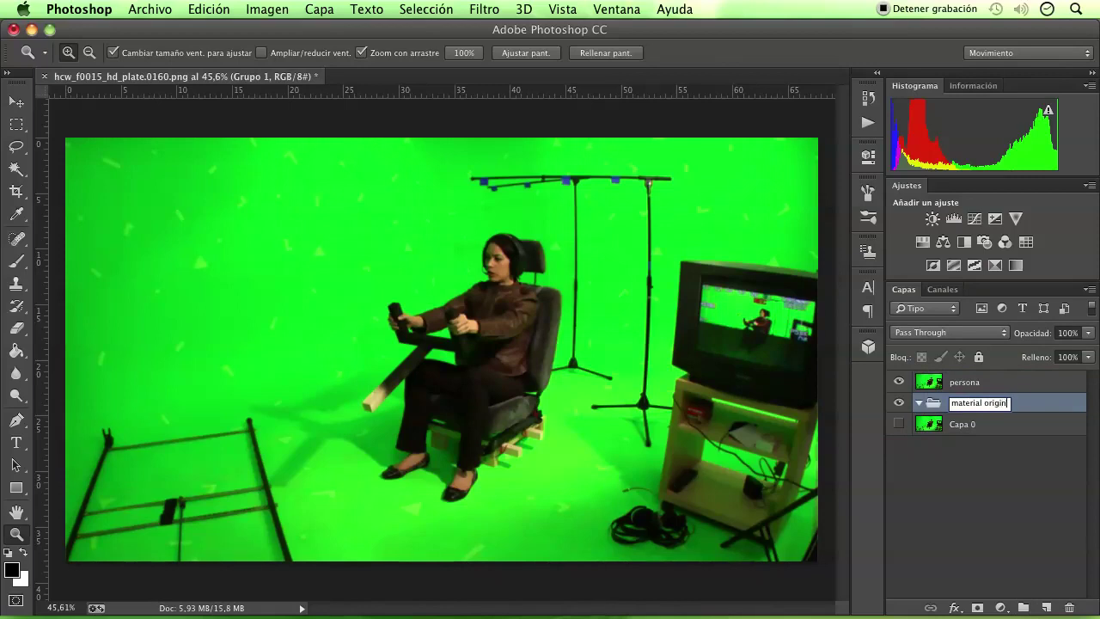
pyautogui.write('ales')
pyautogui.press('Return')
pyautogui.moveTo(987, 424); pyautogui.dragTo(967, 406)
# - Hide and collapse the material originales group, then select the persona layer
pyautogui.click(899, 403)
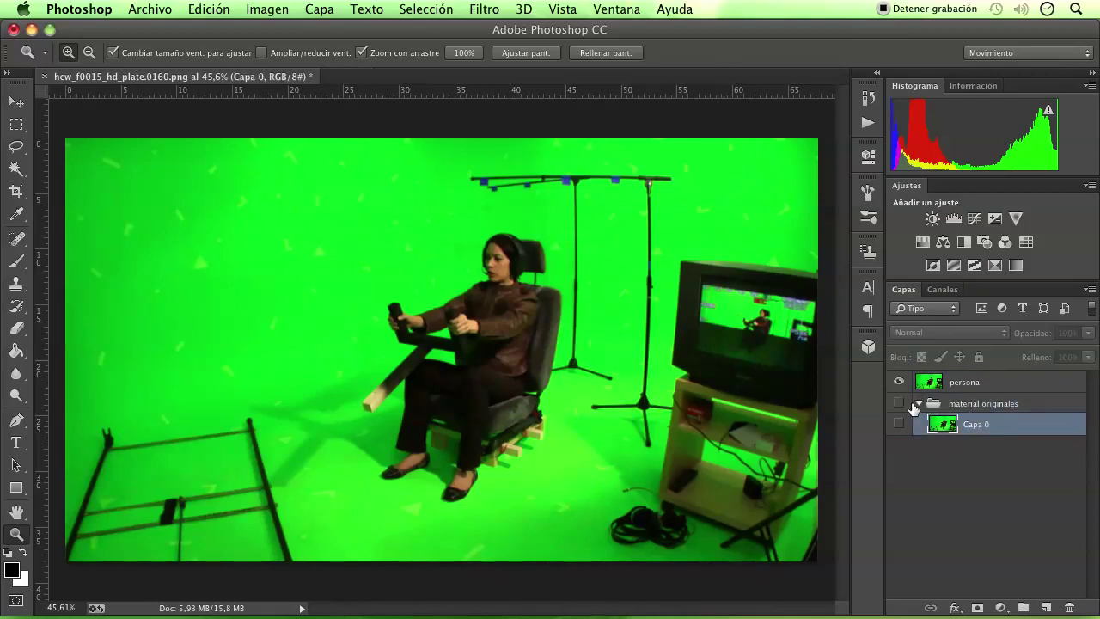
pyautogui.click(926, 403)
pyautogui.click(952, 383)
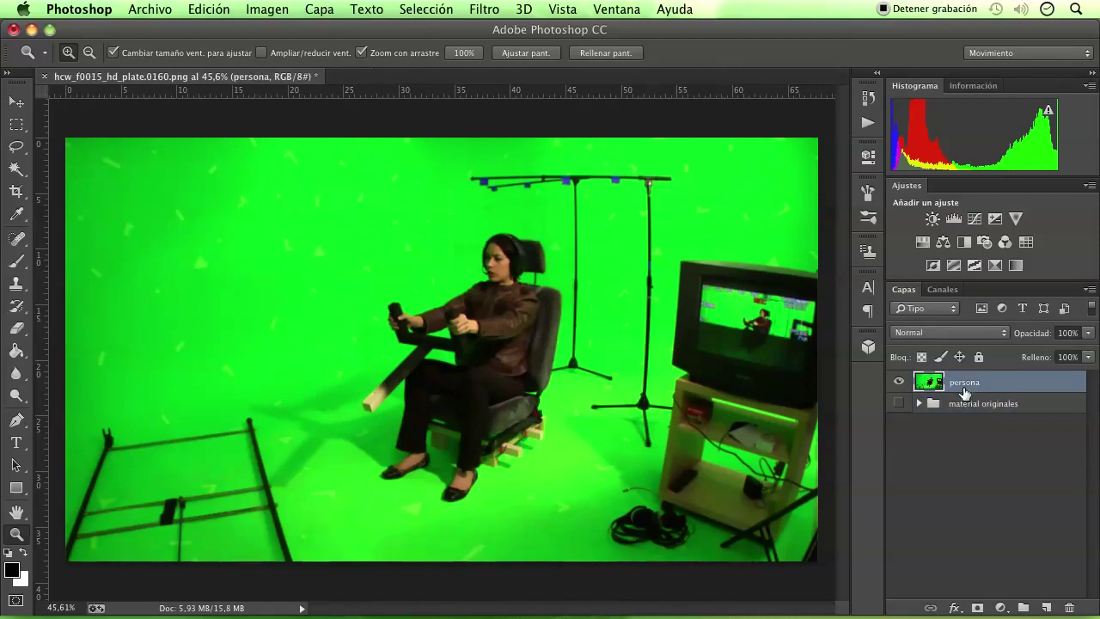
pyautogui.scroll(3, 563, 382)
pyautogui.scroll(-3, 563, 382)
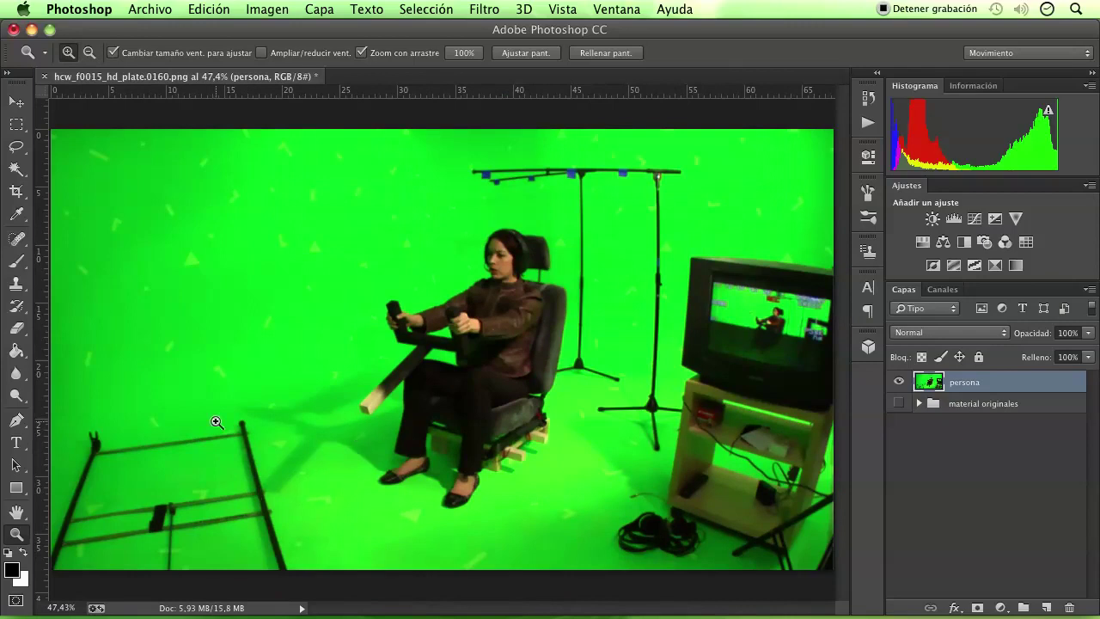
# - Select the green backdrop with the Magic Wand at tolerance 16, Contiguous unchecked
pyautogui.click(17, 170)
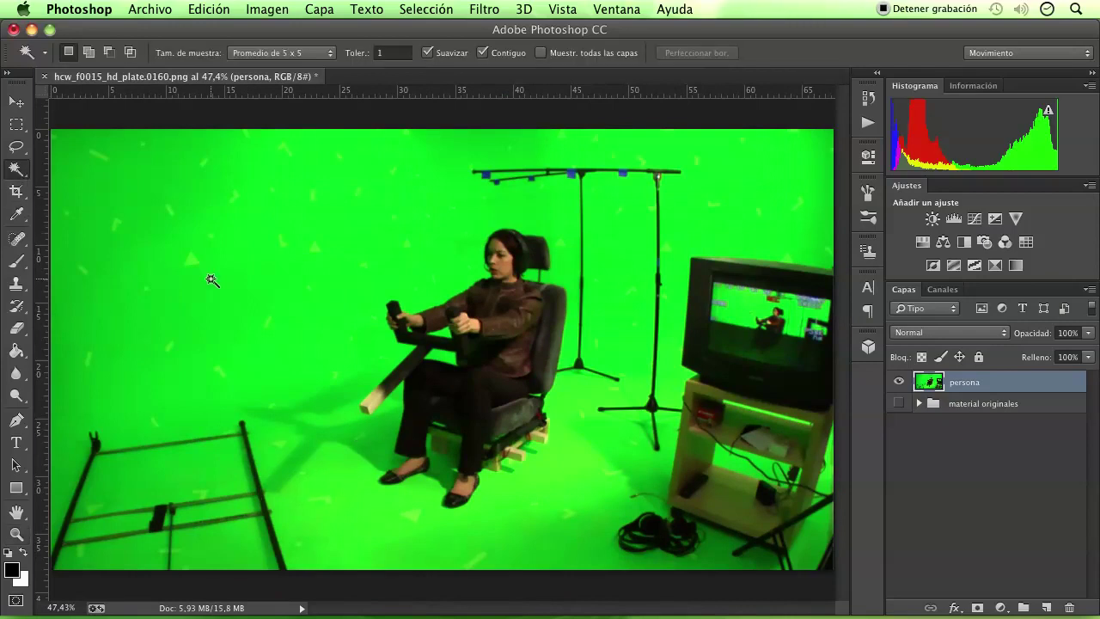
pyautogui.click(245, 255)
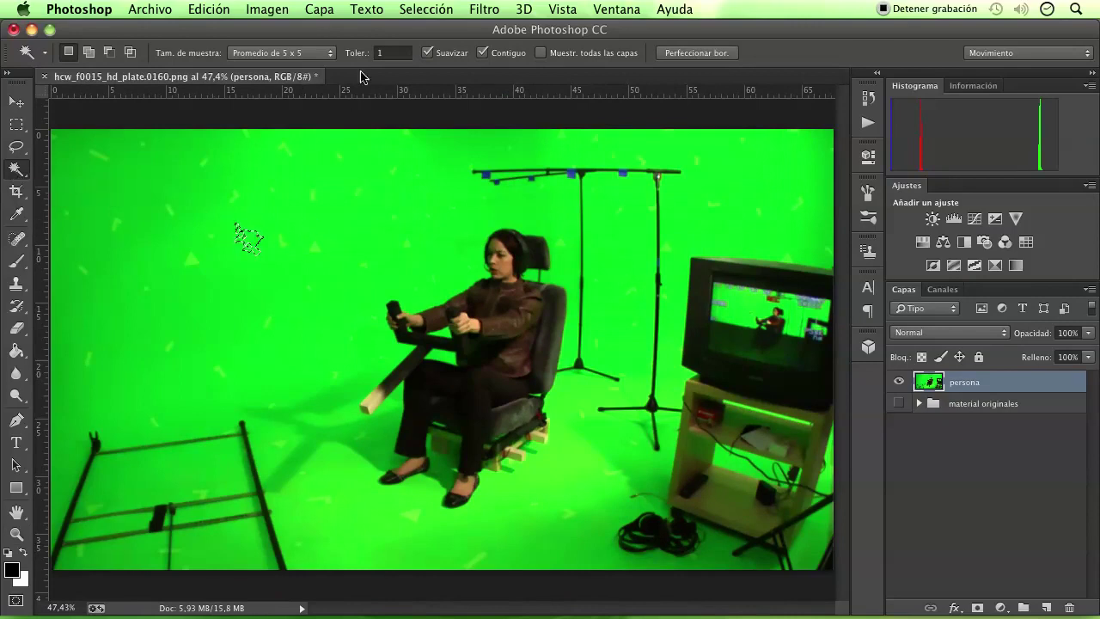
pyautogui.click(279, 220)
pyautogui.click(314, 230)
pyautogui.doubleClick(393, 52)
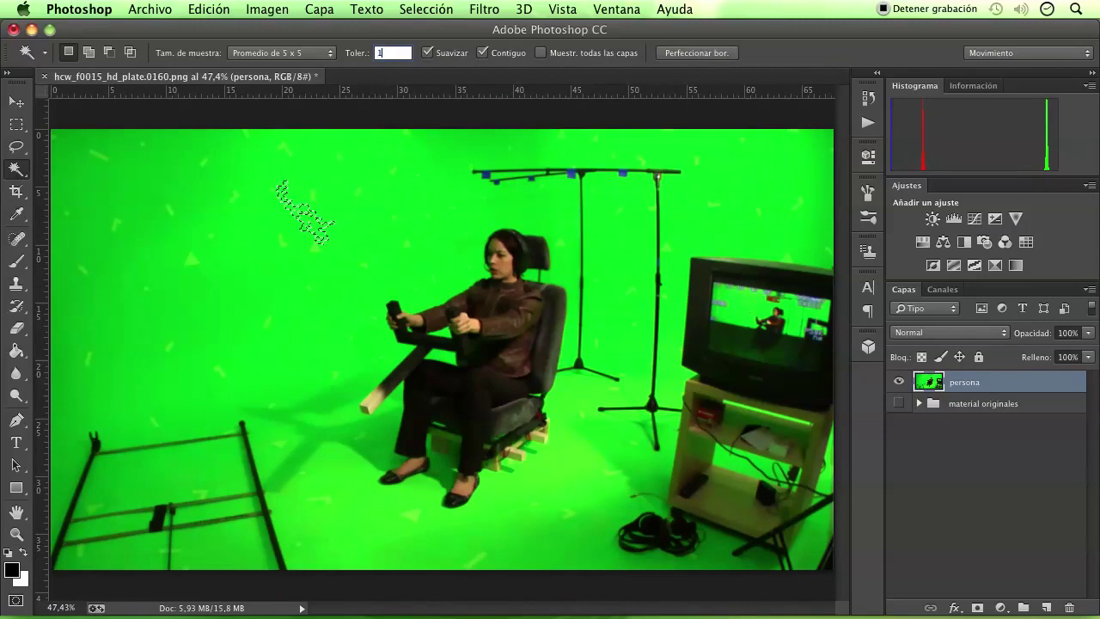
pyautogui.write('16')
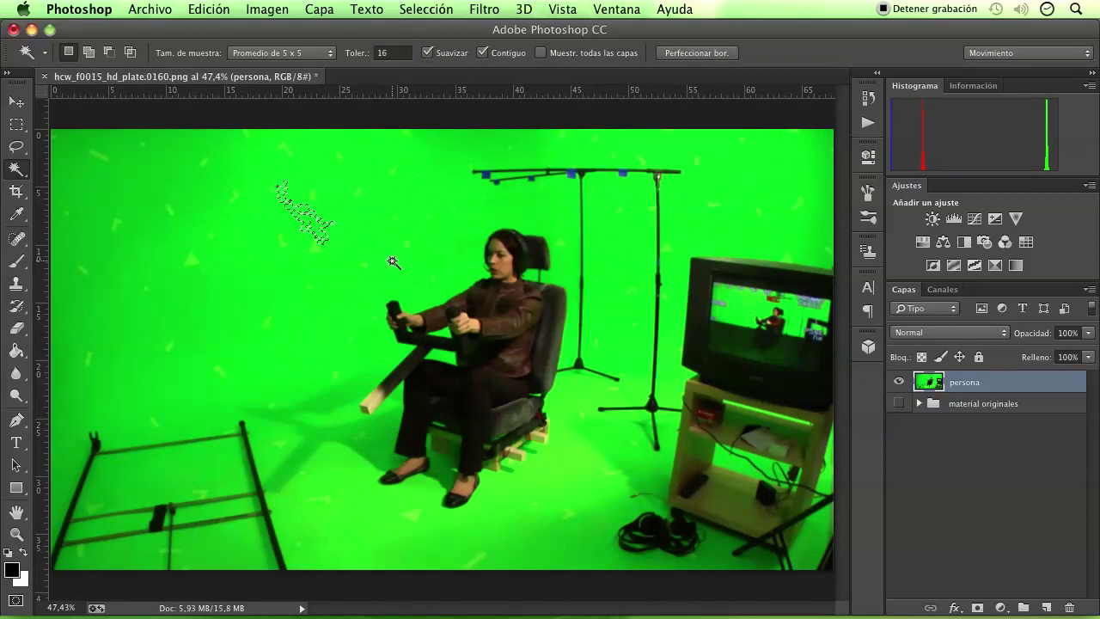
pyautogui.click(393, 262)
pyautogui.click(482, 53)
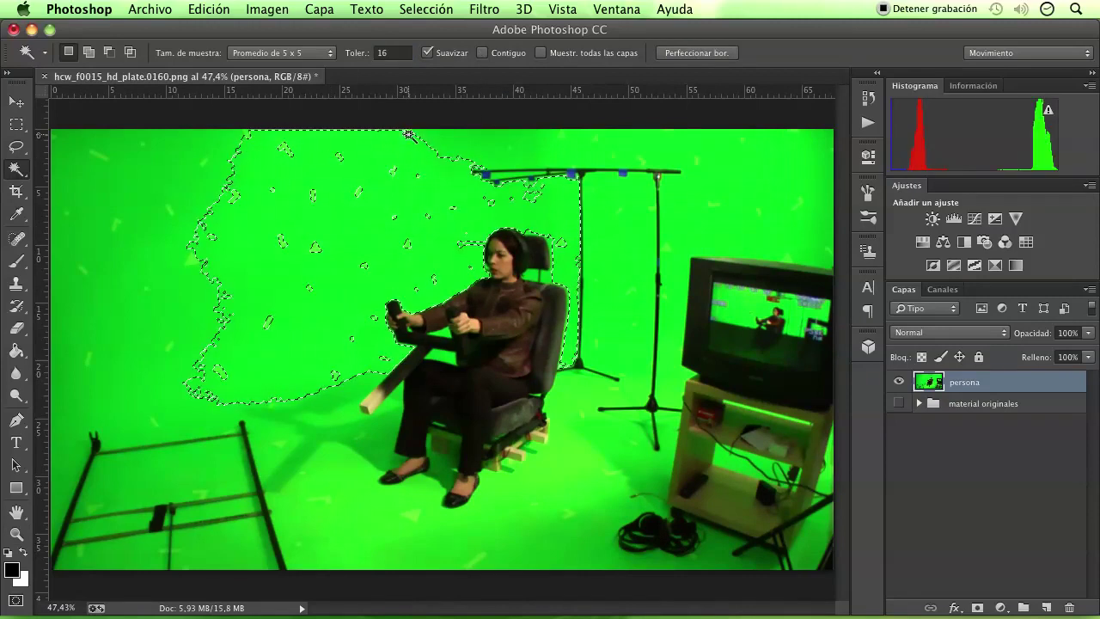
pyautogui.click(263, 201)
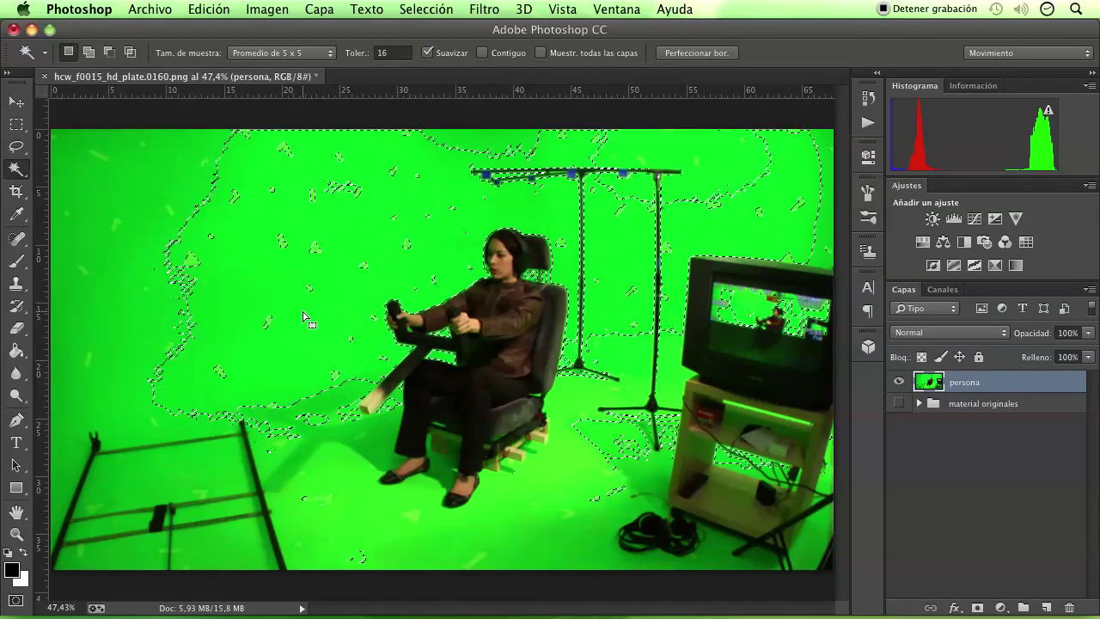
pyautogui.hotkey('ctrl', 'd')
# - Raise the Magic Wand tolerance to 32 and delete the selected green screen
pyautogui.click(353, 355)
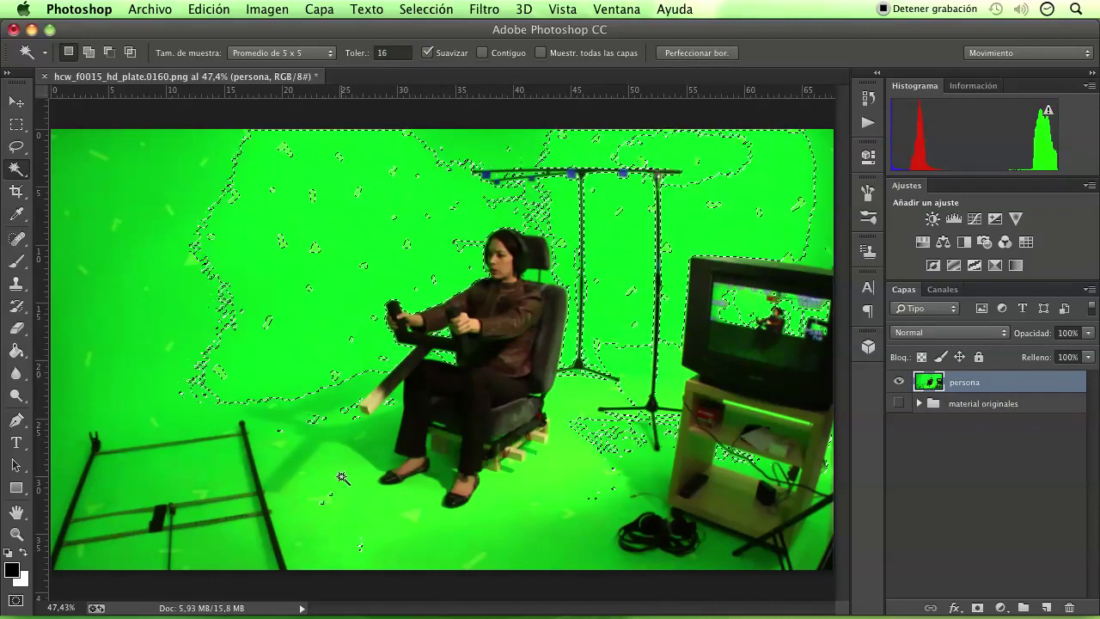
pyautogui.doubleClick(386, 52)
pyautogui.write('32')
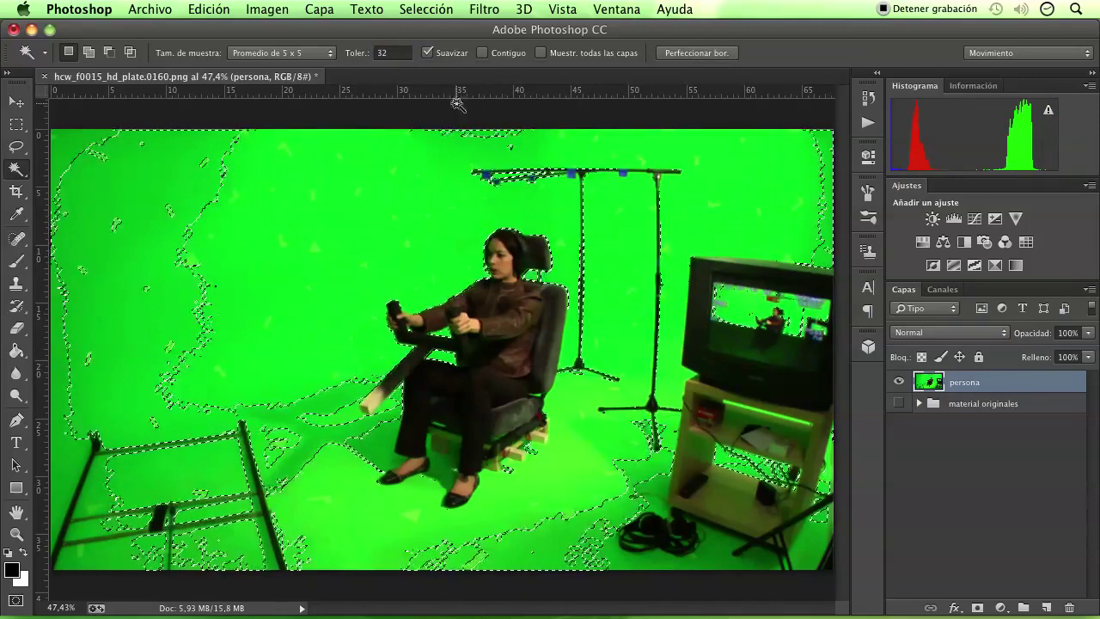
pyautogui.hotkey('ctrl', 'd')
pyautogui.click(402, 193)
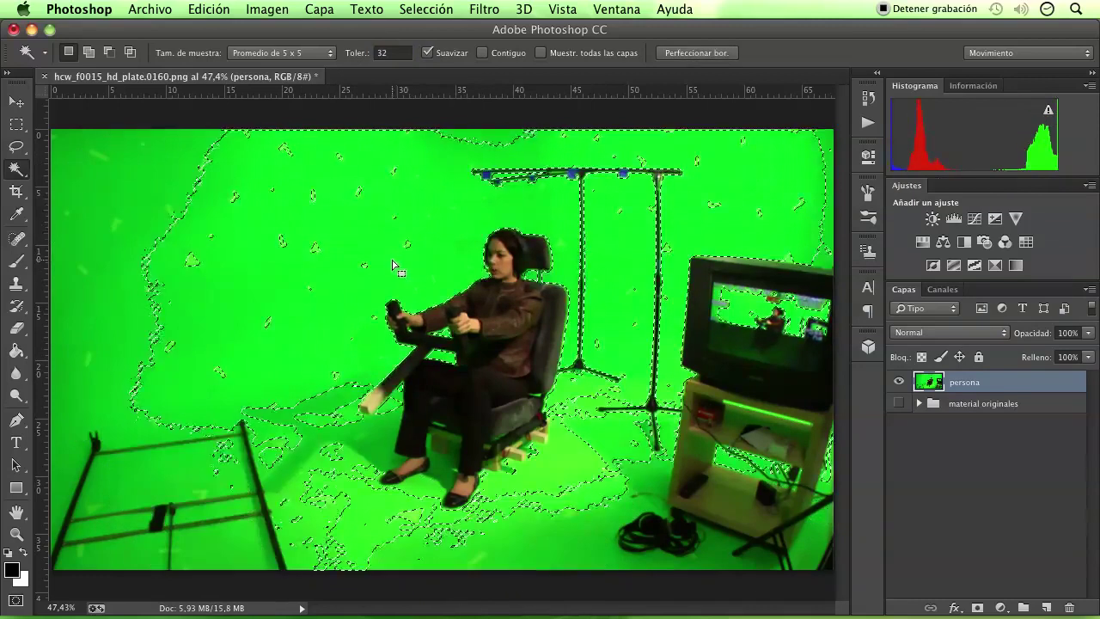
pyautogui.press('Delete')
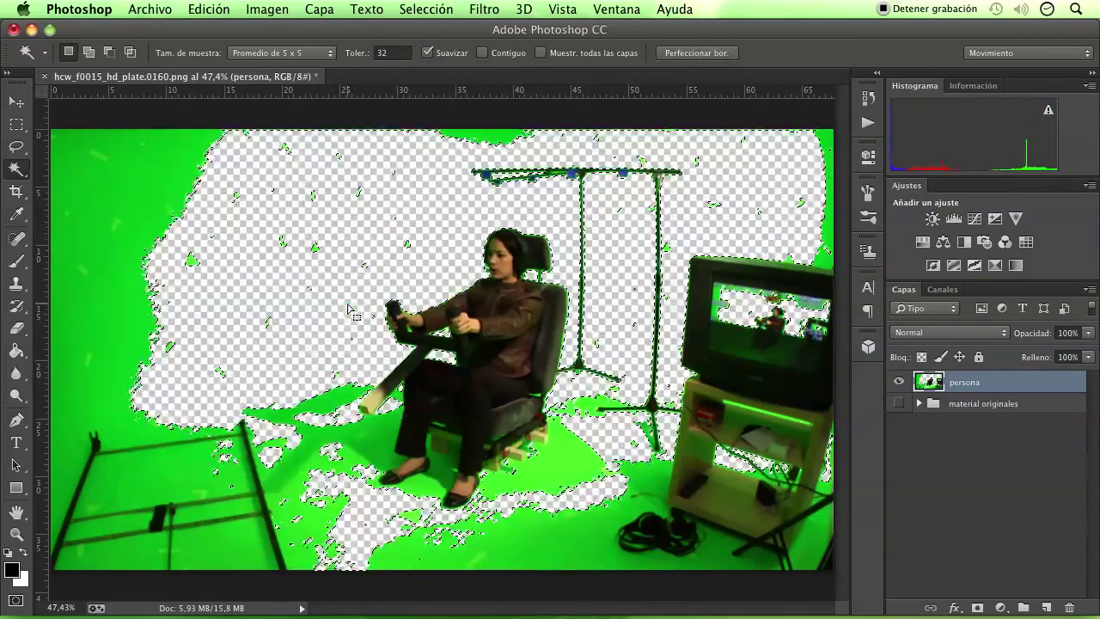
# - Delete the leftover green on the left, floor and around the chair, then deselect
pyautogui.click(120, 232)
pyautogui.press('Delete')
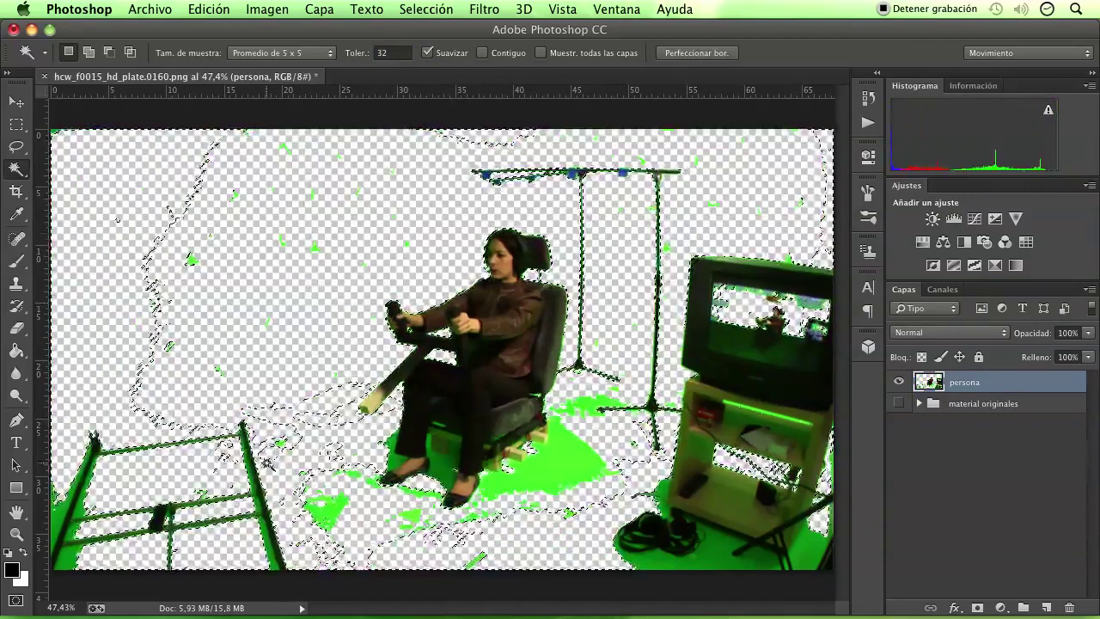
pyautogui.click(546, 478)
pyautogui.press('Delete')
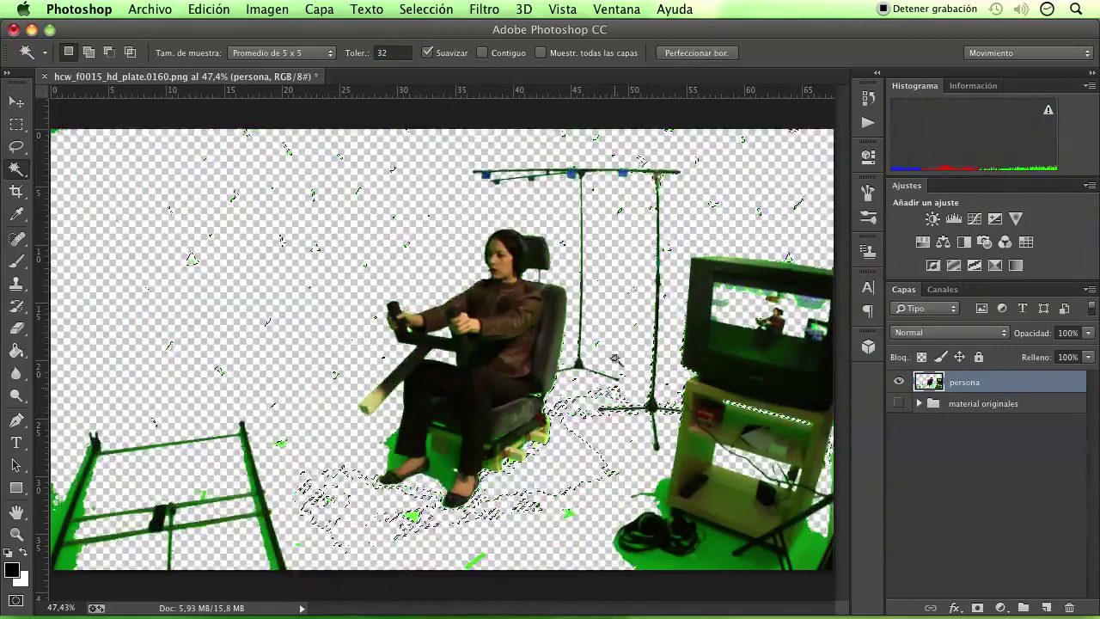
pyautogui.press('Delete')
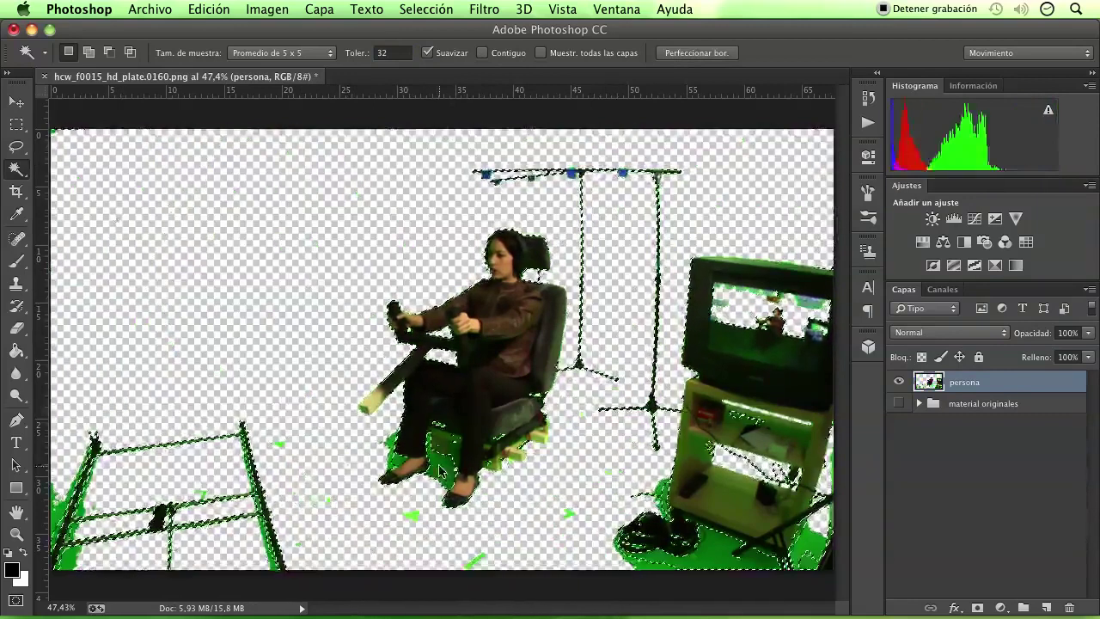
pyautogui.press('Delete')
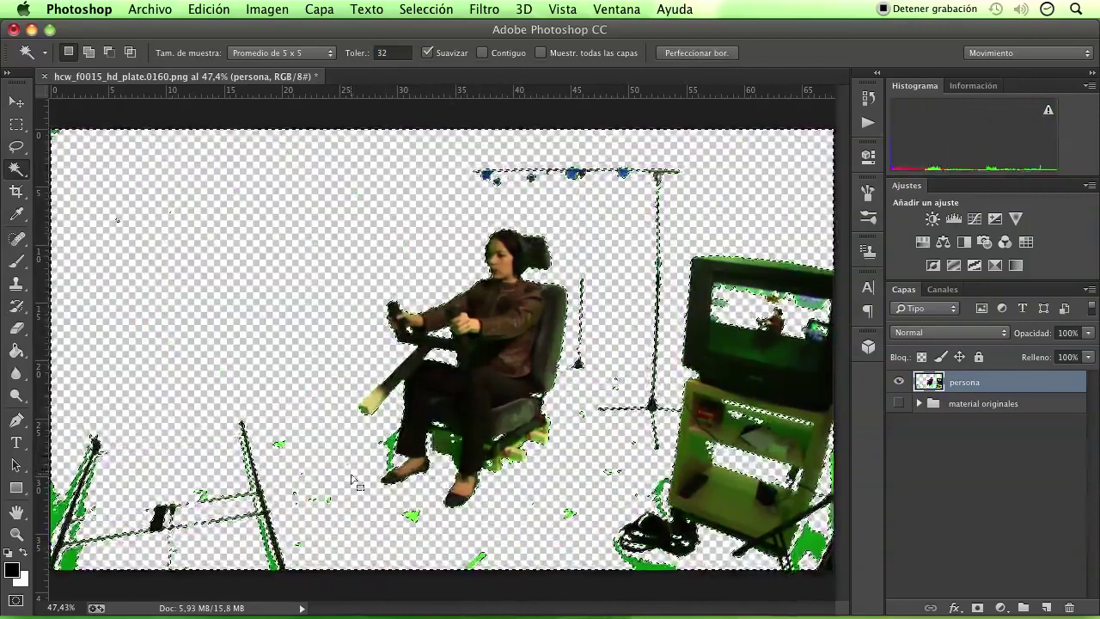
pyautogui.hotkey('ctrl', 'd')
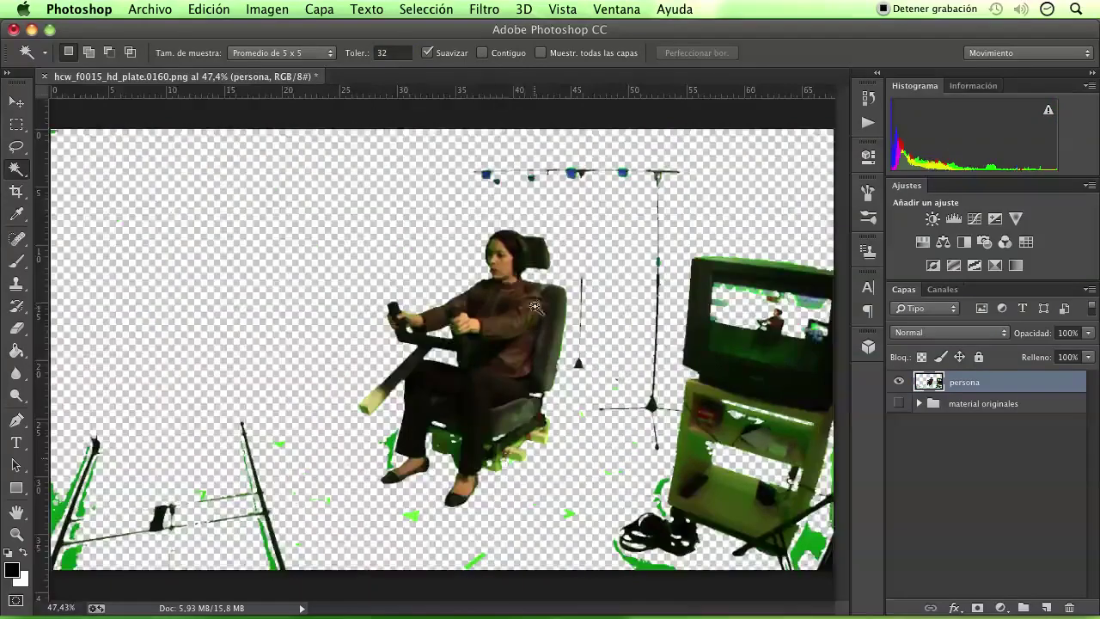
pyautogui.scroll(5, 533, 318)
pyautogui.scroll(-2, 507, 239)
pyautogui.scroll(-2, 490, 232)
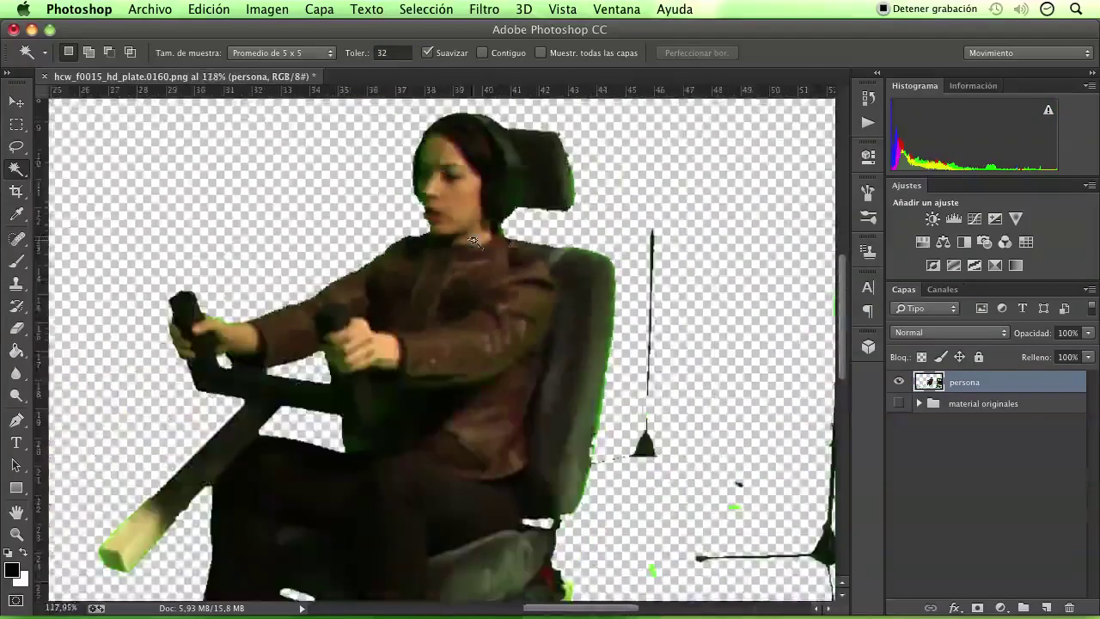
pyautogui.scroll(-2, 453, 223)
pyautogui.scroll(-2, 453, 222)
pyautogui.scroll(-1, 456, 228)
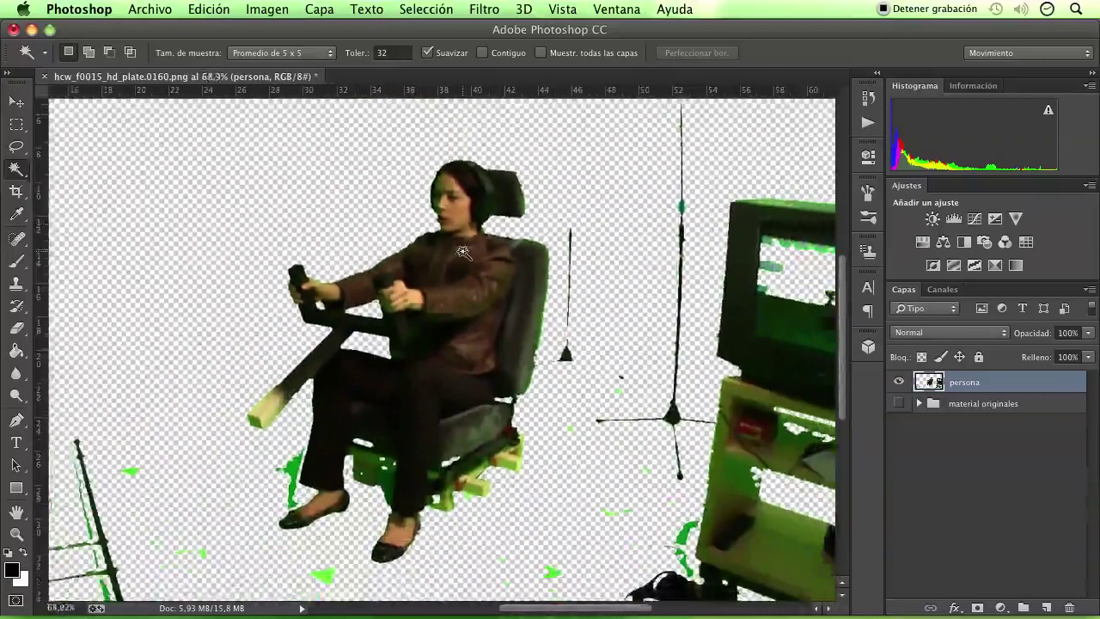
pyautogui.scroll(-1, 459, 239)
pyautogui.scroll(-1, 462, 250)
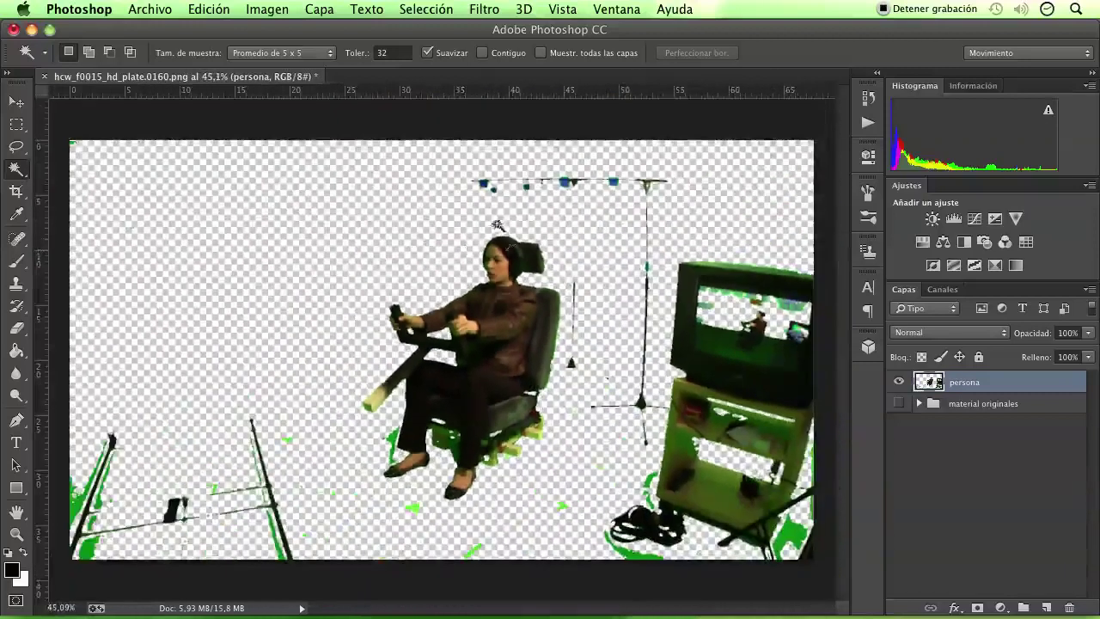
pyautogui.scroll(1, 508, 297)
pyautogui.scroll(2, 503, 275)
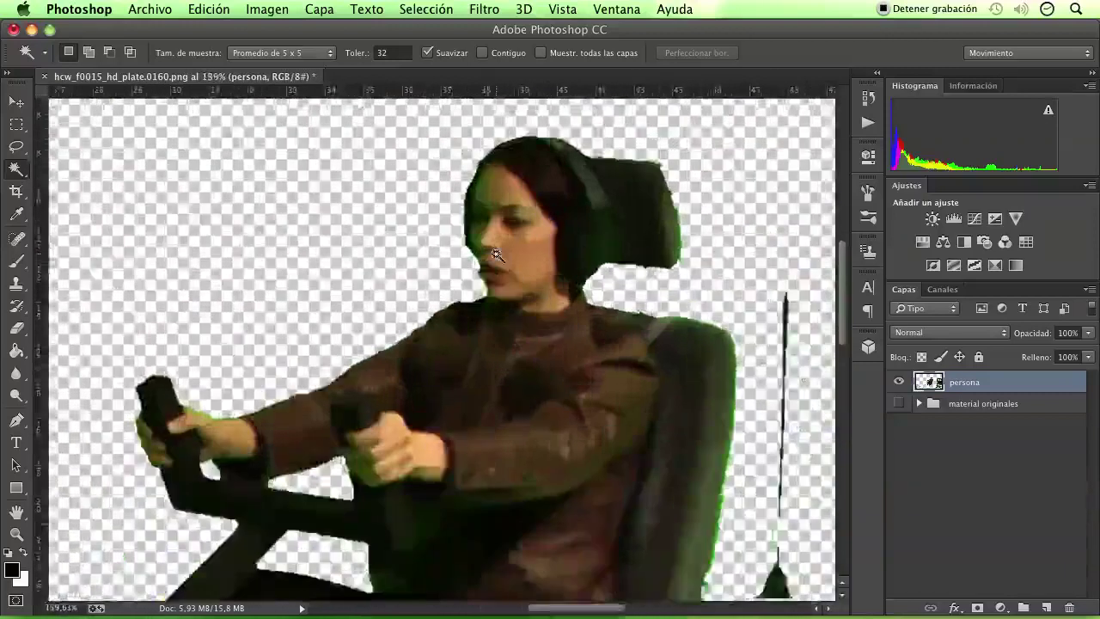
pyautogui.scroll(1, 496, 254)
pyautogui.scroll(-5, 496, 255)
pyautogui.scroll(-2, 496, 254)
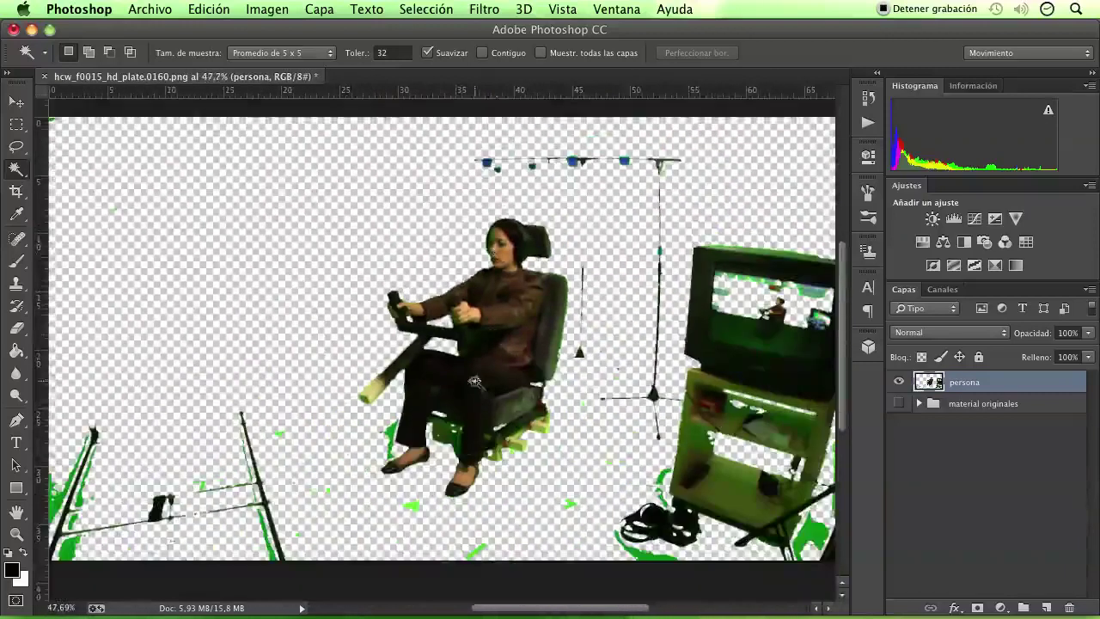
pyautogui.scroll(-1, 417, 350)
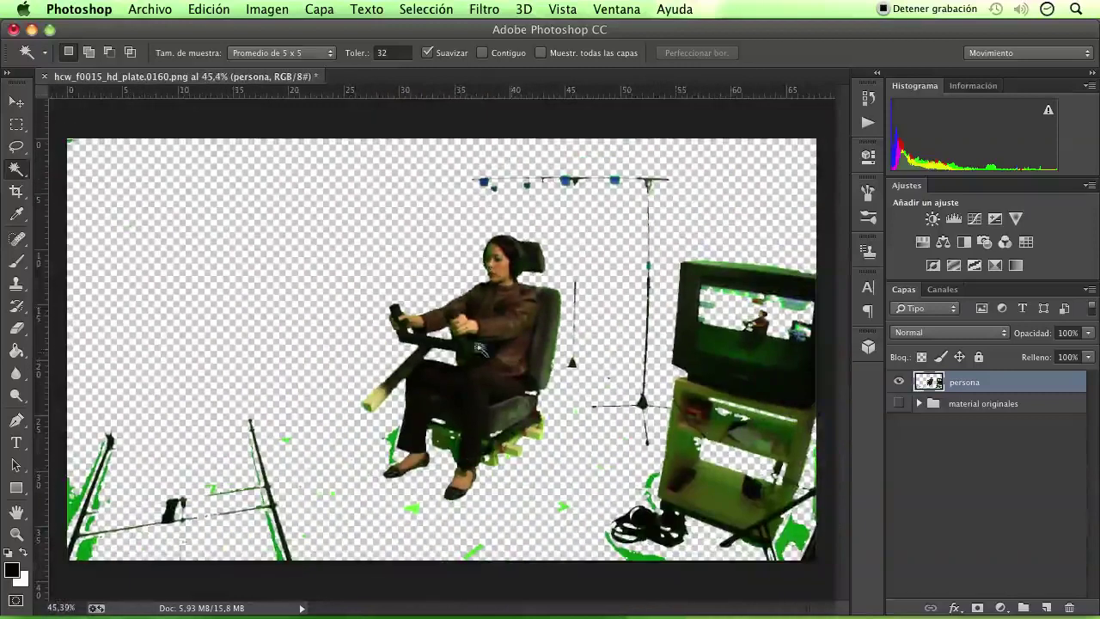
# - Switch to the Eraser tool with an enlarged brush size
pyautogui.click(17, 327)
pyautogui.rightClick(249, 361)
pyautogui.moveTo(348, 389); pyautogui.dragTo(362, 396)
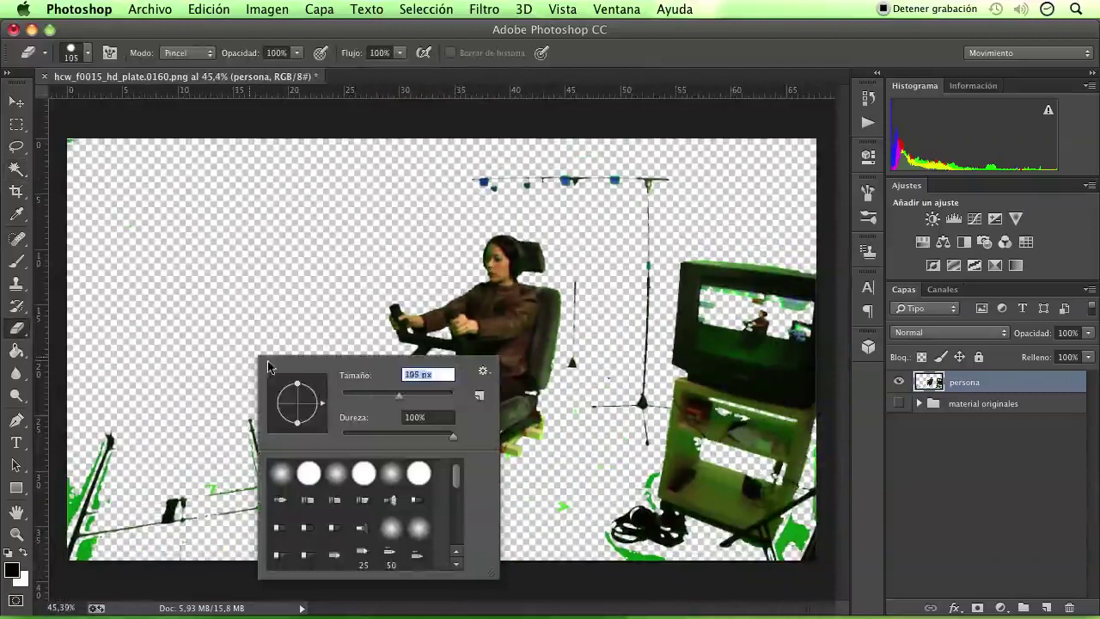
pyautogui.click(244, 340)
# - Erase the light stands, pole, TV and cart, and the green blob by her shoe
pyautogui.moveTo(240, 449)
pyautogui.mouseDown()
pyautogui.moveTo(401, 523)
pyautogui.moveTo(507, 546)
pyautogui.moveTo(207, 533)
pyautogui.moveTo(238, 479)
pyautogui.moveTo(190, 480)
pyautogui.moveTo(146, 543)
pyautogui.moveTo(98, 422)
pyautogui.moveTo(86, 541)
pyautogui.moveTo(73, 546)
pyautogui.mouseUp()
pyautogui.moveTo(679, 447)
pyautogui.mouseDown()
pyautogui.moveTo(640, 417)
pyautogui.moveTo(617, 434)
pyautogui.moveTo(655, 188)
pyautogui.moveTo(524, 169)
pyautogui.mouseUp()
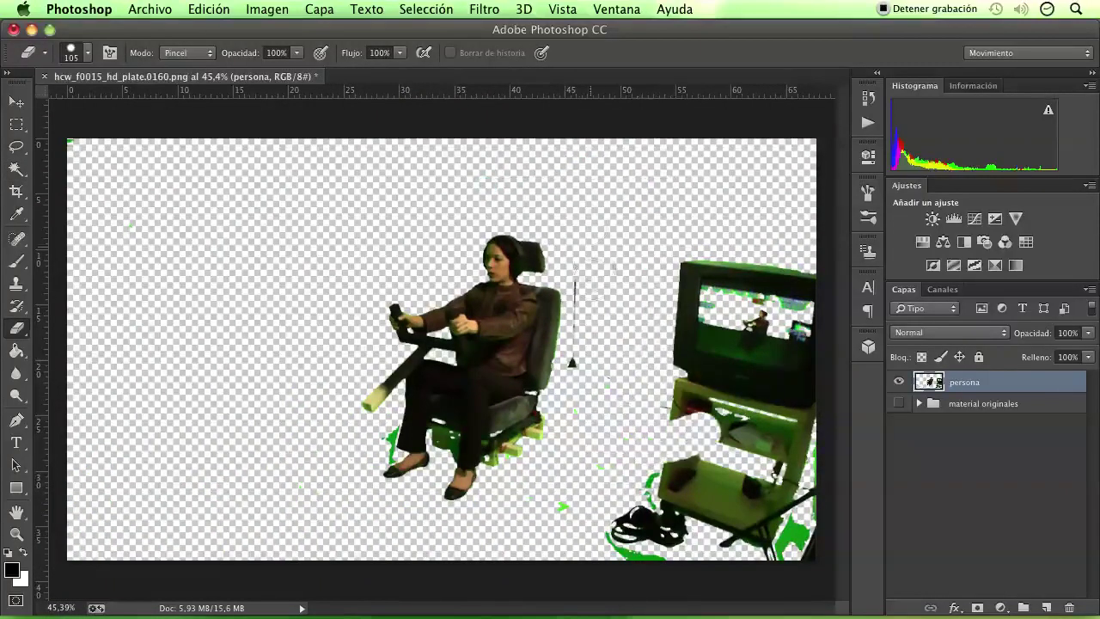
pyautogui.moveTo(595, 278); pyautogui.dragTo(589, 313)
pyautogui.moveTo(683, 321)
pyautogui.mouseDown()
pyautogui.moveTo(700, 295)
pyautogui.moveTo(794, 415)
pyautogui.moveTo(713, 270)
pyautogui.moveTo(756, 430)
pyautogui.moveTo(804, 516)
pyautogui.moveTo(728, 547)
pyautogui.moveTo(749, 361)
pyautogui.moveTo(679, 533)
pyautogui.moveTo(651, 442)
pyautogui.moveTo(580, 497)
pyautogui.moveTo(602, 418)
pyautogui.moveTo(573, 381)
pyautogui.moveTo(619, 384)
pyautogui.moveTo(559, 550)
pyautogui.mouseUp()
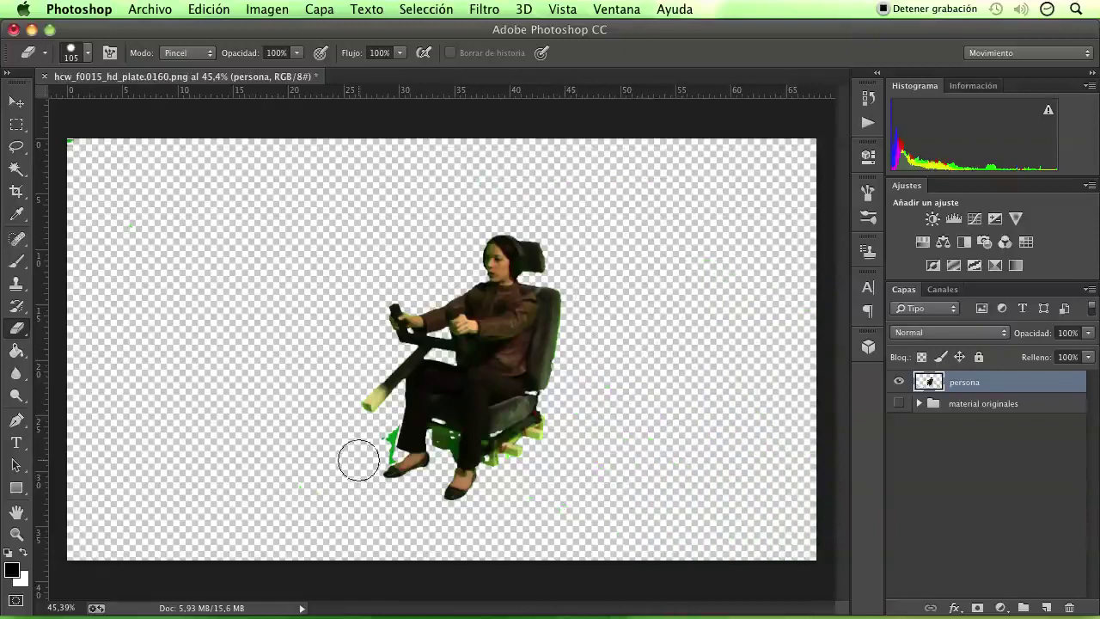
pyautogui.moveTo(376, 436); pyautogui.dragTo(408, 428)
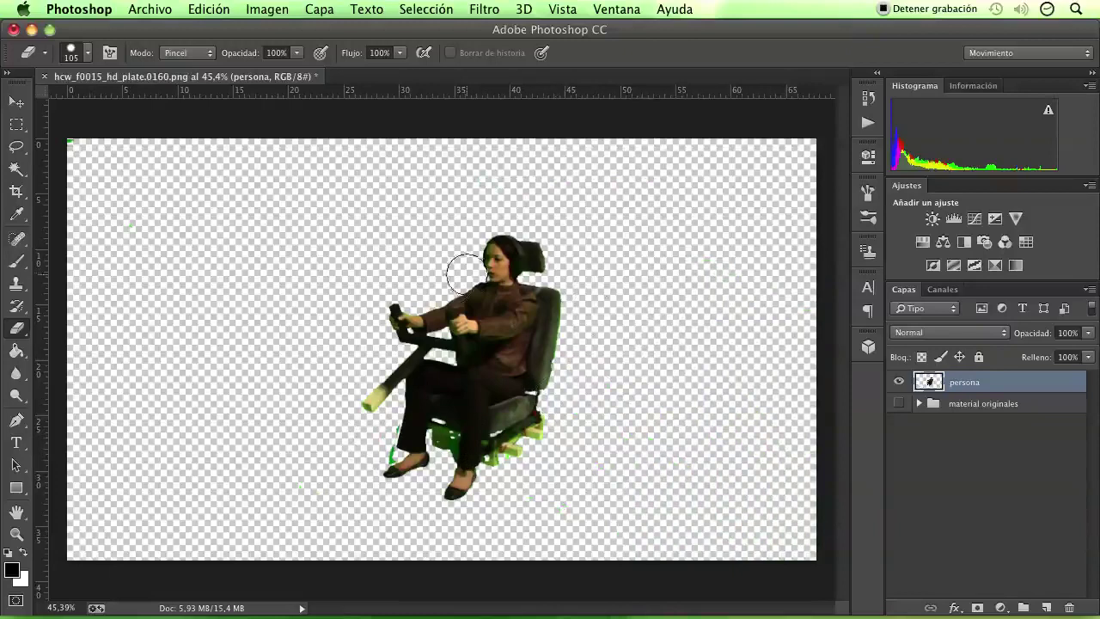
pyautogui.scroll(2, 515, 336)
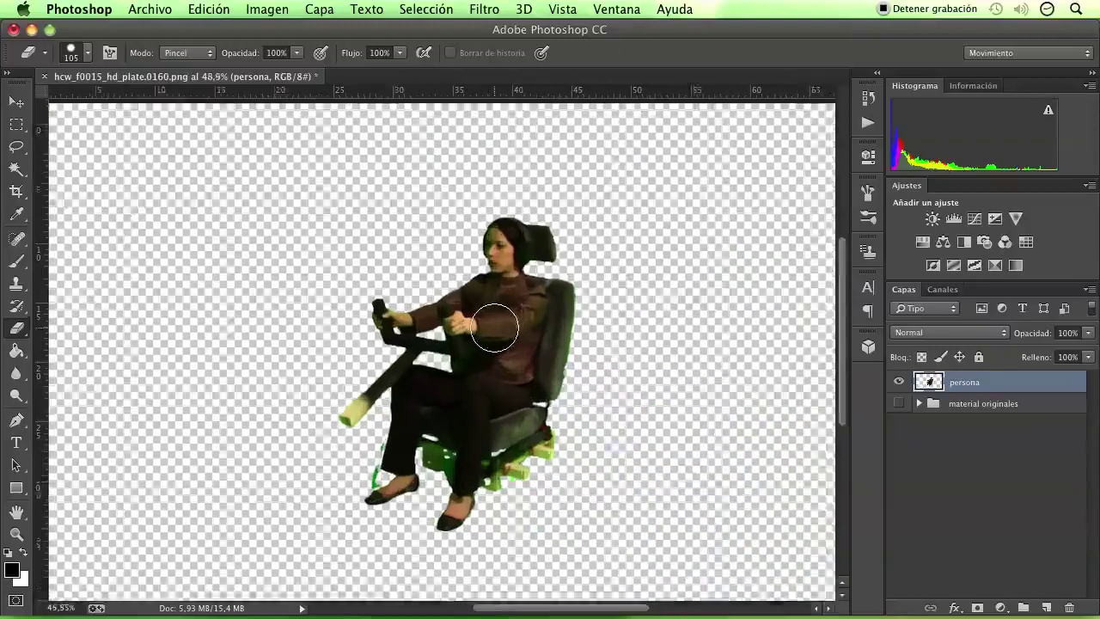
pyautogui.scroll(2, 499, 325)
pyautogui.scroll(-1, 497, 327)
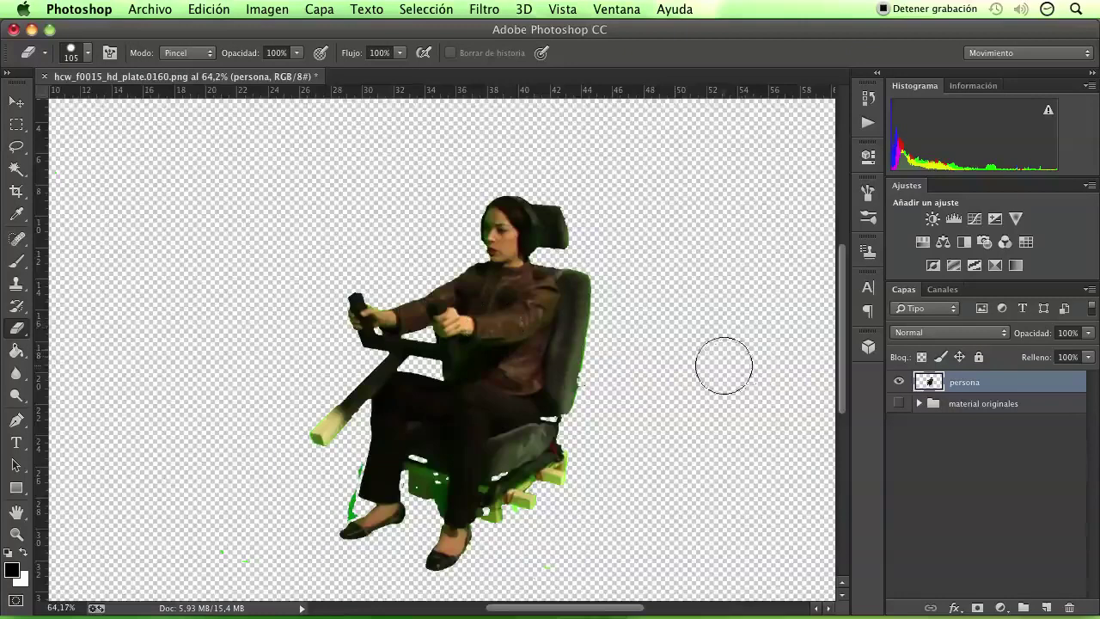
pyautogui.scroll(1, 504, 300)
pyautogui.scroll(2, 442, 246)
pyautogui.scroll(2, 468, 209)
pyautogui.scroll(2, 464, 198)
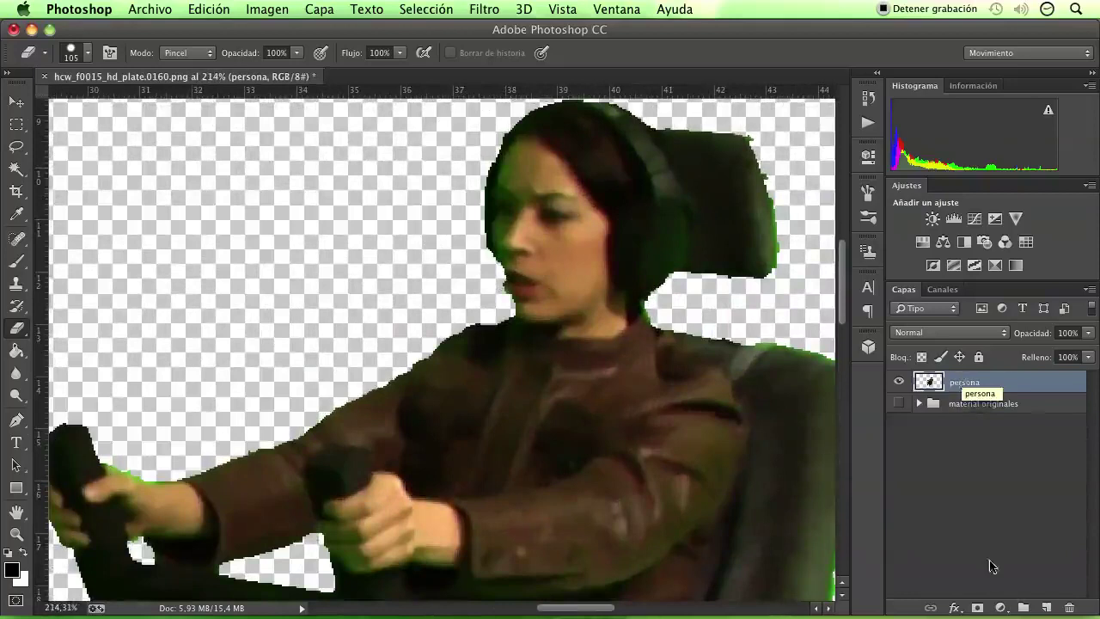
# - Duplicate persona as a backup, move the copy into material originales, and reselect persona
pyautogui.click(1001, 607)
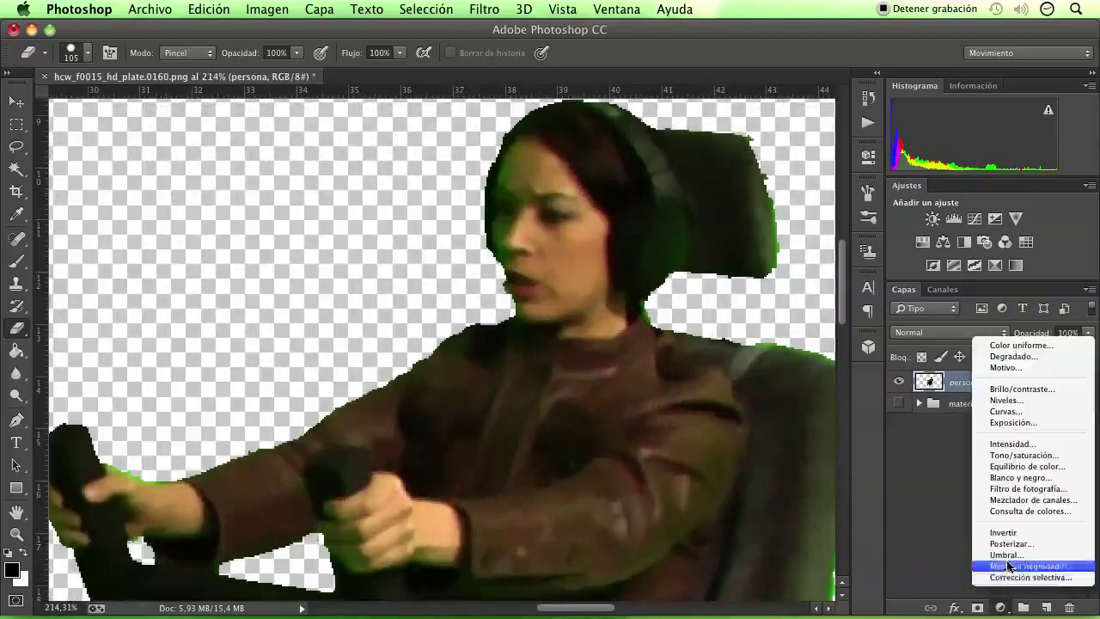
pyautogui.click(909, 501)
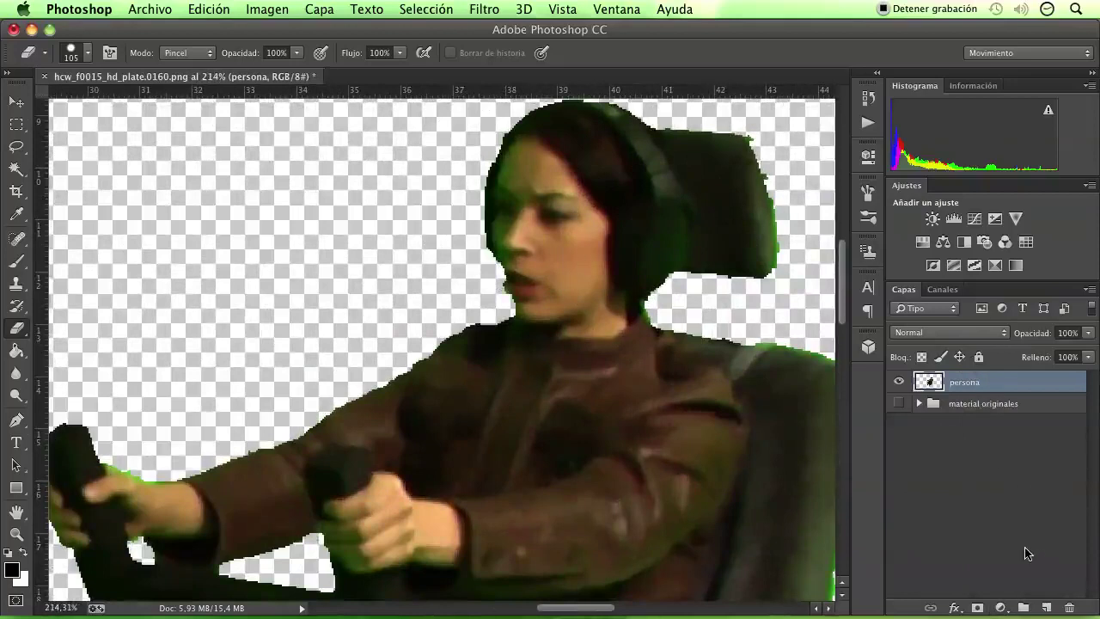
pyautogui.hotkey('ctrl', 'j')
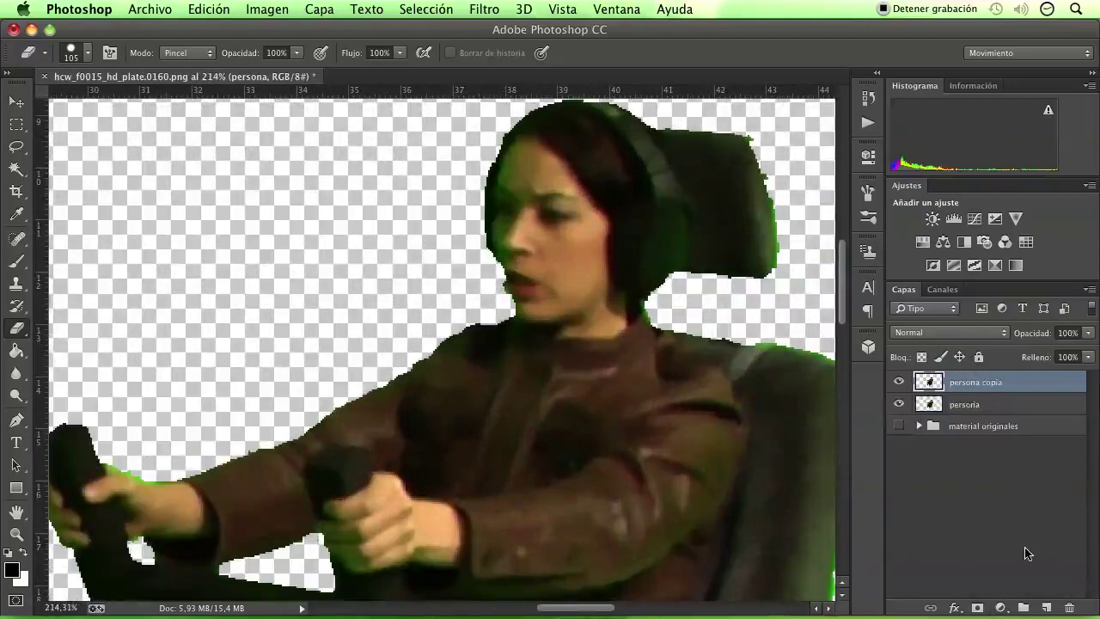
pyautogui.moveTo(972, 390); pyautogui.dragTo(960, 421)
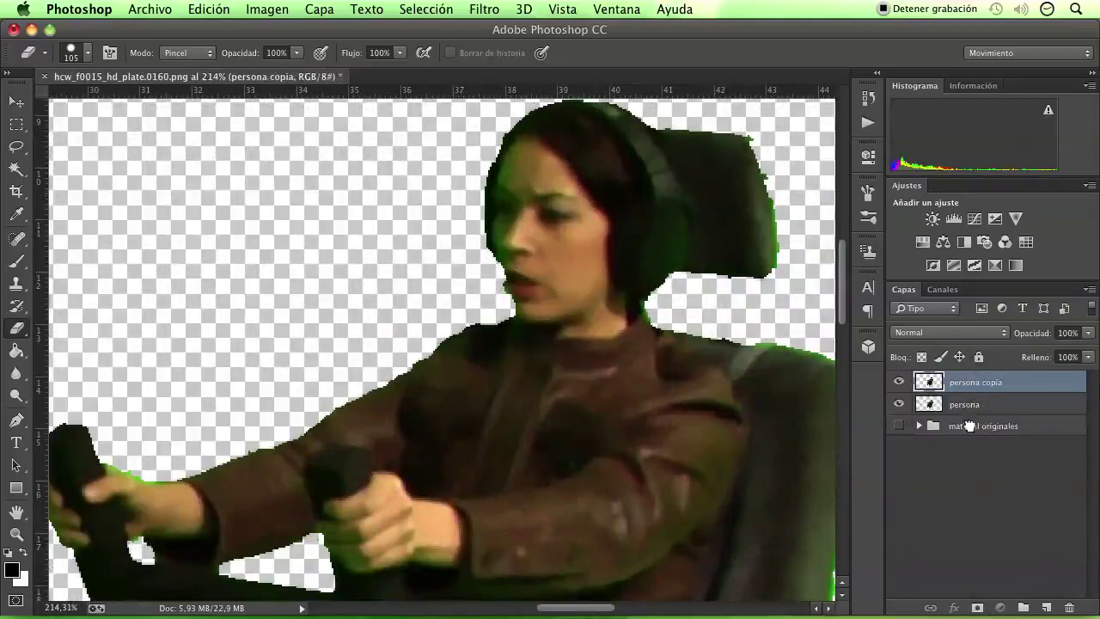
pyautogui.click(919, 404)
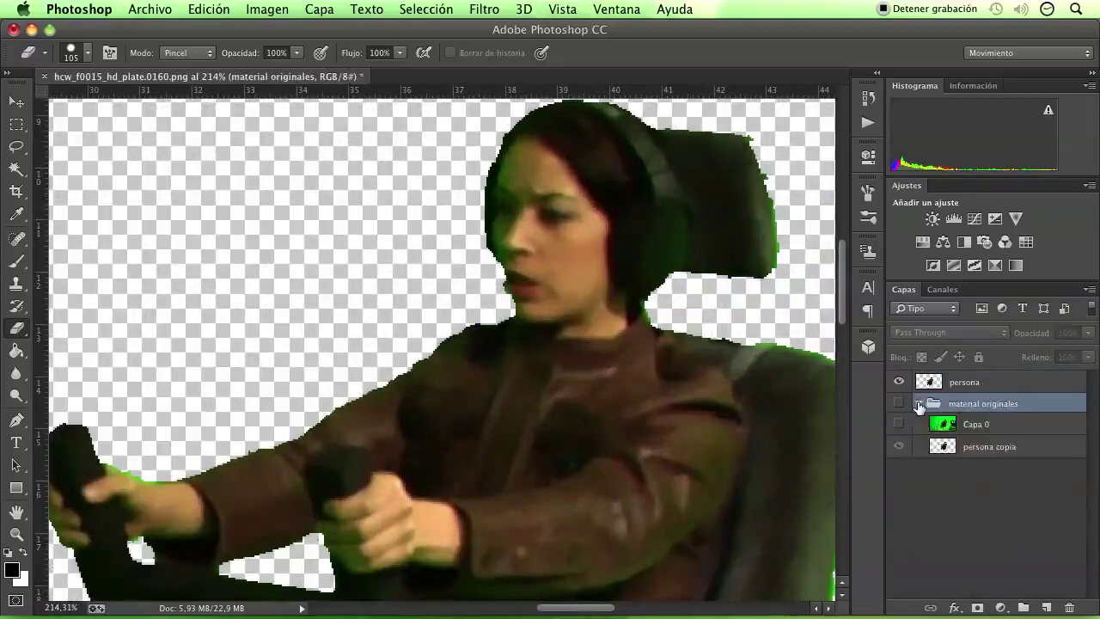
pyautogui.click(919, 404)
pyautogui.click(977, 382)
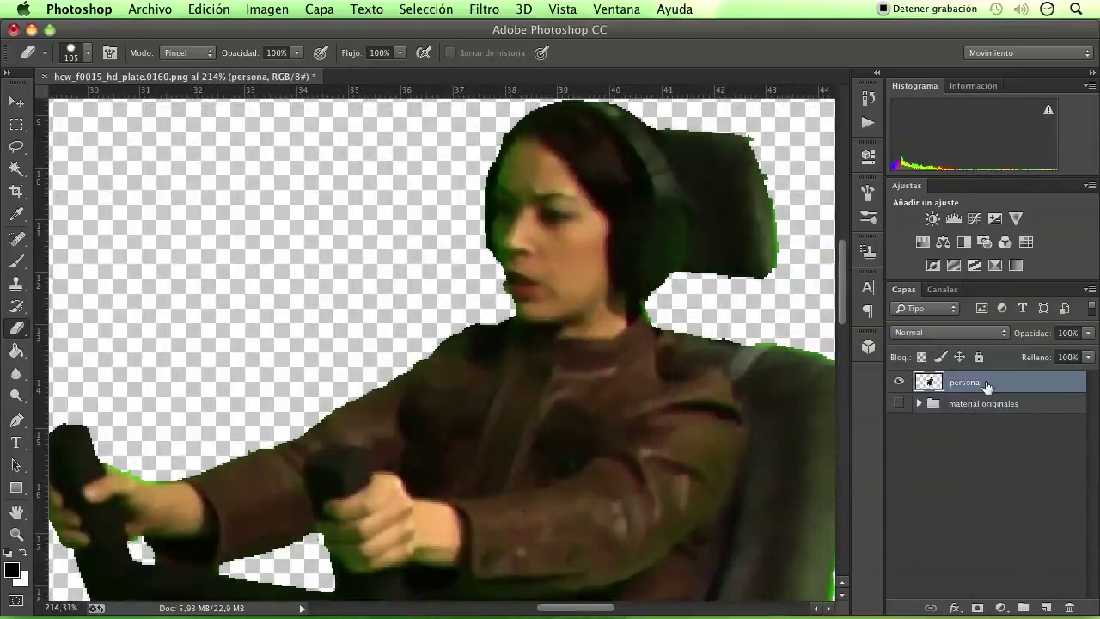
# - Try Imagen > Ajustes > Ecualizar on persona, then undo it
pyautogui.scroll(3, 617, 235)
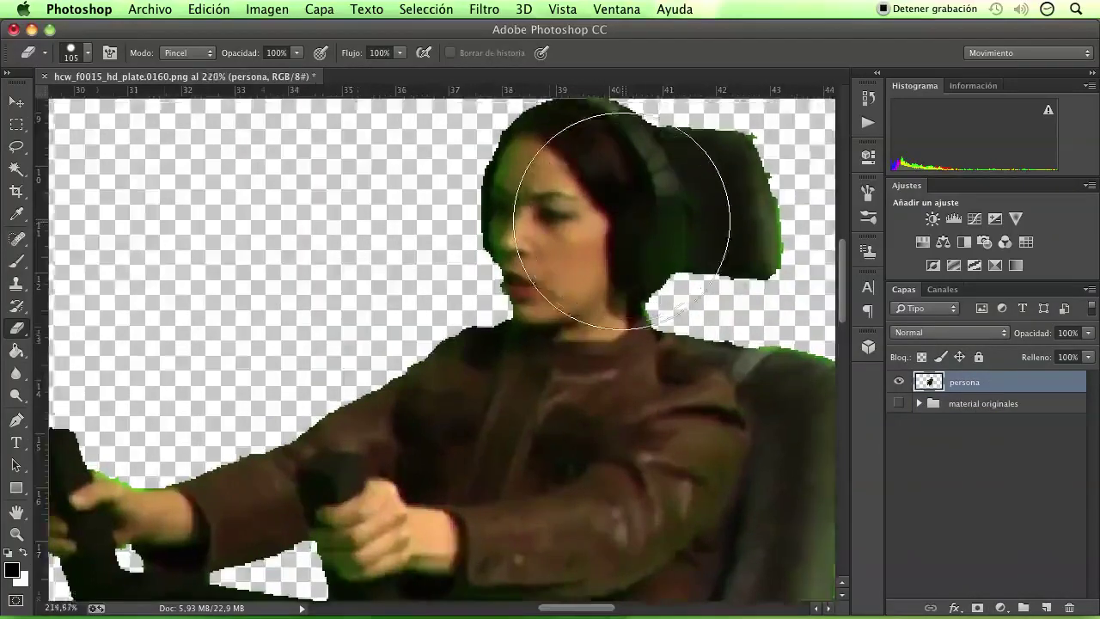
pyautogui.scroll(2, 512, 196)
pyautogui.scroll(-4, 550, 215)
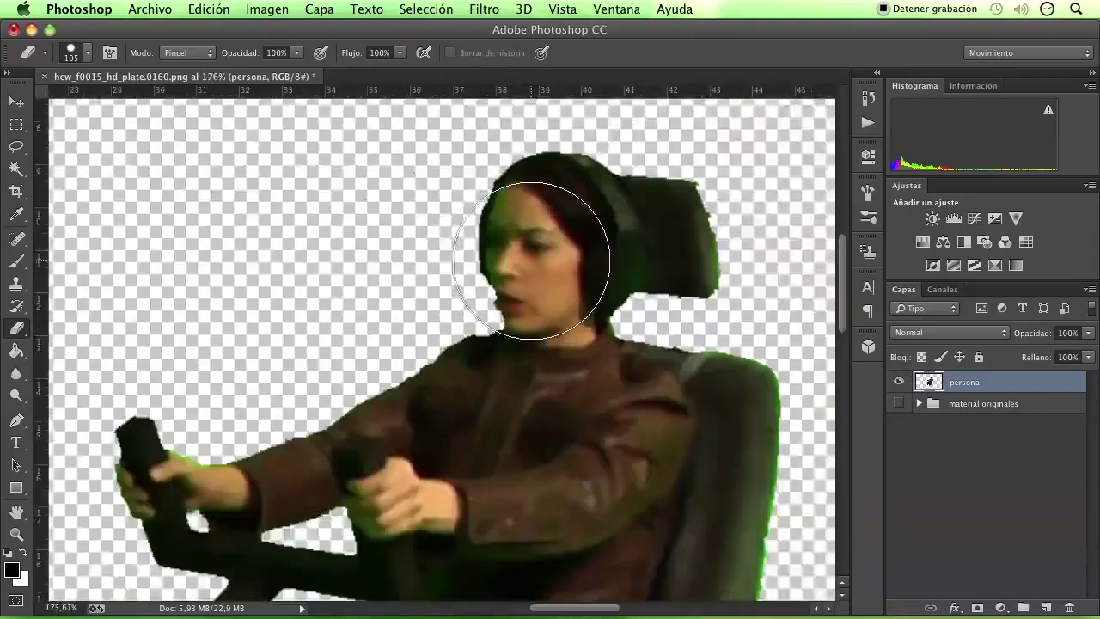
pyautogui.scroll(2, 542, 258)
pyautogui.scroll(1, 531, 260)
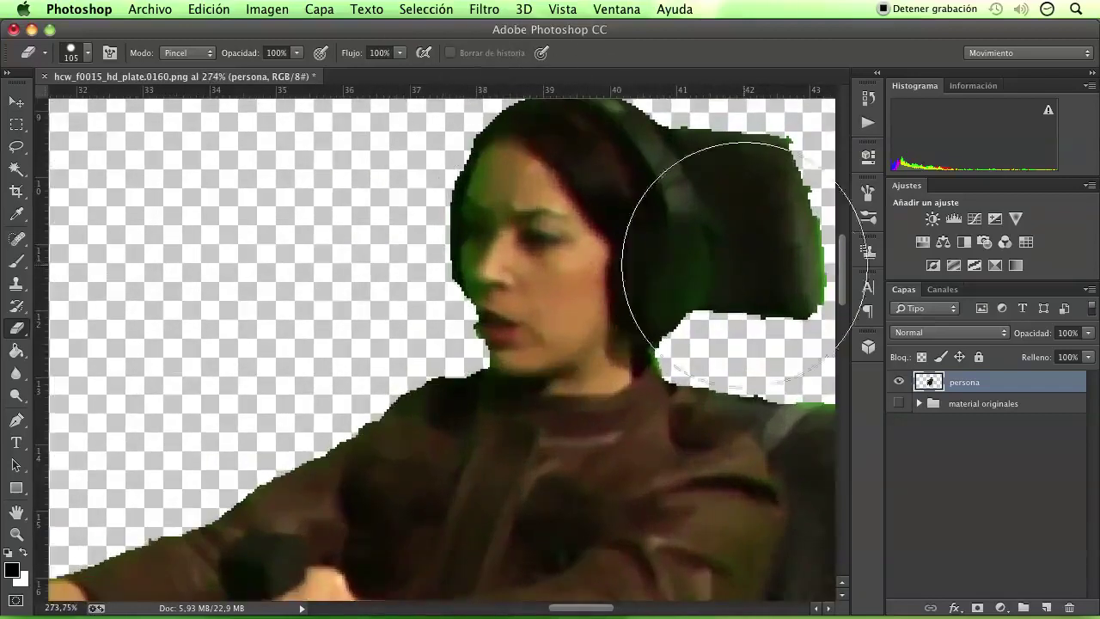
pyautogui.scroll(-1, 486, 314)
pyautogui.scroll(-2, 516, 318)
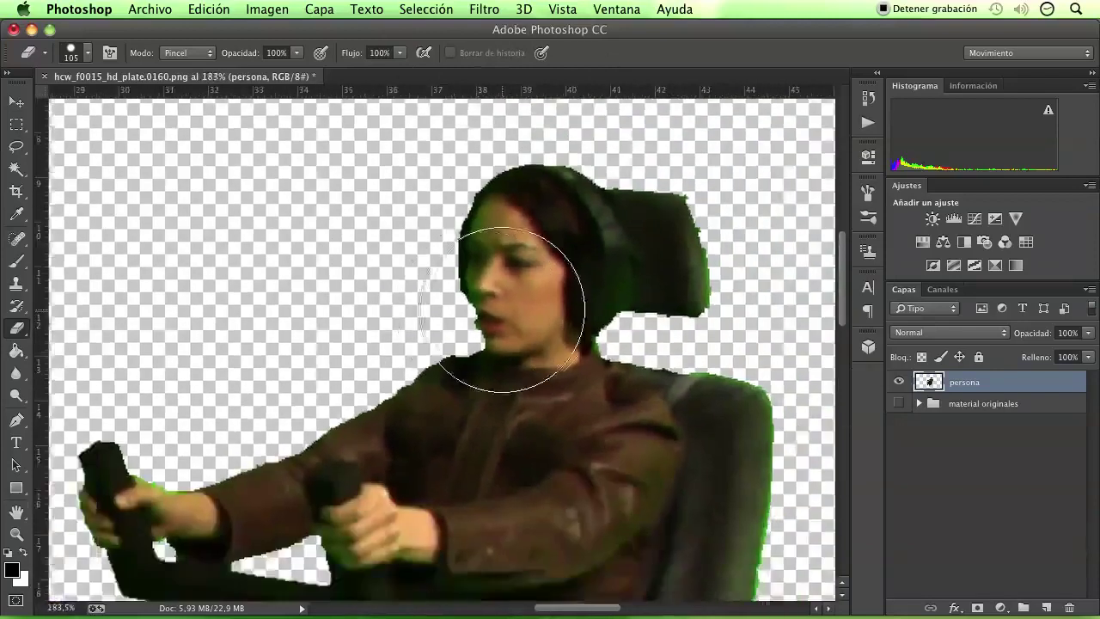
pyautogui.scroll(2, 528, 318)
pyautogui.scroll(-1, 491, 317)
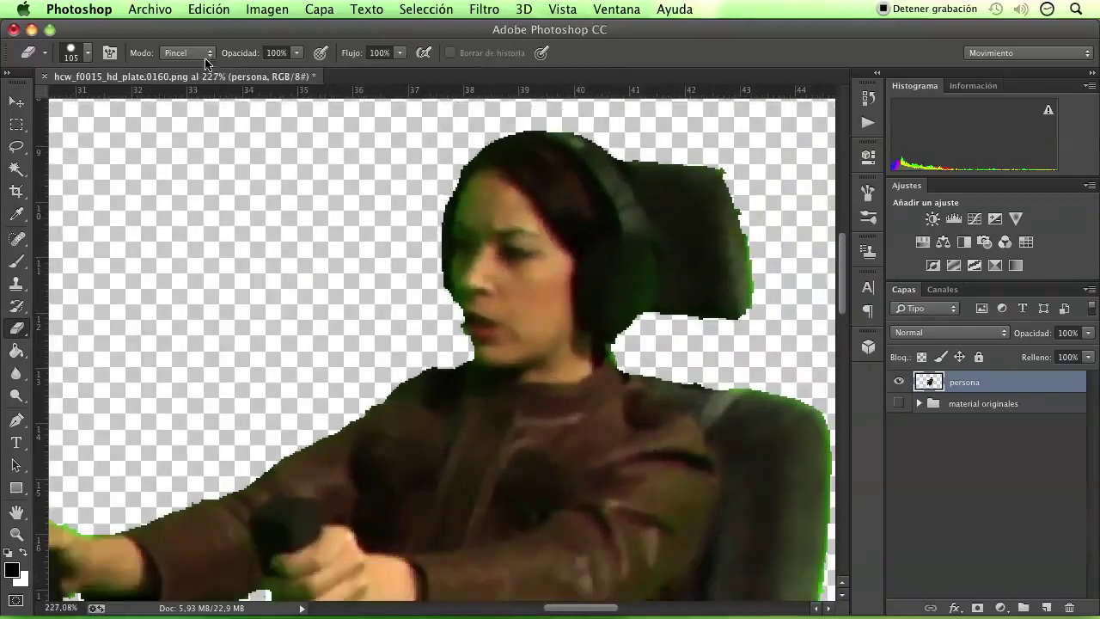
pyautogui.click(258, 10)
pyautogui.moveTo(277, 63)
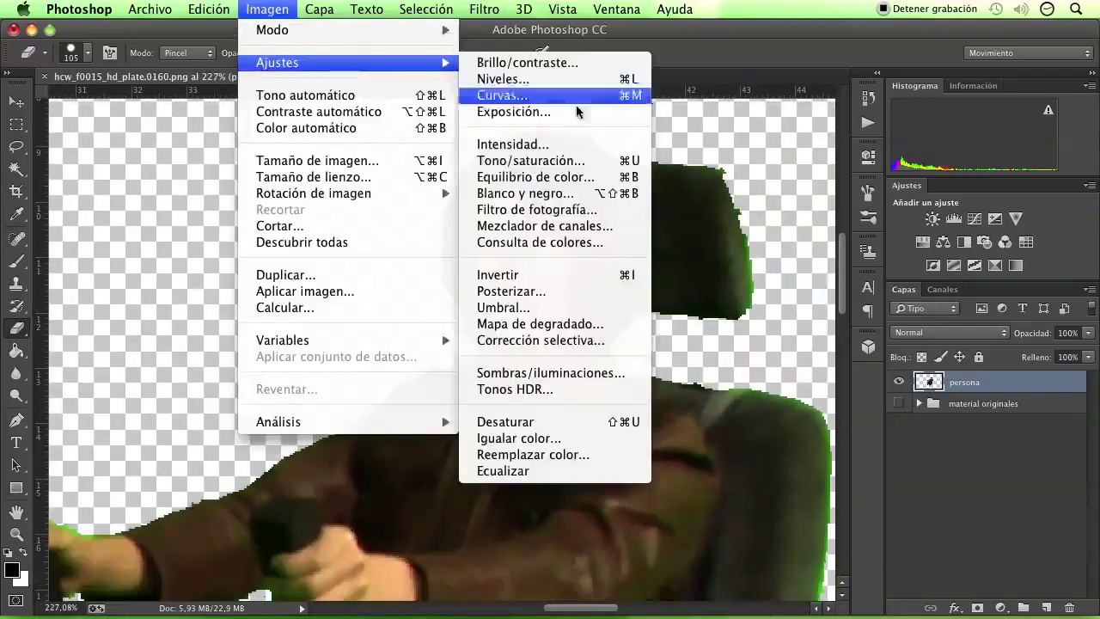
pyautogui.click(531, 470)
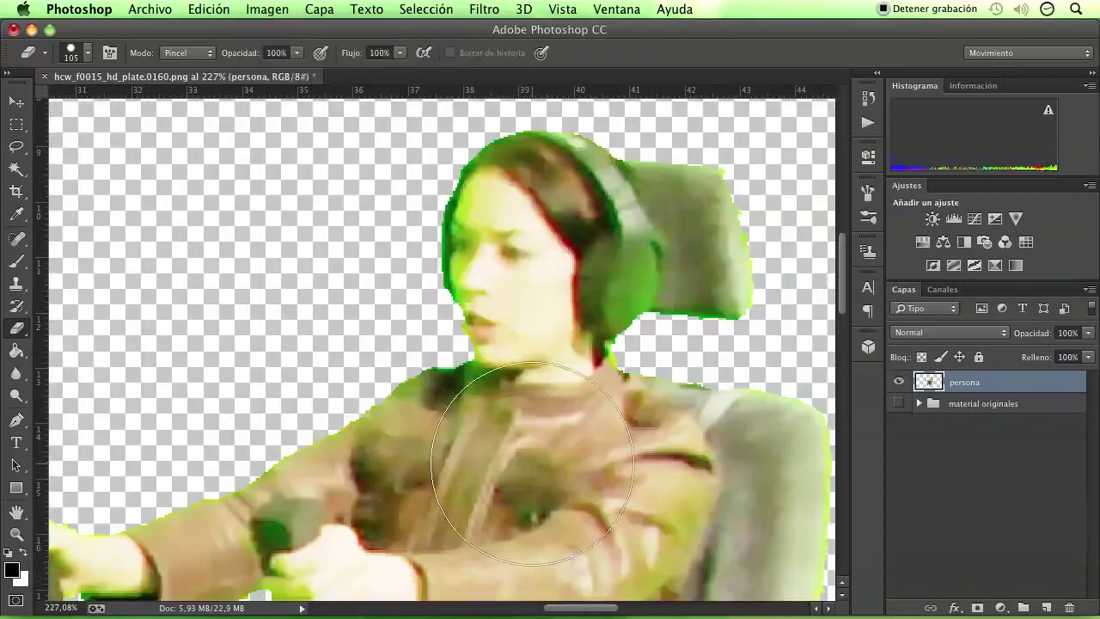
pyautogui.hotkey('ctrl', 'z')
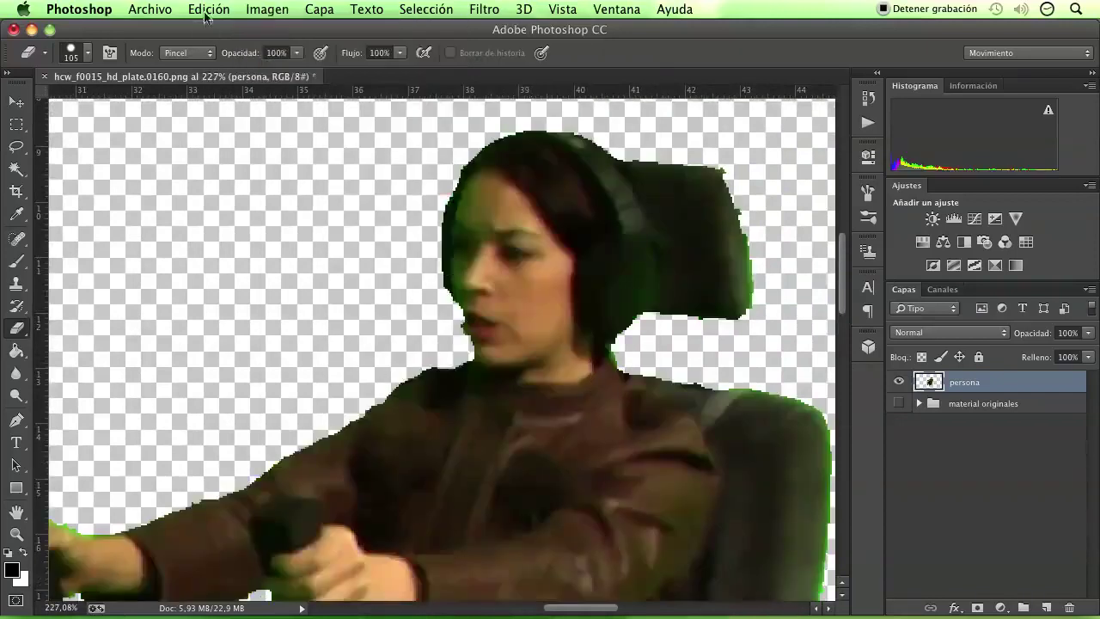
# - In Reemplazar color, sample the green spill in the hair and cheek and lower its saturation
pyautogui.click(245, 10)
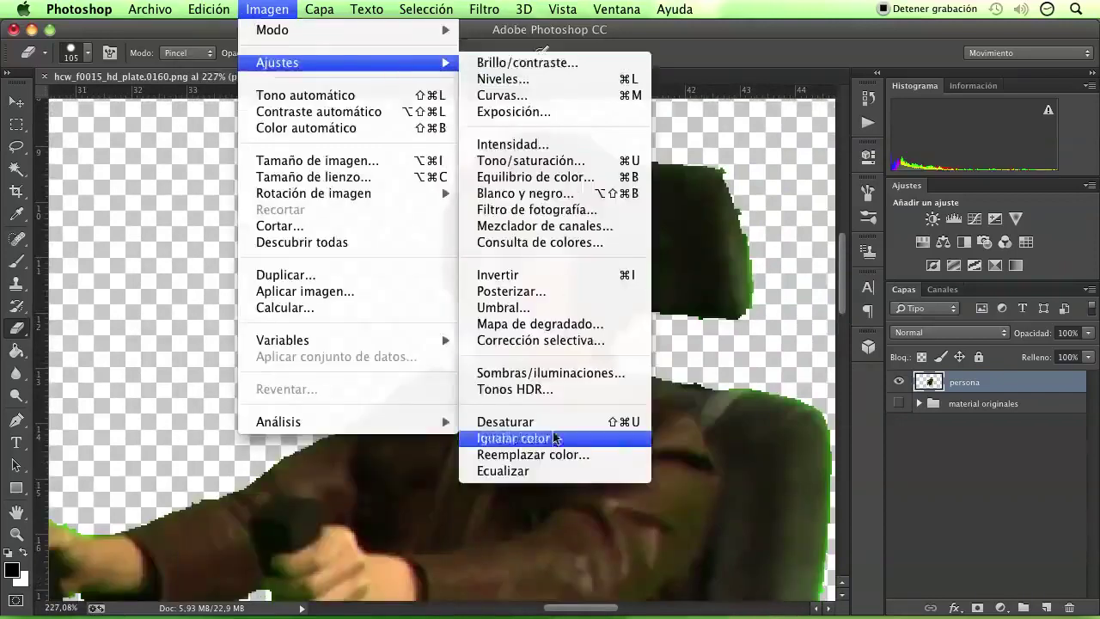
pyautogui.click(553, 455)
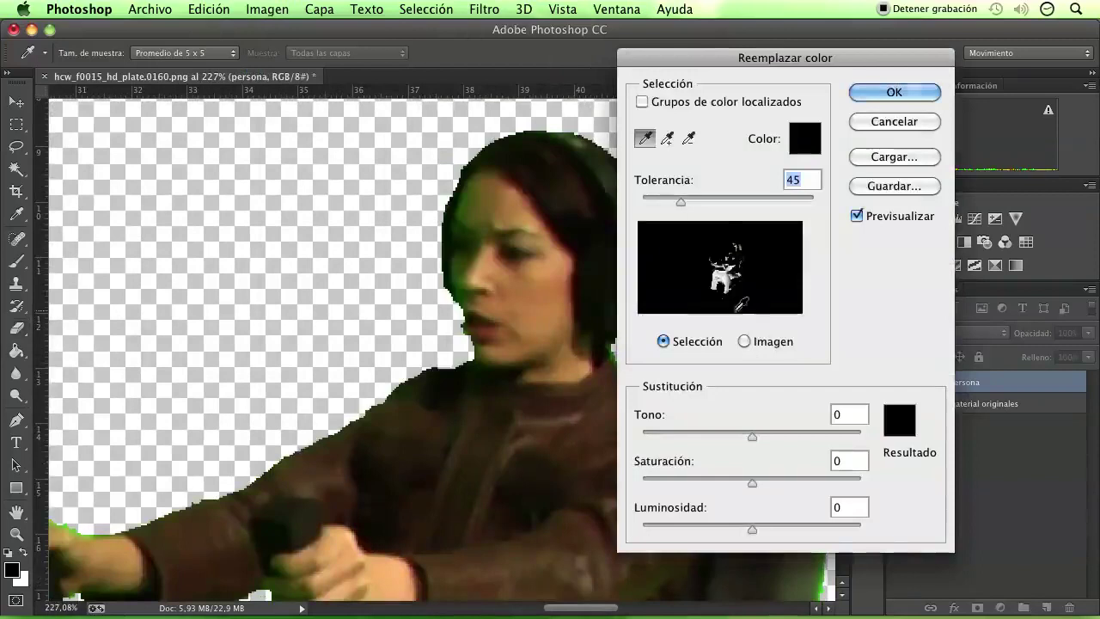
pyautogui.click(467, 206)
pyautogui.click(458, 261)
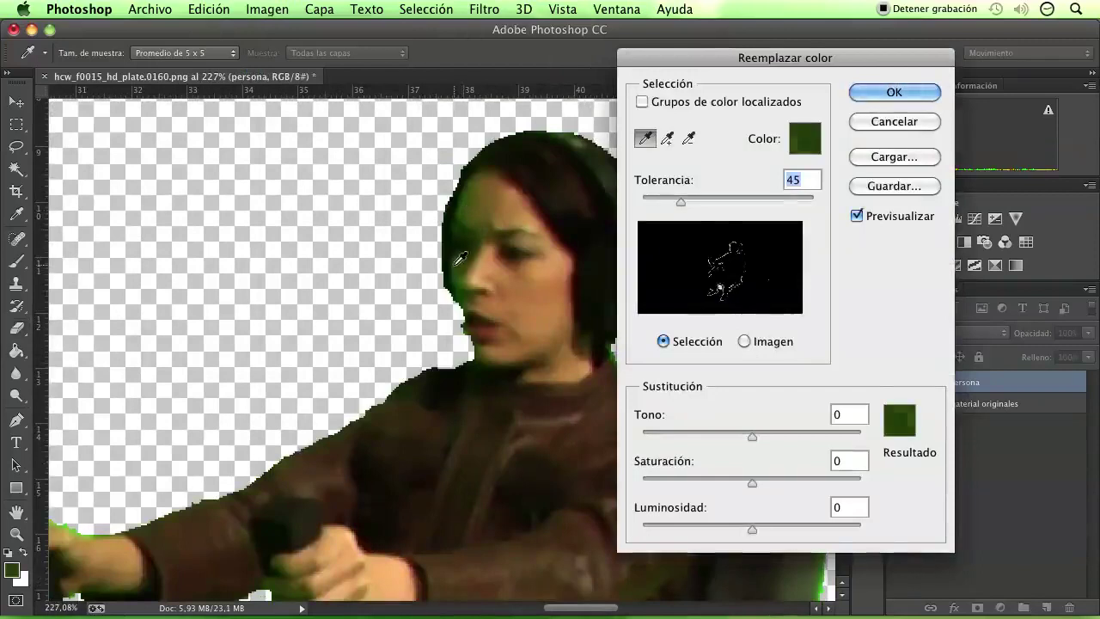
pyautogui.click(667, 140)
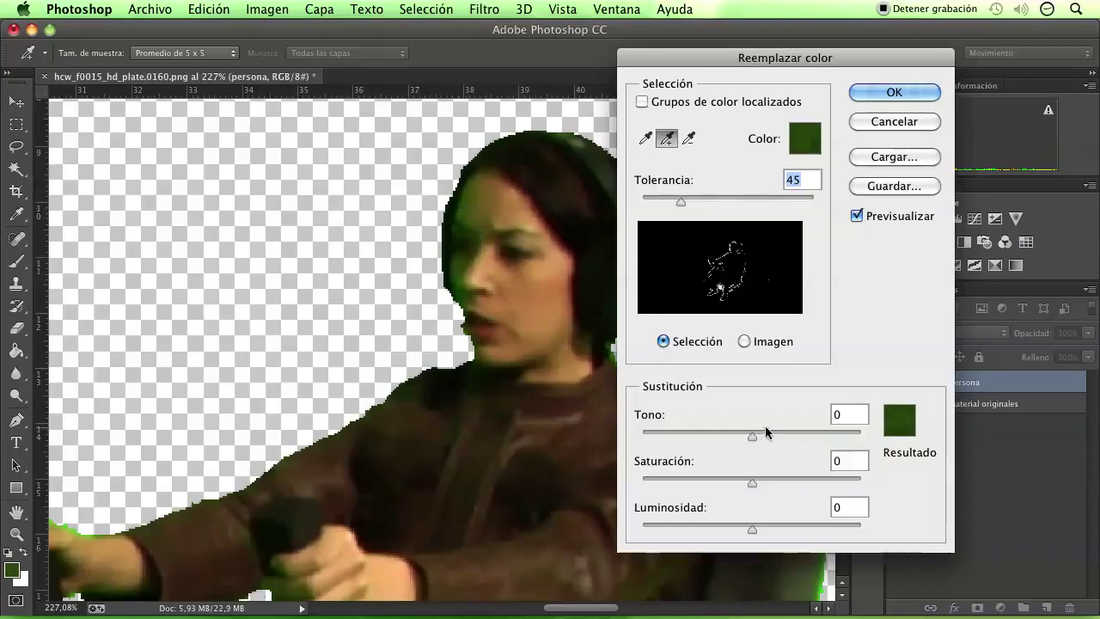
pyautogui.moveTo(752, 483); pyautogui.dragTo(650, 483)
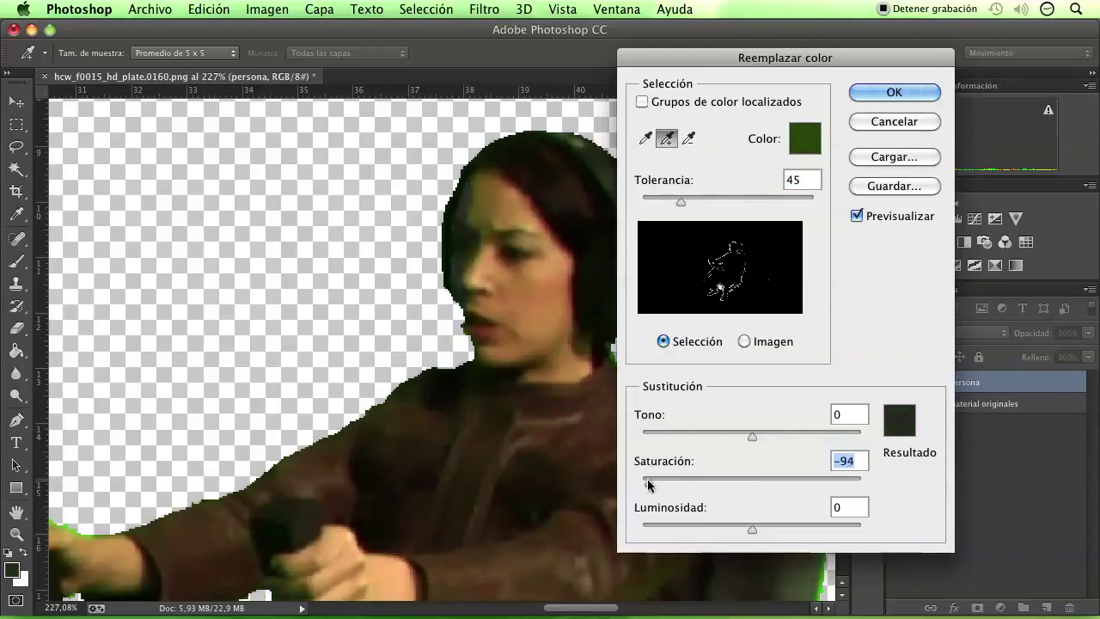
pyautogui.click(471, 213)
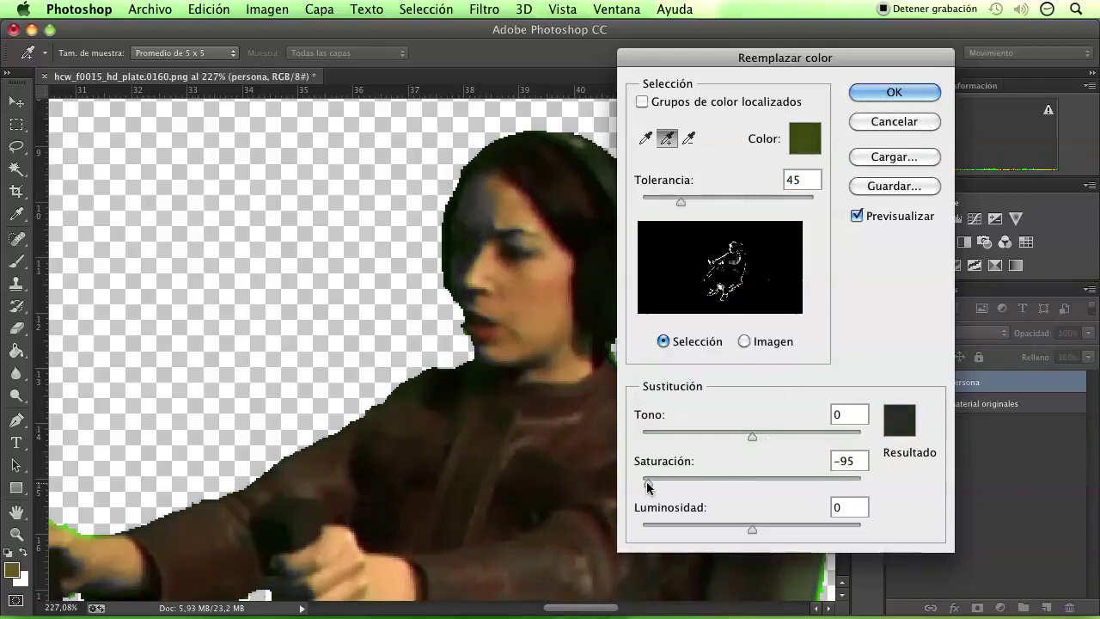
# - Fine-tune the replacement to saturation -60 and lightness +5, comparing with preview on and off
pyautogui.moveTo(649, 487); pyautogui.dragTo(702, 486)
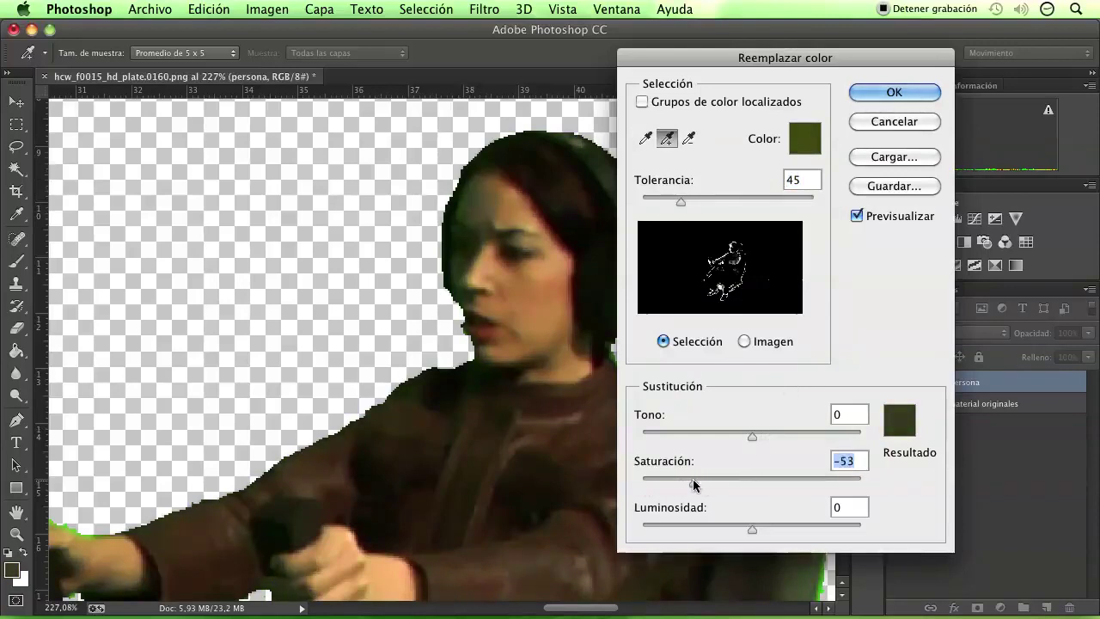
pyautogui.click(857, 215)
pyautogui.moveTo(752, 529); pyautogui.dragTo(760, 528)
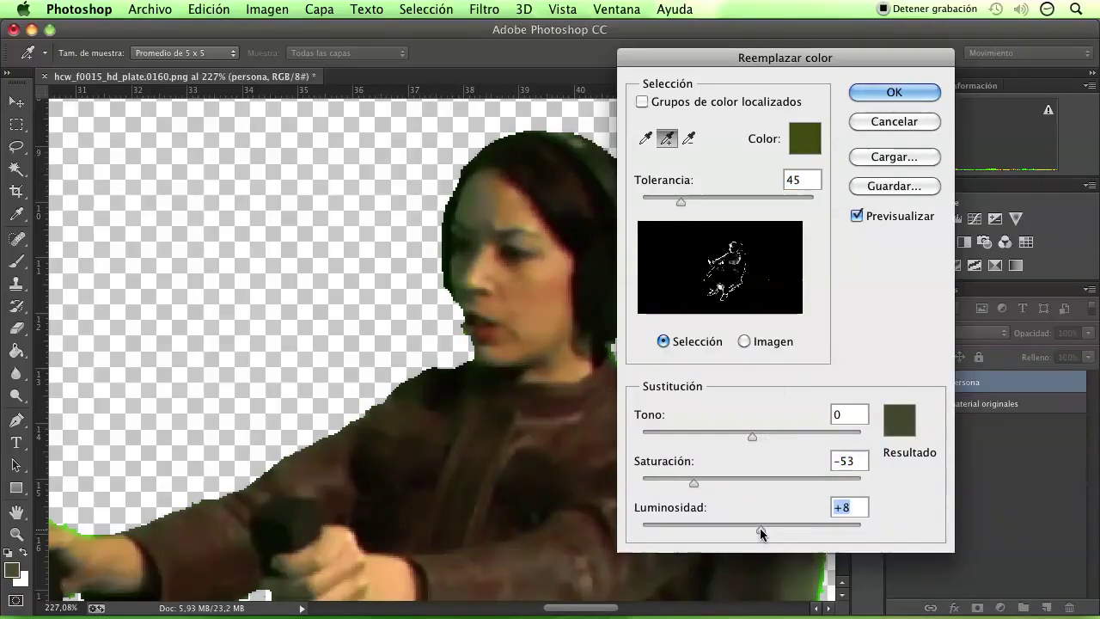
pyautogui.moveTo(693, 481); pyautogui.dragTo(684, 483)
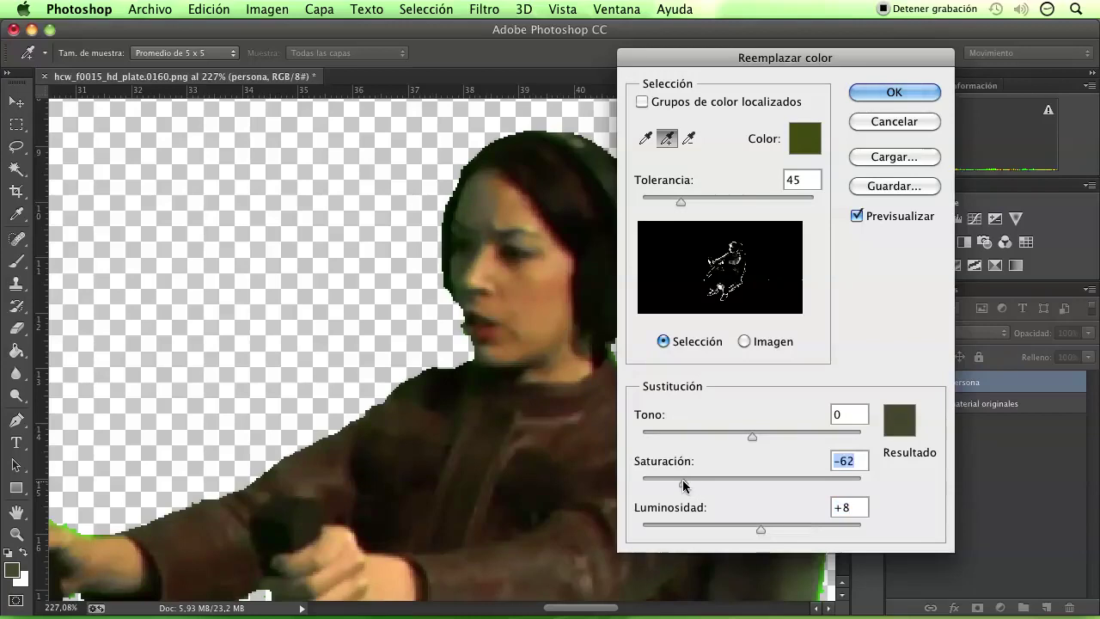
pyautogui.click(764, 529)
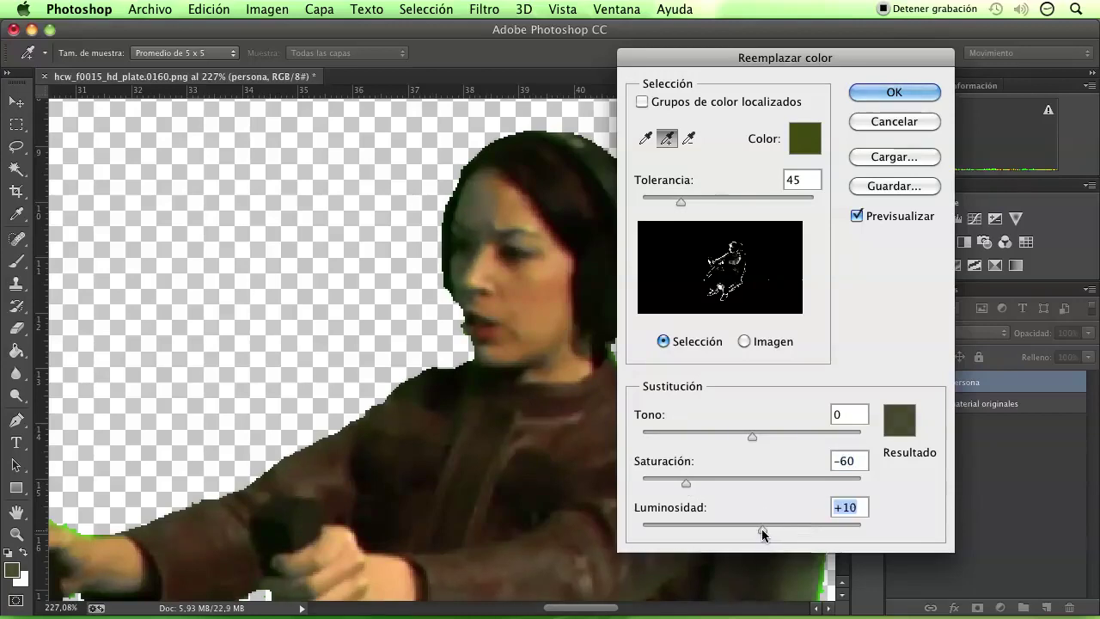
pyautogui.moveTo(761, 529); pyautogui.dragTo(756, 528)
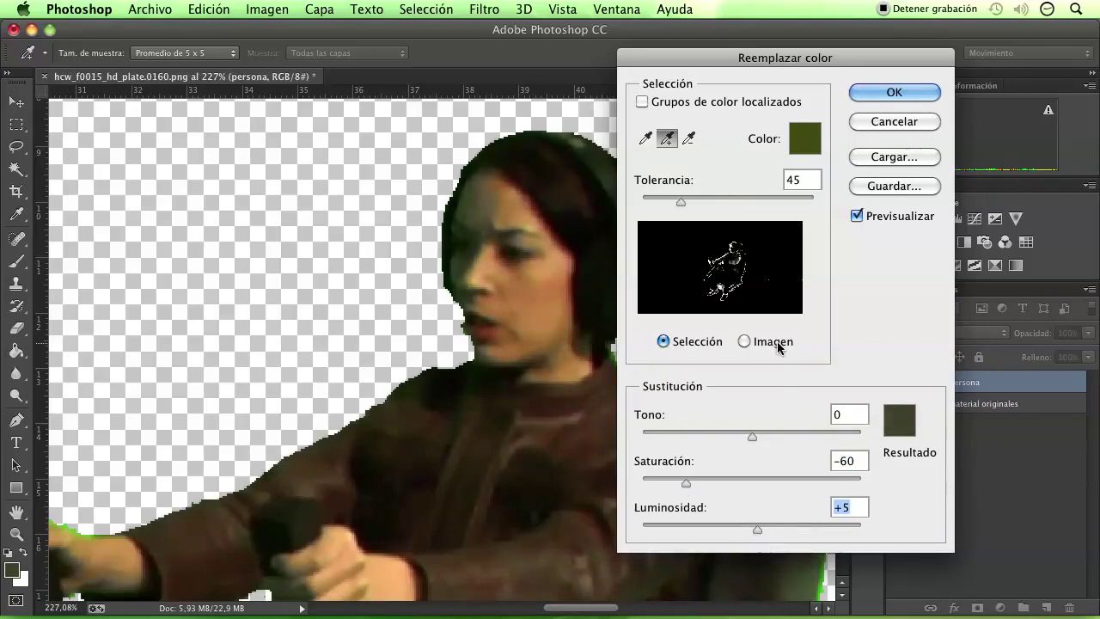
pyautogui.click(857, 215)
pyautogui.click(857, 216)
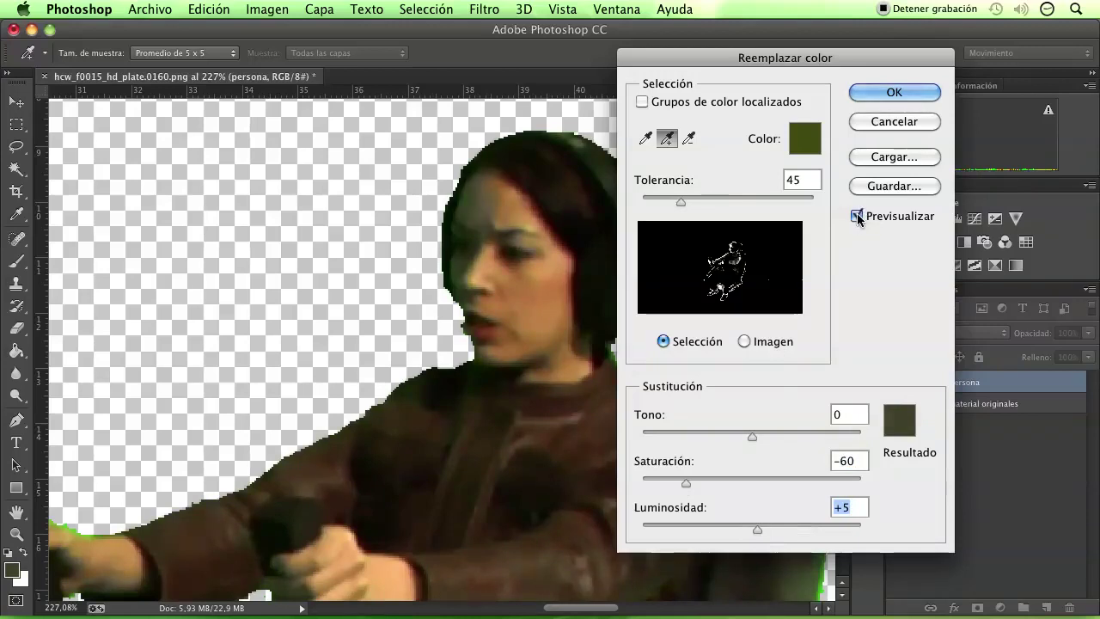
# - Apply the Replace Color change to persona and inspect the remaining chair-base fringing
pyautogui.click(858, 92)
pyautogui.press('e')
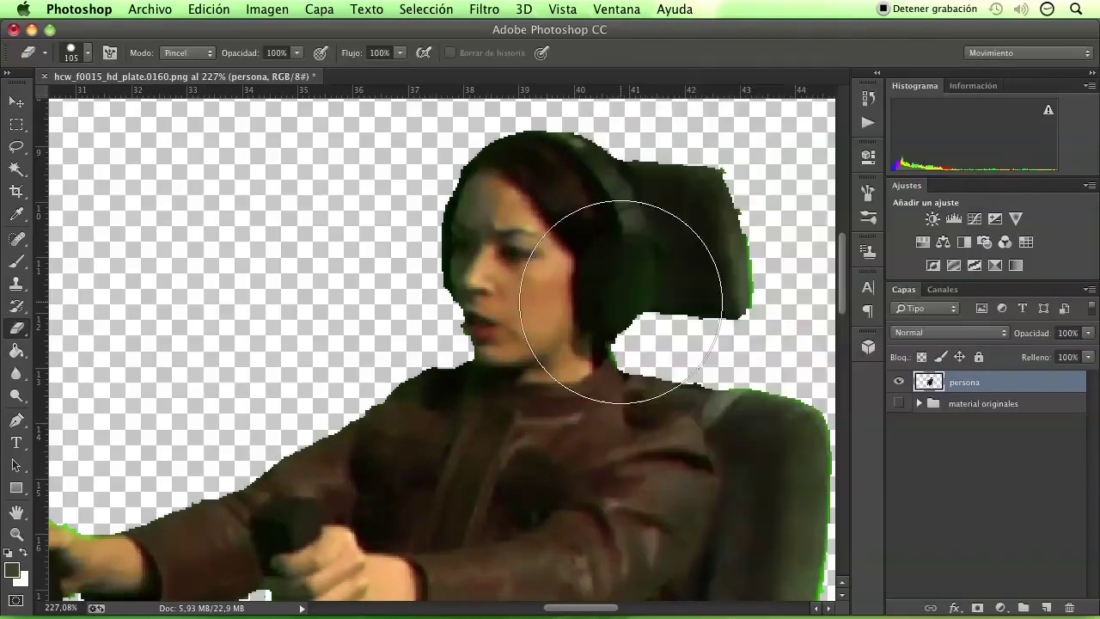
pyautogui.scroll(-2, 621, 301)
pyautogui.scroll(-2, 491, 319)
pyautogui.scroll(-2, 516, 309)
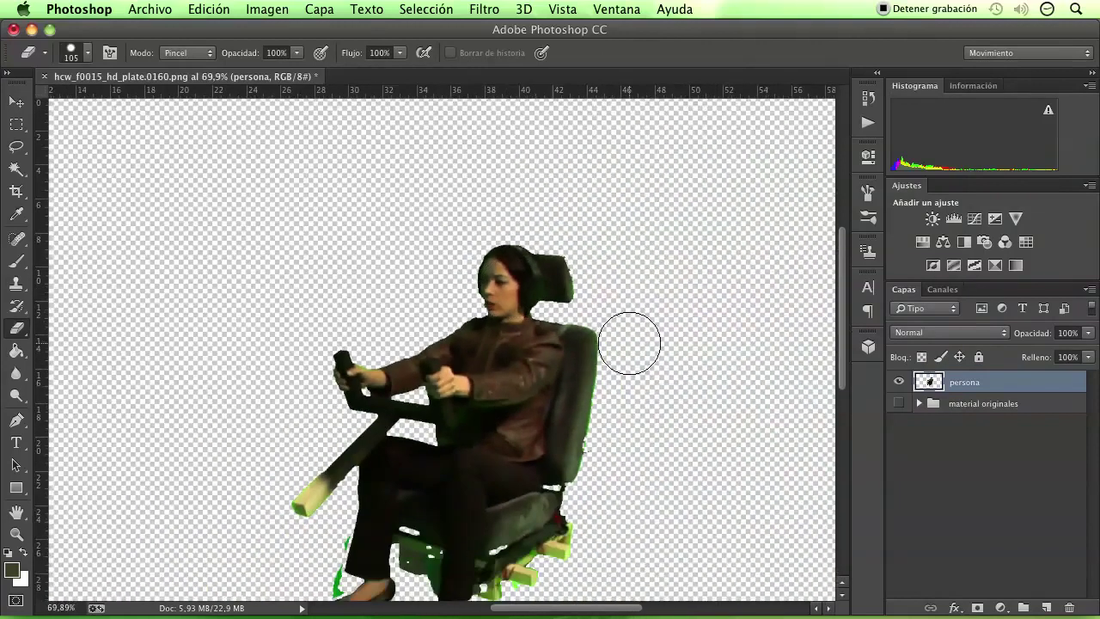
pyautogui.scroll(-1, 510, 246)
pyautogui.scroll(-1, 510, 250)
pyautogui.scroll(-1, 515, 284)
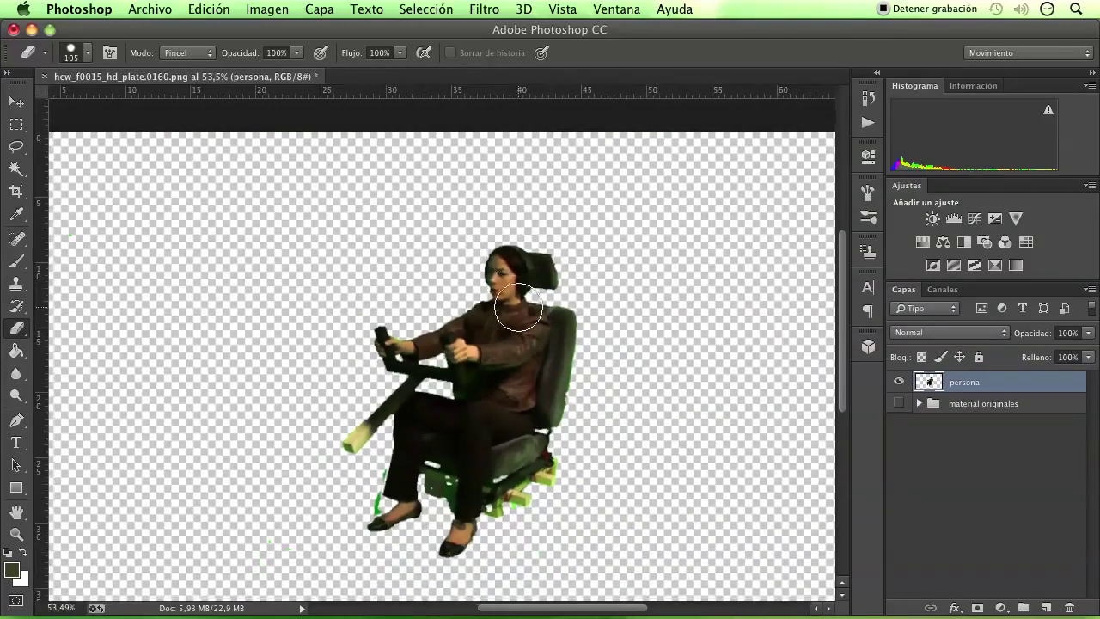
pyautogui.scroll(1, 507, 387)
pyautogui.scroll(1, 507, 389)
pyautogui.scroll(1, 509, 392)
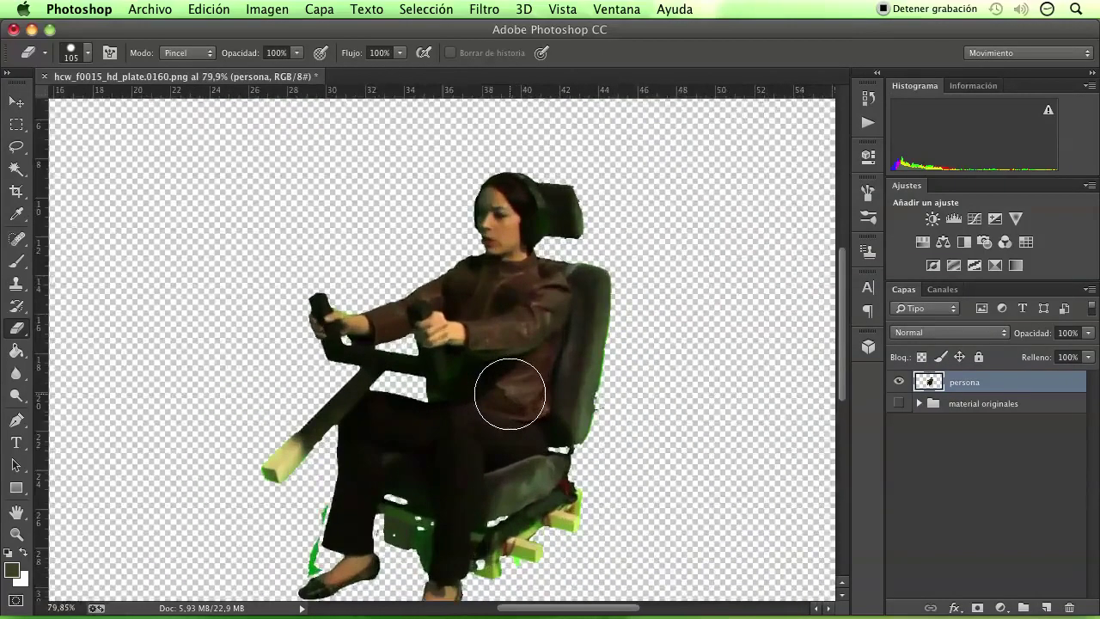
pyautogui.scroll(-2, 507, 379)
pyautogui.scroll(-1, 504, 335)
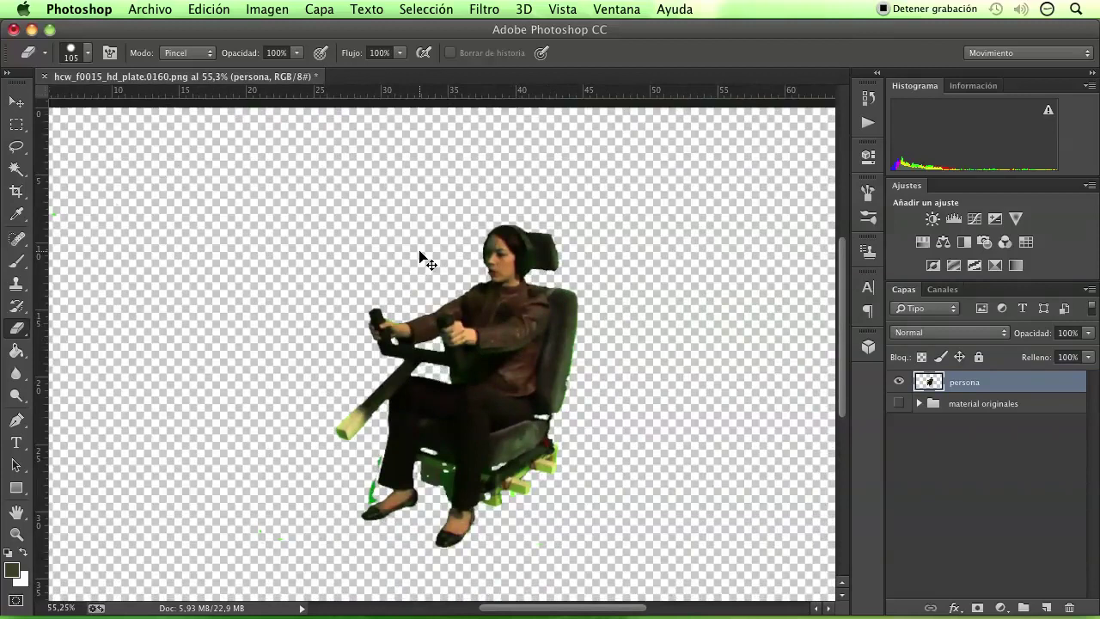
# - Save As into Escritorio > ProyectosDiseñoGrafico > Photoshop, creating a new folder fotomontajeAvion
pyautogui.hotkey('ctrl', 'shift', 's')
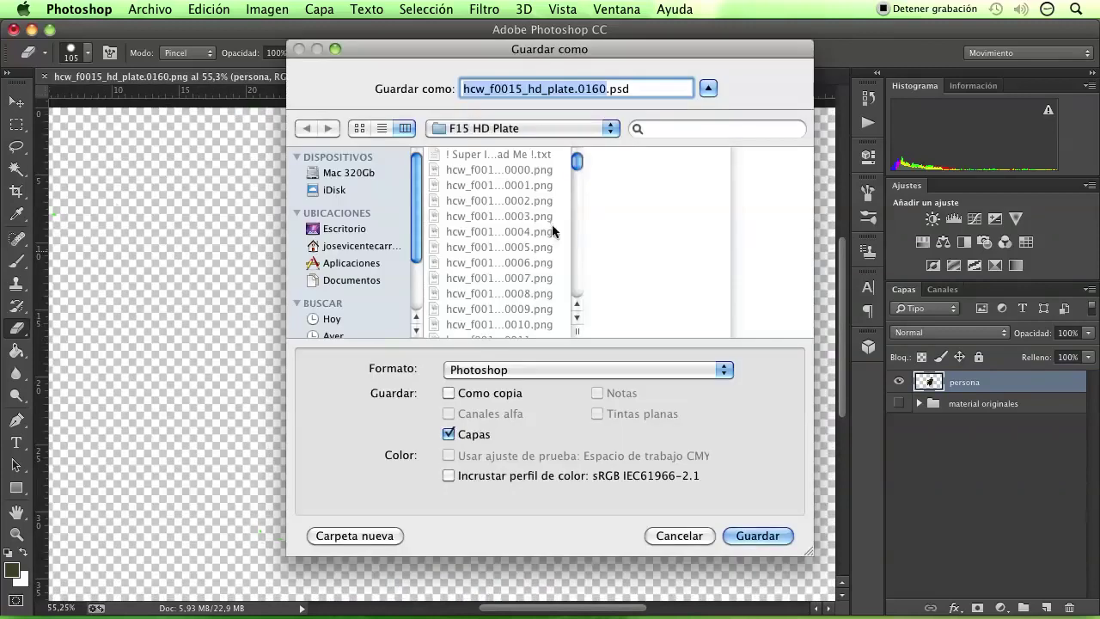
pyautogui.click(347, 229)
pyautogui.click(498, 231)
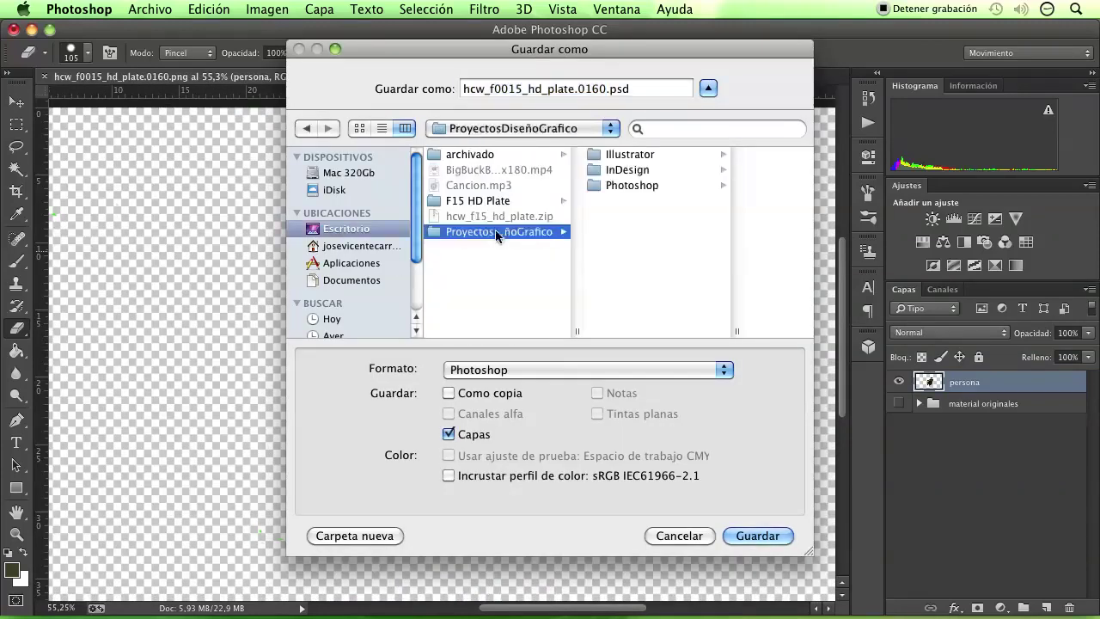
pyautogui.click(636, 185)
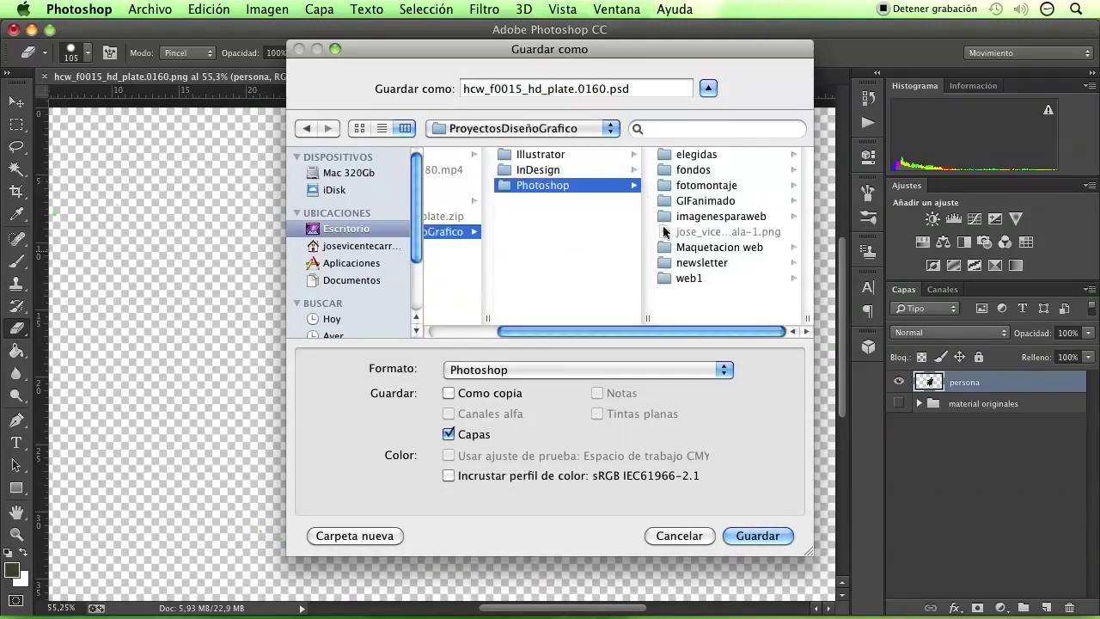
pyautogui.click(391, 534)
pyautogui.write('fotom')
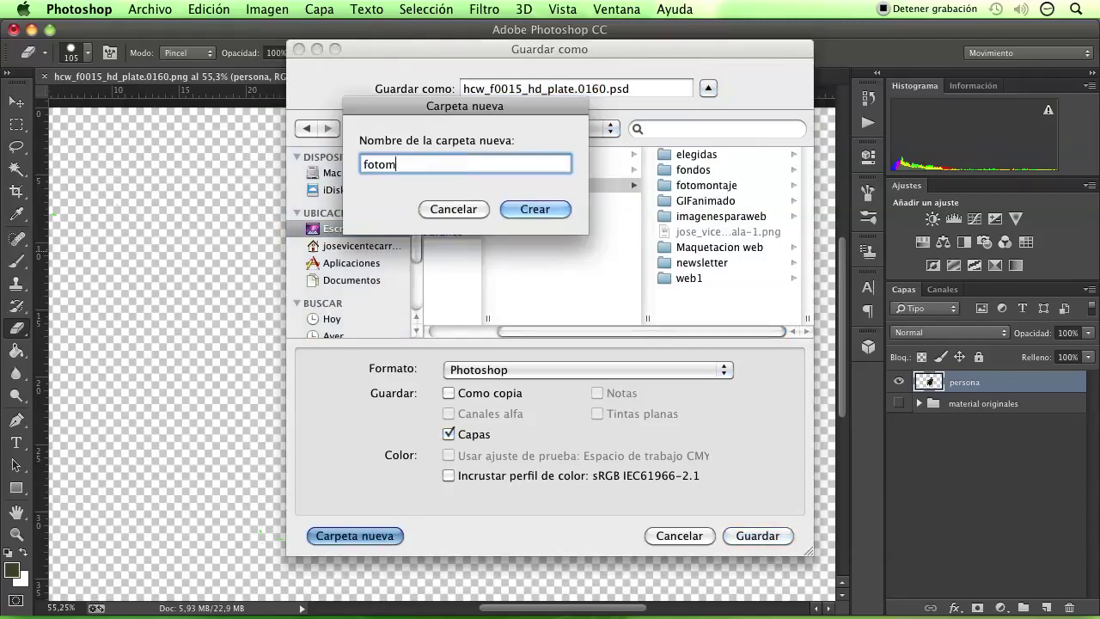
pyautogui.write('ontajeAvio')
pyautogui.write('n')
pyautogui.press('Return')
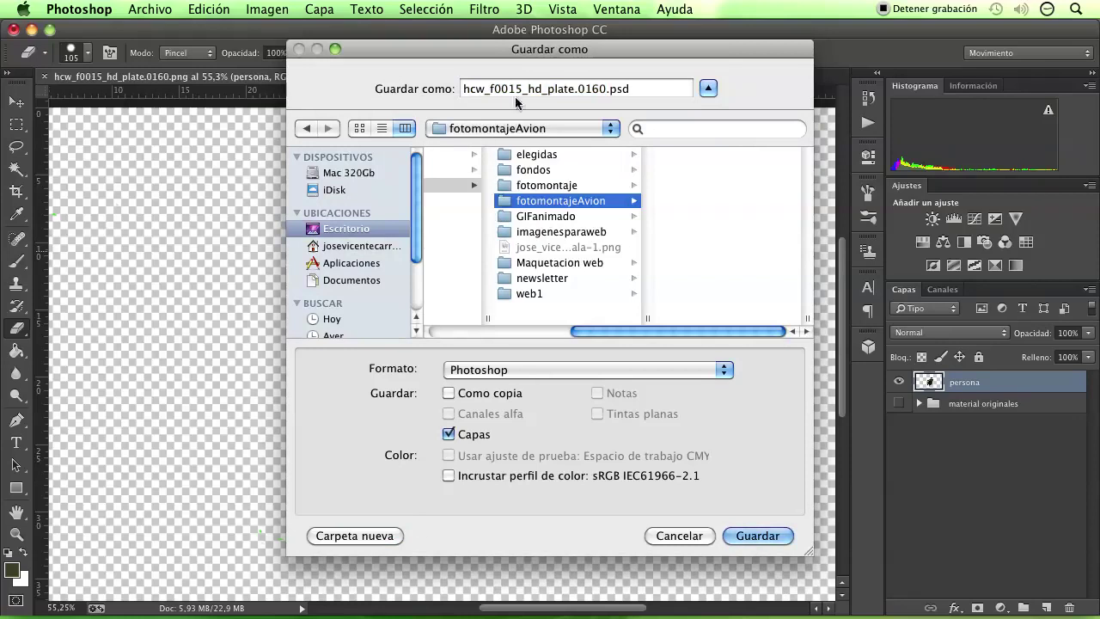
# - Save the file as avion.psd, accepting format options, and bring Chrome to the front
pyautogui.moveTo(607, 89); pyautogui.dragTo(401, 88)
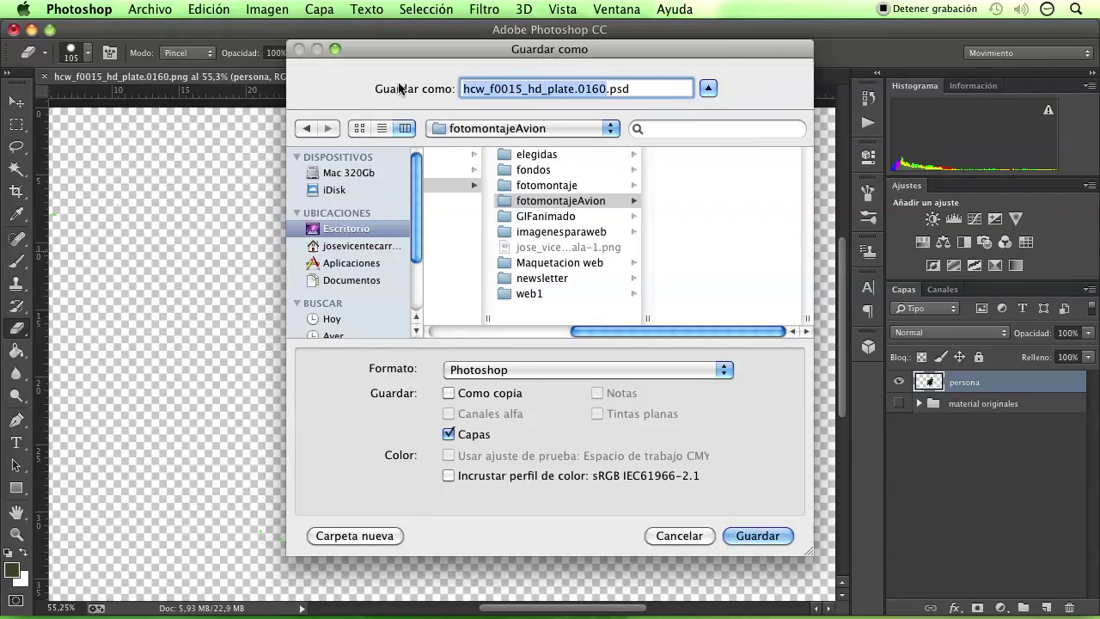
pyautogui.write('avion')
pyautogui.press('Return')
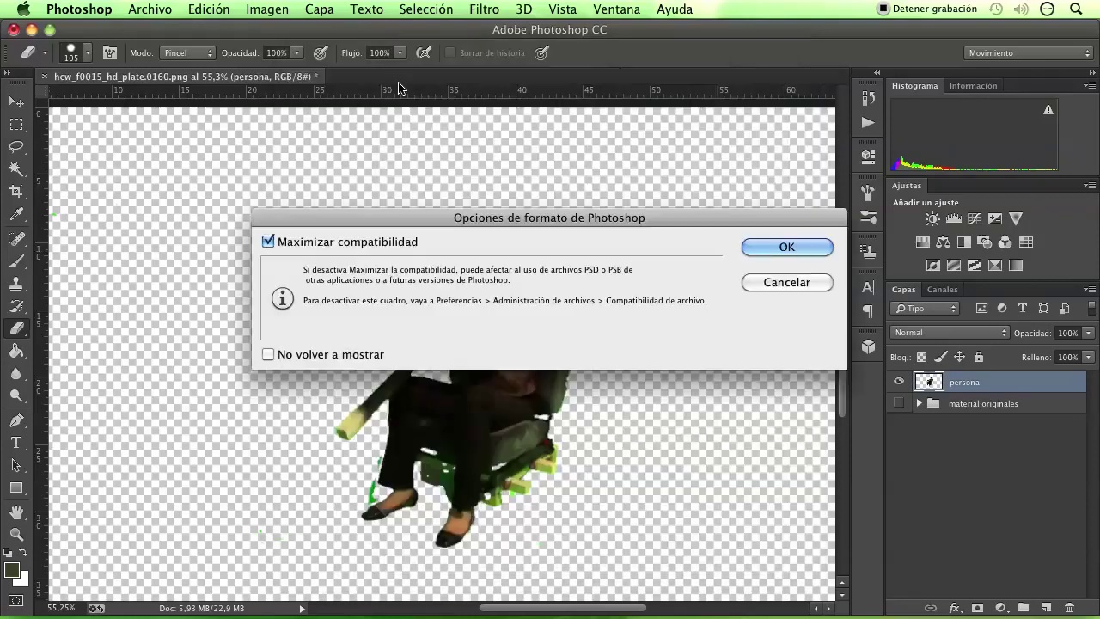
pyautogui.click(787, 247)
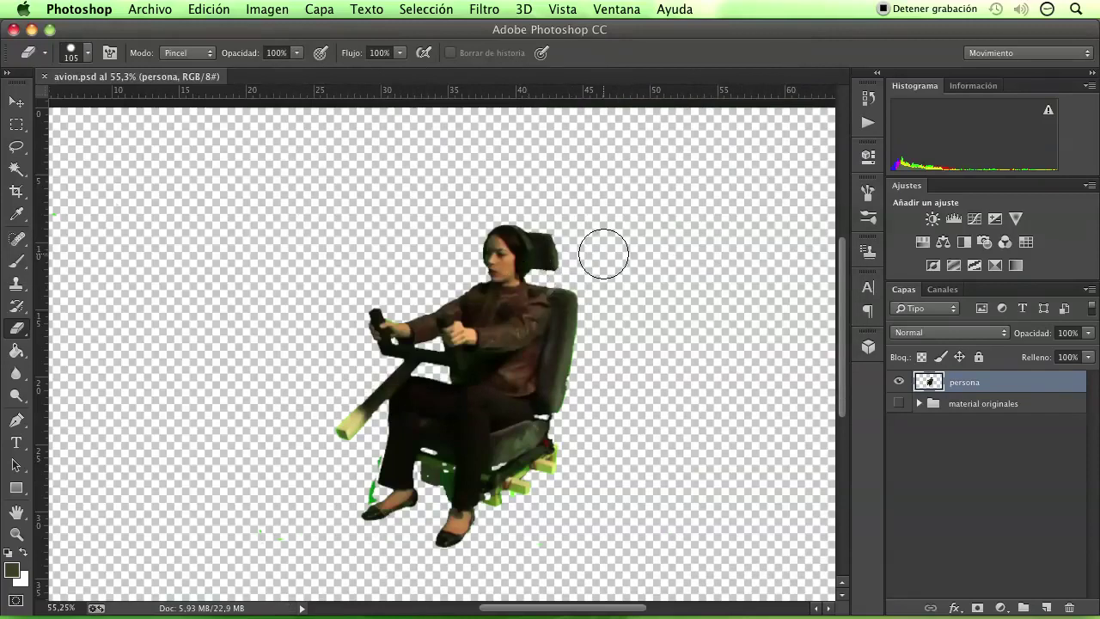
pyautogui.scroll(-3, 492, 288)
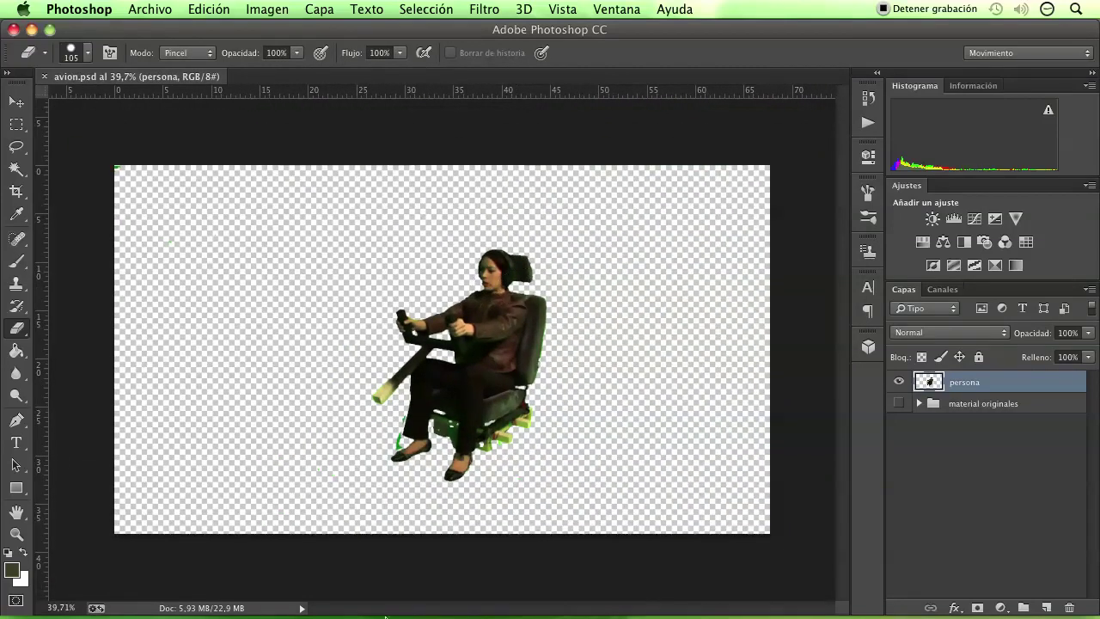
pyautogui.moveTo(386, 616)
pyautogui.click(663, 591)
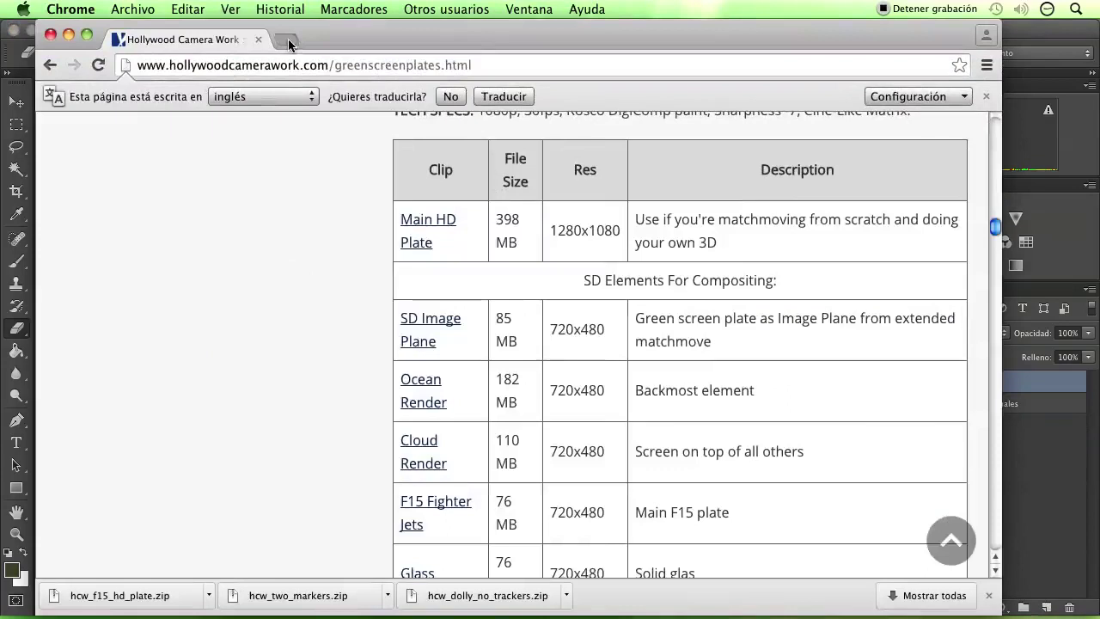
# - In a new Chrome tab with the downloads shelf closed, search Google for 'f15'
pyautogui.click(288, 39)
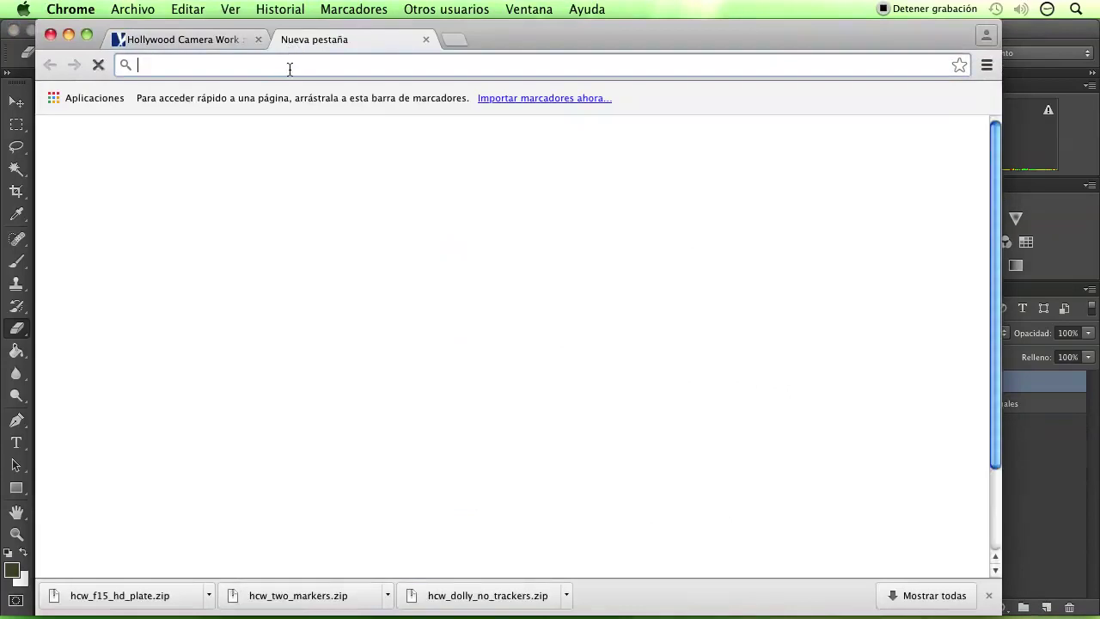
pyautogui.click(989, 595)
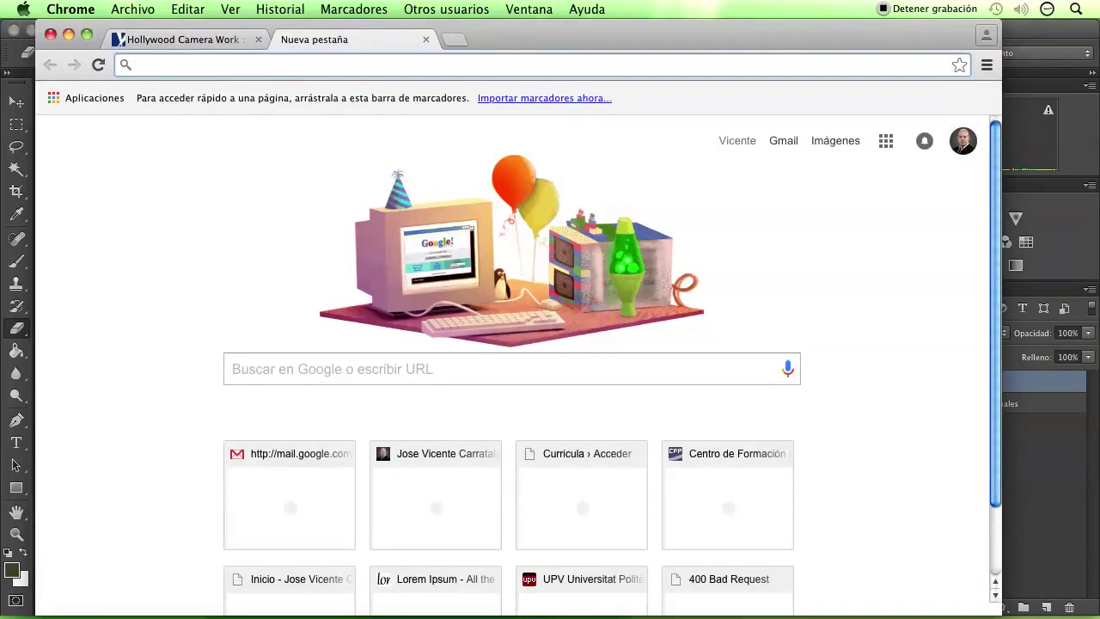
pyautogui.write('google.com')
pyautogui.press('Return')
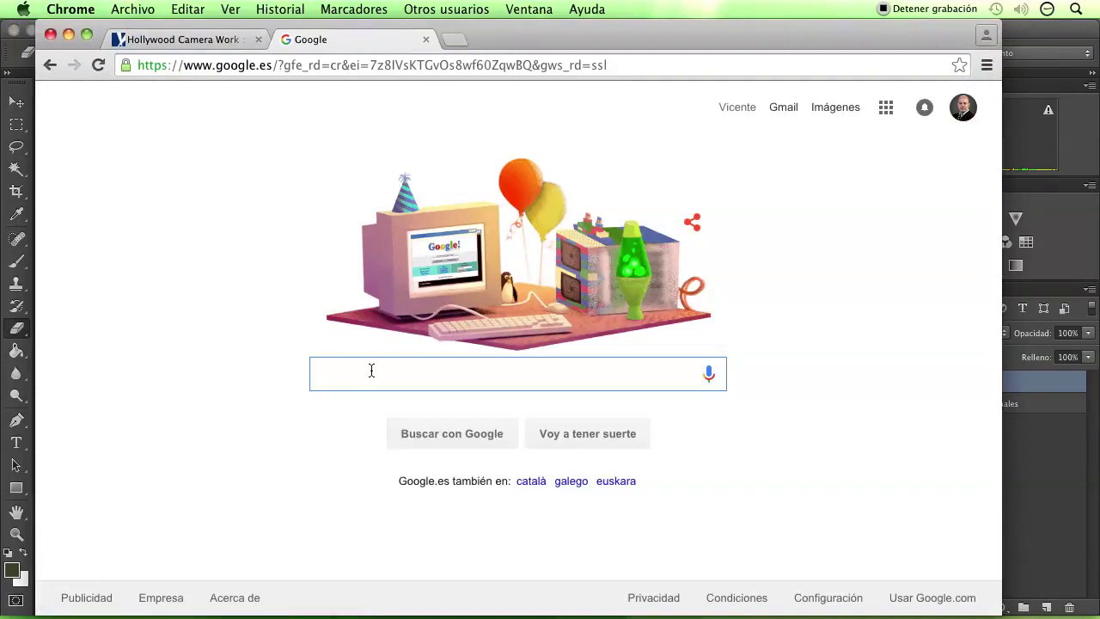
pyautogui.write('f15')
pyautogui.press('Return')
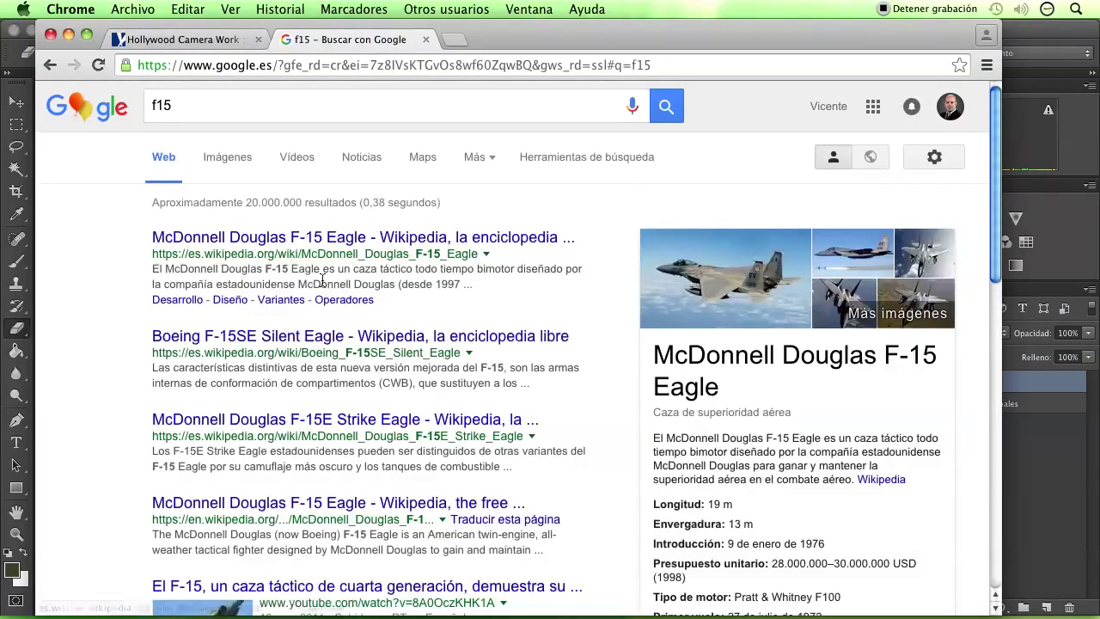
# - Switch the f15 results to Google Images filtered to large images
pyautogui.click(225, 157)
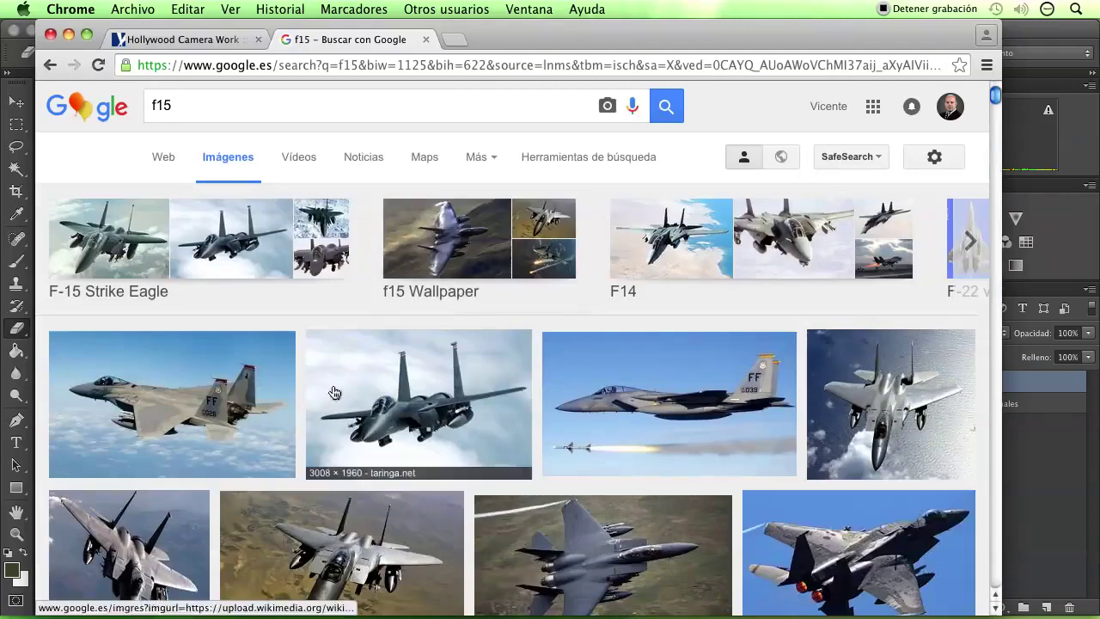
pyautogui.moveTo(514, 36)
pyautogui.mouseDown()
pyautogui.moveTo(542, 469)
pyautogui.moveTo(588, 41)
pyautogui.mouseUp()
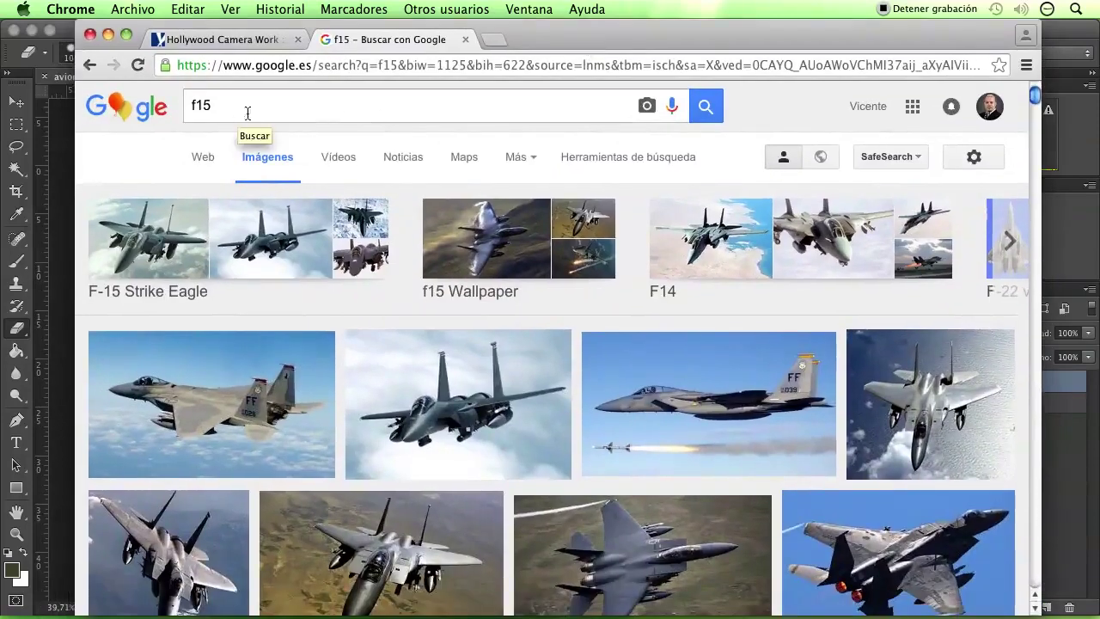
pyautogui.scroll(-2, 289, 261)
pyautogui.scroll(-3, 297, 262)
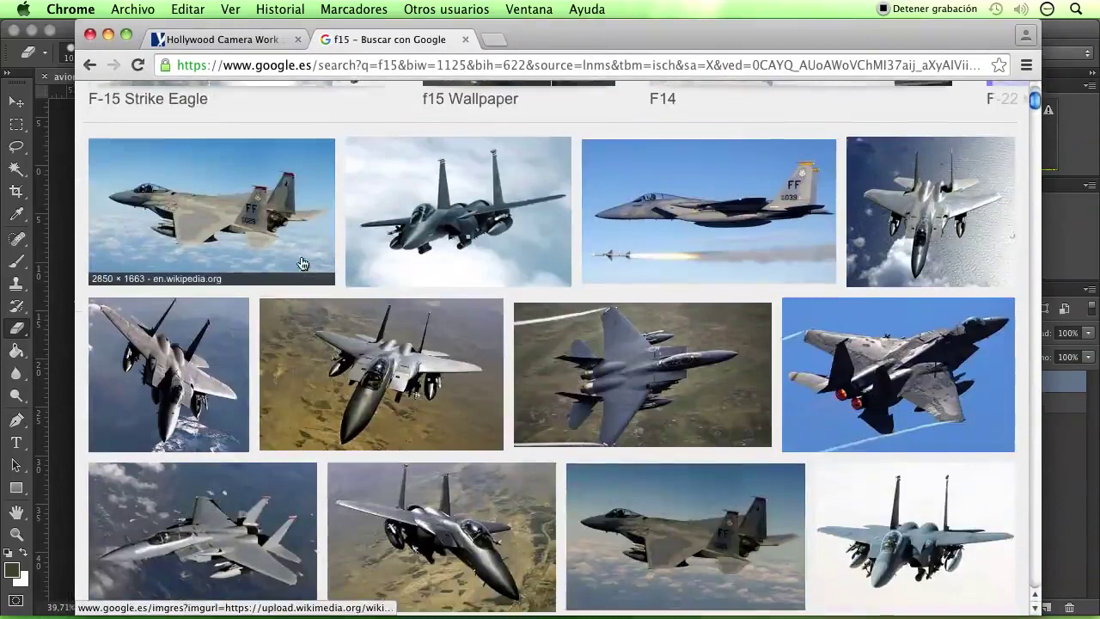
pyautogui.scroll(2, 301, 263)
pyautogui.scroll(3, 301, 263)
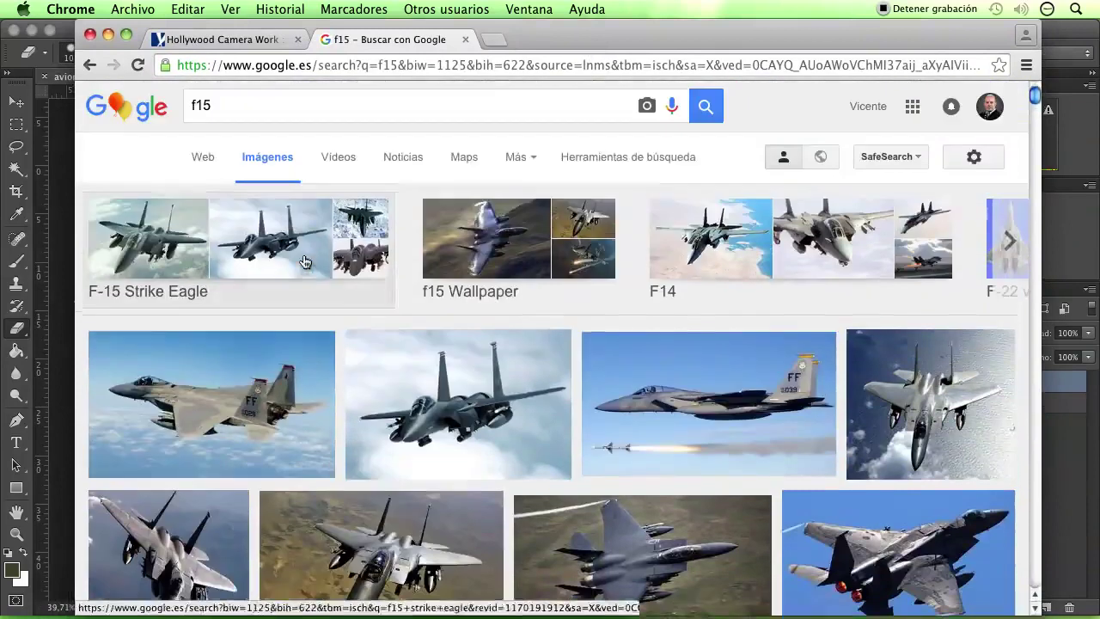
pyautogui.click(583, 158)
pyautogui.click(215, 203)
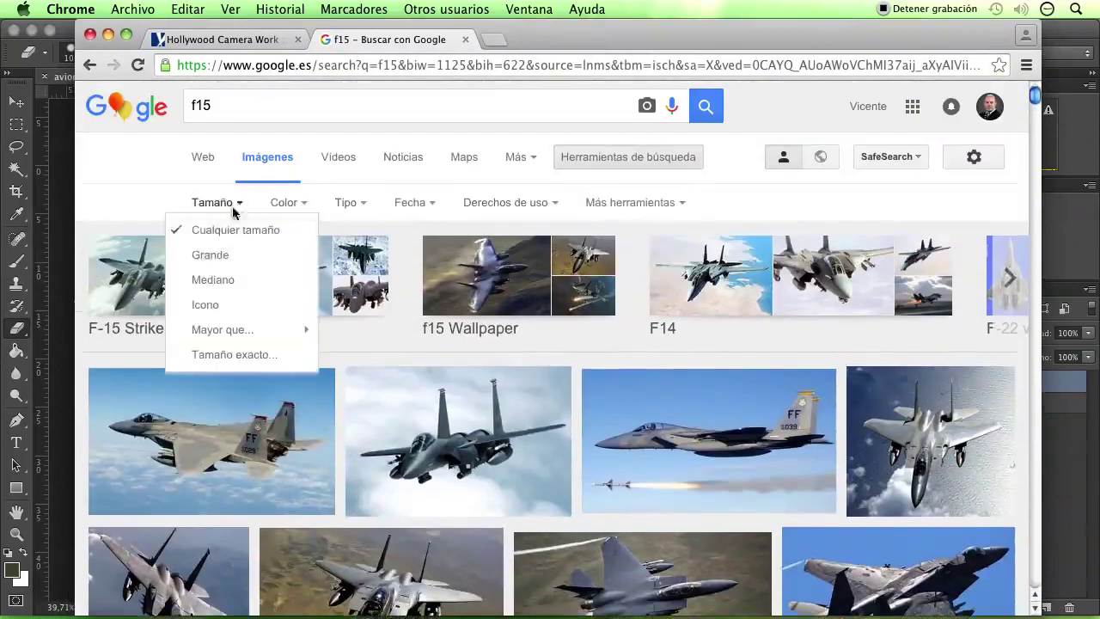
pyautogui.click(218, 255)
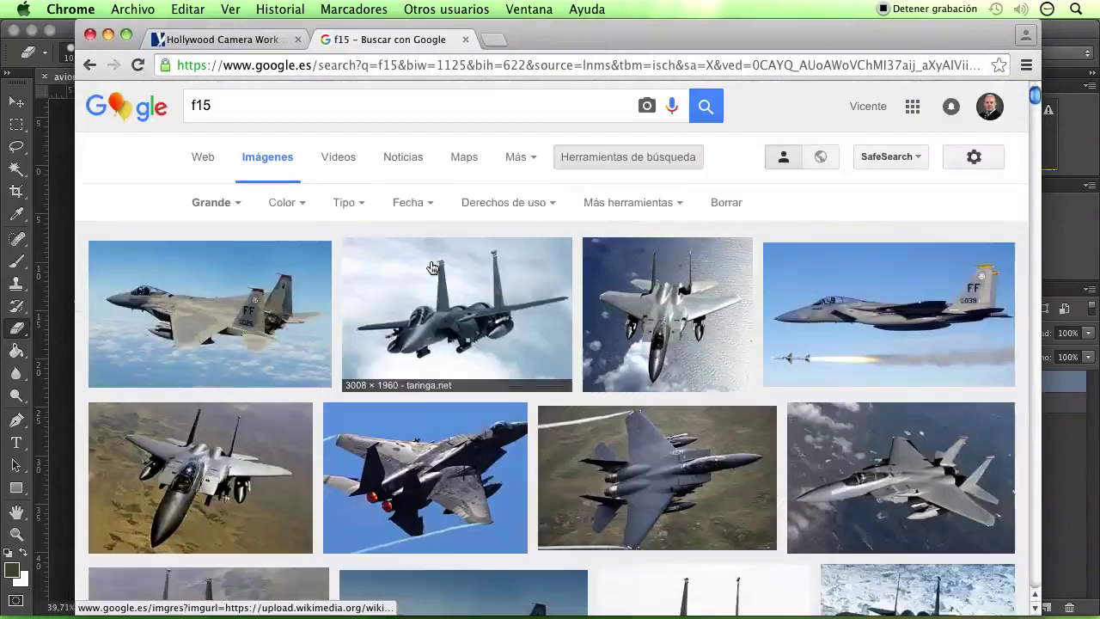
# - Open three chosen F-15 image results in background tabs
pyautogui.scroll(-1, 503, 255)
pyautogui.scroll(-2, 515, 260)
pyautogui.scroll(-1, 522, 265)
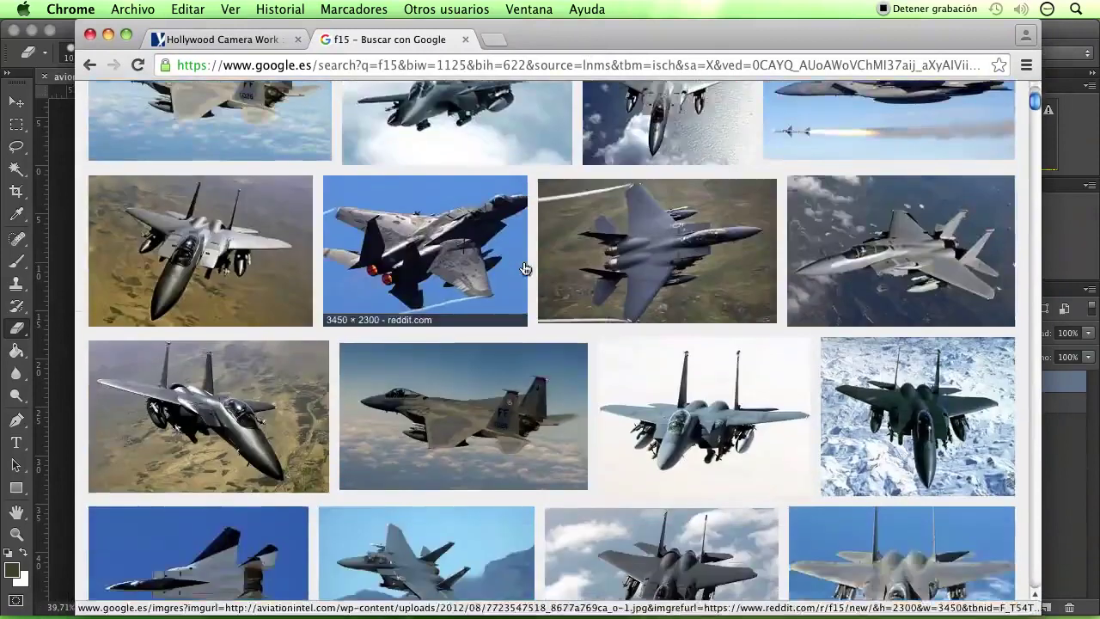
pyautogui.scroll(-2, 525, 269)
pyautogui.scroll(-2, 526, 269)
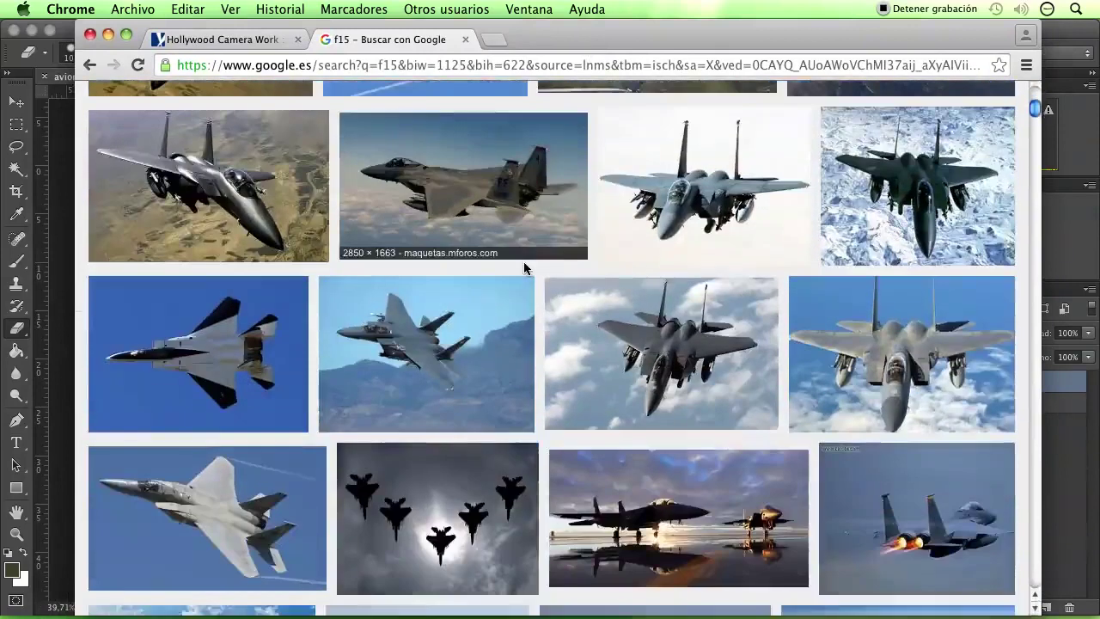
pyautogui.scroll(-2, 524, 269)
pyautogui.scroll(-2, 524, 269)
pyautogui.scroll(-3, 524, 269)
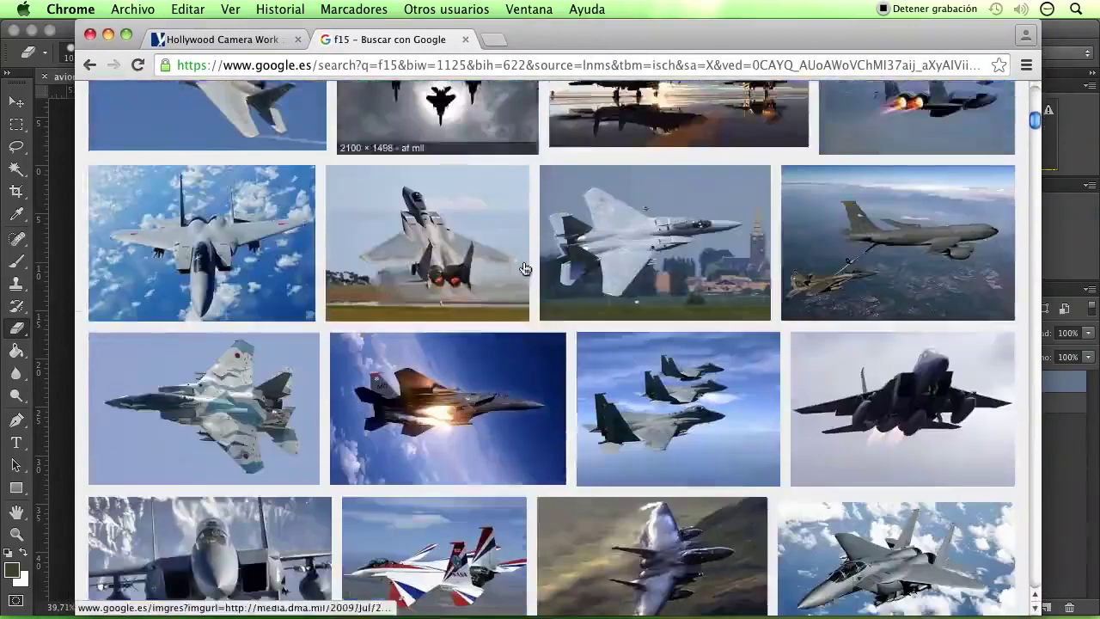
pyautogui.scroll(-1, 525, 269)
pyautogui.scroll(-1, 525, 269)
pyautogui.scroll(-2, 525, 269)
pyautogui.scroll(-2, 525, 269)
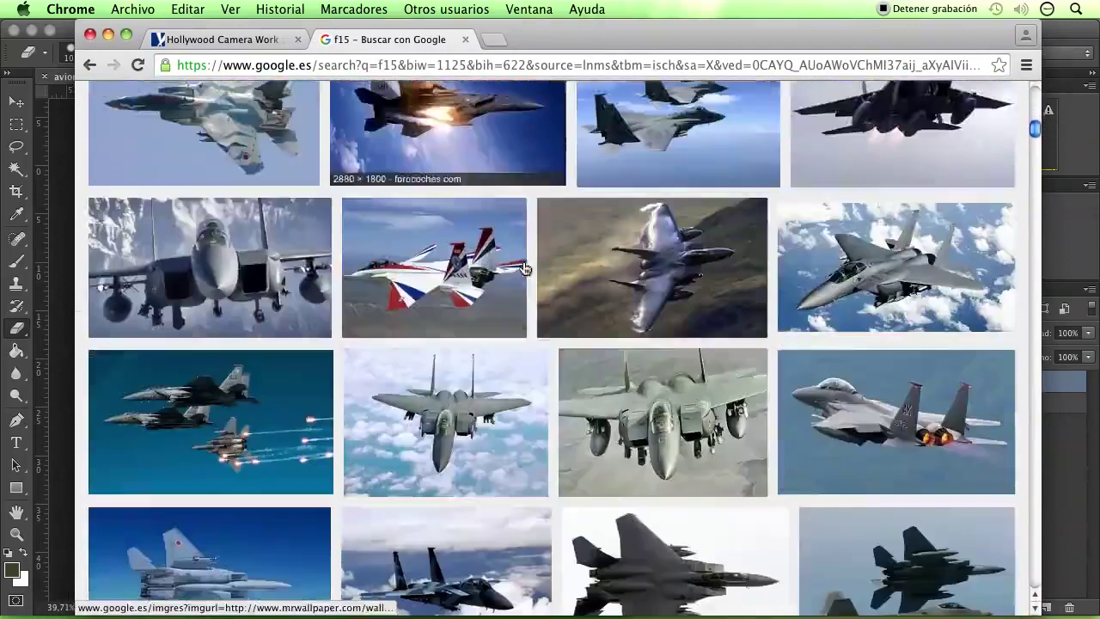
pyautogui.scroll(-1, 525, 269)
pyautogui.scroll(-1, 525, 269)
pyautogui.scroll(-2, 525, 269)
pyautogui.scroll(-2, 525, 269)
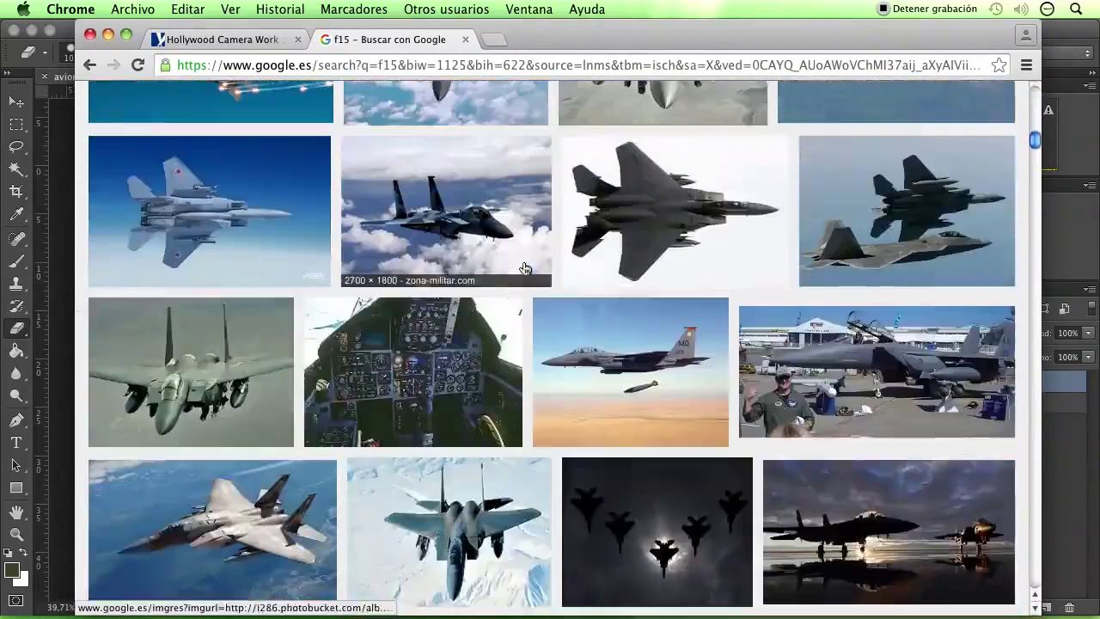
pyautogui.moveTo(549, 36)
pyautogui.mouseDown()
pyautogui.moveTo(1034, 36)
pyautogui.moveTo(618, 45)
pyautogui.mouseUp()
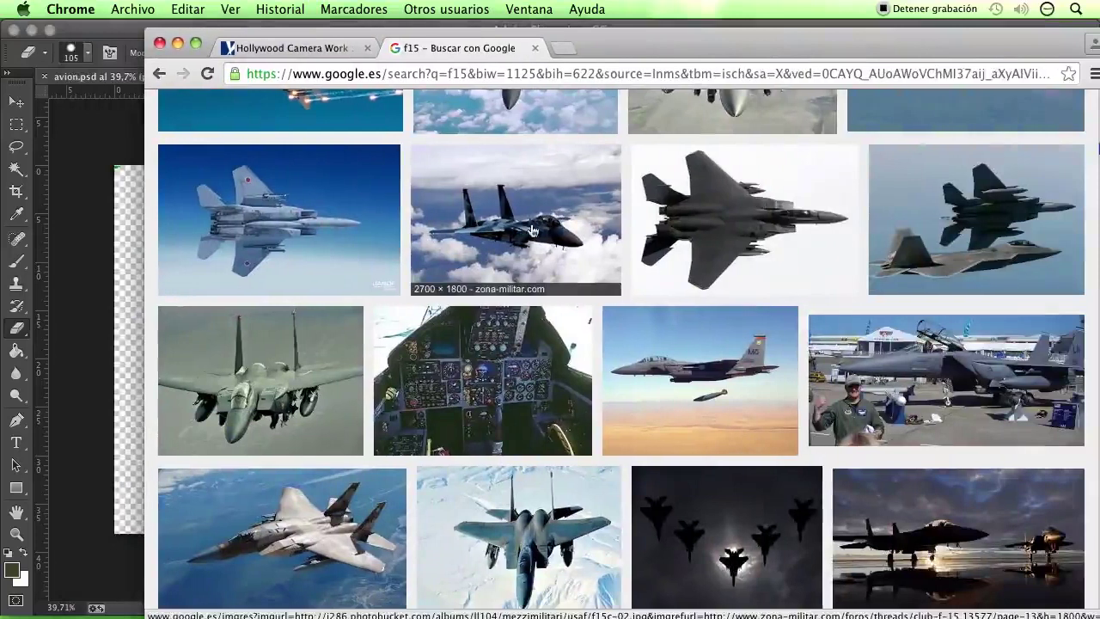
pyautogui.scroll(-3, 575, 212)
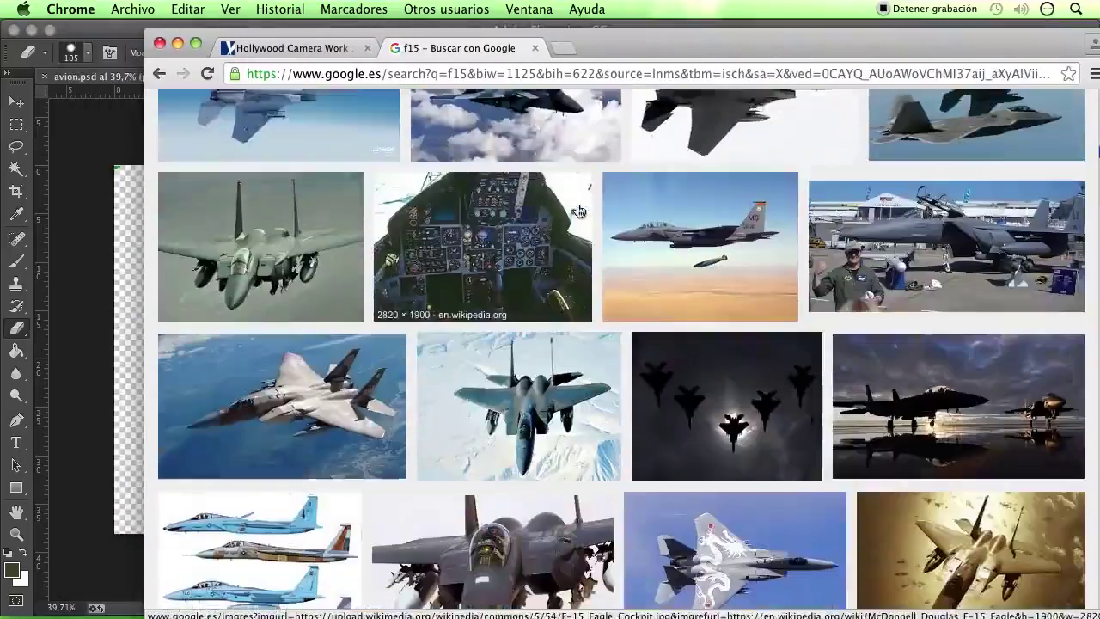
pyautogui.scroll(-2, 578, 212)
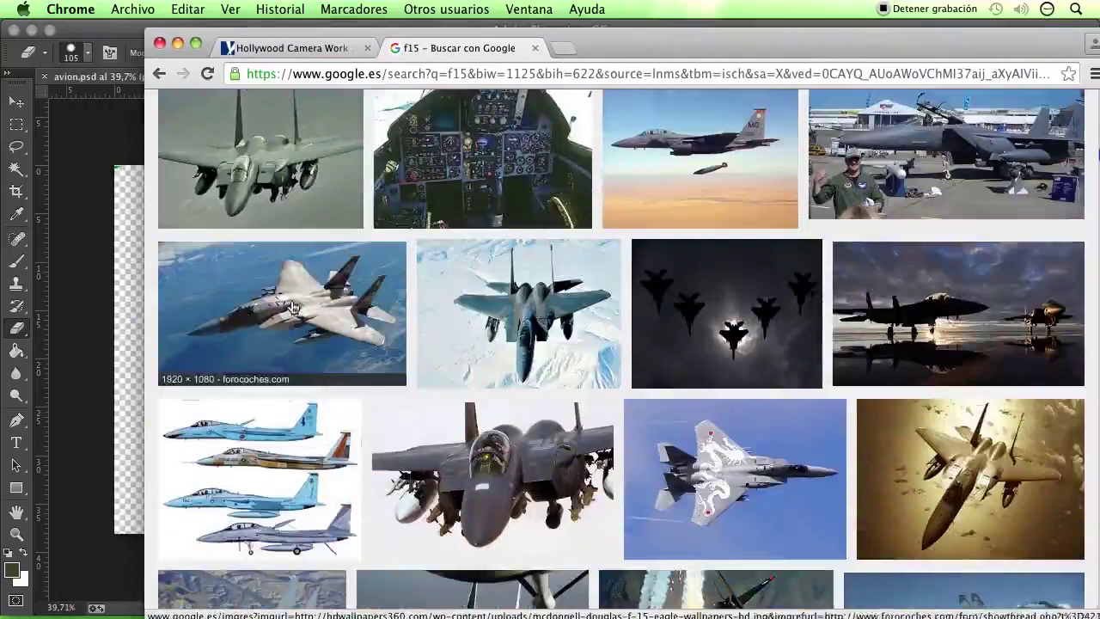
pyautogui.moveTo(618, 43)
pyautogui.mouseDown()
pyautogui.moveTo(937, 47)
pyautogui.moveTo(592, 62)
pyautogui.mouseUp()
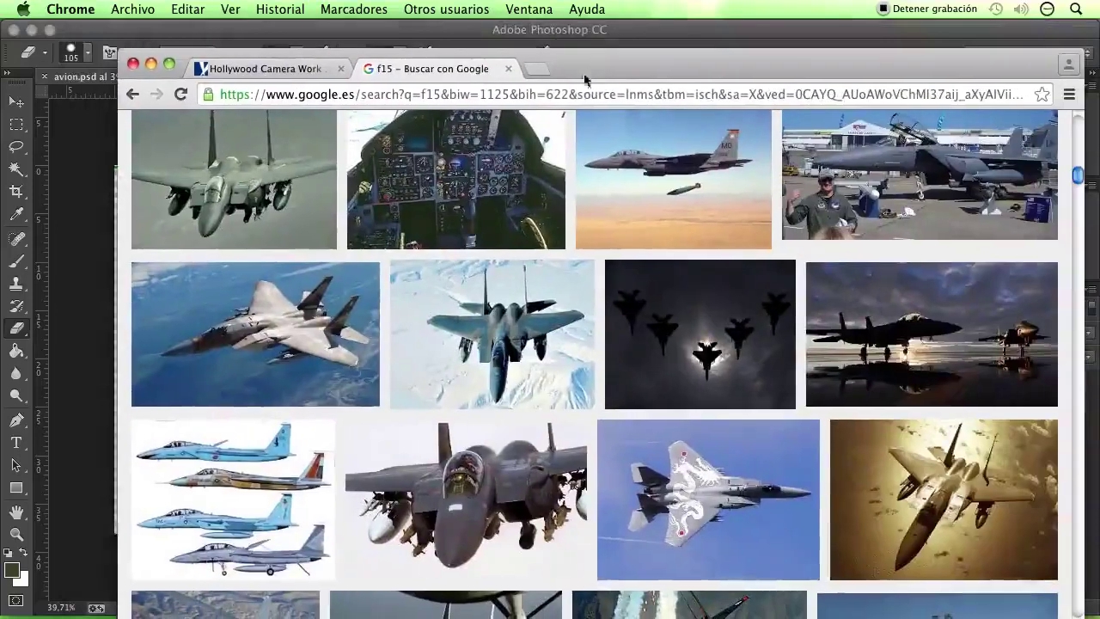
pyautogui.middleClick(300, 335)
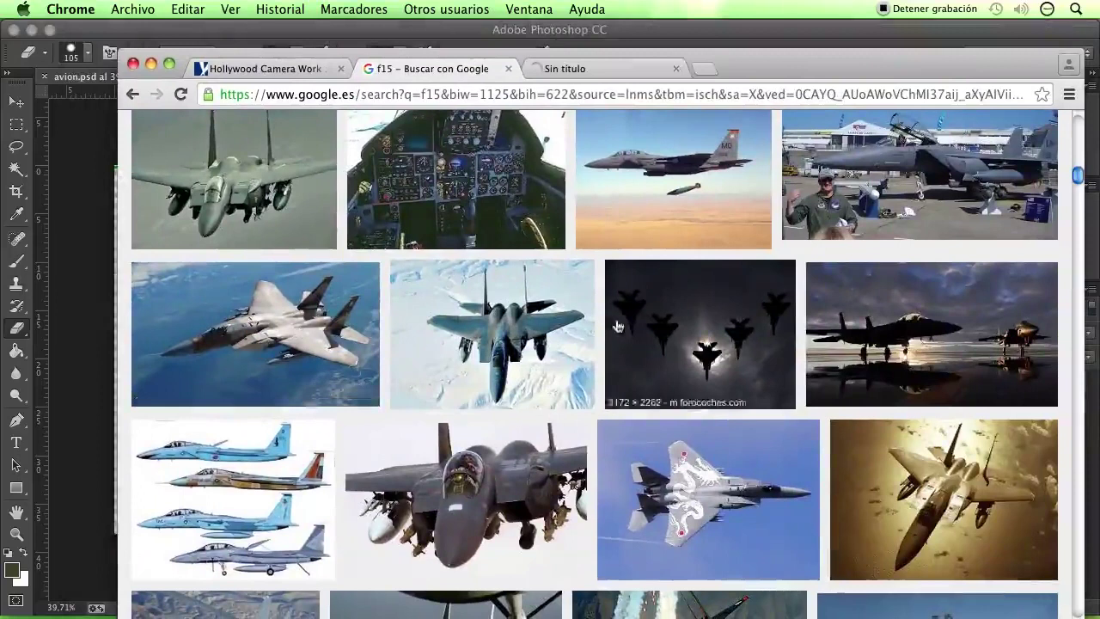
pyautogui.scroll(4, 617, 322)
pyautogui.scroll(2, 612, 357)
pyautogui.scroll(2, 612, 357)
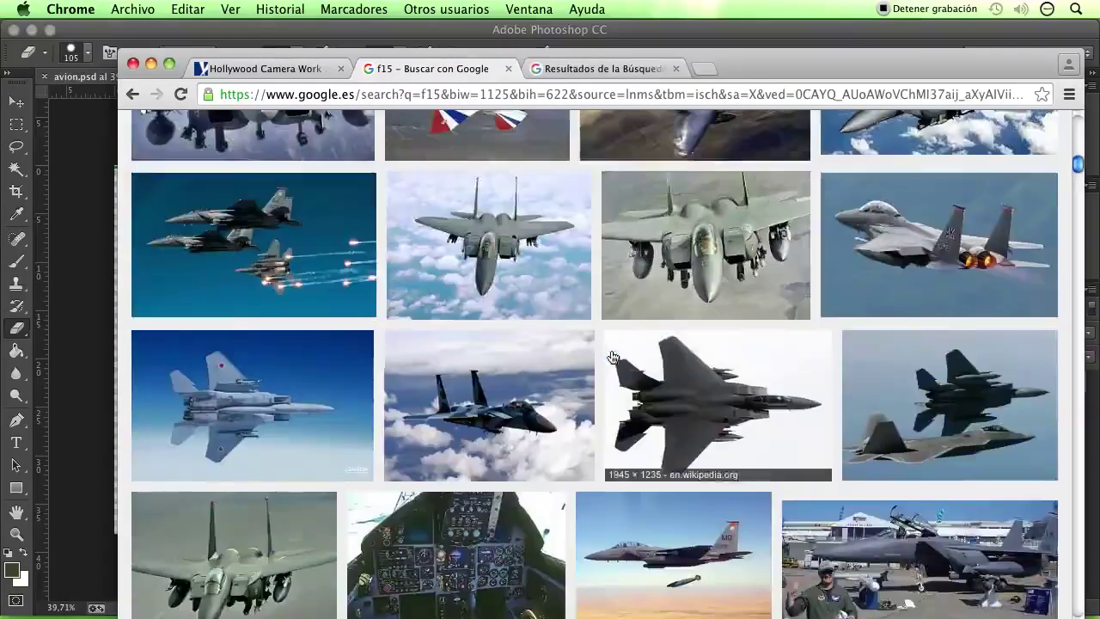
pyautogui.middleClick(516, 396)
pyautogui.scroll(-3, 474, 406)
pyautogui.scroll(-3, 473, 406)
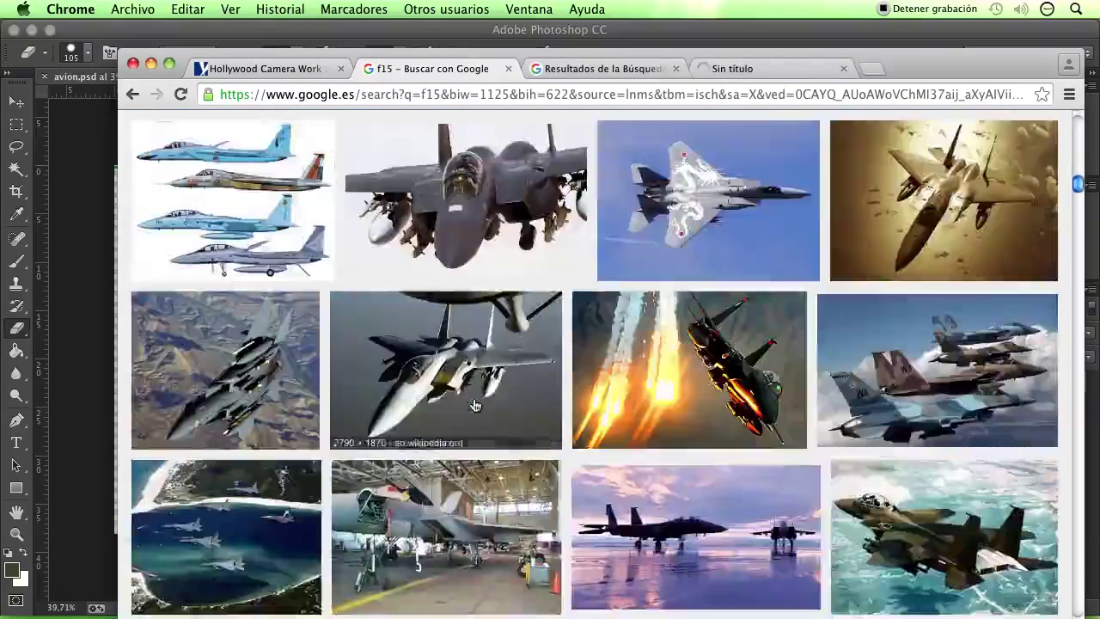
pyautogui.scroll(-3, 473, 406)
pyautogui.scroll(-1, 473, 406)
pyautogui.scroll(-1, 474, 406)
pyautogui.scroll(-2, 474, 406)
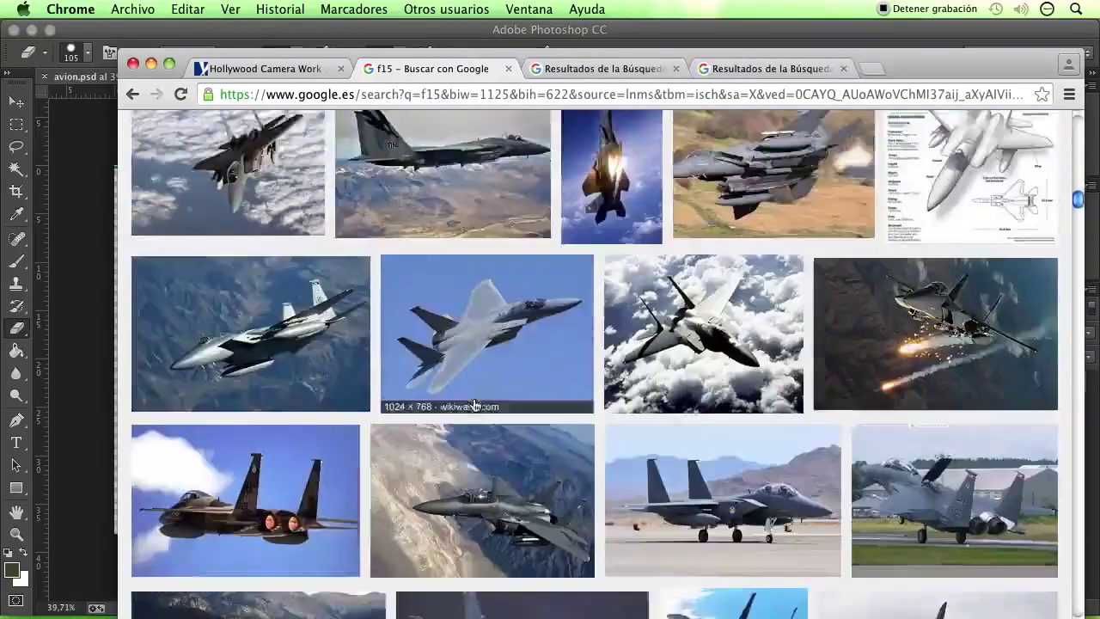
pyautogui.scroll(-1, 474, 405)
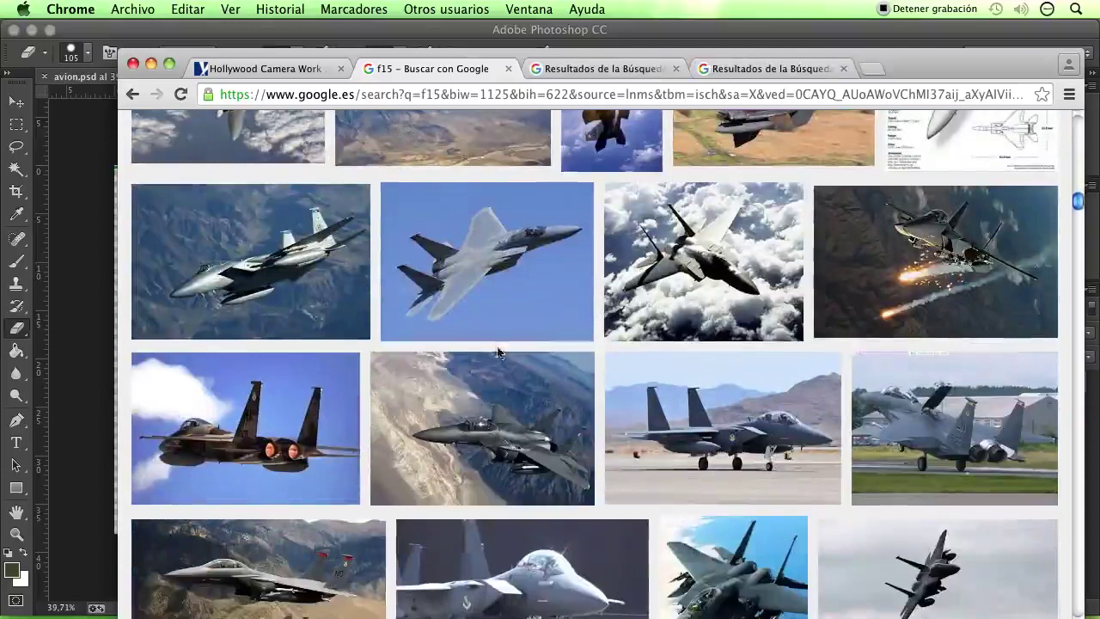
pyautogui.middleClick(517, 267)
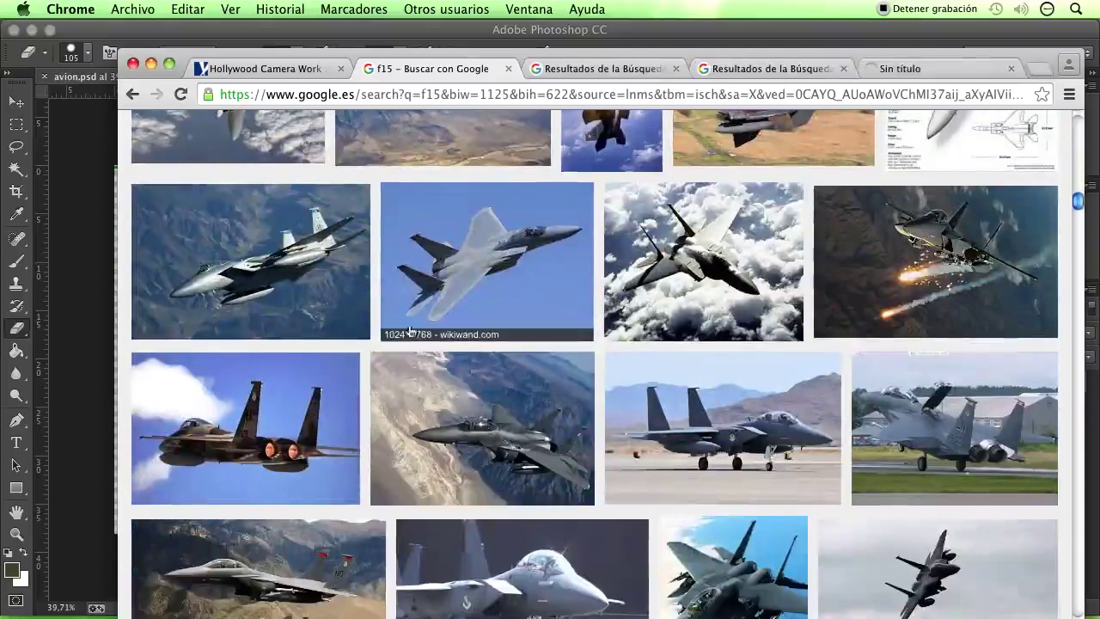
# - Scroll further through the f15 image results, then back toward the top
pyautogui.scroll(-2, 391, 381)
pyautogui.scroll(-2, 391, 381)
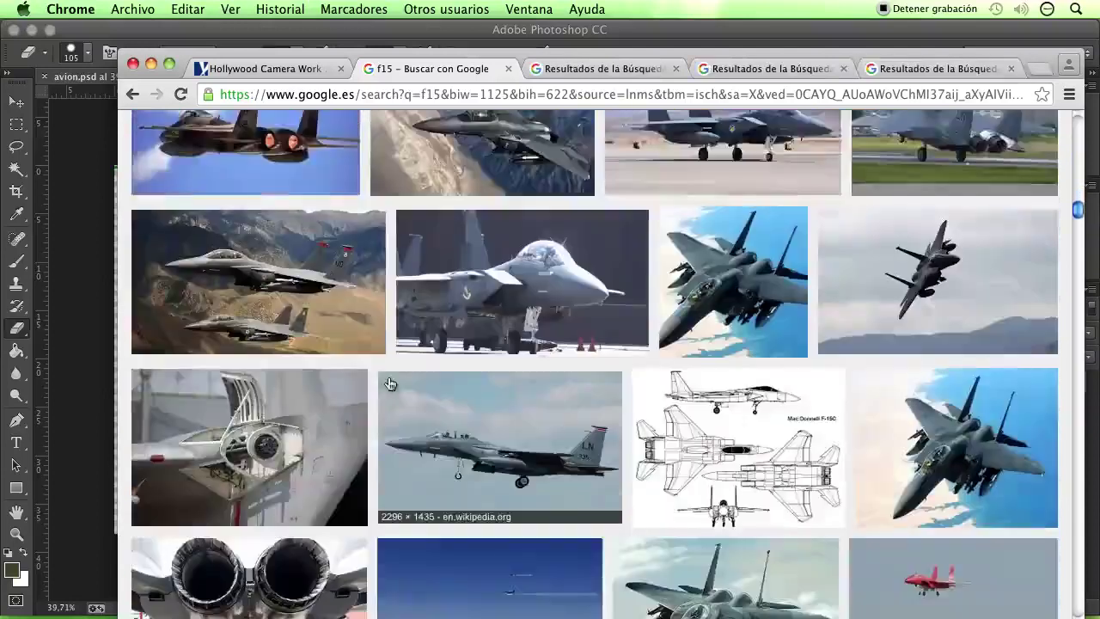
pyautogui.scroll(-1, 389, 384)
pyautogui.scroll(-1, 389, 383)
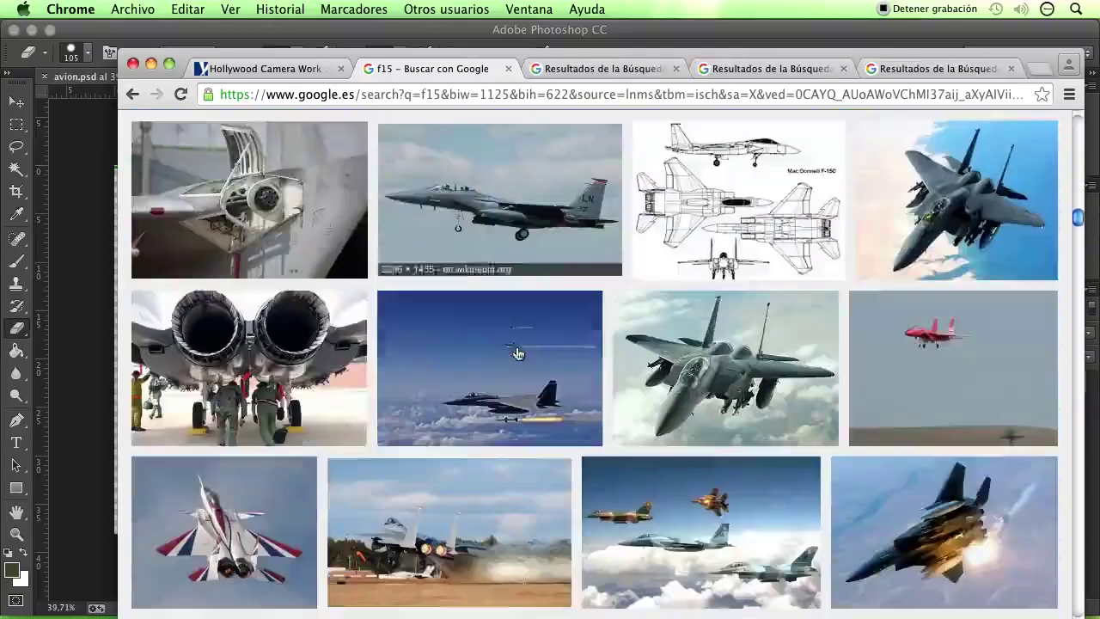
pyautogui.scroll(-4, 903, 259)
pyautogui.scroll(-5, 490, 362)
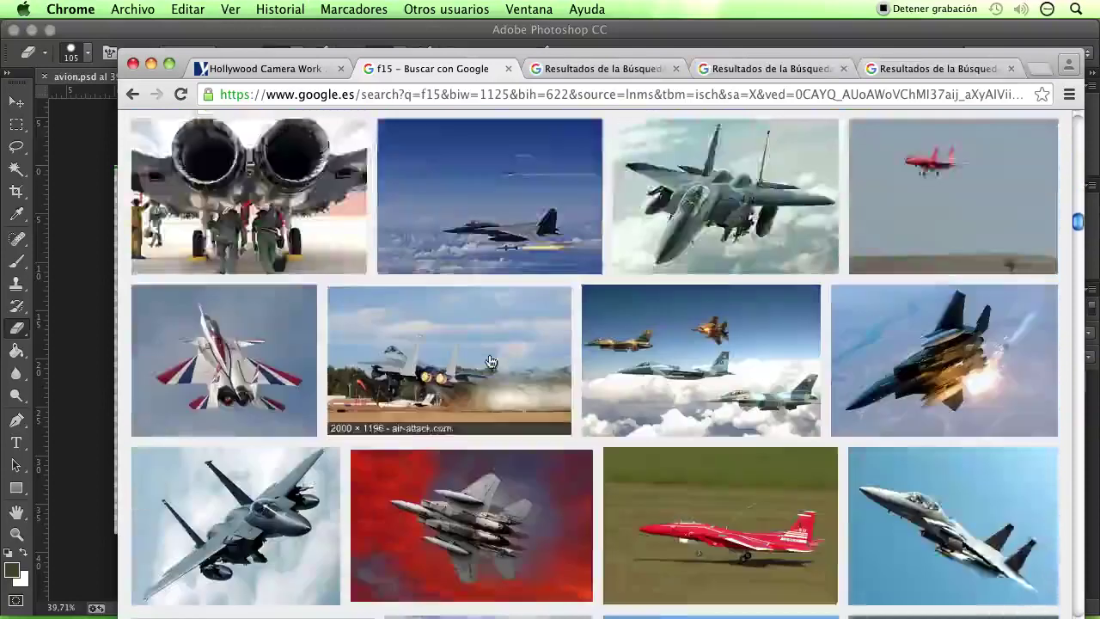
pyautogui.scroll(-4, 490, 362)
pyautogui.scroll(-1, 490, 362)
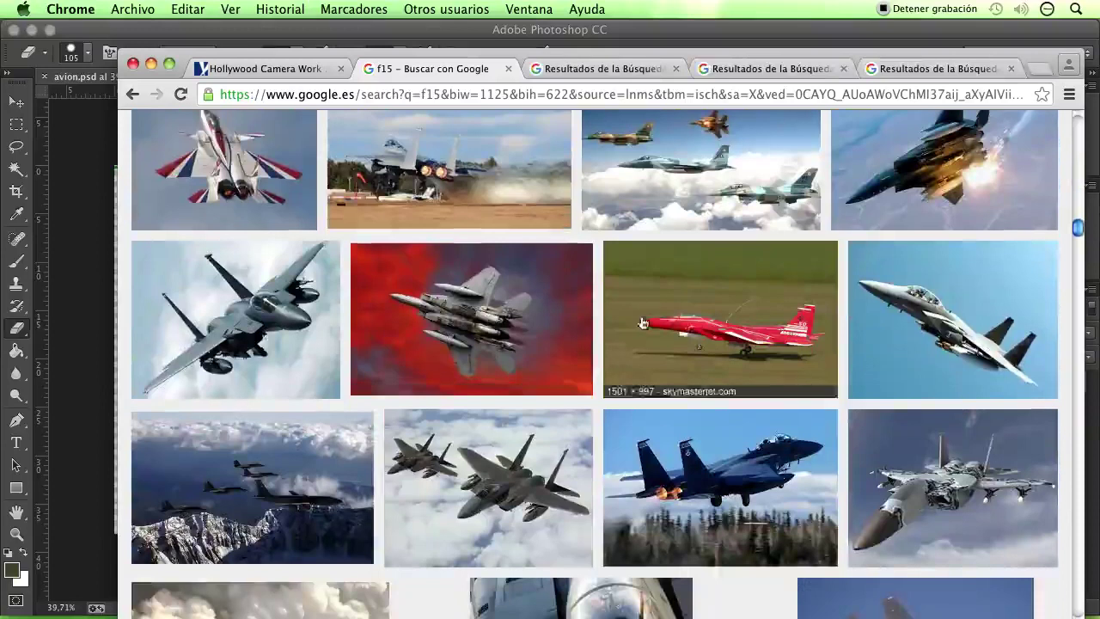
pyautogui.scroll(-5, 453, 386)
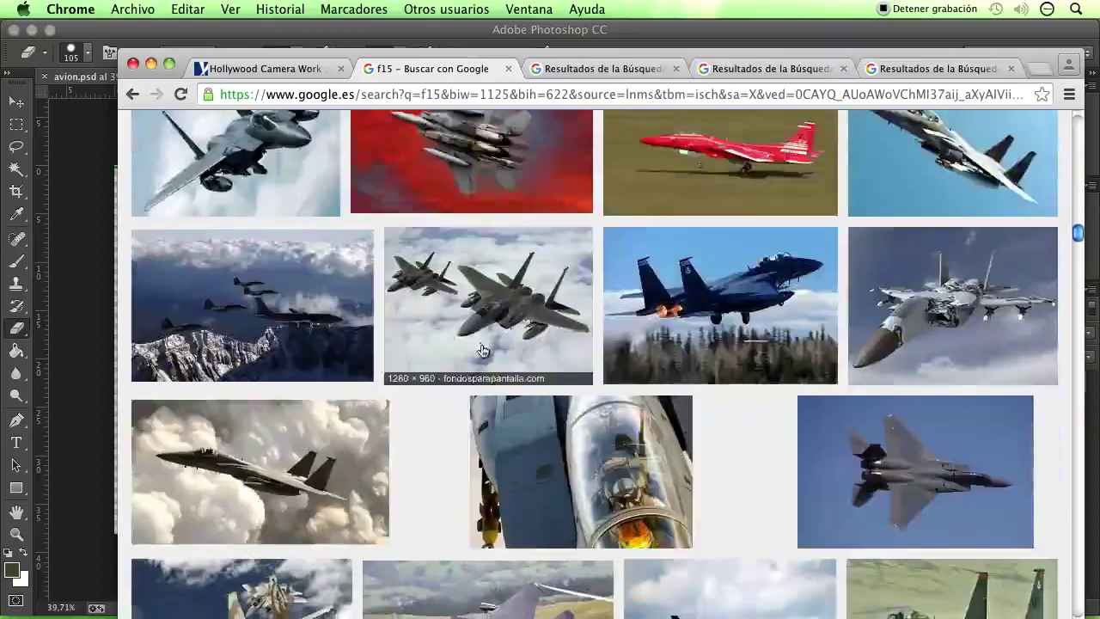
pyautogui.scroll(-3, 454, 389)
pyautogui.scroll(-1, 454, 393)
pyautogui.scroll(-1, 457, 401)
pyautogui.scroll(-4, 455, 395)
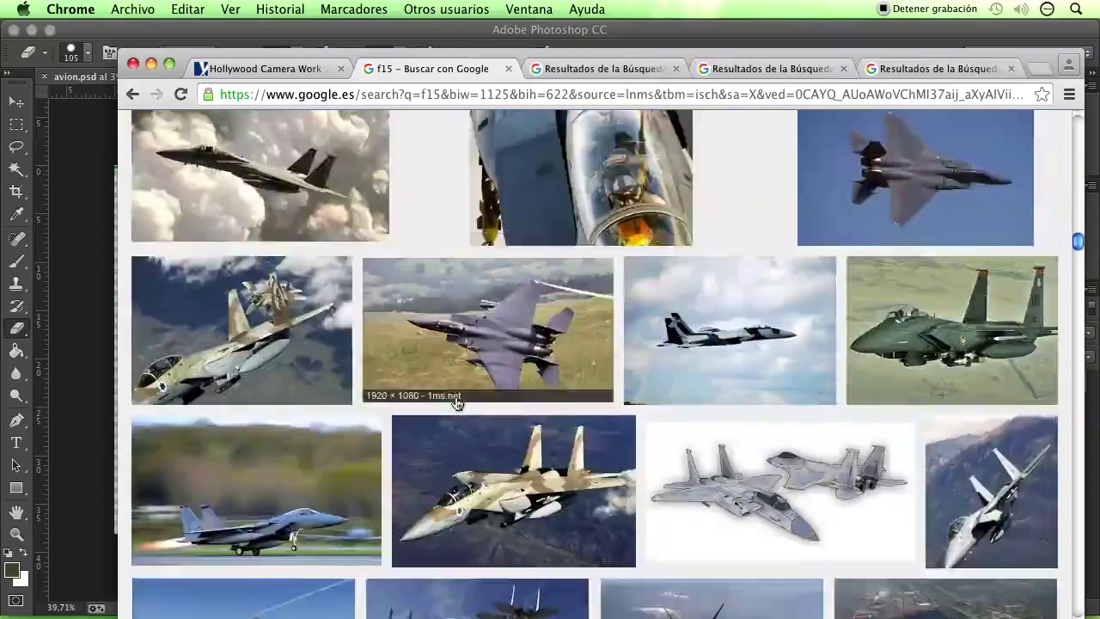
pyautogui.scroll(-2, 456, 397)
pyautogui.scroll(-3, 457, 401)
pyautogui.scroll(-3, 458, 404)
pyautogui.scroll(-1, 458, 404)
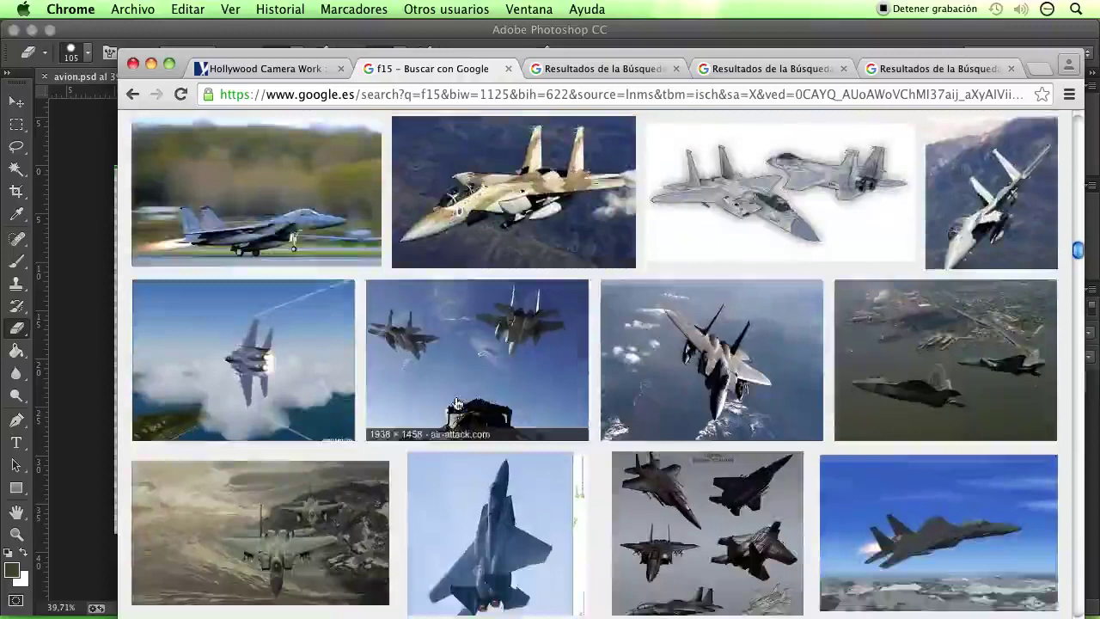
pyautogui.scroll(-2, 458, 404)
pyautogui.scroll(-2, 458, 404)
pyautogui.scroll(-4, 458, 404)
pyautogui.scroll(4, 458, 404)
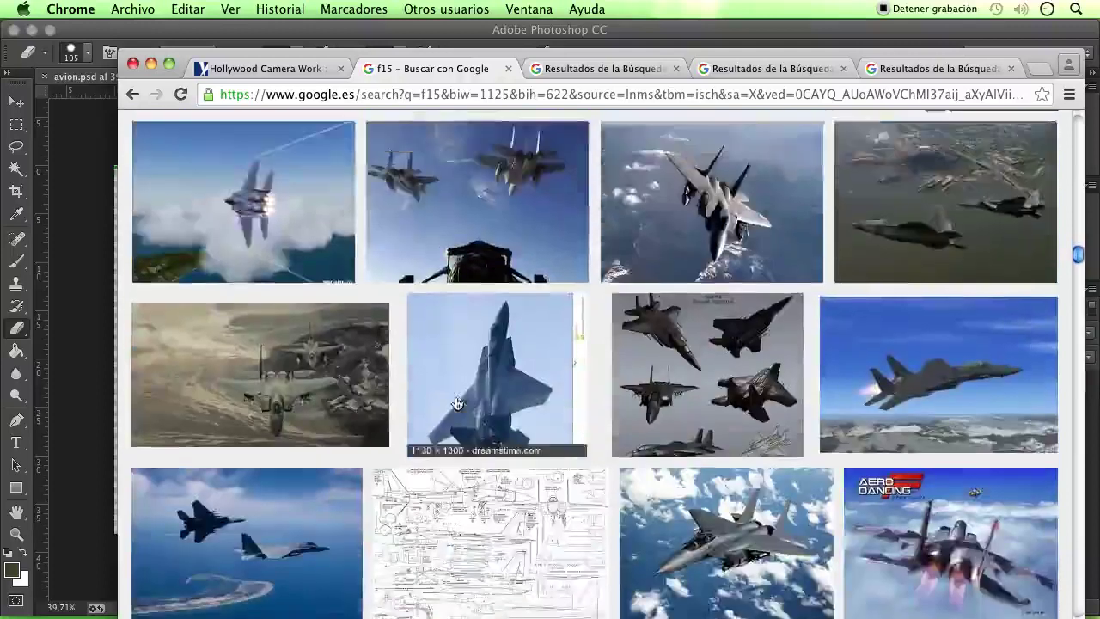
pyautogui.scroll(-2, 458, 404)
pyautogui.scroll(-3, 458, 404)
pyautogui.scroll(-4, 458, 404)
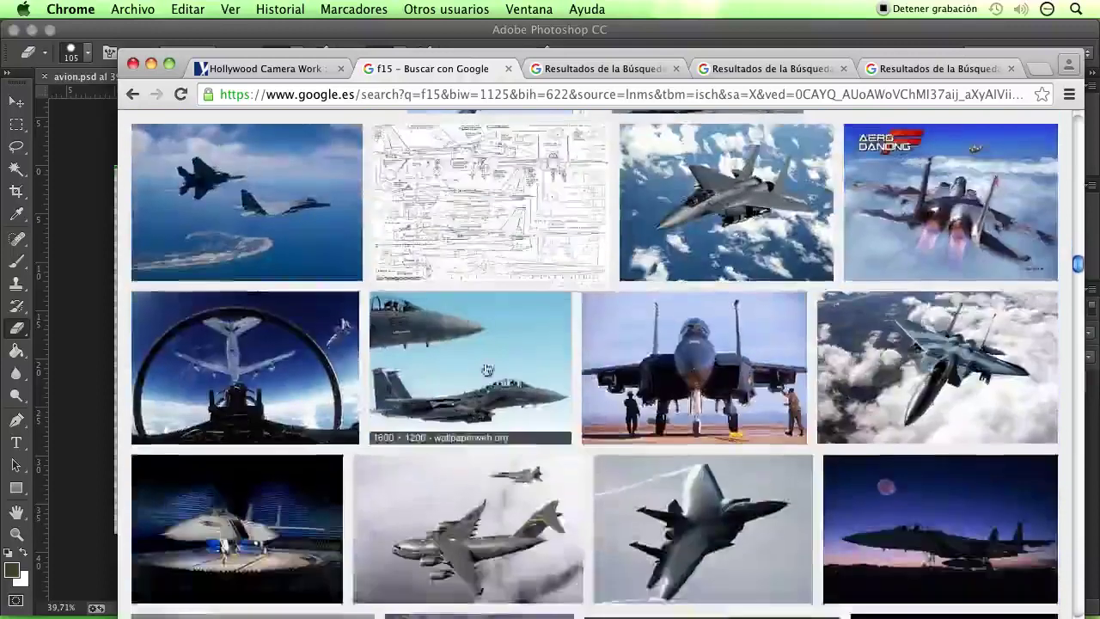
pyautogui.scroll(10, 464, 395)
pyautogui.scroll(10, 490, 386)
pyautogui.scroll(10, 516, 378)
# - Replace the f15 query with 'avion caza' and browse the fighter-jet image results
pyautogui.click(252, 138)
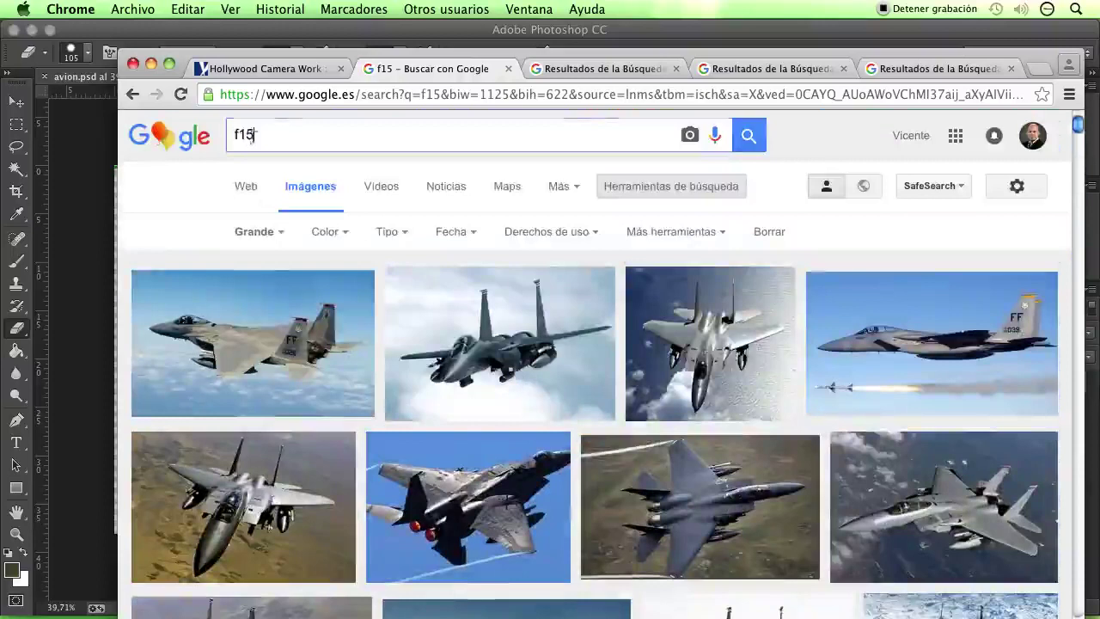
pyautogui.write('avion ')
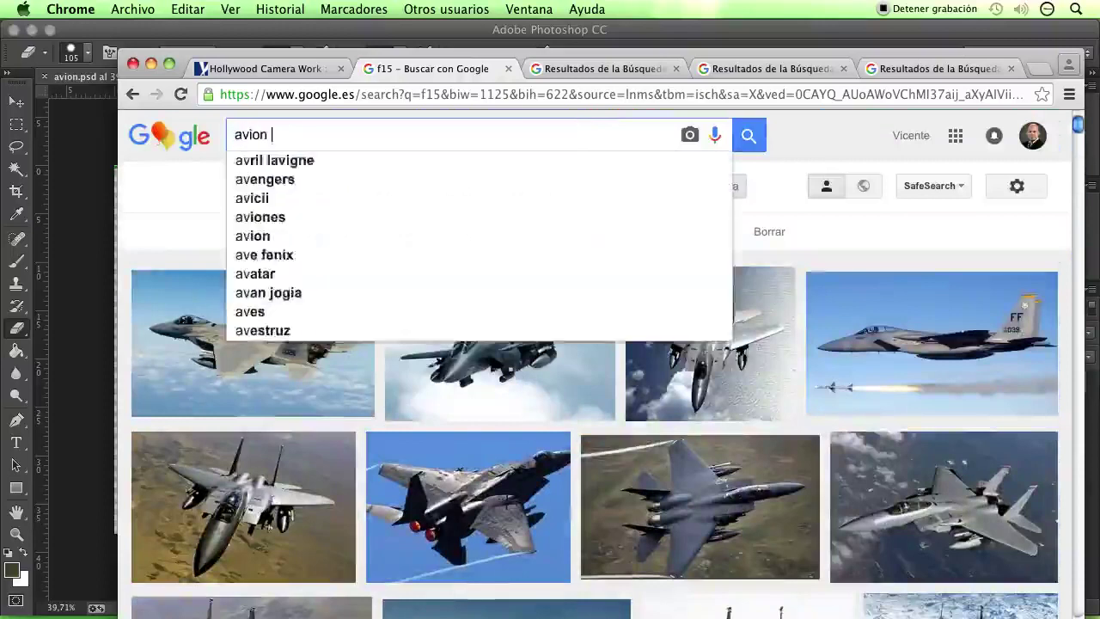
pyautogui.write('cazq')
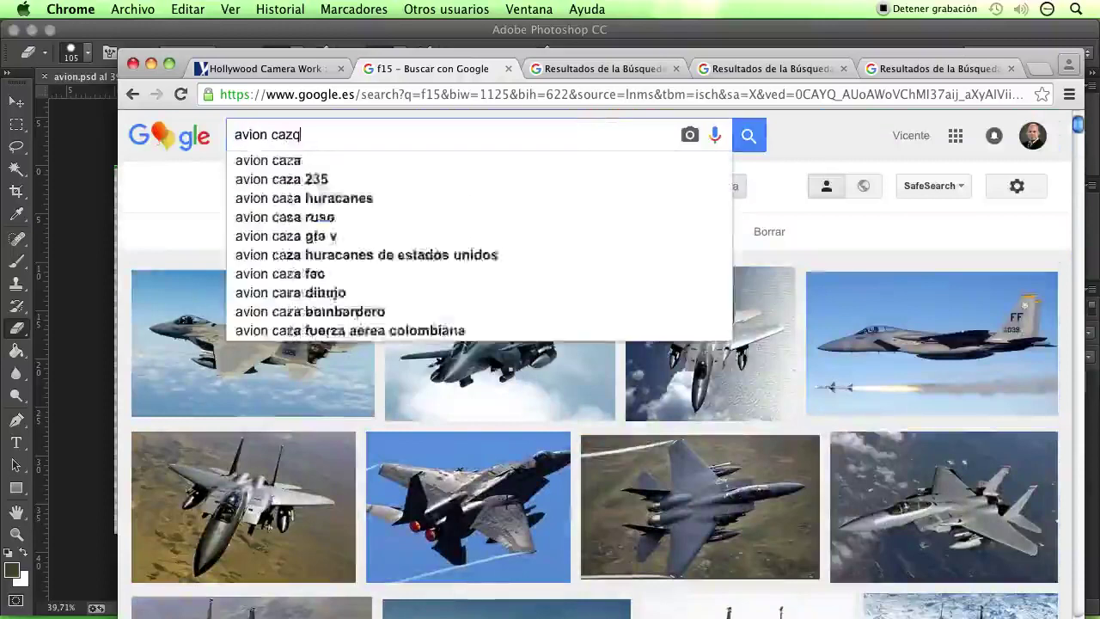
pyautogui.press('Return')
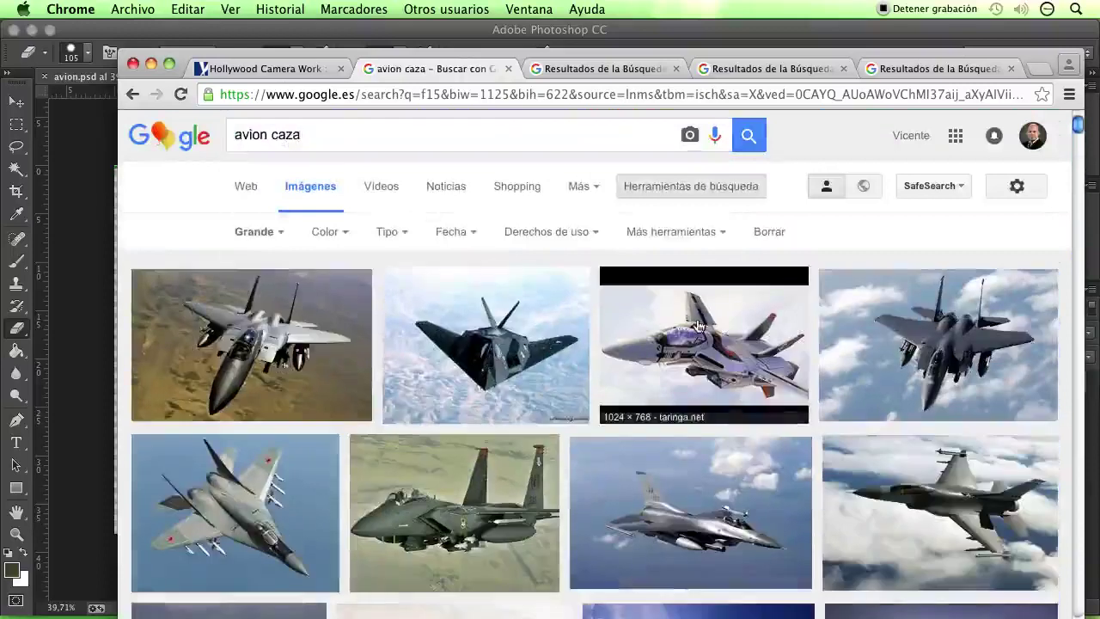
pyautogui.scroll(-3, 698, 324)
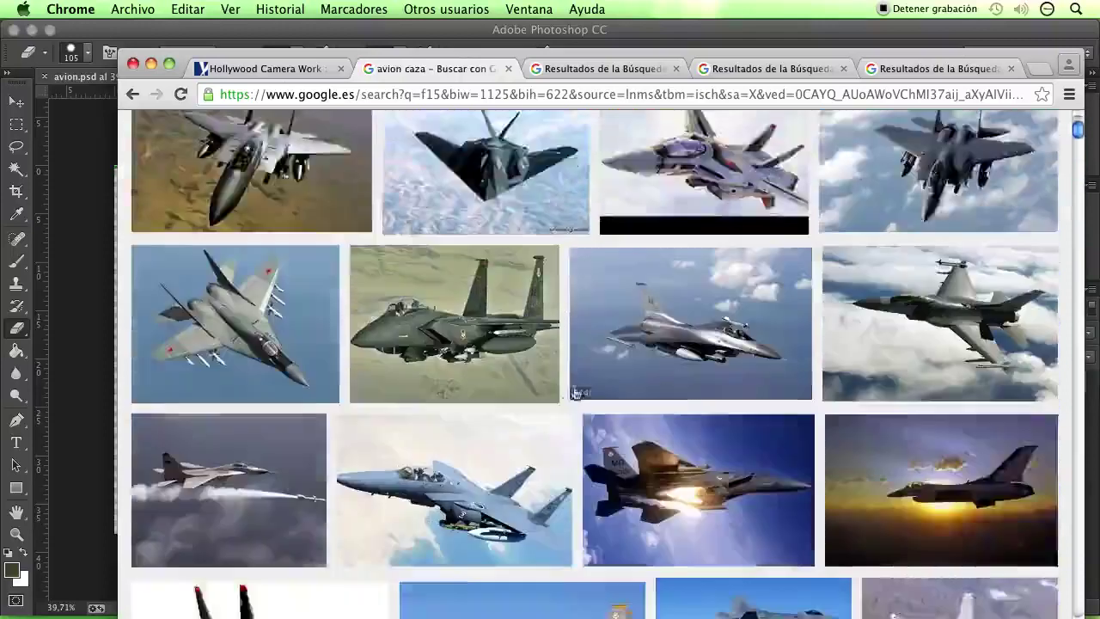
pyautogui.scroll(-2, 608, 381)
pyautogui.scroll(-1, 550, 327)
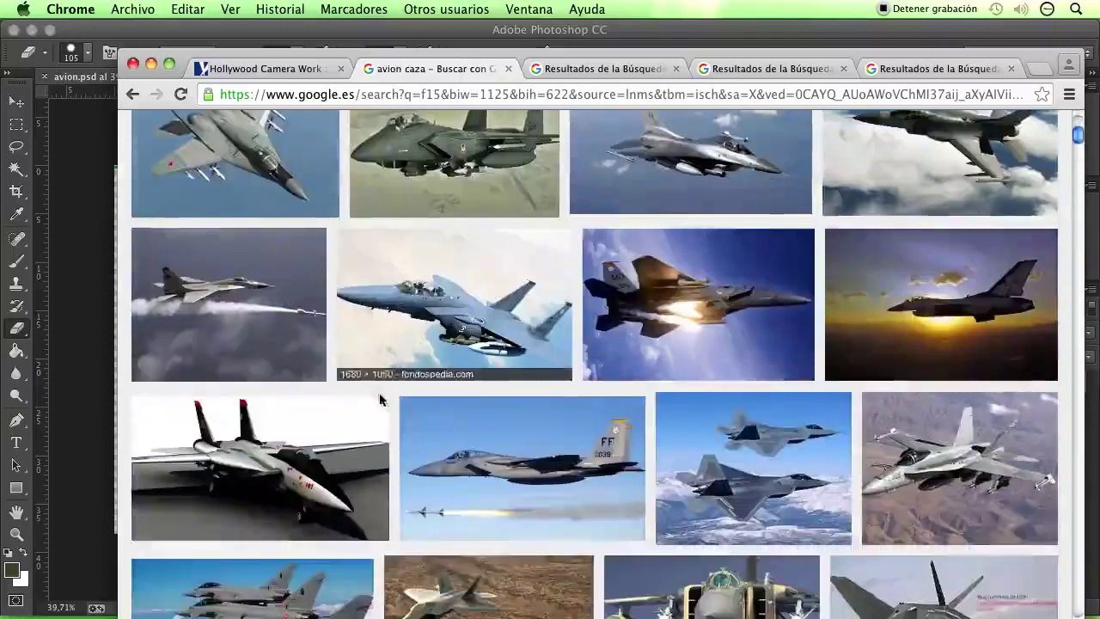
pyautogui.scroll(-1, 551, 307)
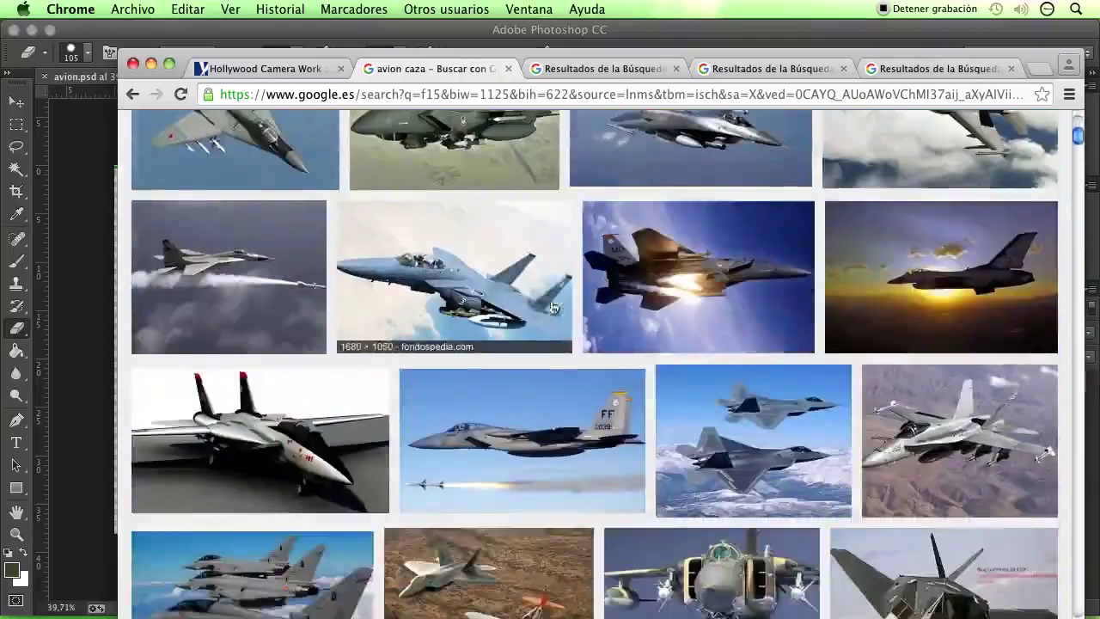
pyautogui.scroll(-2, 551, 307)
pyautogui.scroll(-1, 550, 307)
pyautogui.scroll(10, 509, 420)
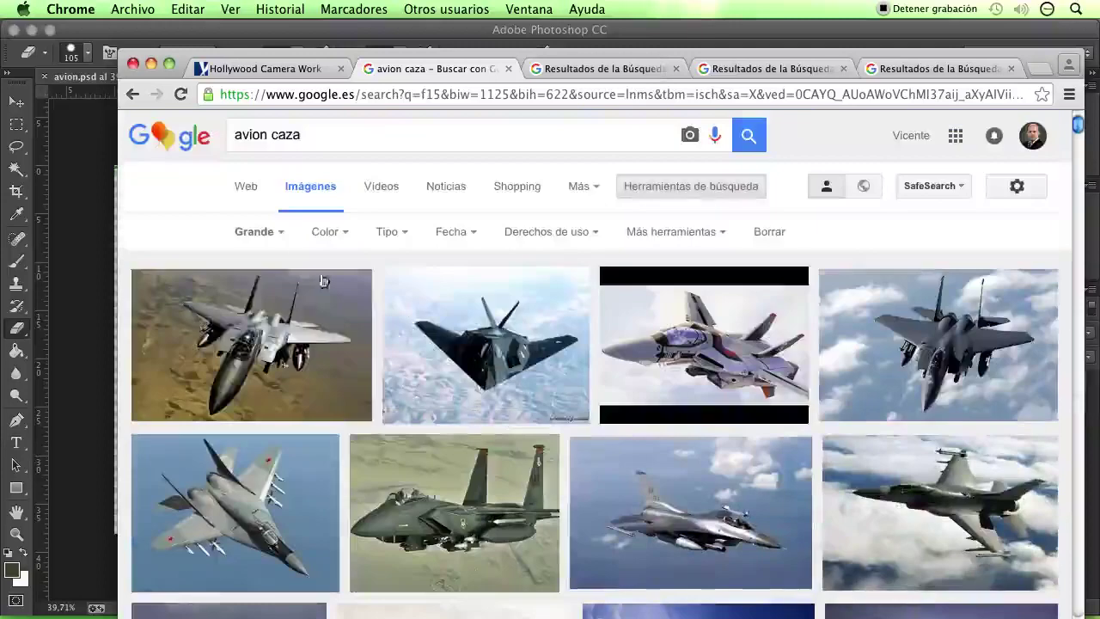
# - Restrict the 'avion caza' image results to sizes larger than 4 MP
pyautogui.click(280, 233)
pyautogui.moveTo(265, 358)
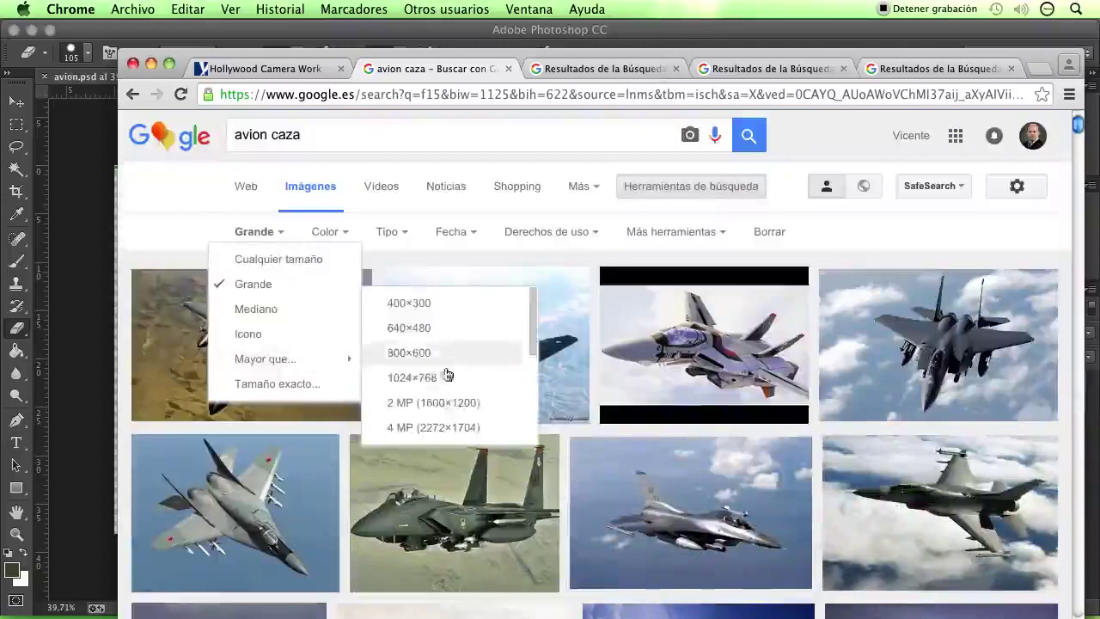
pyautogui.scroll(-1, 447, 375)
pyautogui.scroll(-1, 448, 385)
pyautogui.click(448, 388)
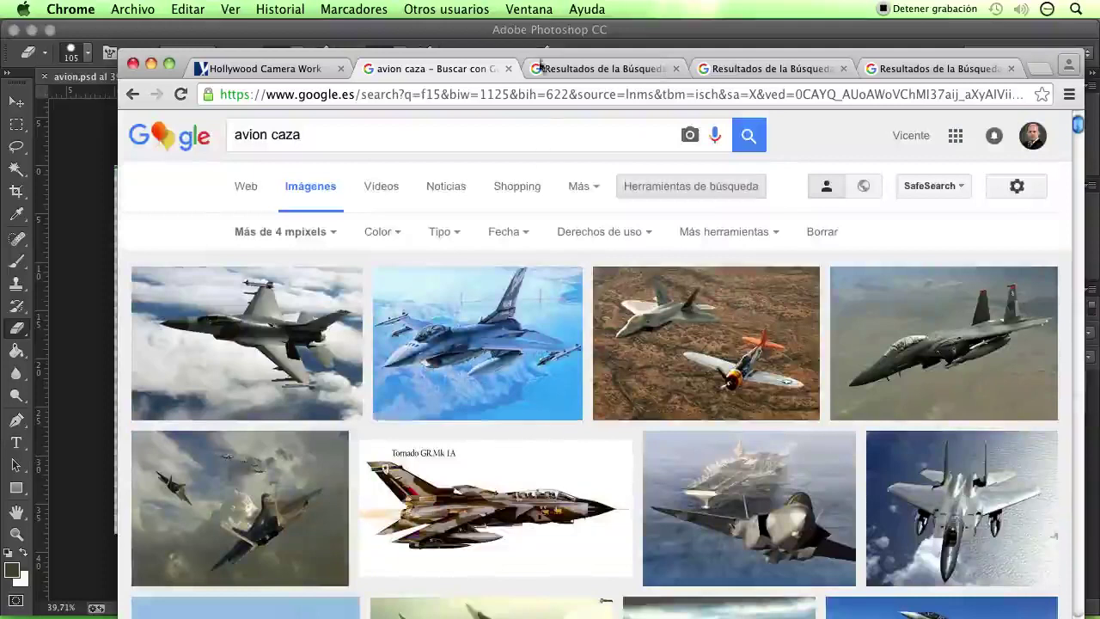
pyautogui.moveTo(542, 67)
pyautogui.mouseDown()
pyautogui.moveTo(580, 49)
pyautogui.moveTo(555, 51)
pyautogui.mouseUp()
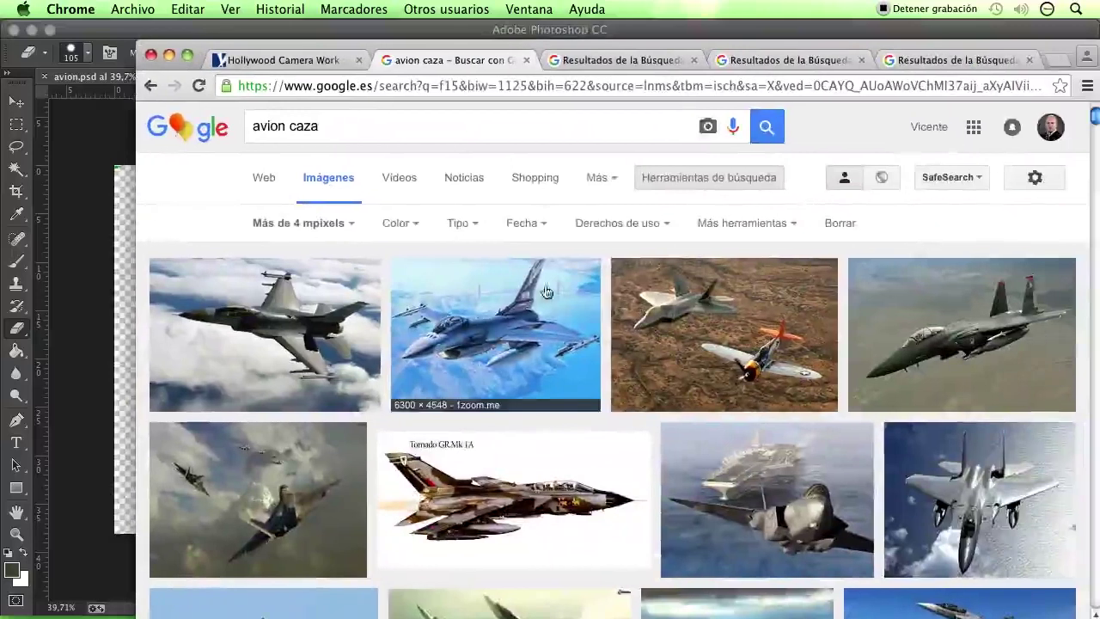
# - Preview the blue F-16 result, then scroll down through many rows of 'avion caza' results
pyautogui.click(511, 343)
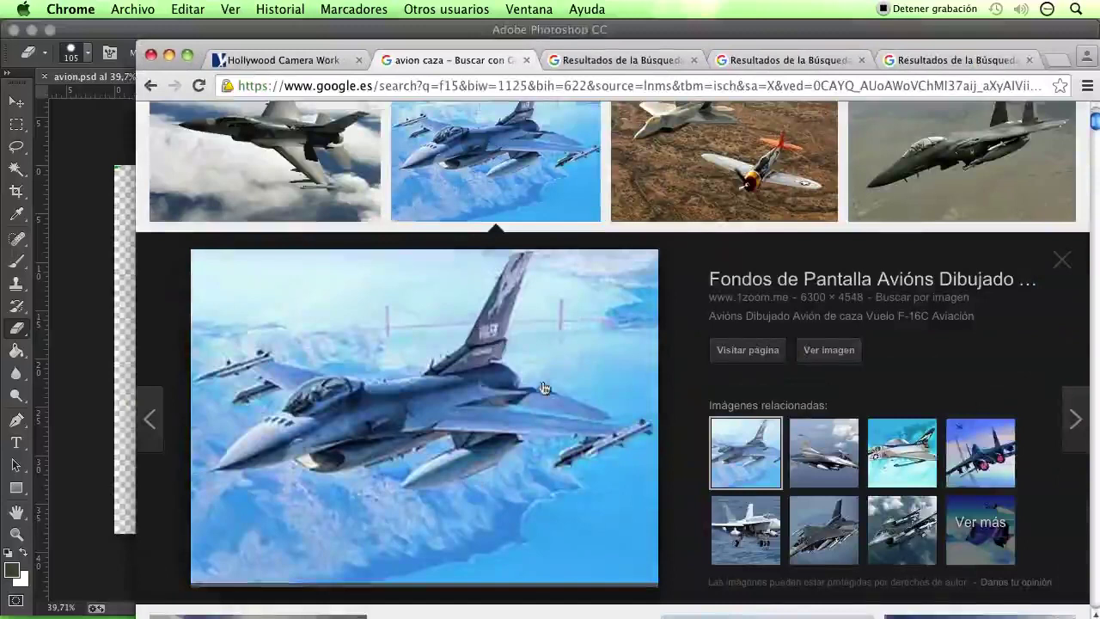
pyautogui.scroll(-2, 550, 392)
pyautogui.scroll(-3, 559, 395)
pyautogui.scroll(-2, 559, 401)
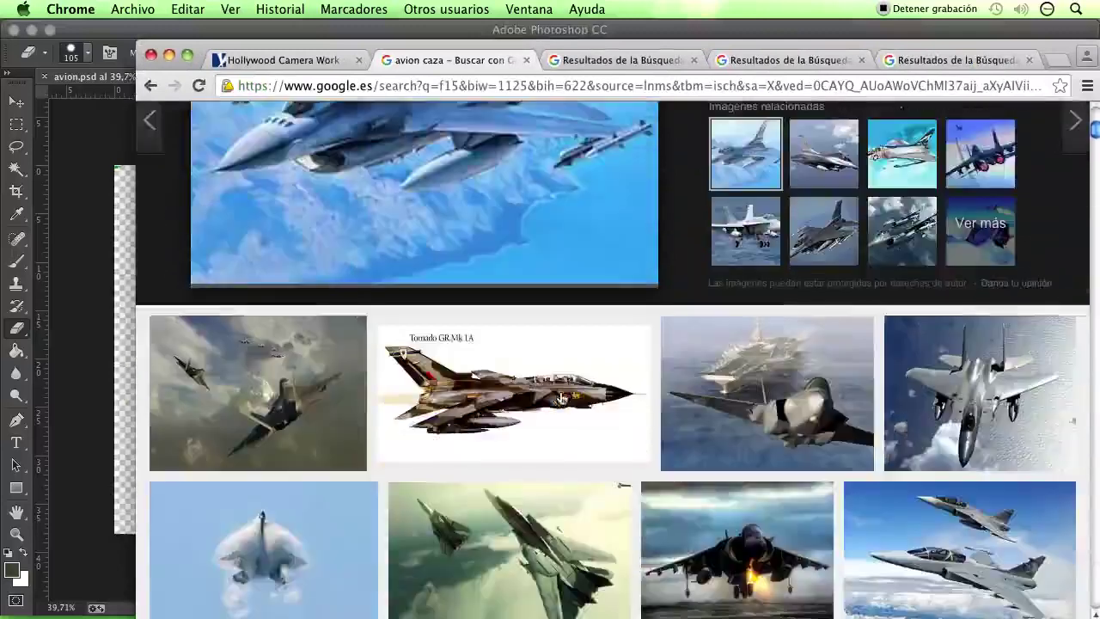
pyautogui.scroll(-4, 563, 397)
pyautogui.scroll(-3, 533, 387)
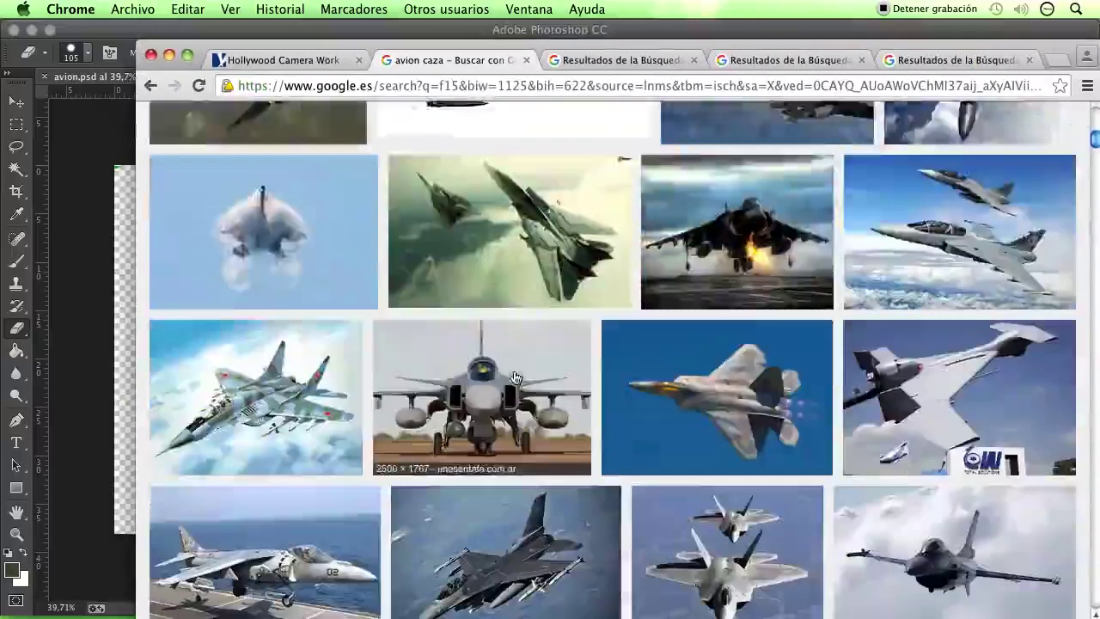
pyautogui.scroll(-3, 516, 378)
pyautogui.scroll(-3, 514, 378)
pyautogui.scroll(-3, 514, 379)
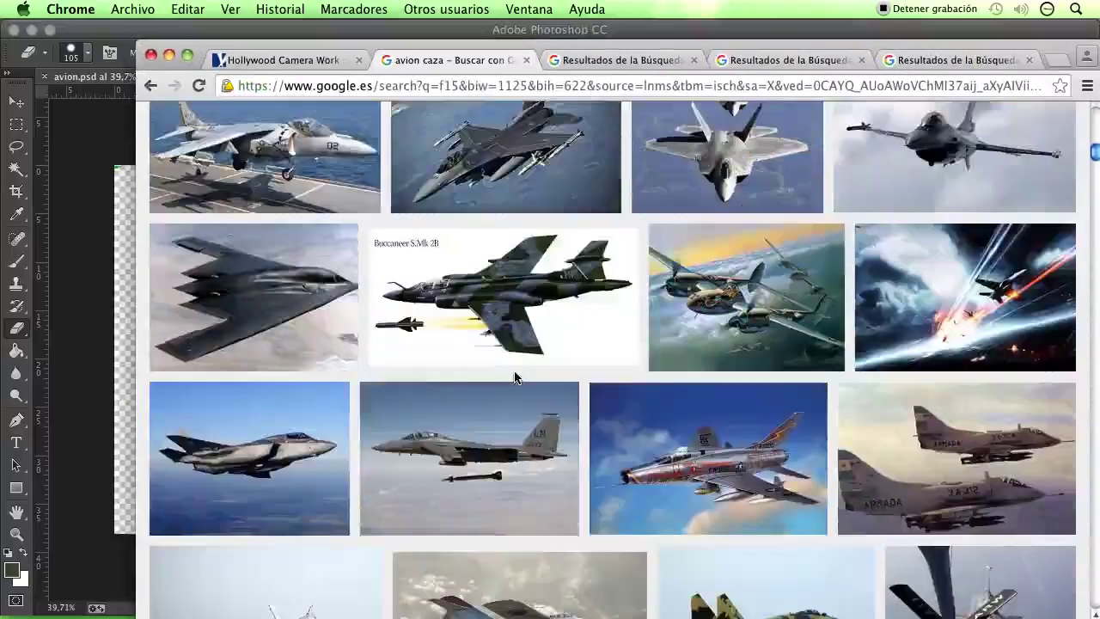
pyautogui.scroll(-3, 514, 379)
pyautogui.scroll(-3, 514, 378)
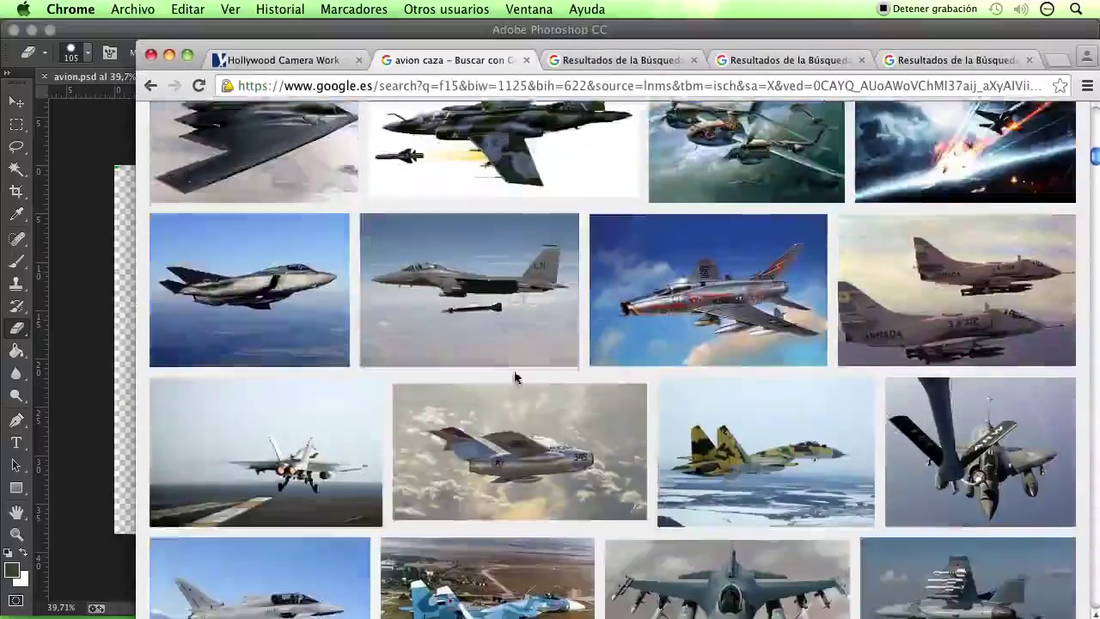
pyautogui.scroll(-3, 514, 378)
pyautogui.scroll(-1, 514, 379)
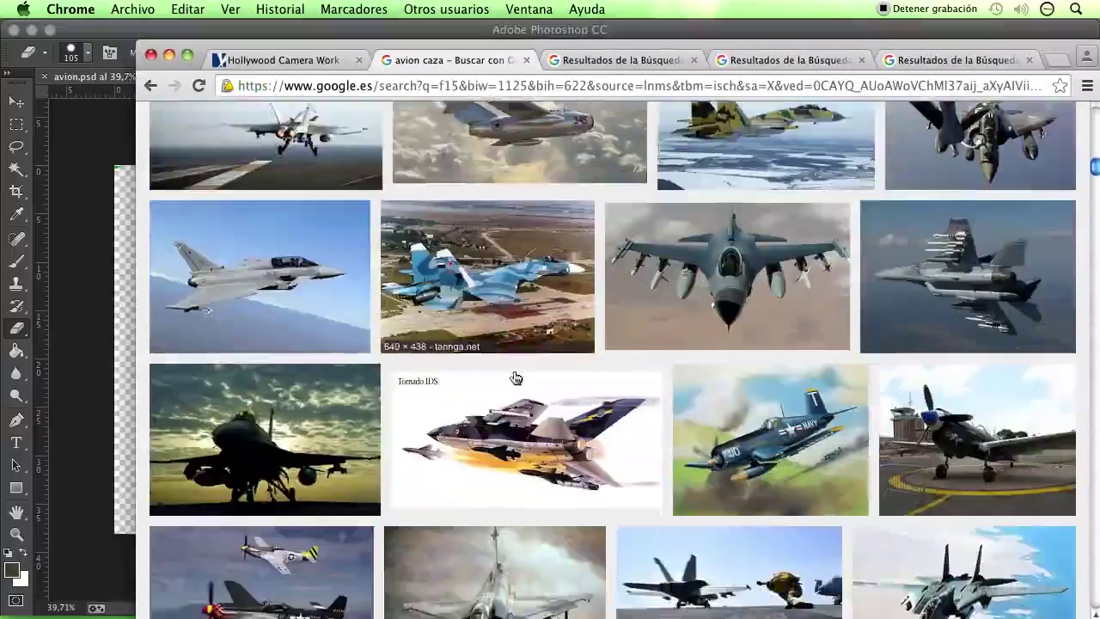
pyautogui.scroll(-2, 513, 378)
pyautogui.scroll(-2, 514, 379)
pyautogui.scroll(-2, 514, 378)
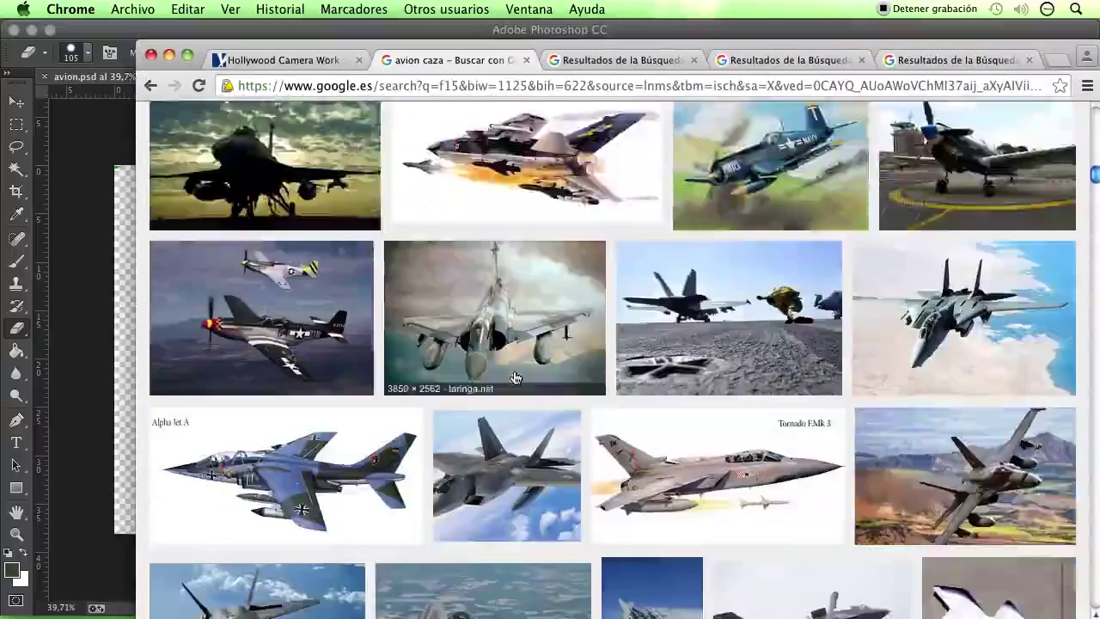
pyautogui.scroll(-2, 514, 379)
pyautogui.scroll(-1, 514, 378)
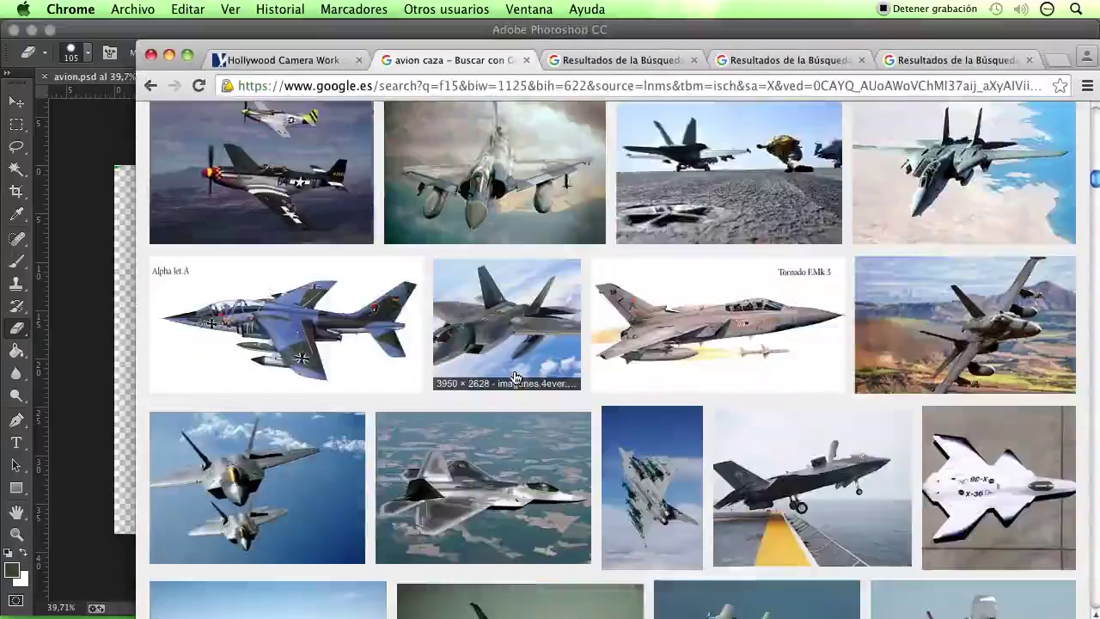
pyautogui.scroll(-3, 514, 378)
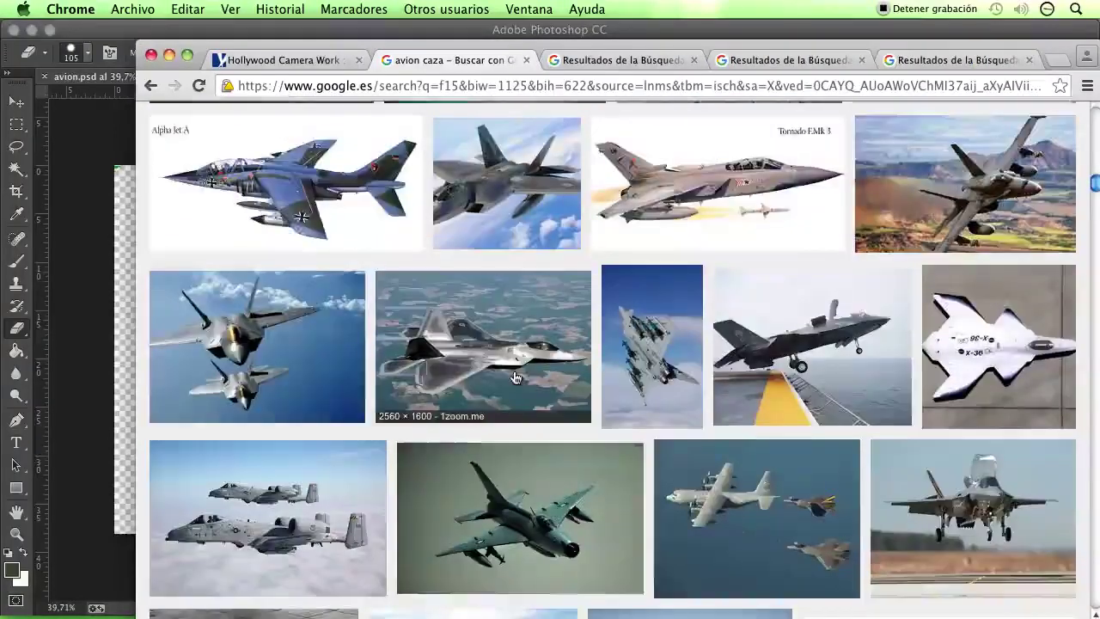
pyautogui.scroll(-2, 514, 378)
pyautogui.scroll(-2, 514, 378)
pyautogui.scroll(-3, 514, 378)
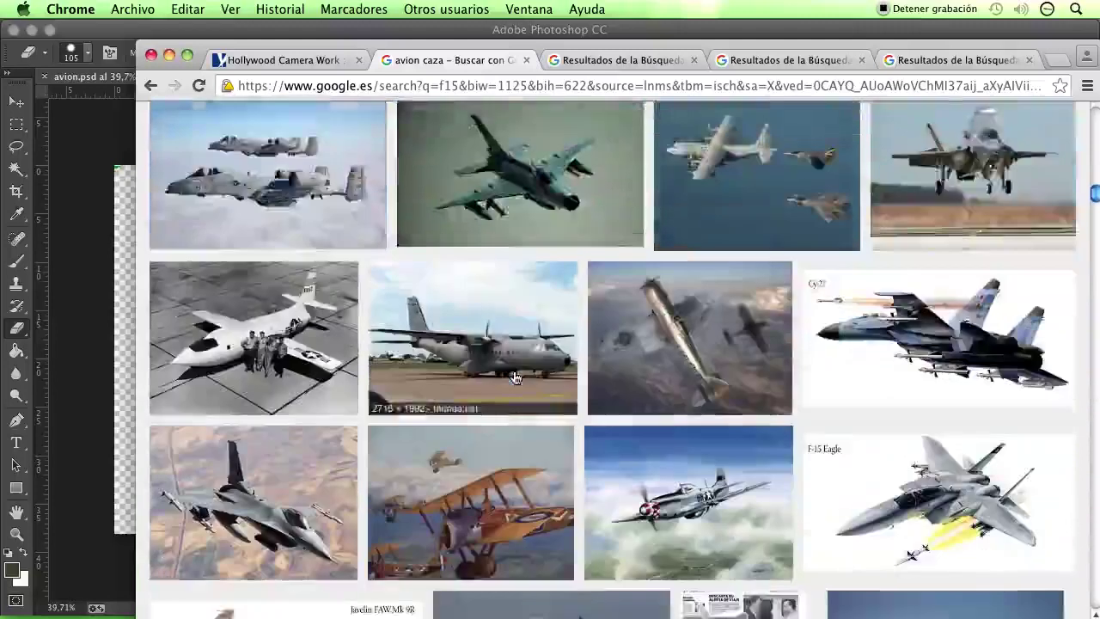
pyautogui.scroll(-3, 514, 378)
pyautogui.scroll(-2, 514, 378)
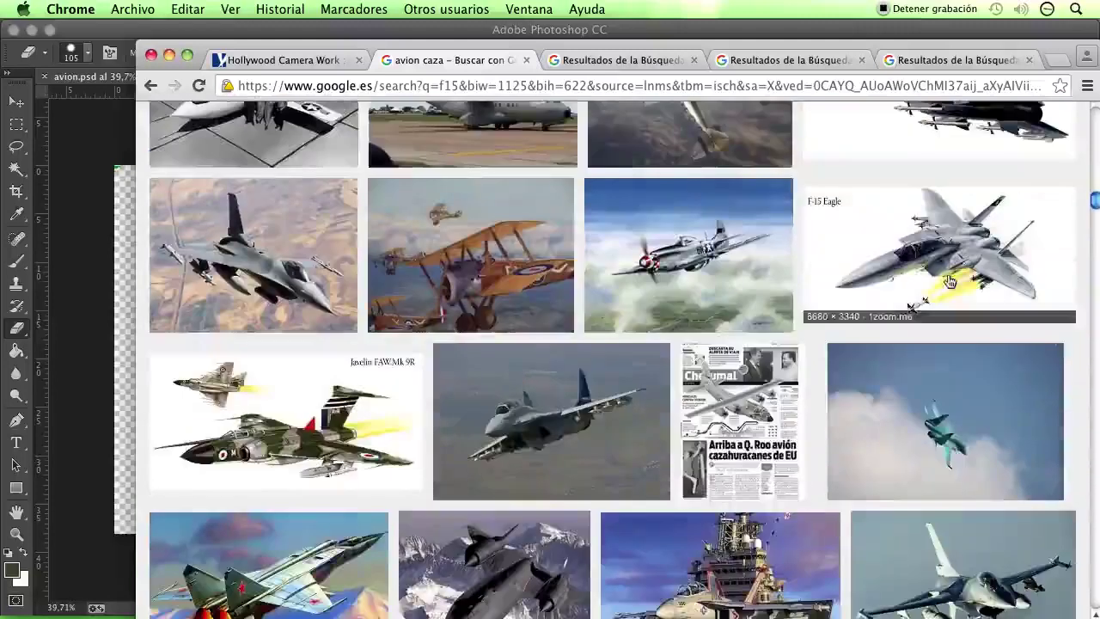
pyautogui.moveTo(773, 46)
pyautogui.mouseDown()
pyautogui.moveTo(838, 146)
pyautogui.moveTo(864, 238)
pyautogui.moveTo(822, 152)
pyautogui.moveTo(767, 84)
pyautogui.mouseUp()
pyautogui.scroll(-3, 675, 309)
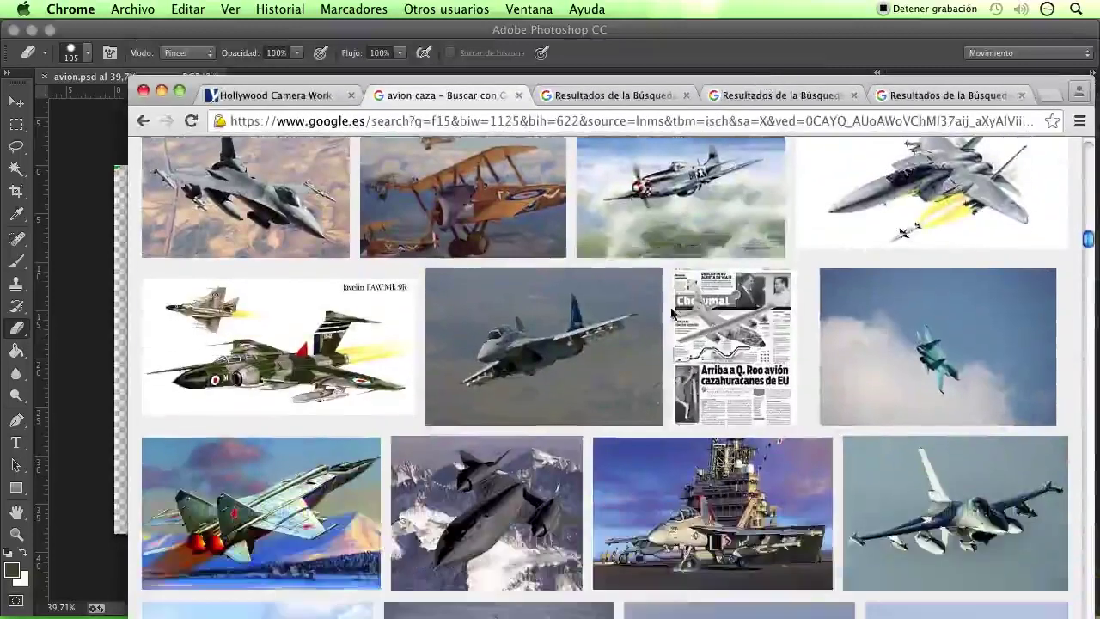
pyautogui.scroll(-1, 653, 257)
pyautogui.scroll(-3, 637, 313)
pyautogui.scroll(-2, 637, 313)
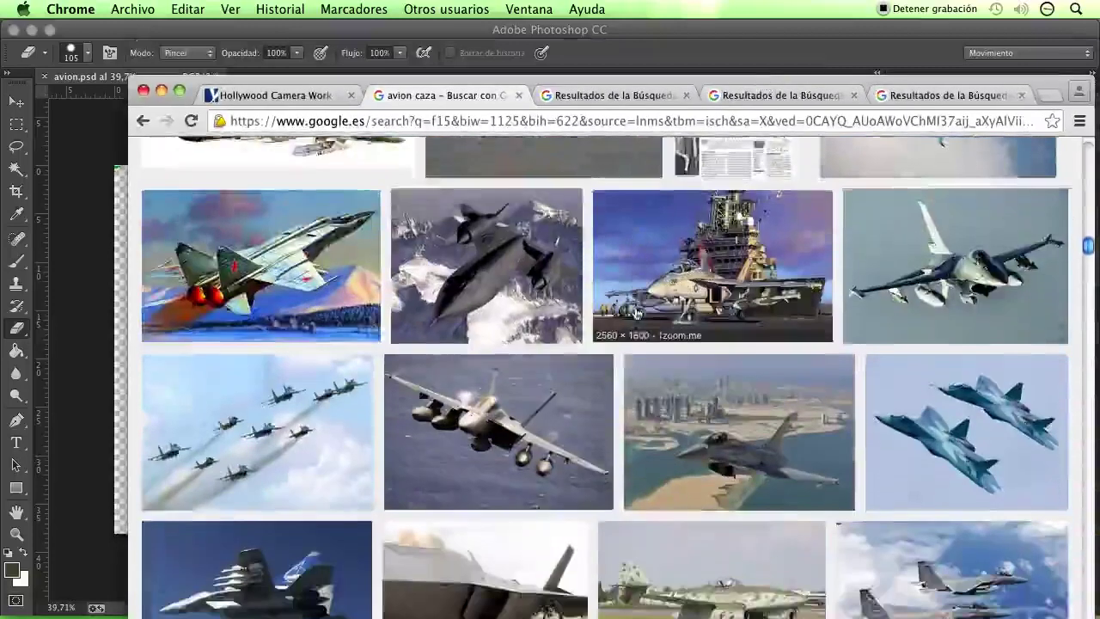
pyautogui.scroll(-2, 637, 313)
pyautogui.scroll(-3, 637, 313)
pyautogui.scroll(-3, 637, 313)
pyautogui.scroll(-3, 637, 313)
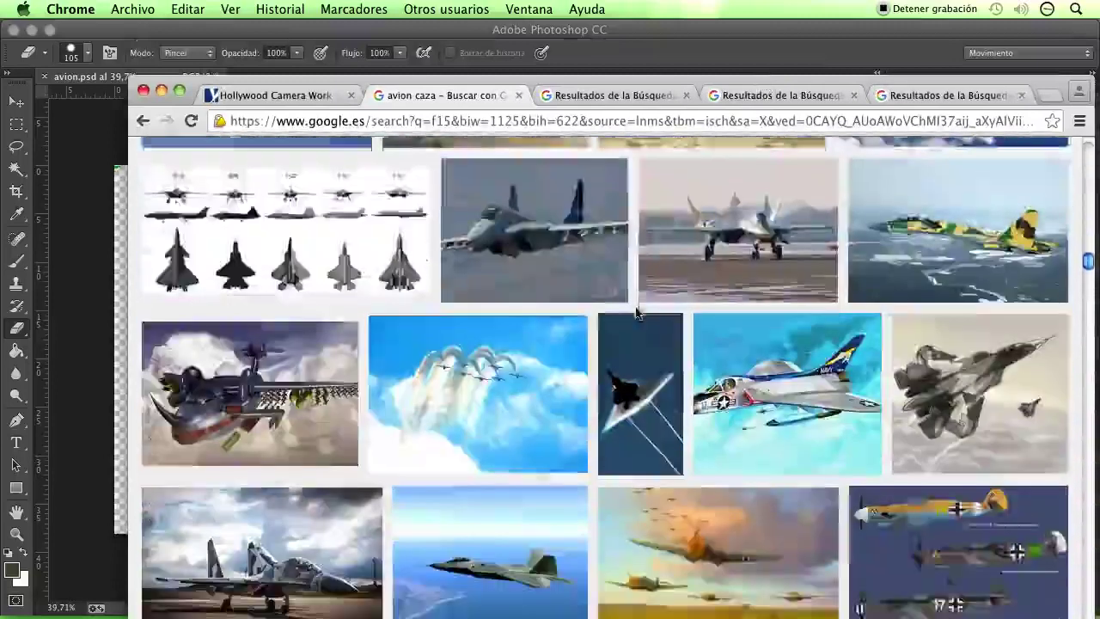
pyautogui.scroll(-2, 637, 313)
pyautogui.scroll(-3, 637, 313)
pyautogui.scroll(-3, 637, 313)
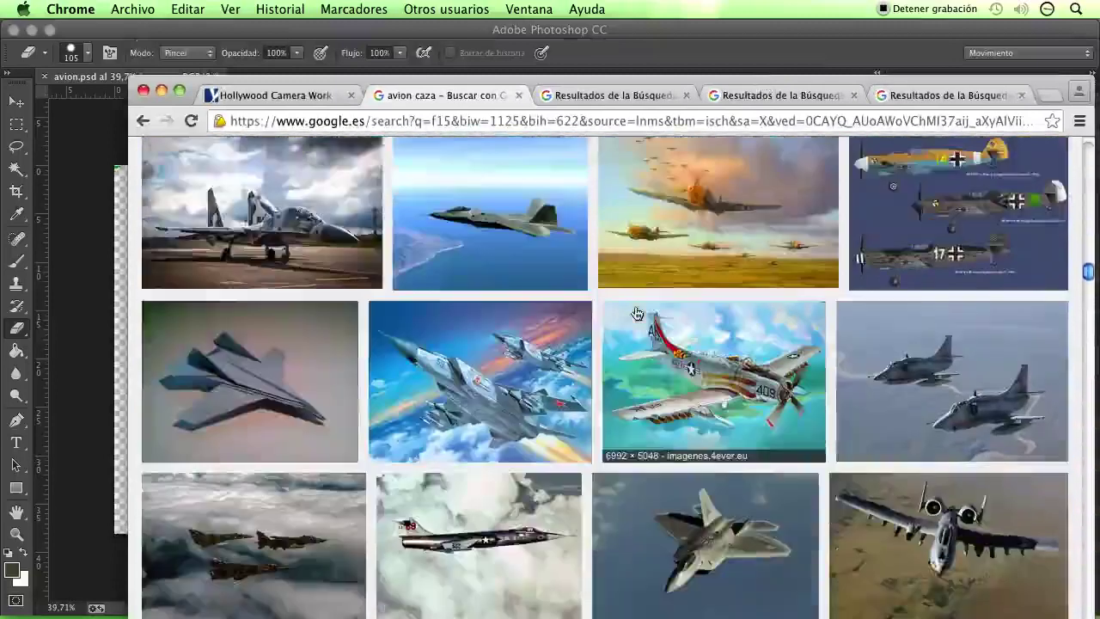
pyautogui.scroll(-3, 637, 313)
pyautogui.scroll(-2, 637, 313)
pyautogui.scroll(-3, 637, 312)
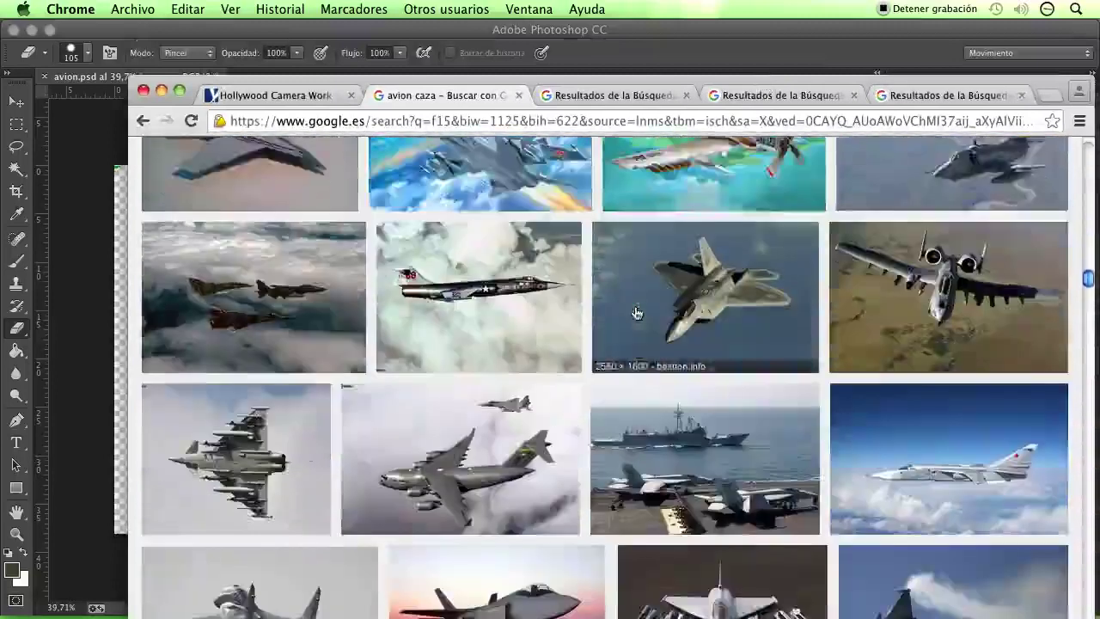
pyautogui.scroll(-3, 637, 313)
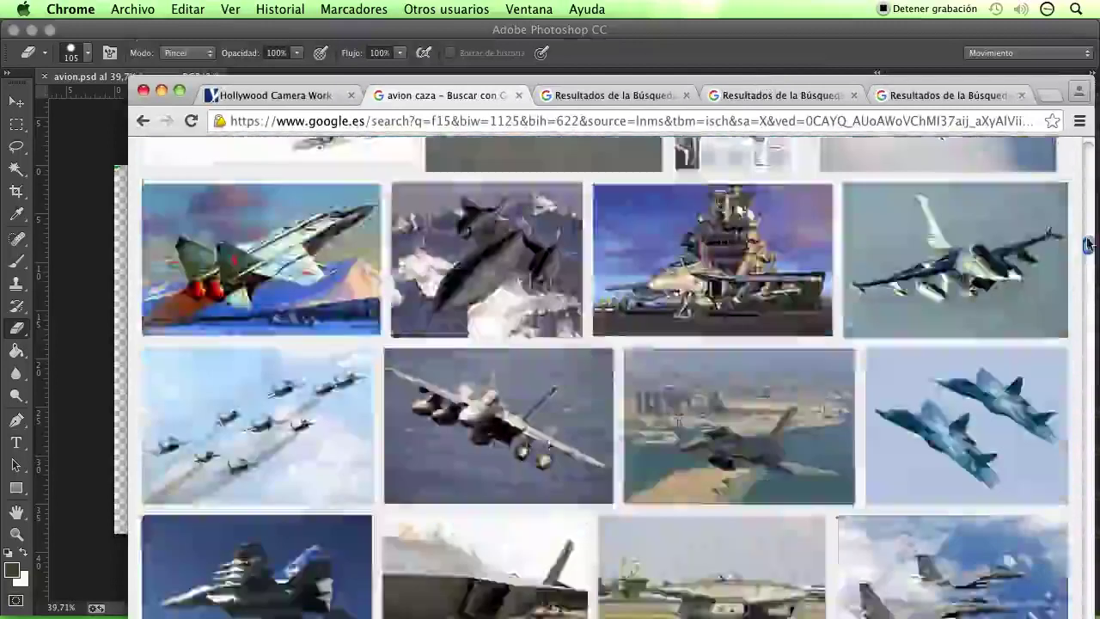
# - Save the full-size blue F-16 image 333213-alexfas01.jpg to the desktop
pyautogui.moveTo(1089, 281); pyautogui.dragTo(1089, 151)
pyautogui.click(527, 411)
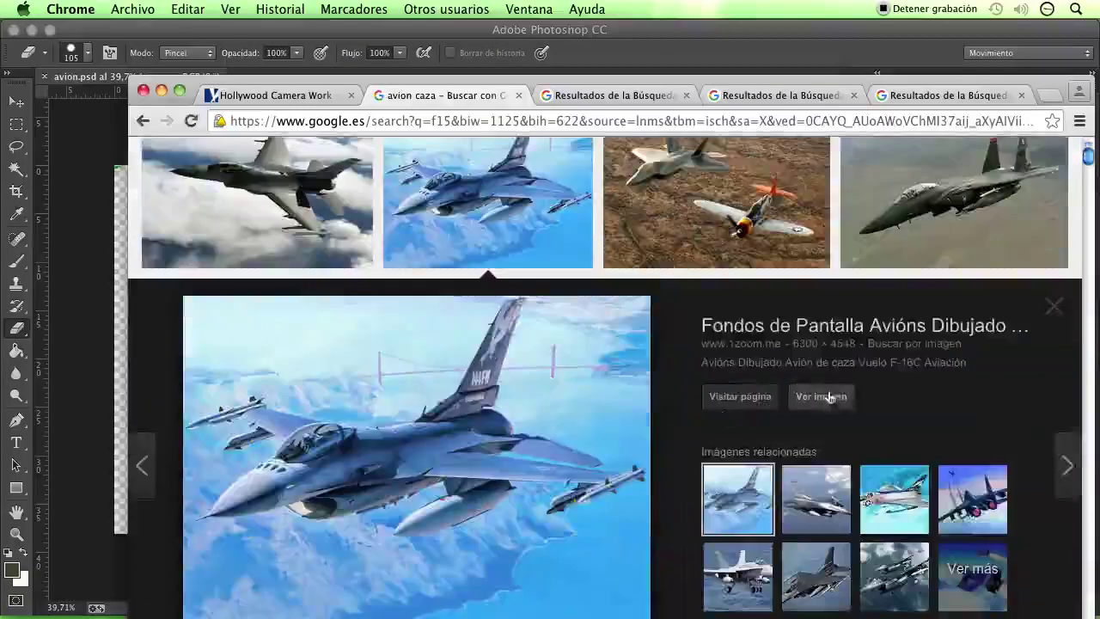
pyautogui.click(830, 397)
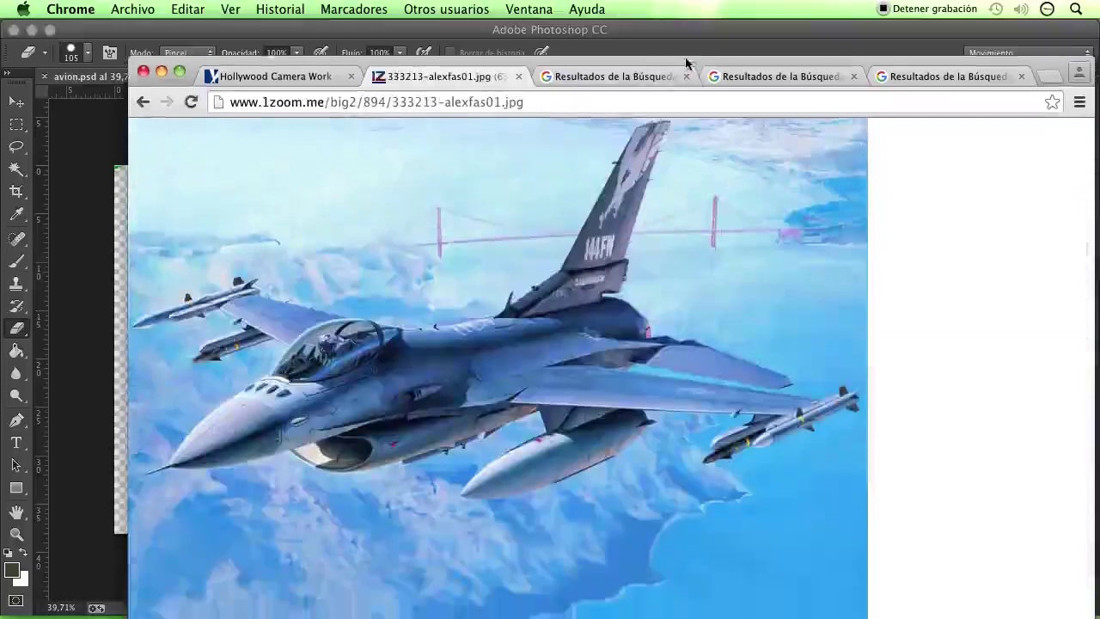
pyautogui.moveTo(685, 77); pyautogui.dragTo(686, 30)
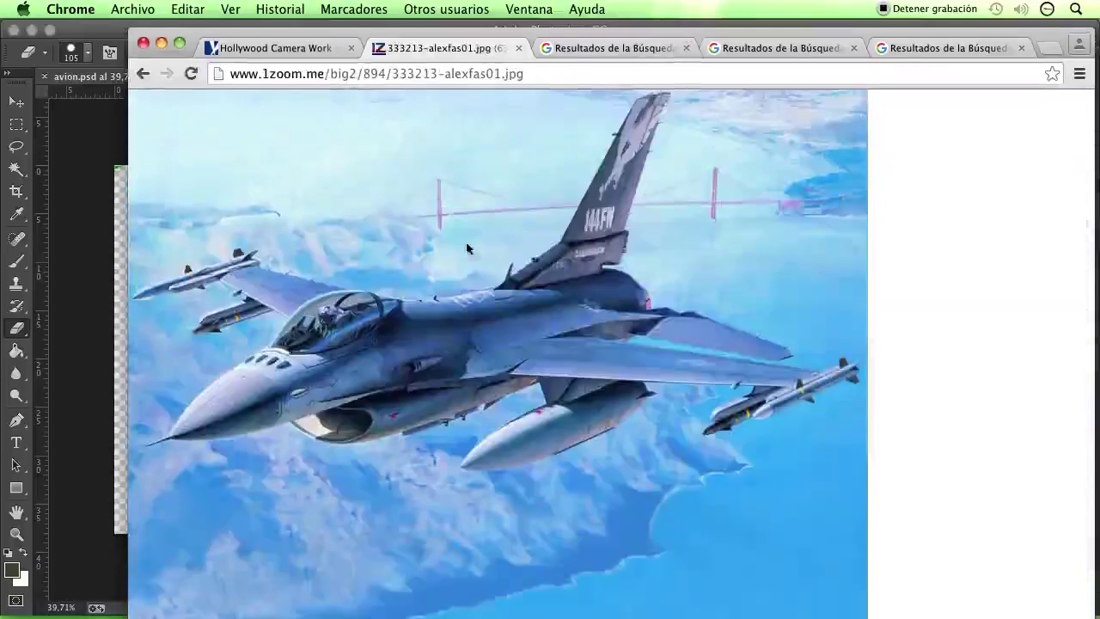
pyautogui.rightClick(465, 244)
pyautogui.click(699, 321)
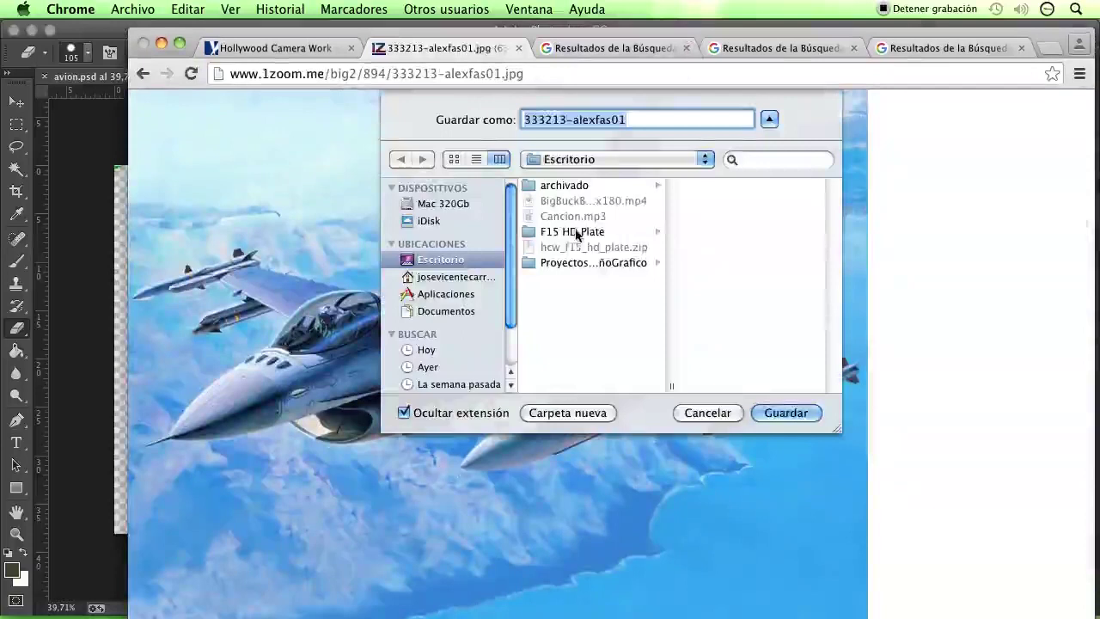
pyautogui.click(787, 413)
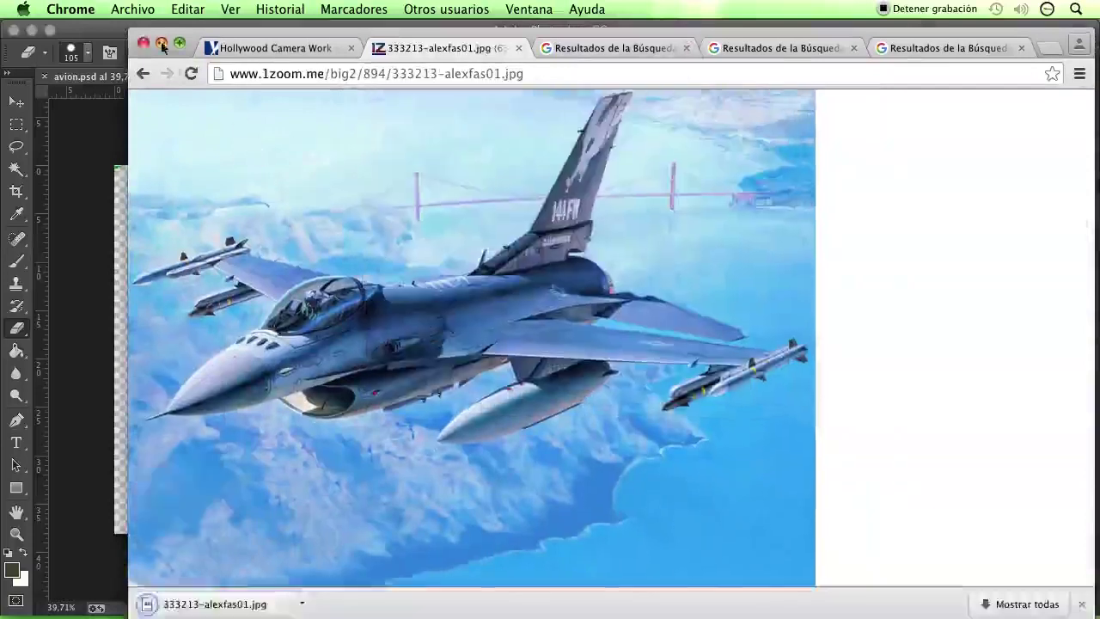
# - Open the F-16 photo 333213-alexfas01.jpg from the Desktop
pyautogui.click(162, 44)
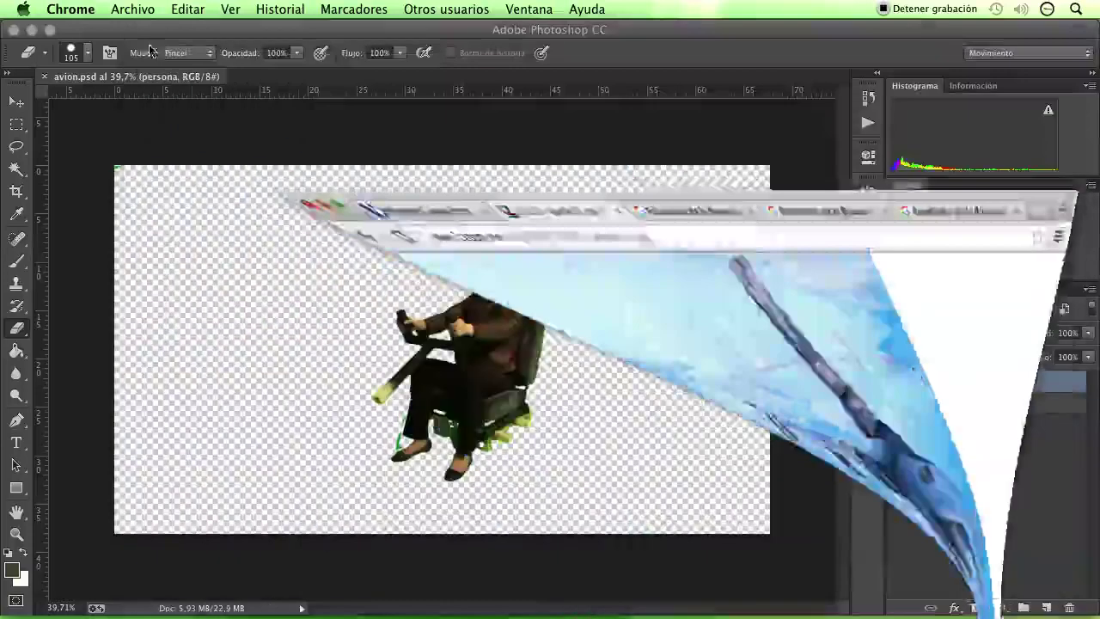
pyautogui.press('super+o')
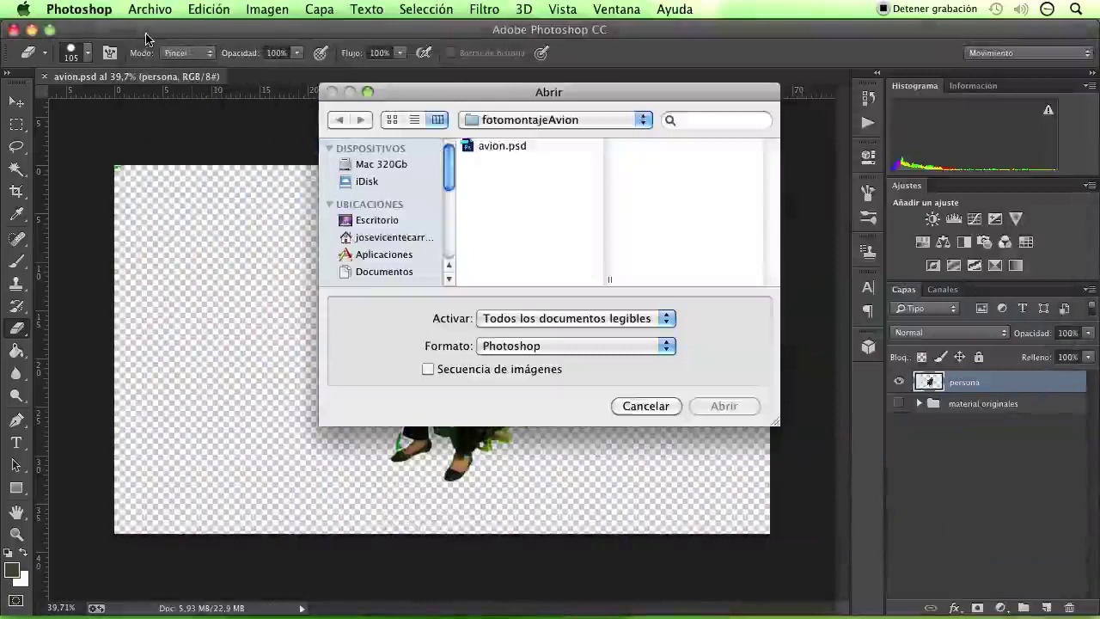
pyautogui.click(387, 225)
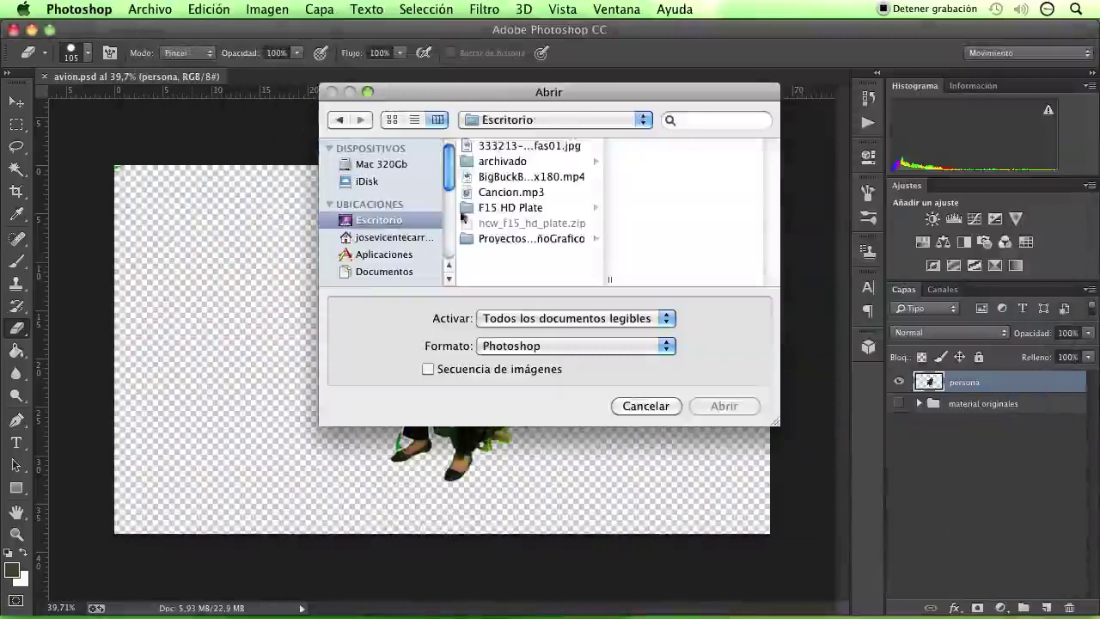
pyautogui.click(522, 148)
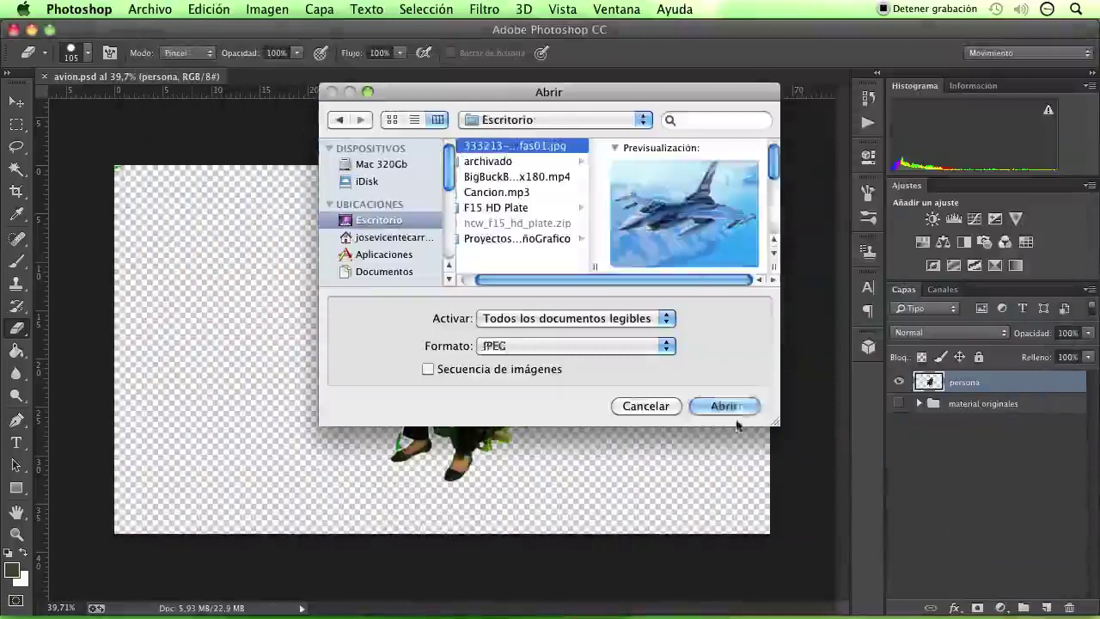
pyautogui.click(717, 410)
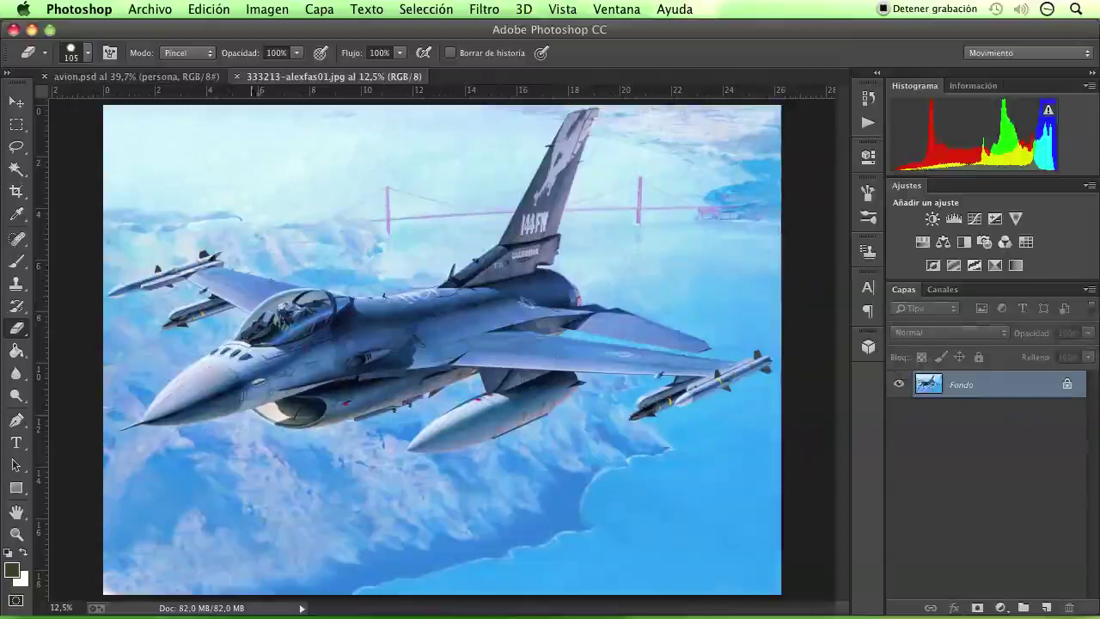
# - Check the F-16 image size (6300 × 4548 px), then return to avion.psd
pyautogui.click(268, 8)
pyautogui.click(307, 157)
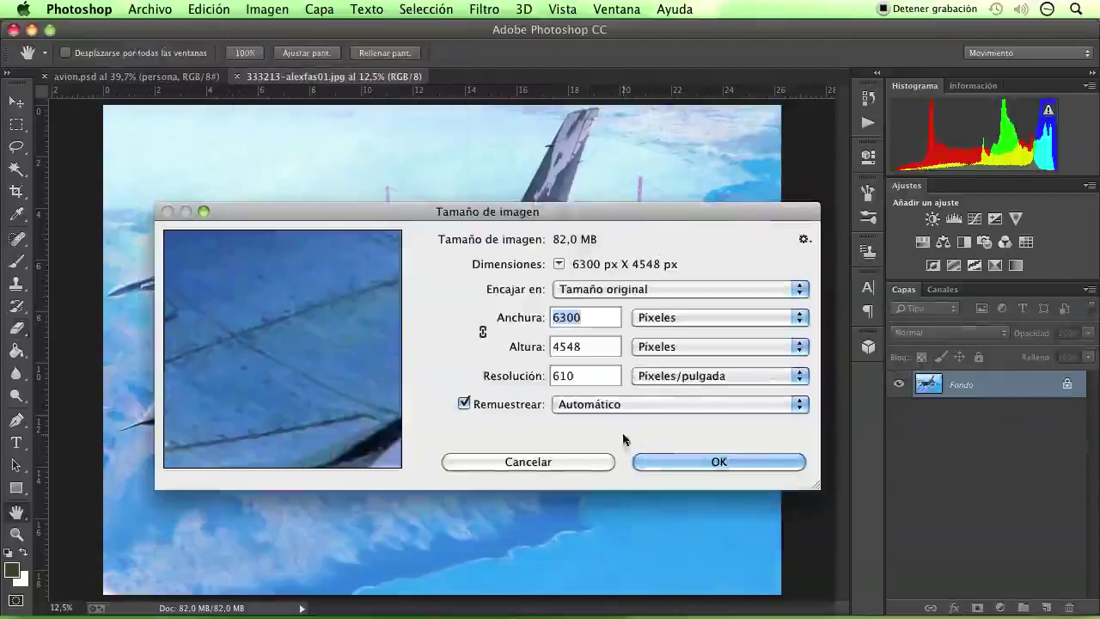
pyautogui.click(545, 464)
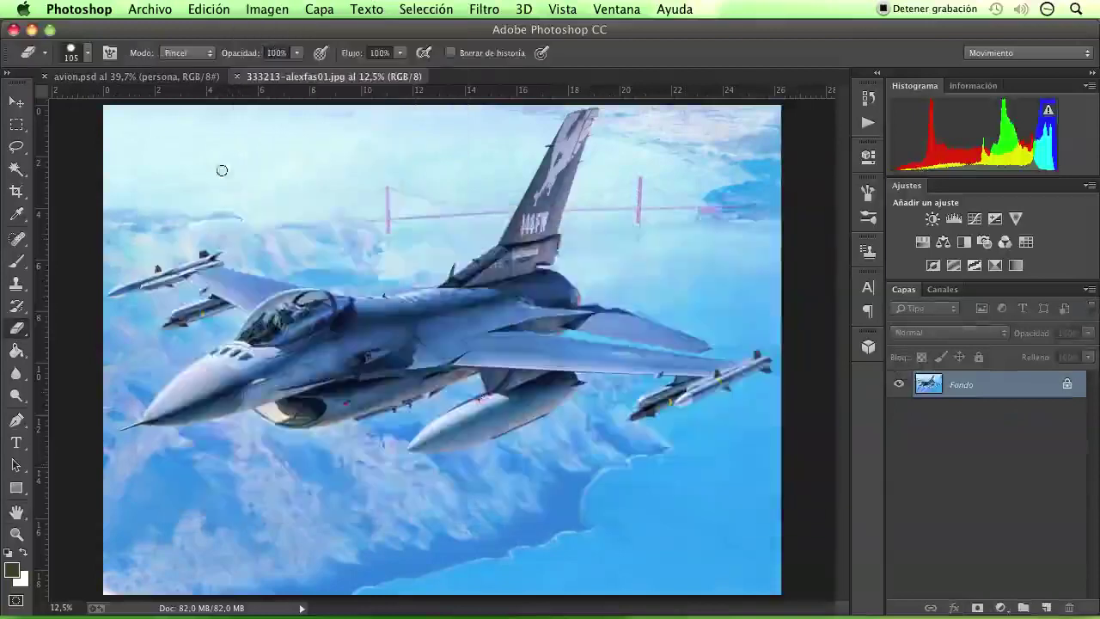
pyautogui.click(150, 81)
pyautogui.click(267, 9)
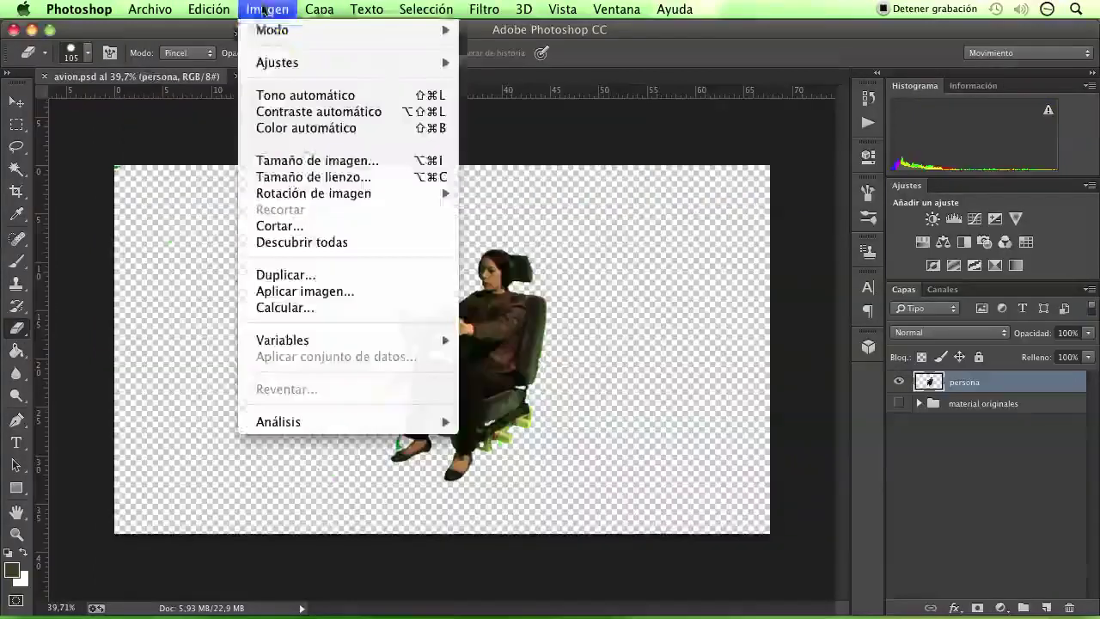
# - Enlarge the avion.psd canvas to 6500 × 4300 pixels
pyautogui.click(309, 177)
pyautogui.click(455, 241)
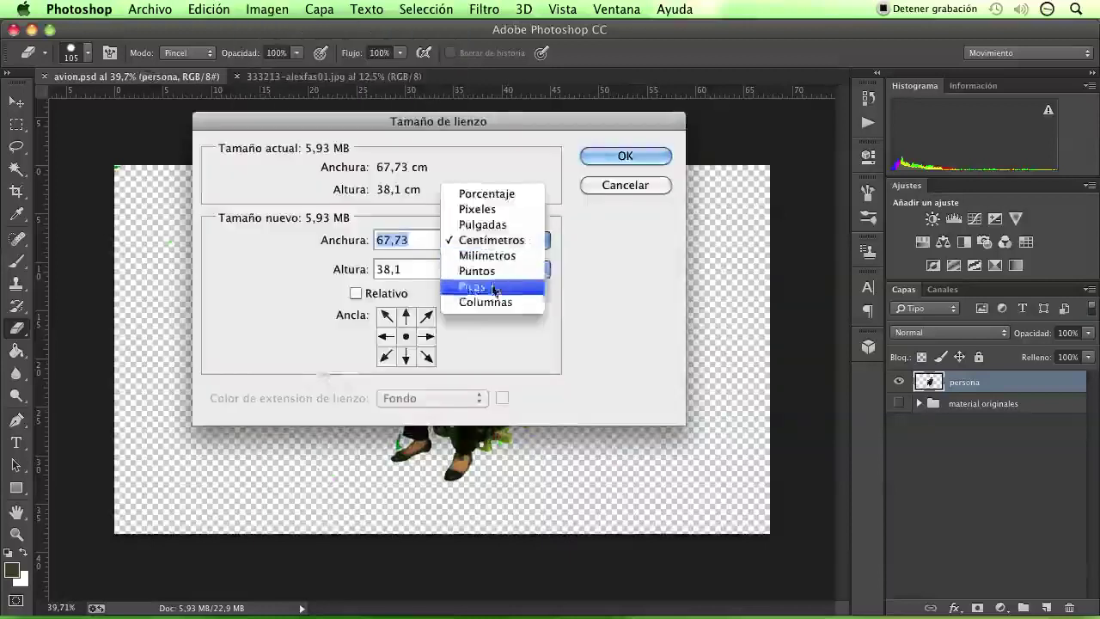
pyautogui.click(478, 209)
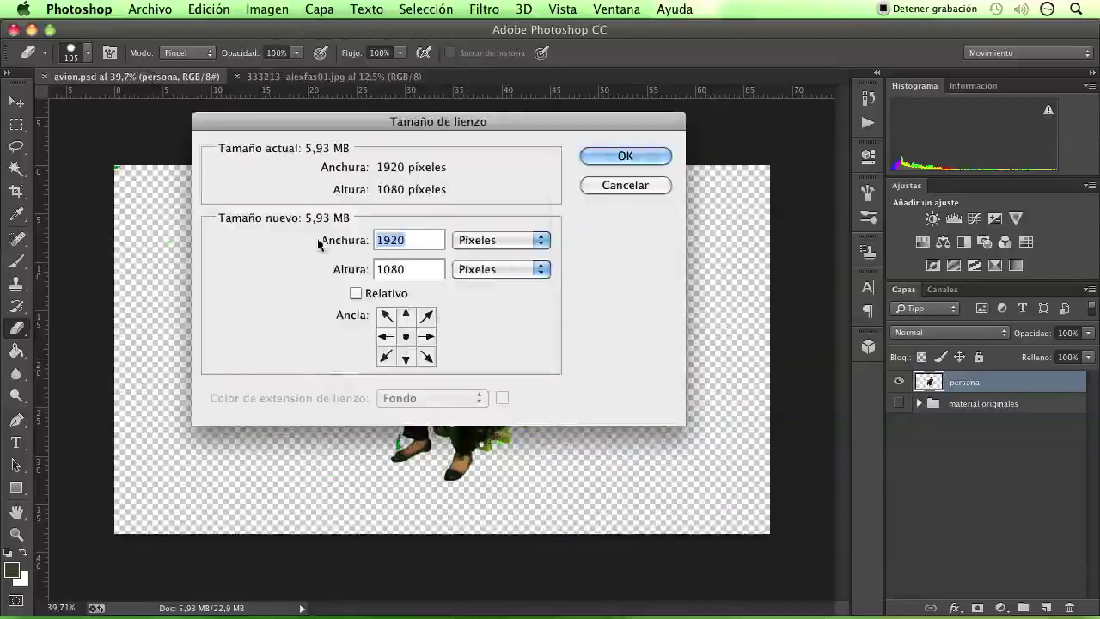
pyautogui.write('6500')
pyautogui.press('Tab')
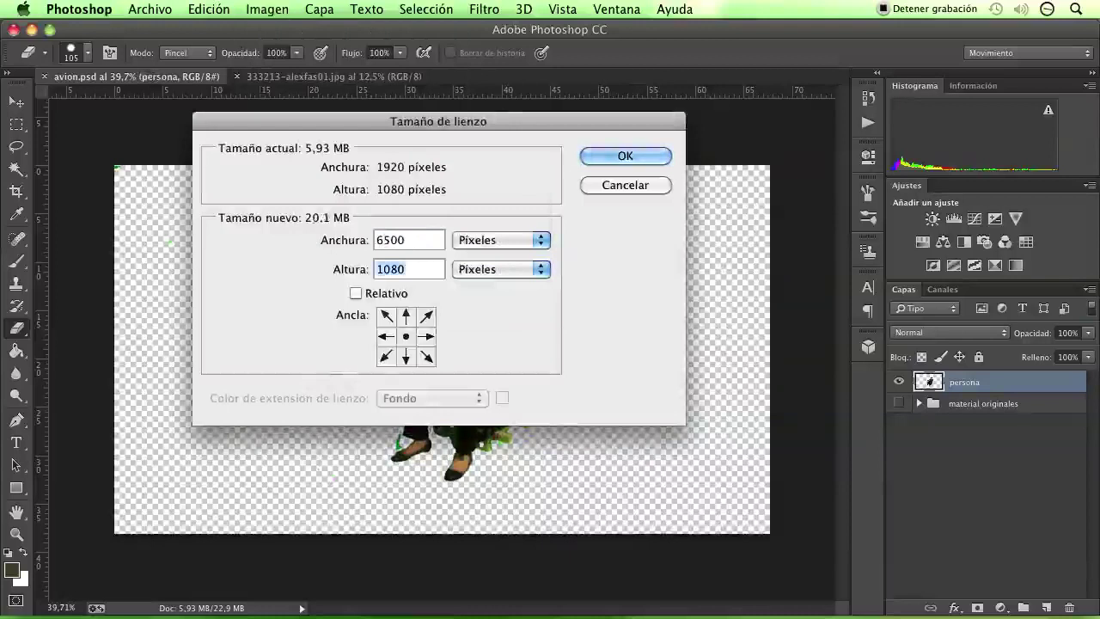
pyautogui.write('4300')
pyautogui.press('Tab')
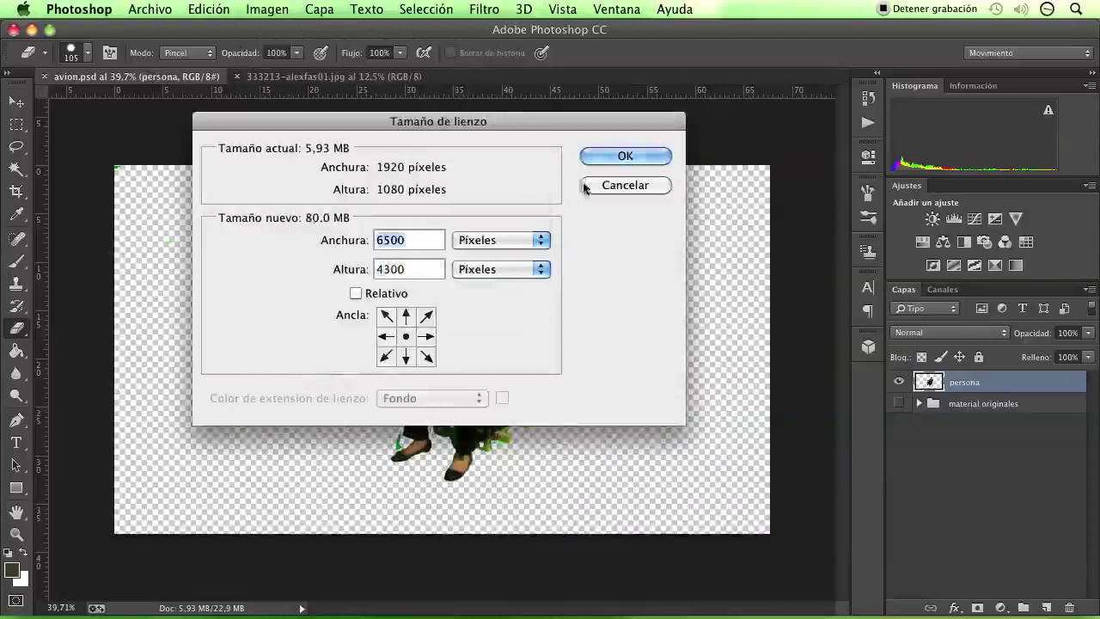
pyautogui.click(620, 160)
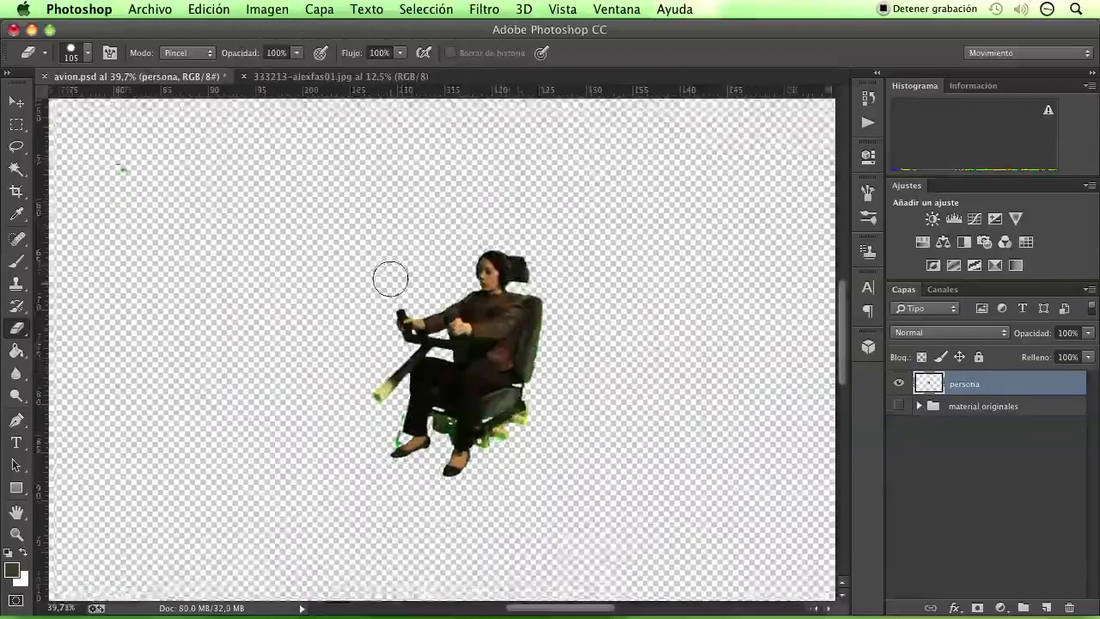
# - Look over the enlarged canvas and bring the F-16 document to the front
pyautogui.scroll(-3, 390, 279)
pyautogui.scroll(-3, 381, 261)
pyautogui.scroll(3, 459, 301)
pyautogui.scroll(2, 297, 187)
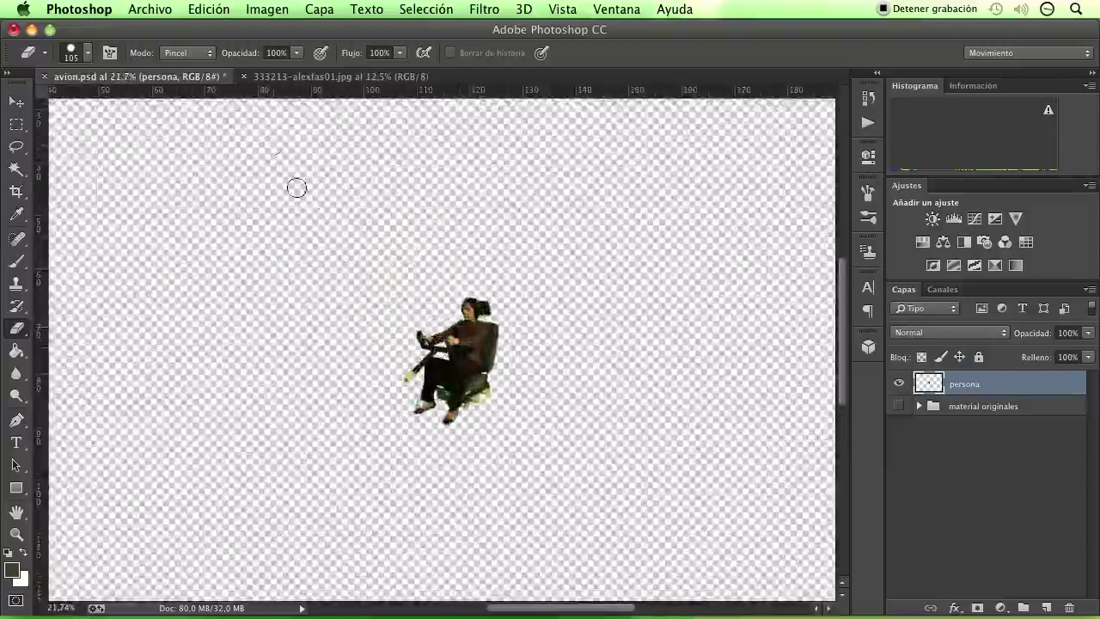
pyautogui.click(302, 77)
# - Copy the whole F-16 image and paste it into avion.psd as a new layer
pyautogui.click(267, 9)
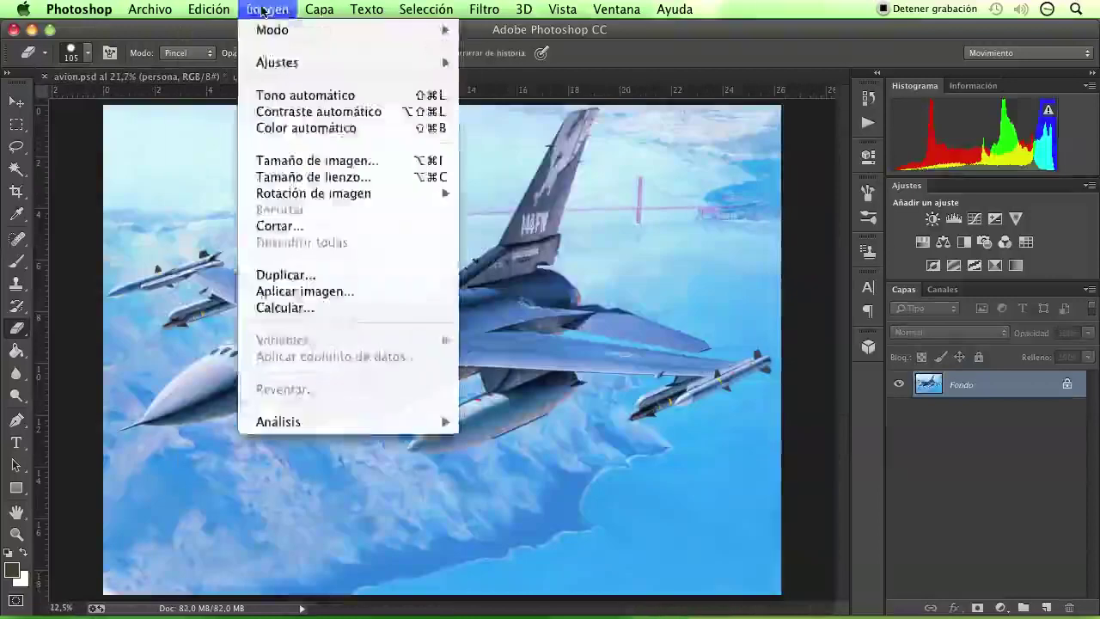
pyautogui.click(422, 31)
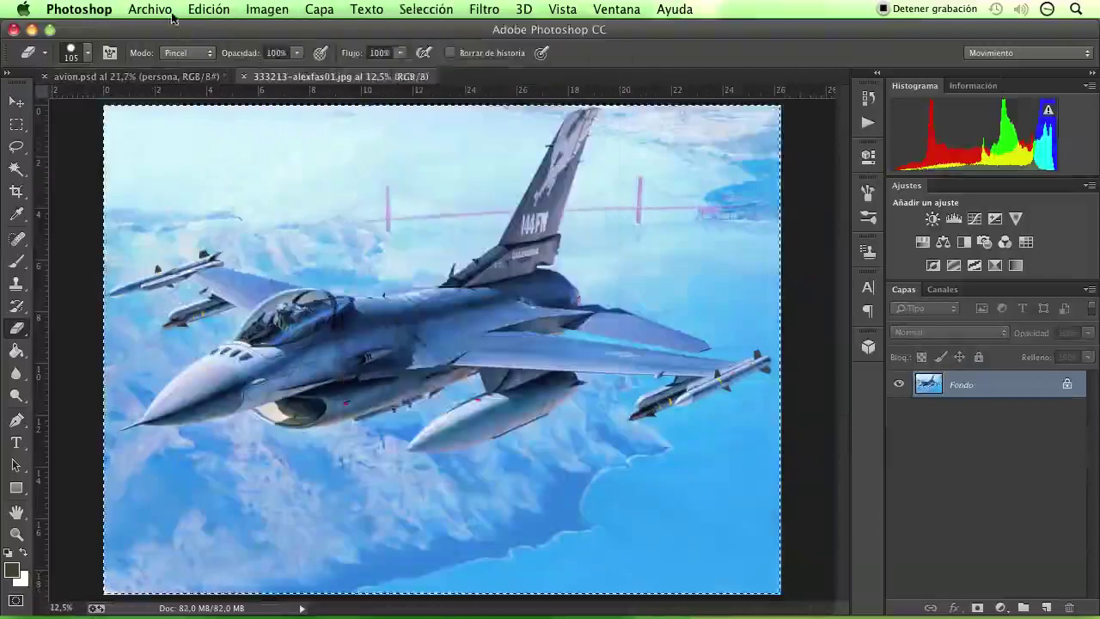
pyautogui.click(209, 9)
pyautogui.click(239, 148)
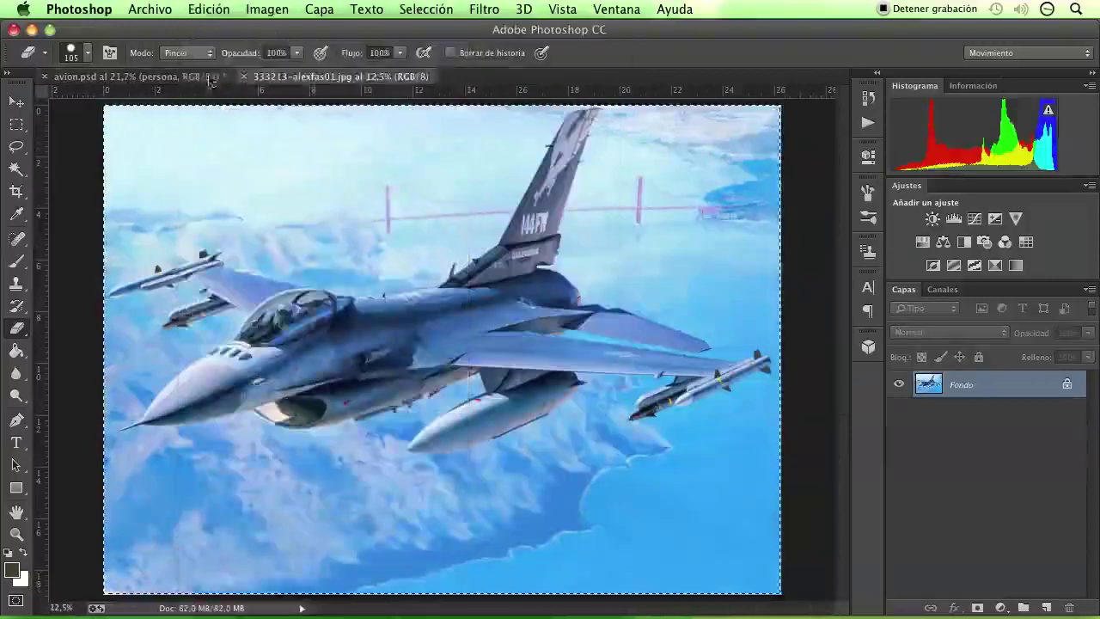
pyautogui.hotkey('ctrl', 'Tab')
pyautogui.click(222, 12)
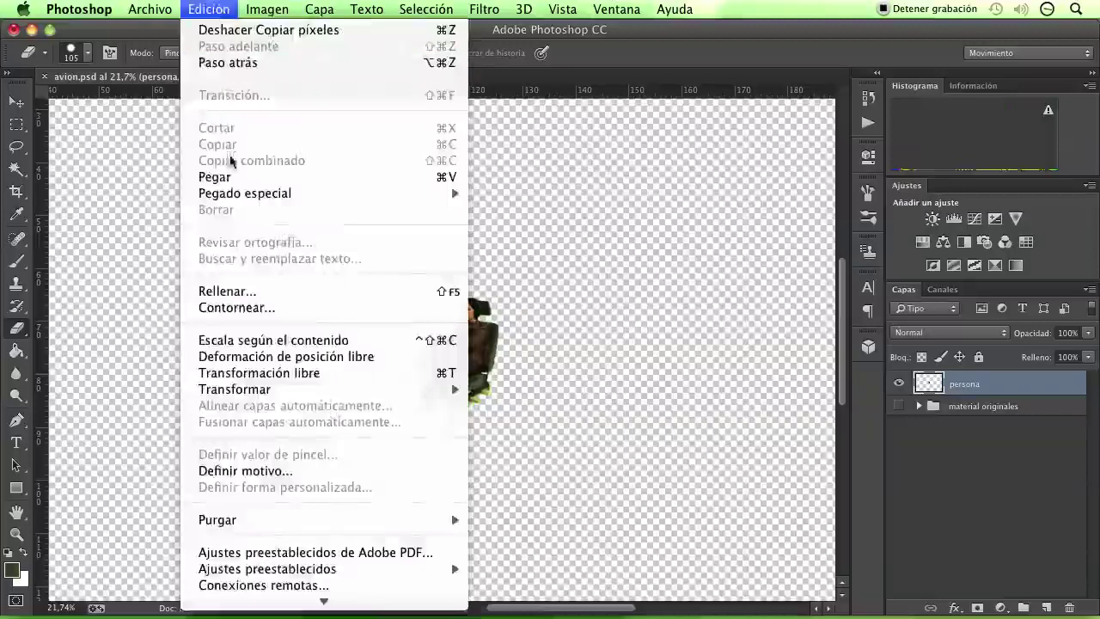
pyautogui.click(217, 177)
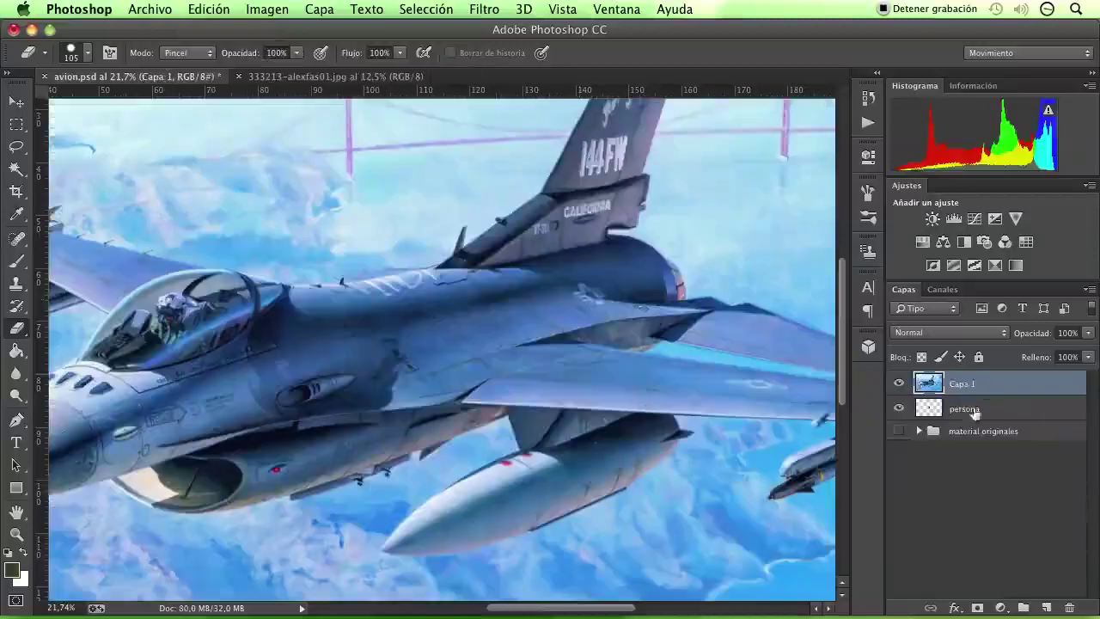
# - Rename the pasted layer 'avion grande' and move it below persona
pyautogui.doubleClick(962, 384)
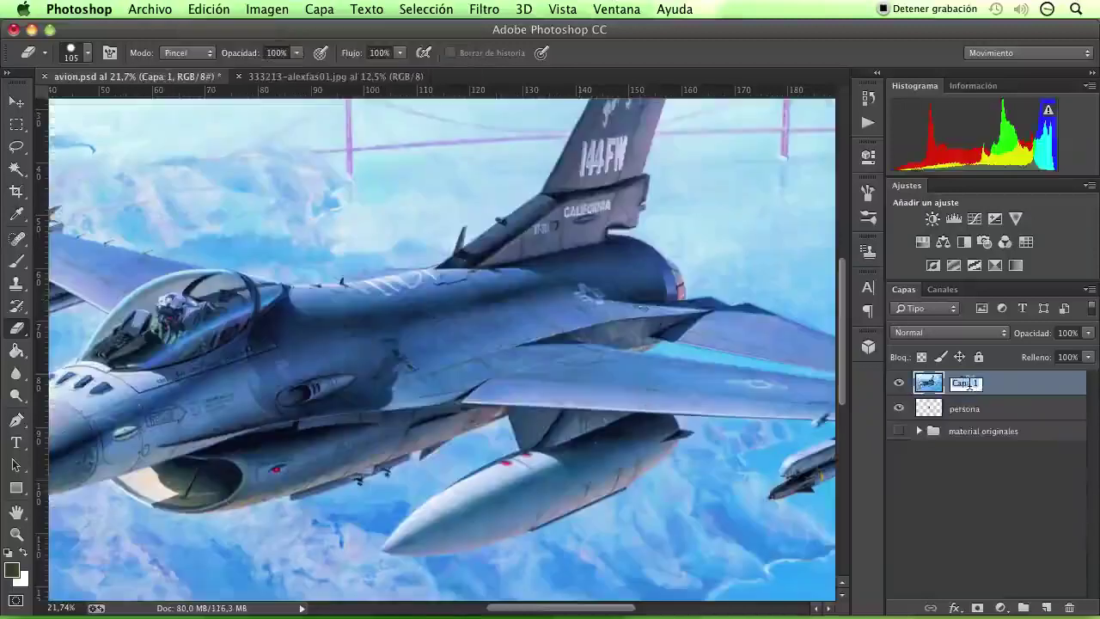
pyautogui.write('avion grand')
pyautogui.press('Return')
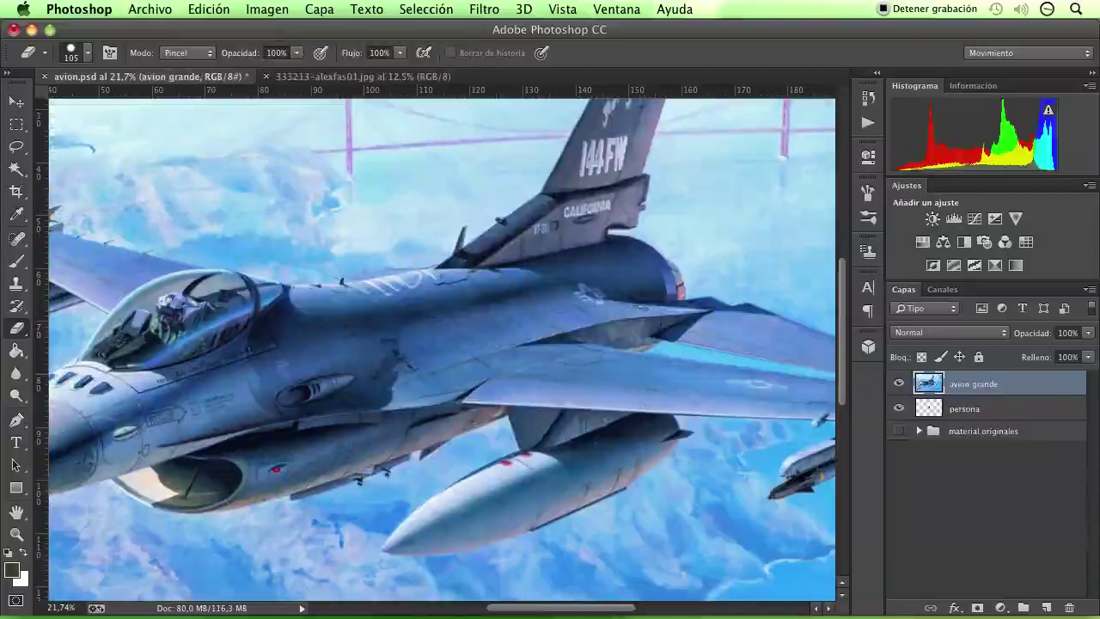
pyautogui.moveTo(973, 386); pyautogui.dragTo(920, 426)
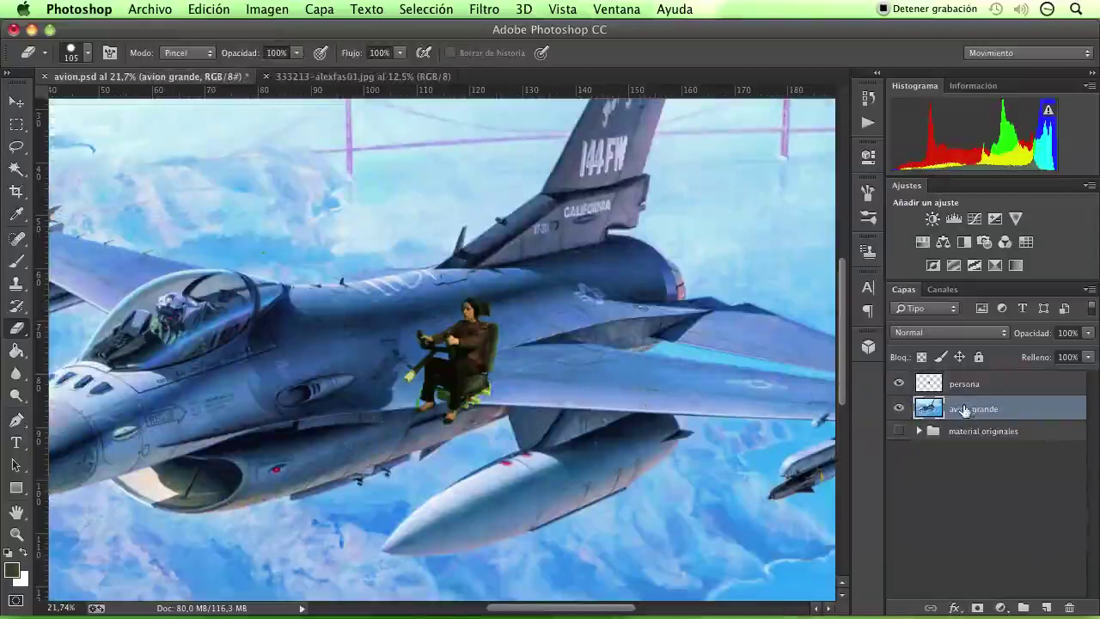
# - With the Move tool, drag the persona layer's woman from the wing into the cockpit
pyautogui.click(8, 103)
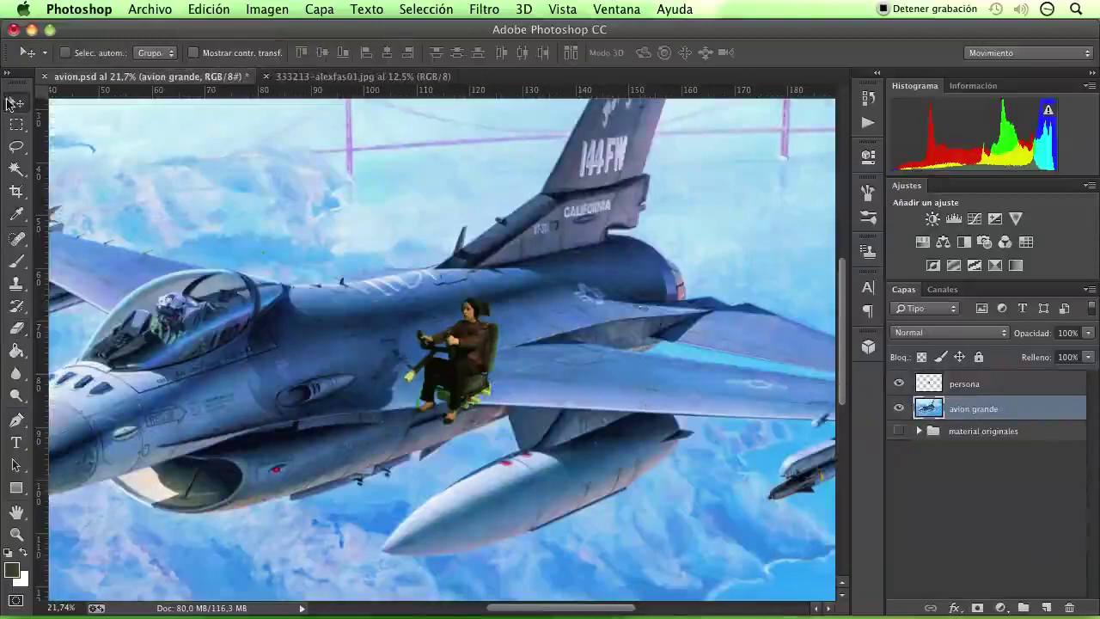
pyautogui.moveTo(443, 361)
pyautogui.mouseDown()
pyautogui.moveTo(344, 327)
pyautogui.moveTo(503, 319)
pyautogui.moveTo(447, 360)
pyautogui.mouseUp()
pyautogui.click(958, 381)
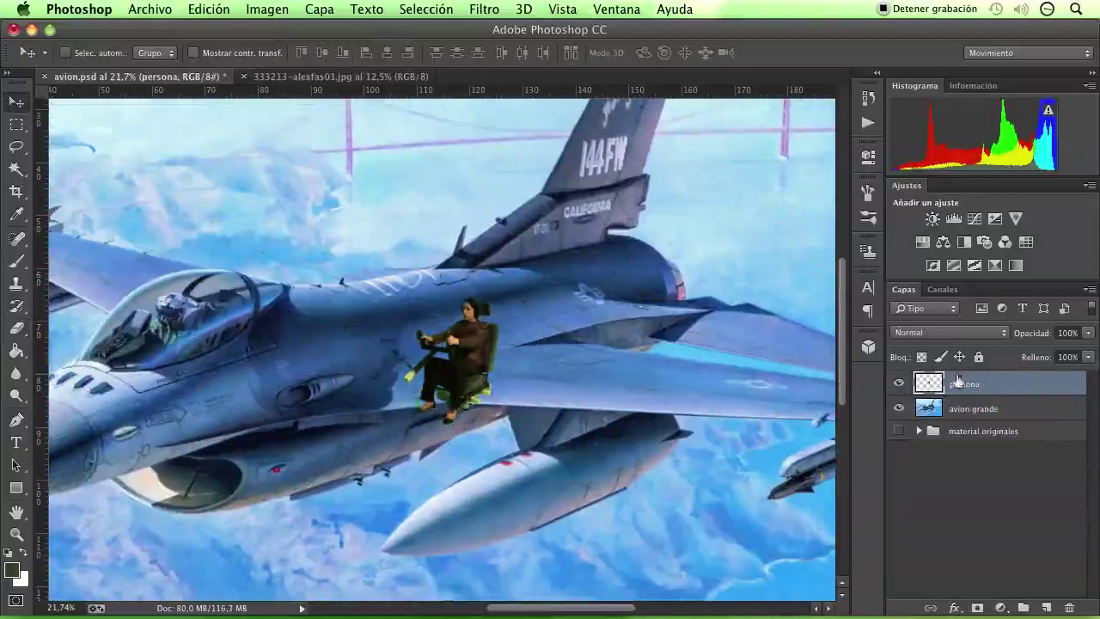
pyautogui.moveTo(599, 389); pyautogui.dragTo(226, 353)
# - Nudge the woman lower into the cockpit and inspect her placement
pyautogui.scroll(3, 138, 322)
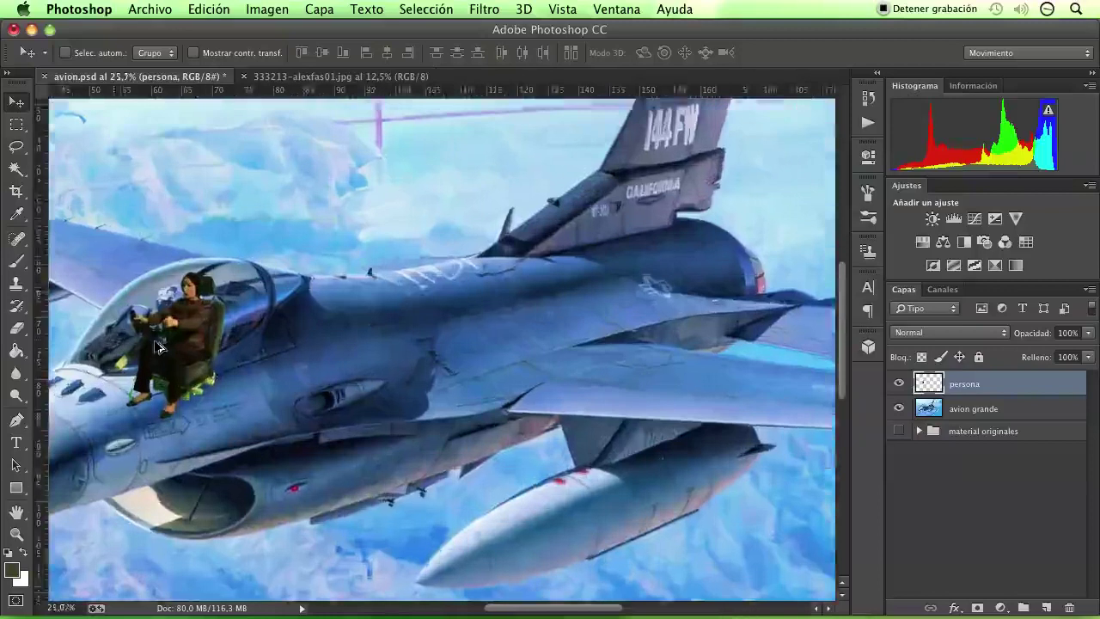
pyautogui.scroll(4, 137, 322)
pyautogui.moveTo(303, 320)
pyautogui.mouseDown()
pyautogui.moveTo(257, 430)
pyautogui.moveTo(294, 332)
pyautogui.moveTo(314, 315)
pyautogui.moveTo(317, 325)
pyautogui.mouseUp()
pyautogui.scroll(-2, 756, 361)
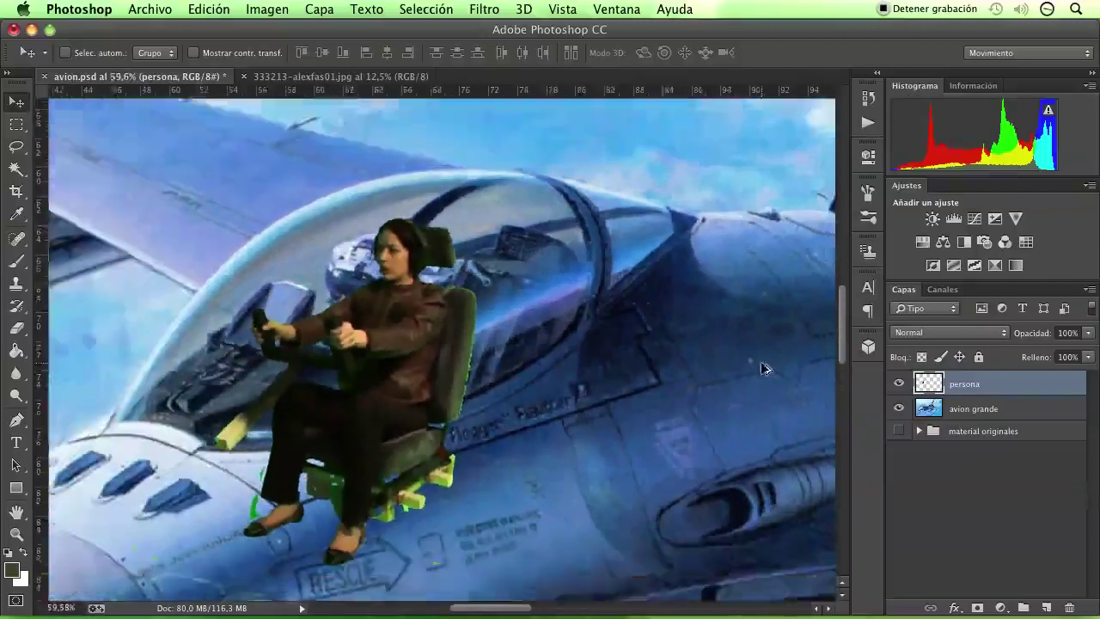
pyautogui.scroll(1, 356, 391)
pyautogui.scroll(2, 356, 390)
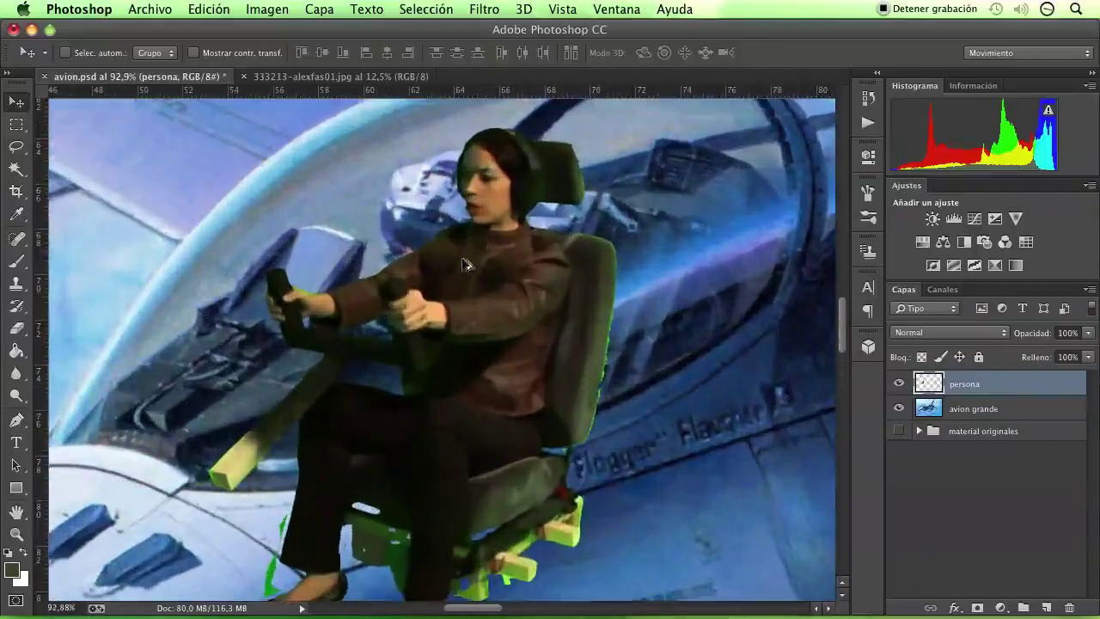
pyautogui.scroll(-2, 464, 264)
pyautogui.scroll(1, 427, 271)
pyautogui.scroll(1, 427, 272)
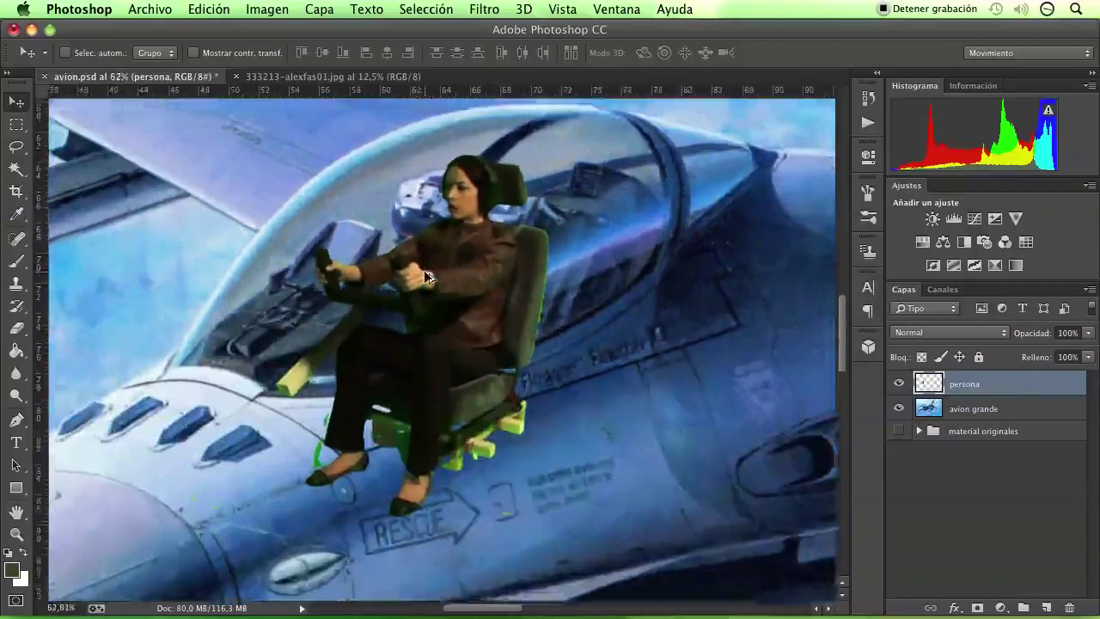
pyautogui.scroll(1, 427, 271)
pyautogui.scroll(1, 427, 272)
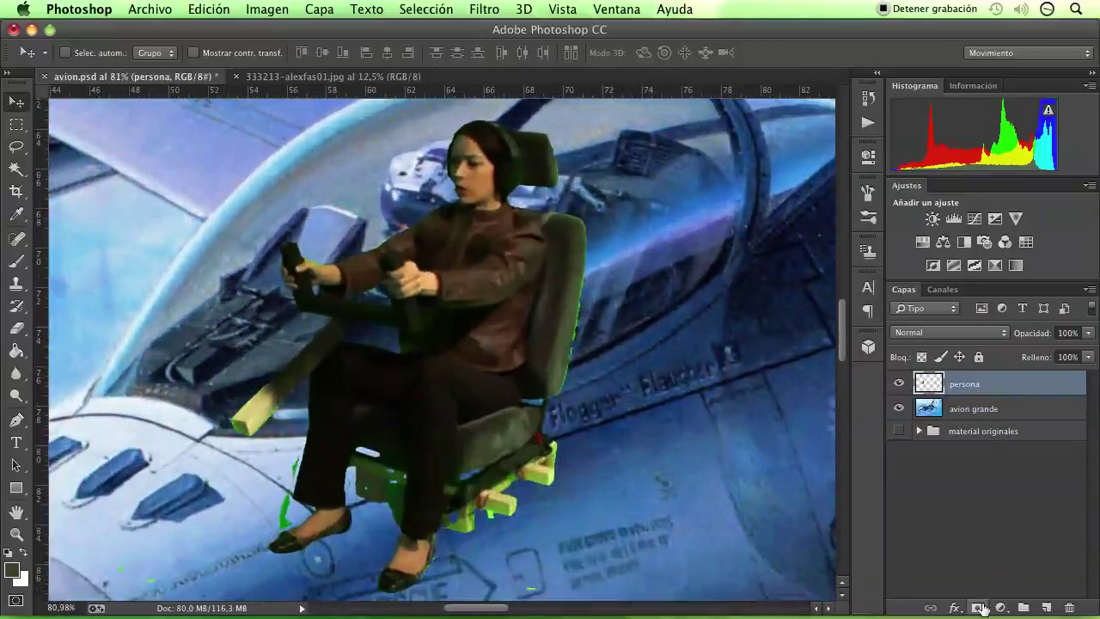
# - Give persona a layer mask at 70% opacity and erase the seat below the canopy rim
pyautogui.click(979, 607)
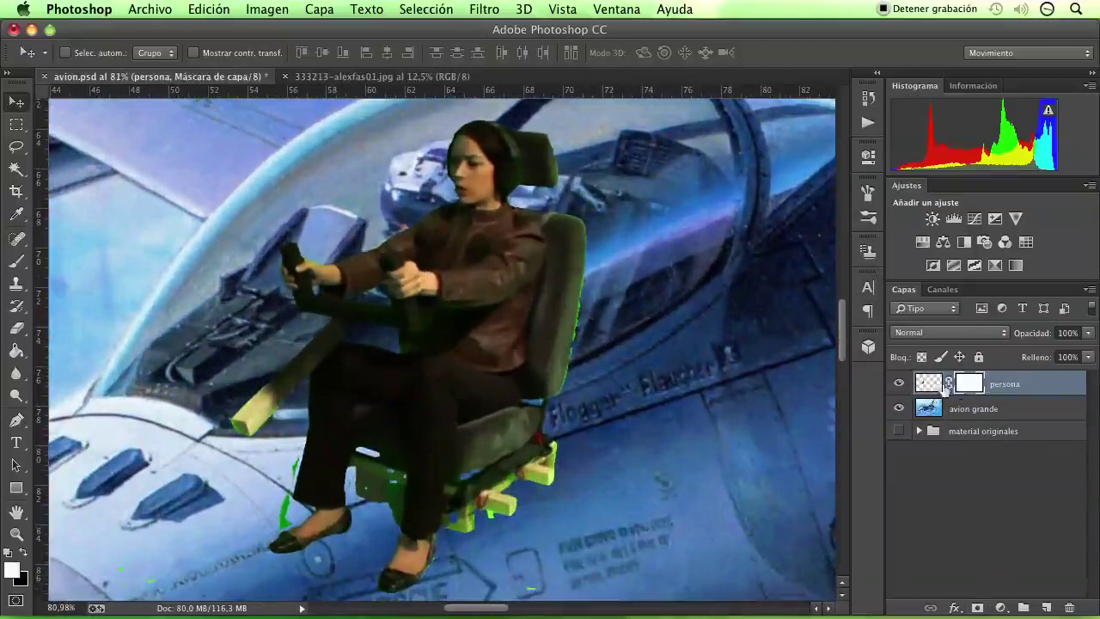
pyautogui.click(1088, 334)
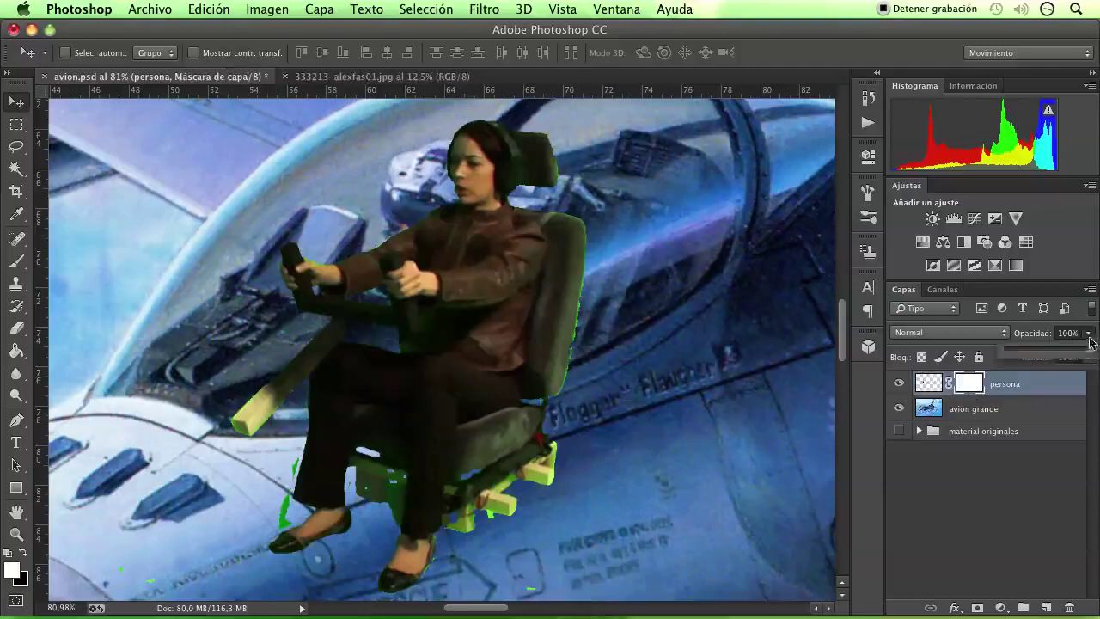
pyautogui.moveTo(1078, 352)
pyautogui.mouseDown()
pyautogui.moveTo(1048, 354)
pyautogui.moveTo(1065, 356)
pyautogui.mouseUp()
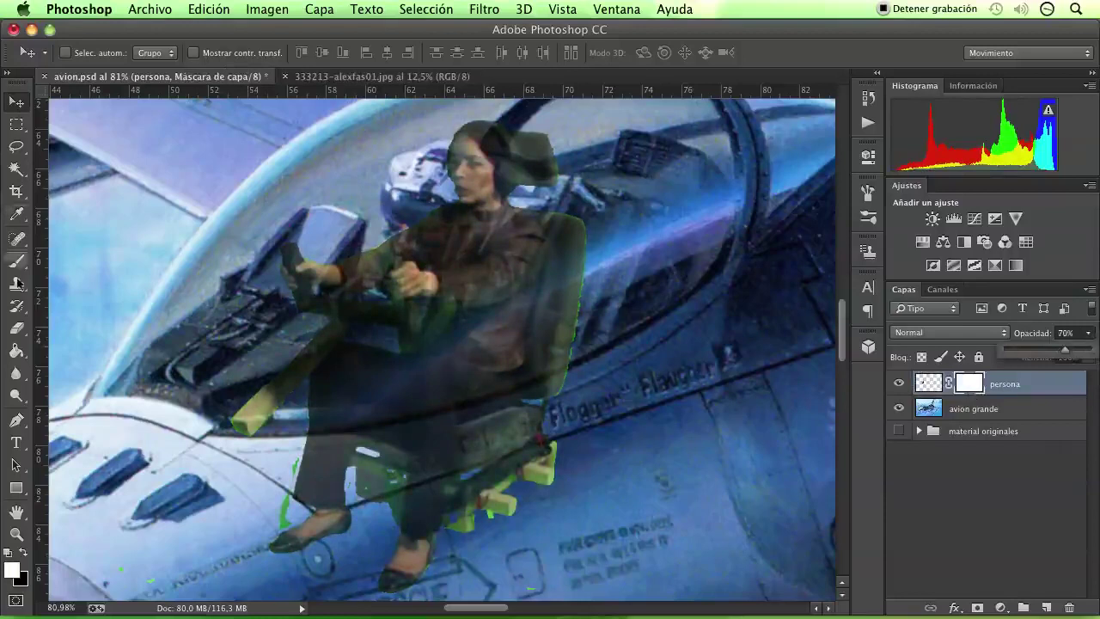
pyautogui.click(17, 328)
pyautogui.moveTo(516, 404)
pyautogui.mouseDown()
pyautogui.moveTo(572, 398)
pyautogui.moveTo(536, 418)
pyautogui.moveTo(581, 415)
pyautogui.moveTo(550, 418)
pyautogui.moveTo(572, 403)
pyautogui.moveTo(516, 427)
pyautogui.moveTo(496, 418)
pyautogui.moveTo(270, 481)
pyautogui.moveTo(533, 477)
pyautogui.moveTo(409, 554)
pyautogui.moveTo(306, 538)
pyautogui.moveTo(381, 528)
pyautogui.moveTo(454, 454)
pyautogui.moveTo(347, 471)
pyautogui.mouseUp()
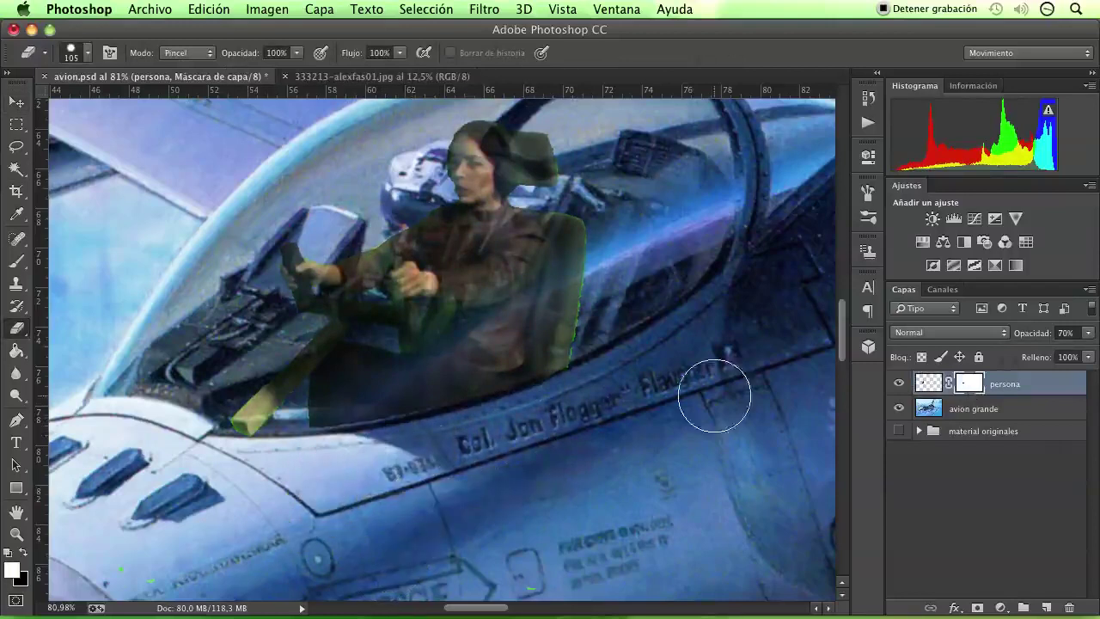
# - At 36% opacity, erase the woman along the canopy frame with a 57 px brush
pyautogui.moveTo(1089, 333); pyautogui.dragTo(1030, 358)
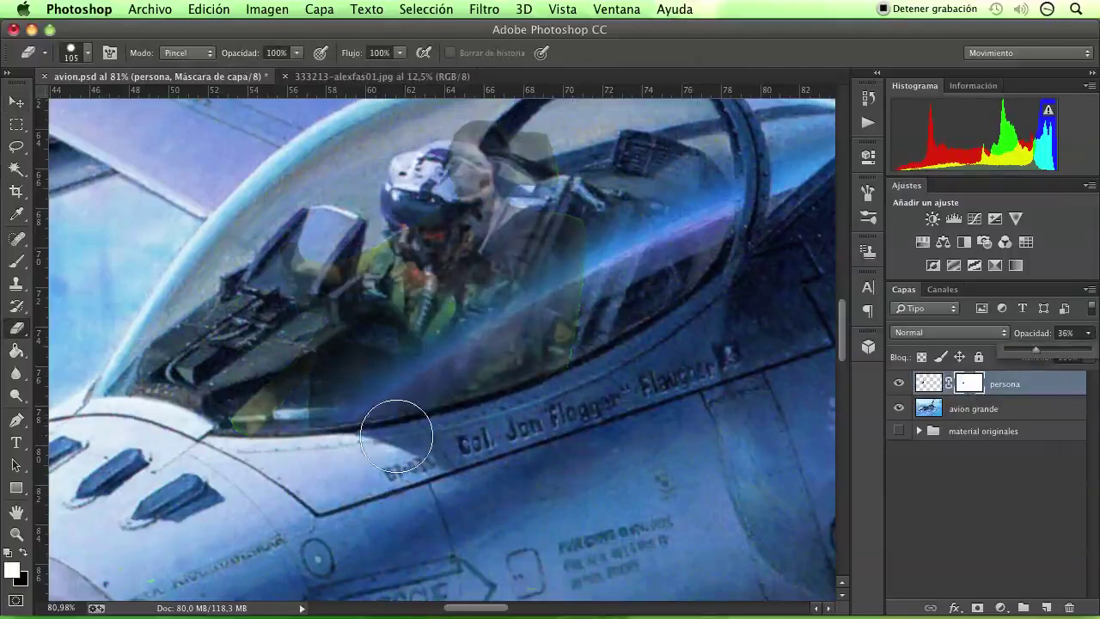
pyautogui.click(396, 429)
pyautogui.moveTo(398, 410)
pyautogui.mouseDown()
pyautogui.moveTo(354, 326)
pyautogui.moveTo(360, 390)
pyautogui.mouseUp()
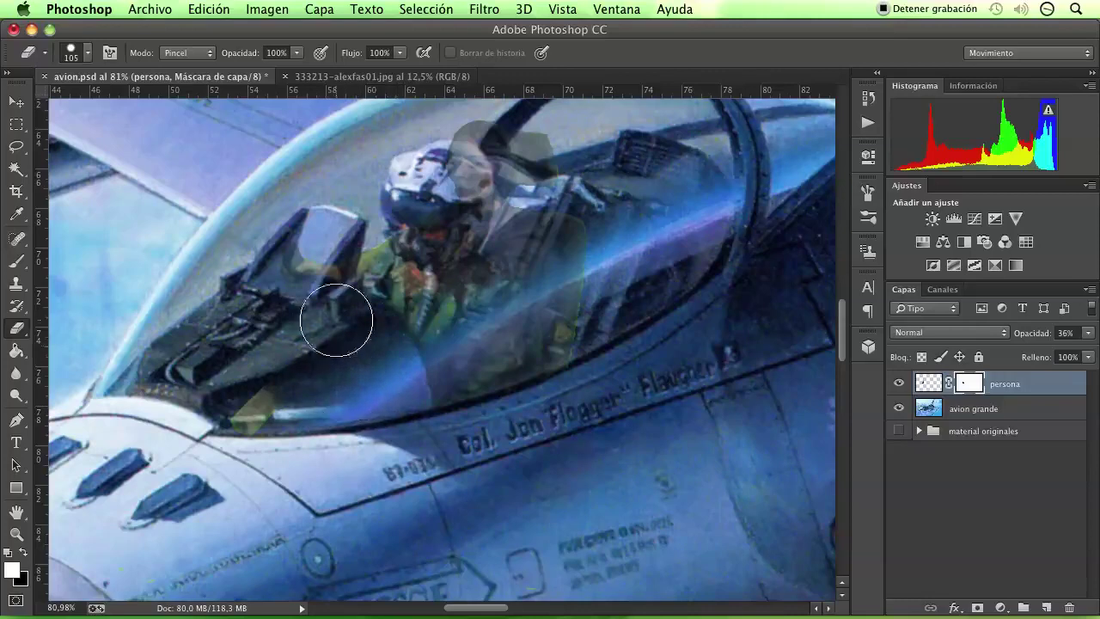
pyautogui.rightClick(330, 303)
pyautogui.moveTo(431, 342); pyautogui.dragTo(455, 340)
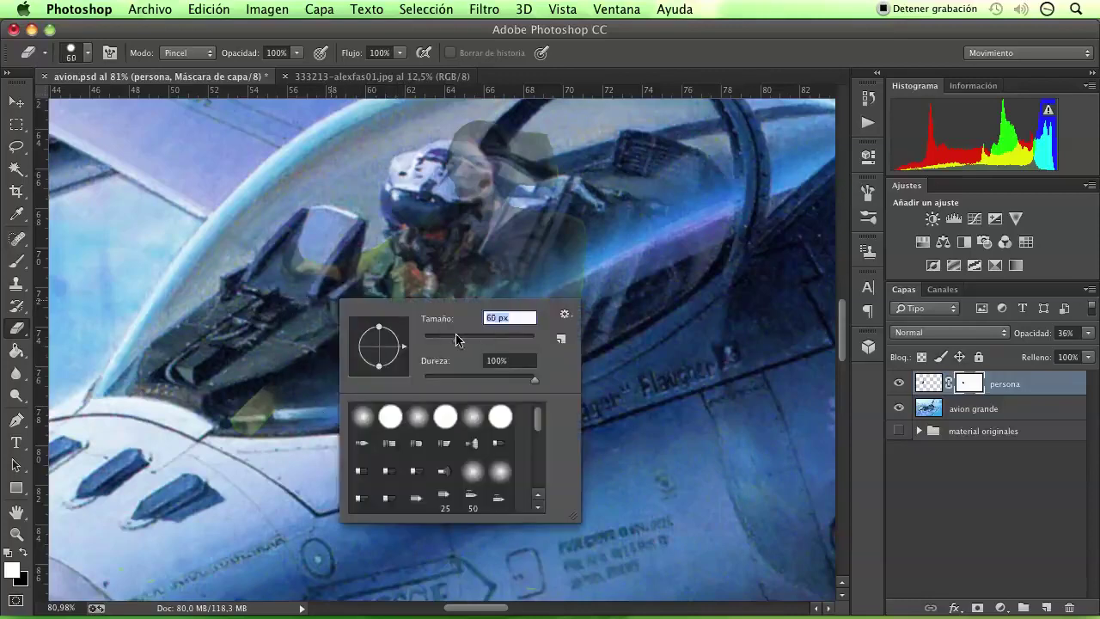
pyautogui.click(307, 289)
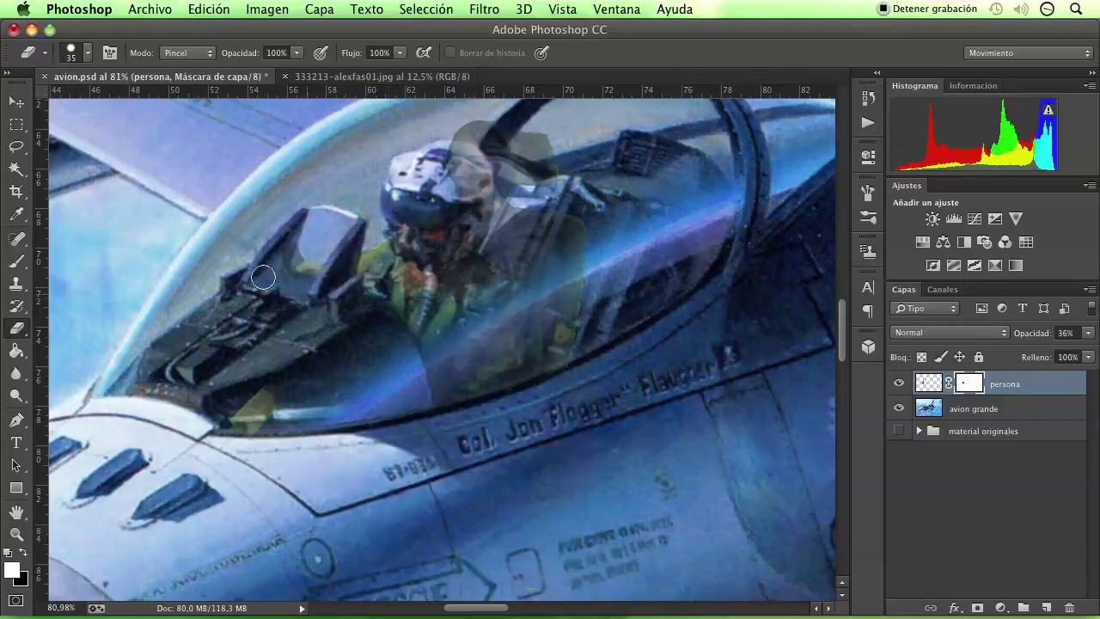
pyautogui.moveTo(278, 265); pyautogui.dragTo(285, 276)
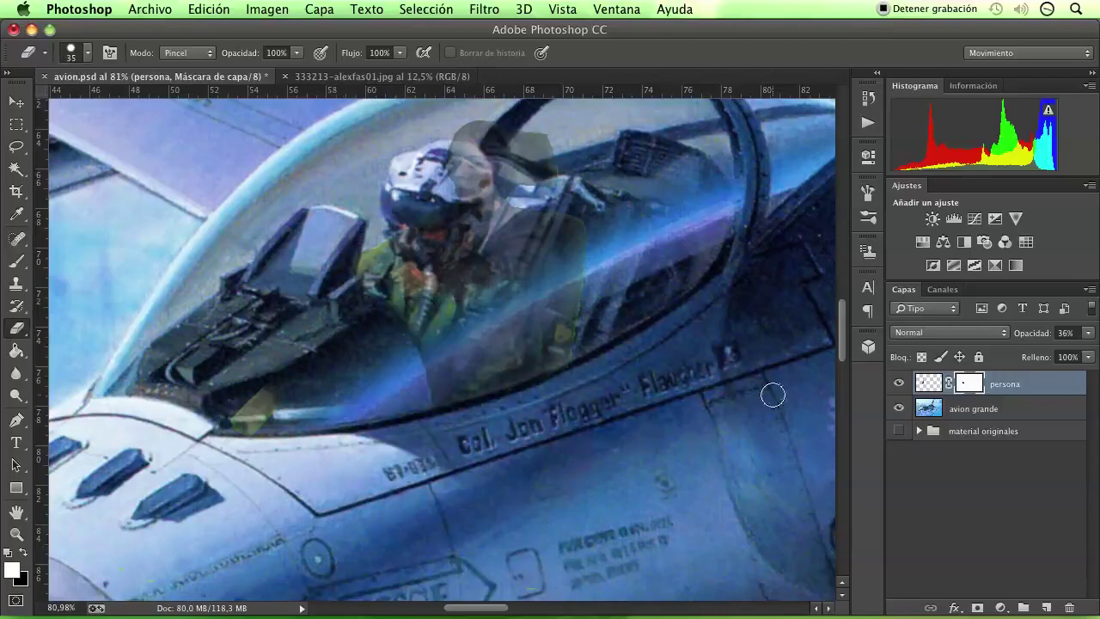
# - Restore persona to 100% opacity and erase the leftover yellow block
pyautogui.click(1083, 336)
pyautogui.click(1080, 347)
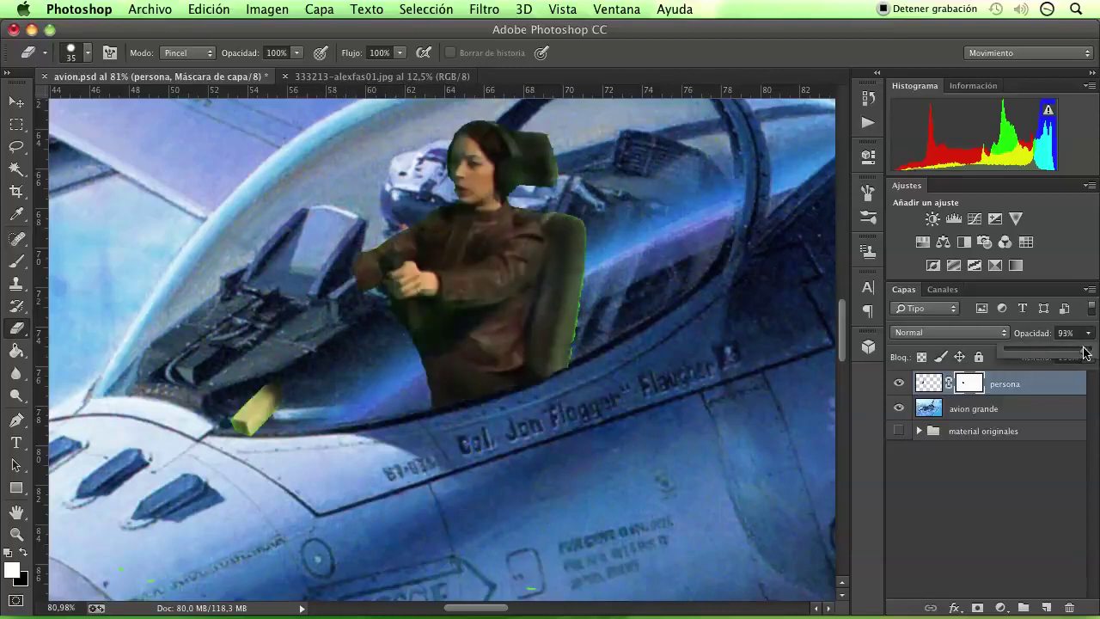
pyautogui.moveTo(1090, 352); pyautogui.dragTo(1094, 354)
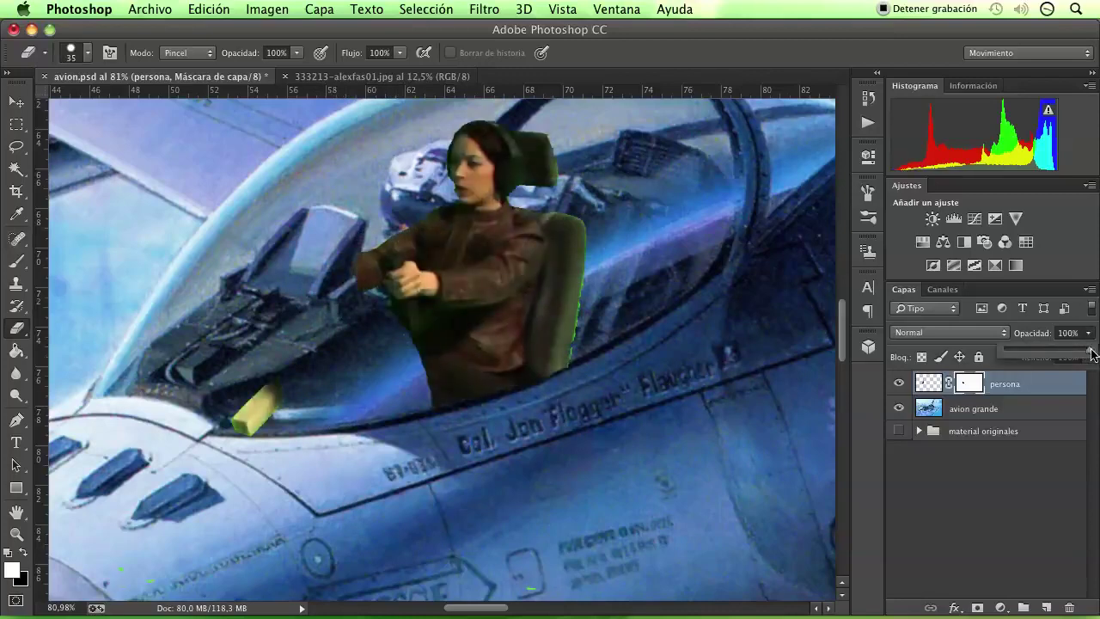
pyautogui.moveTo(284, 395); pyautogui.dragTo(254, 422)
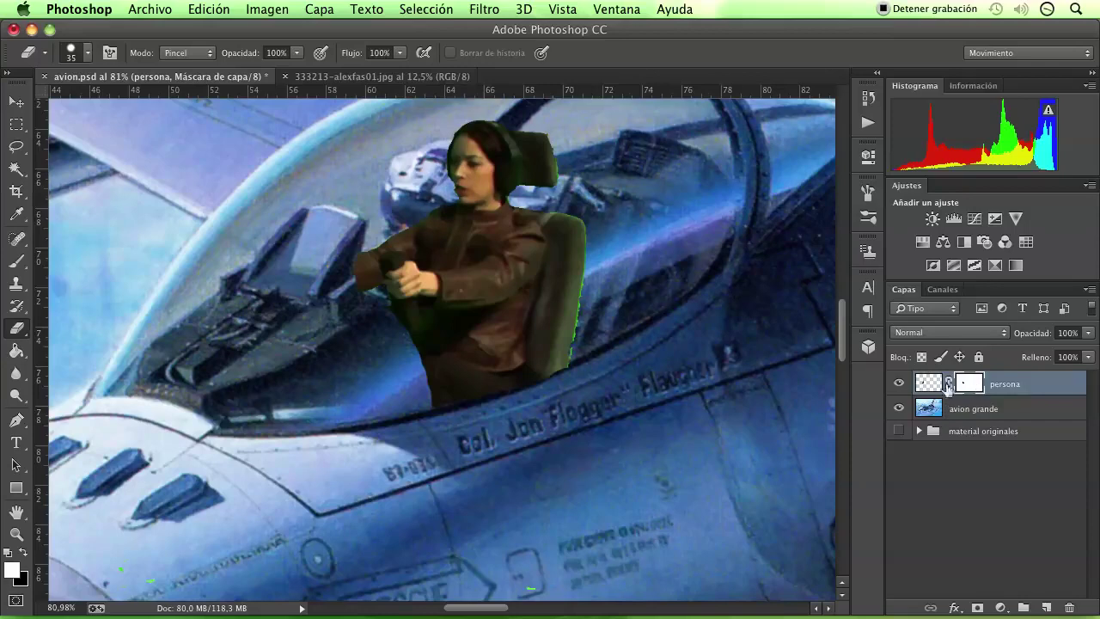
# - Move the persona layer about 2 cm lower in the cockpit
pyautogui.click(930, 383)
pyautogui.click(15, 101)
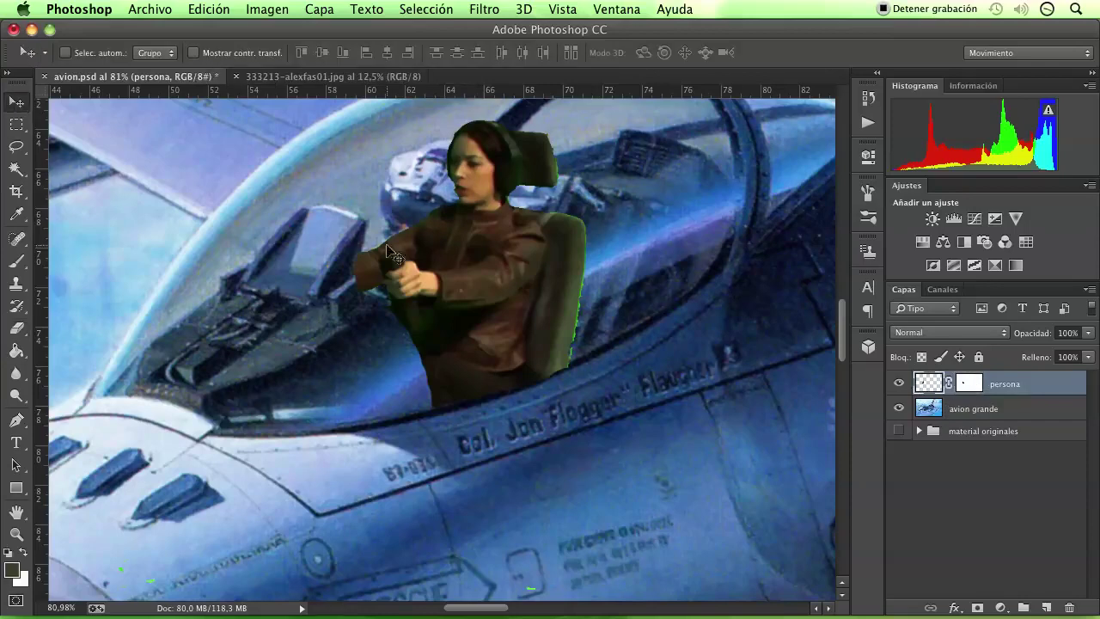
pyautogui.moveTo(393, 254); pyautogui.dragTo(444, 298)
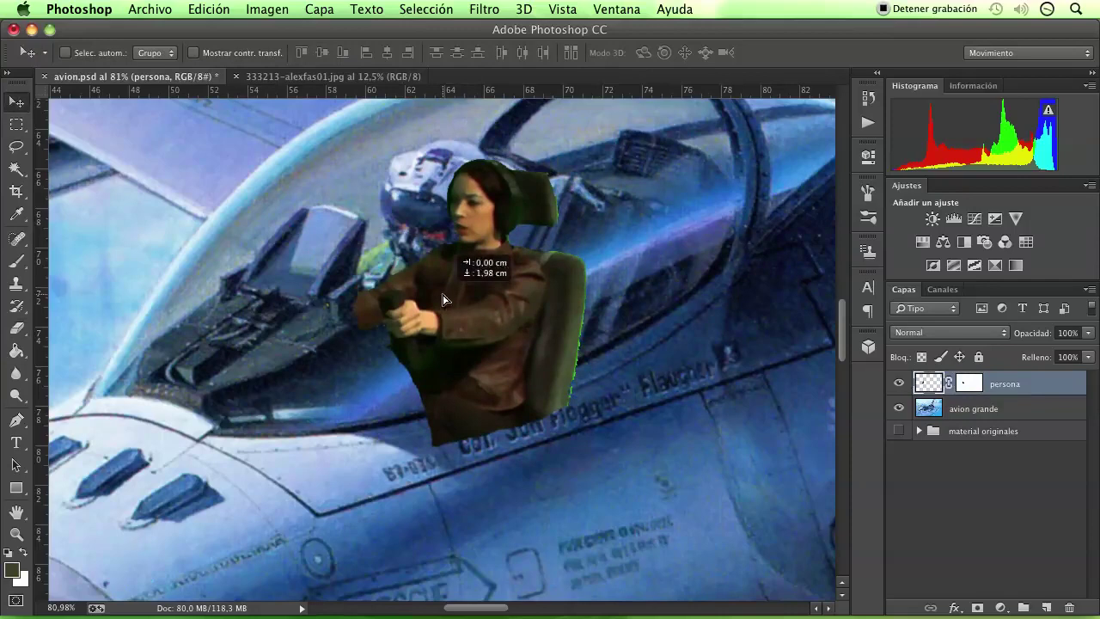
# - Target the persona mask with the Eraser and lower the layer opacity to see the cockpit rim
pyautogui.click(977, 387)
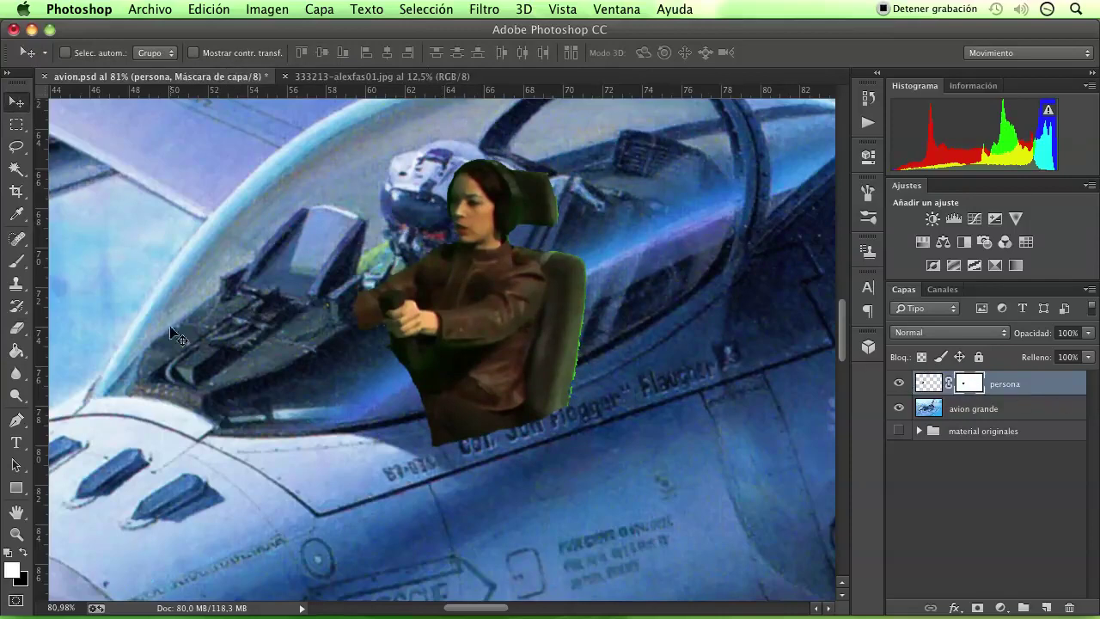
pyautogui.click(12, 330)
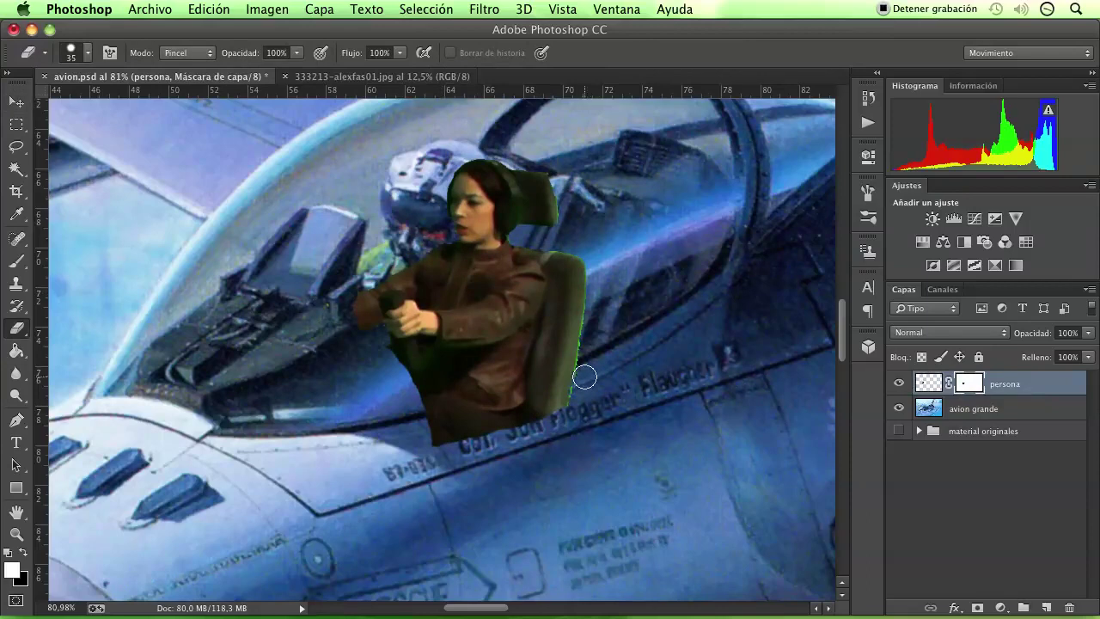
pyautogui.moveTo(584, 376)
pyautogui.mouseDown()
pyautogui.moveTo(481, 410)
pyautogui.moveTo(503, 442)
pyautogui.mouseUp()
pyautogui.hotkey('ctrl', 'z')
pyautogui.click(1088, 333)
pyautogui.moveTo(1049, 354); pyautogui.dragTo(1046, 353)
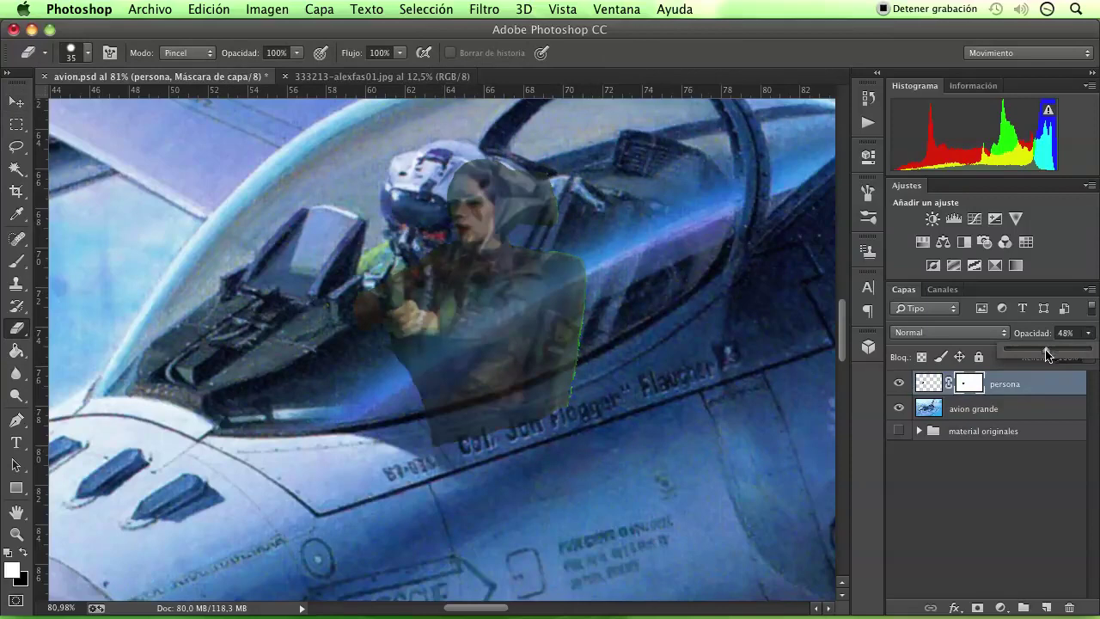
pyautogui.click(581, 414)
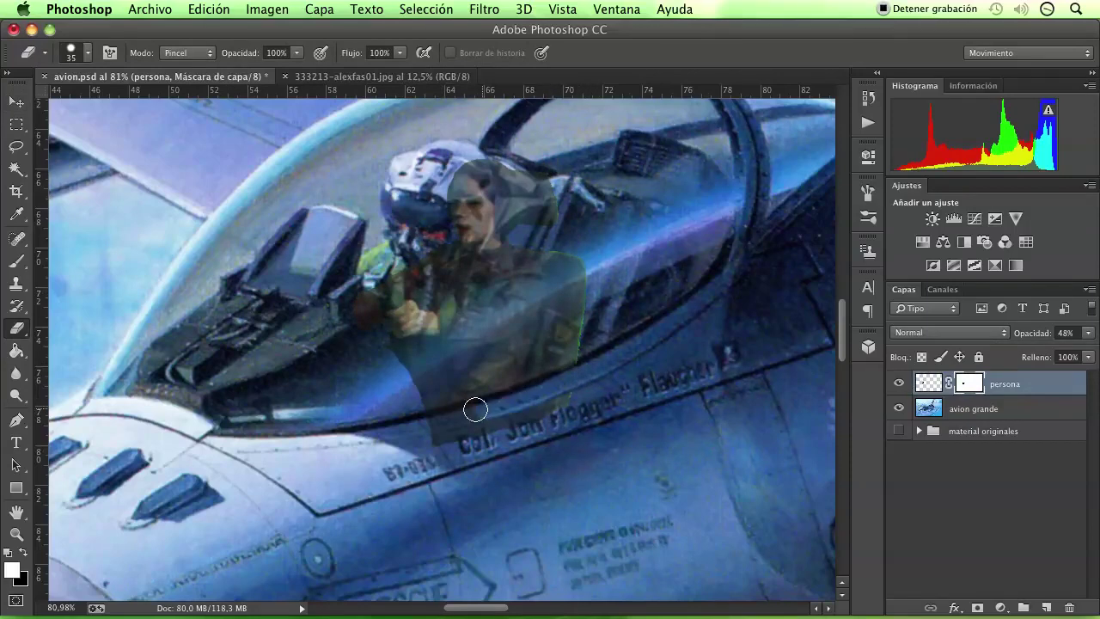
# - Mask out the woman below the cockpit rim and restore layer opacity to 100%
pyautogui.moveTo(413, 422); pyautogui.dragTo(573, 398)
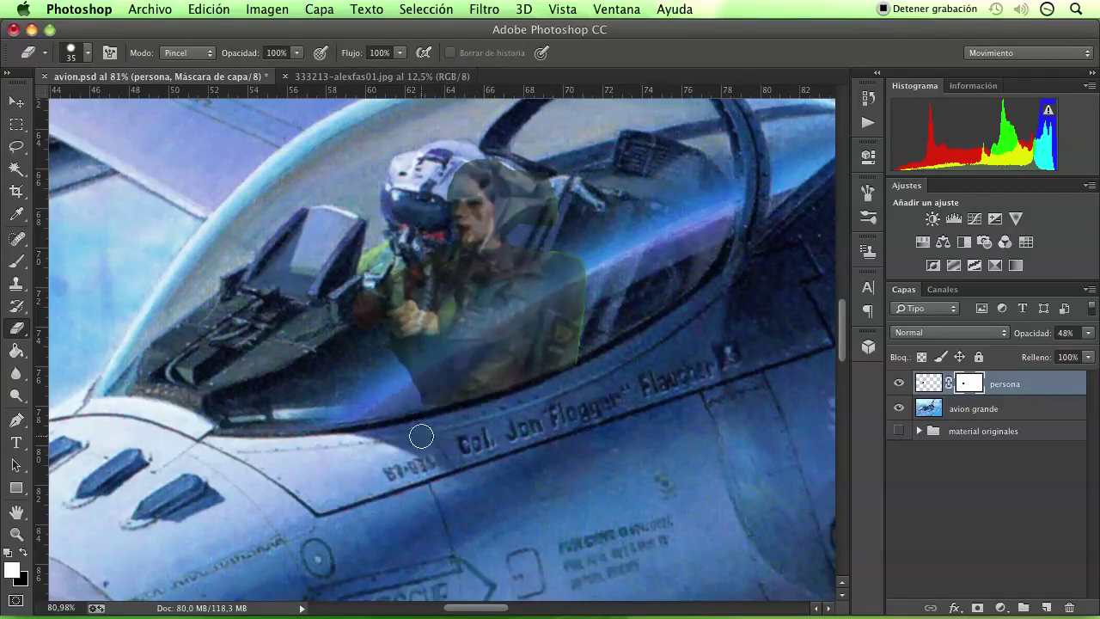
pyautogui.moveTo(434, 416)
pyautogui.mouseDown()
pyautogui.moveTo(427, 381)
pyautogui.moveTo(370, 315)
pyautogui.moveTo(415, 399)
pyautogui.mouseUp()
pyautogui.click(1089, 334)
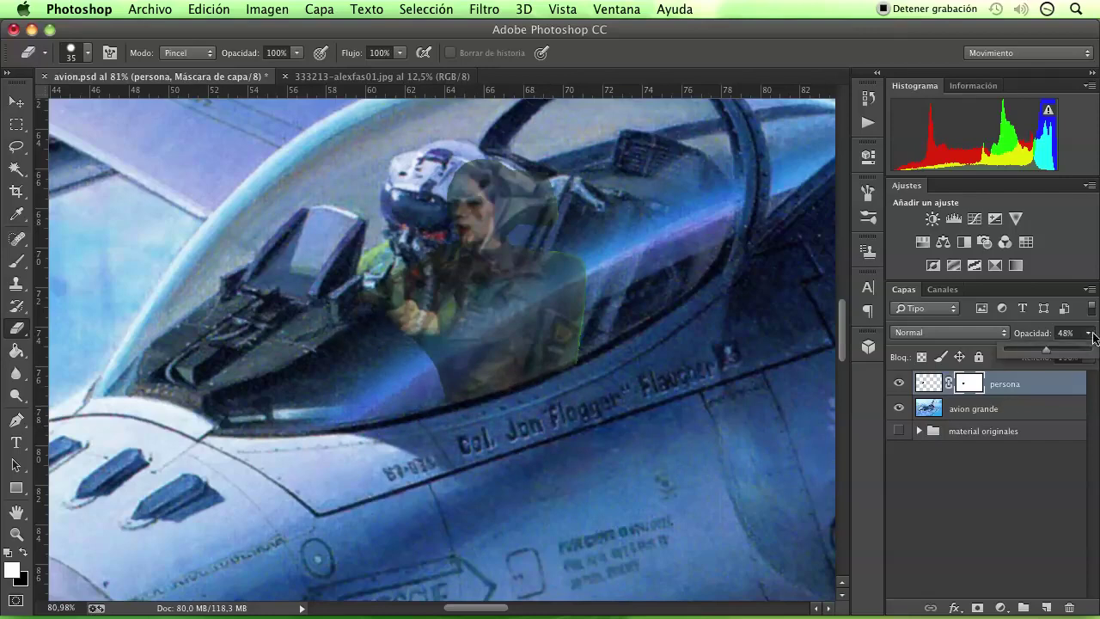
pyautogui.moveTo(1034, 355)
pyautogui.mouseDown()
pyautogui.moveTo(1019, 355)
pyautogui.moveTo(1097, 356)
pyautogui.mouseUp()
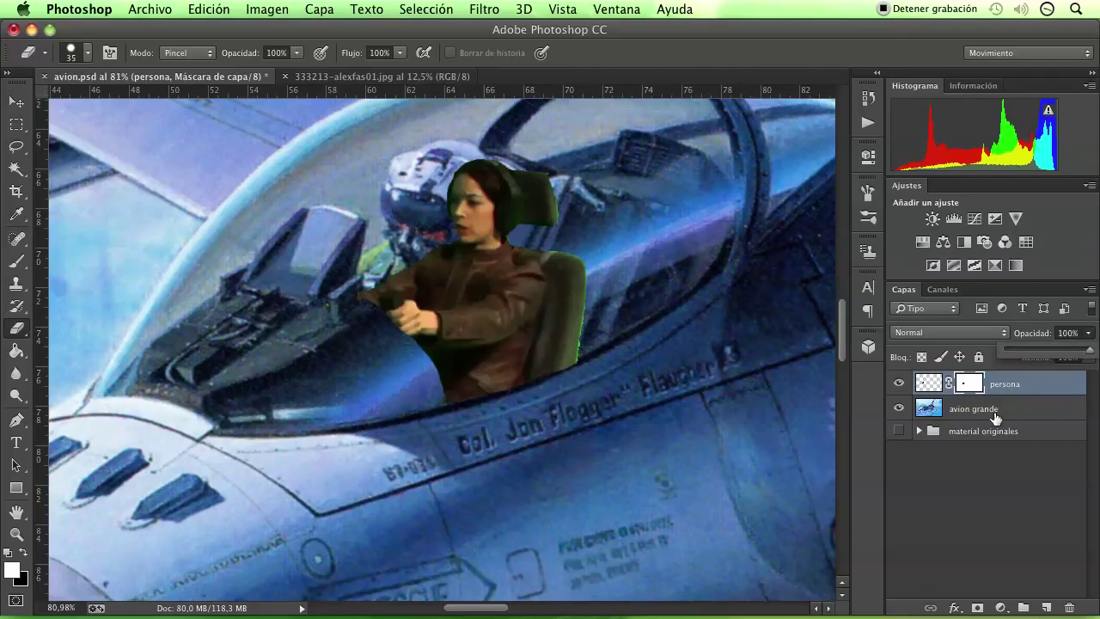
pyautogui.click(983, 473)
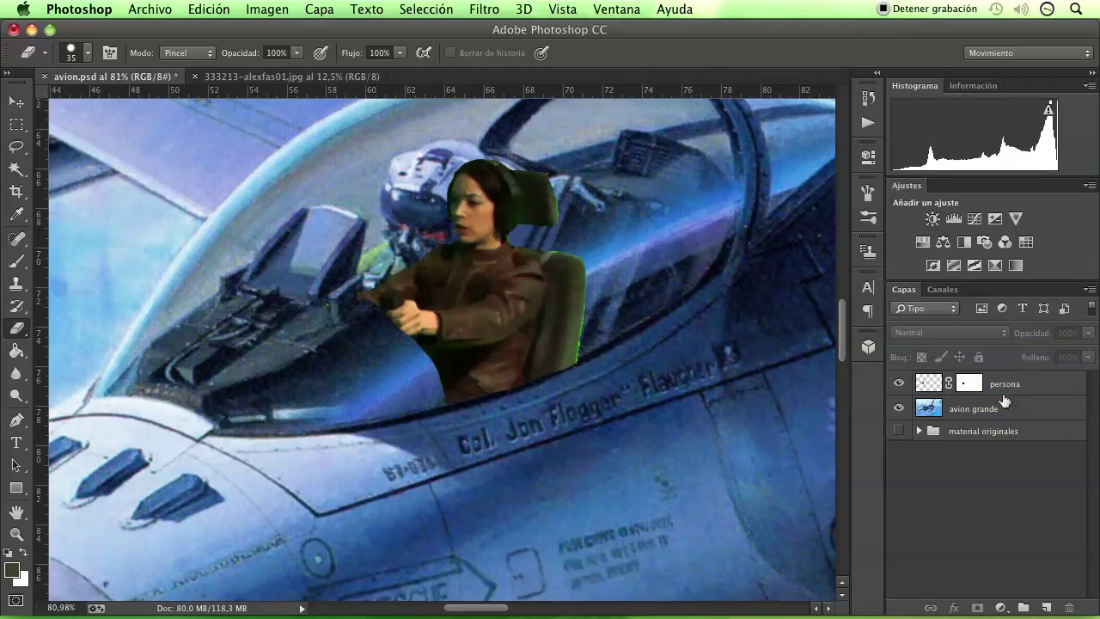
pyautogui.click(979, 386)
pyautogui.click(1087, 336)
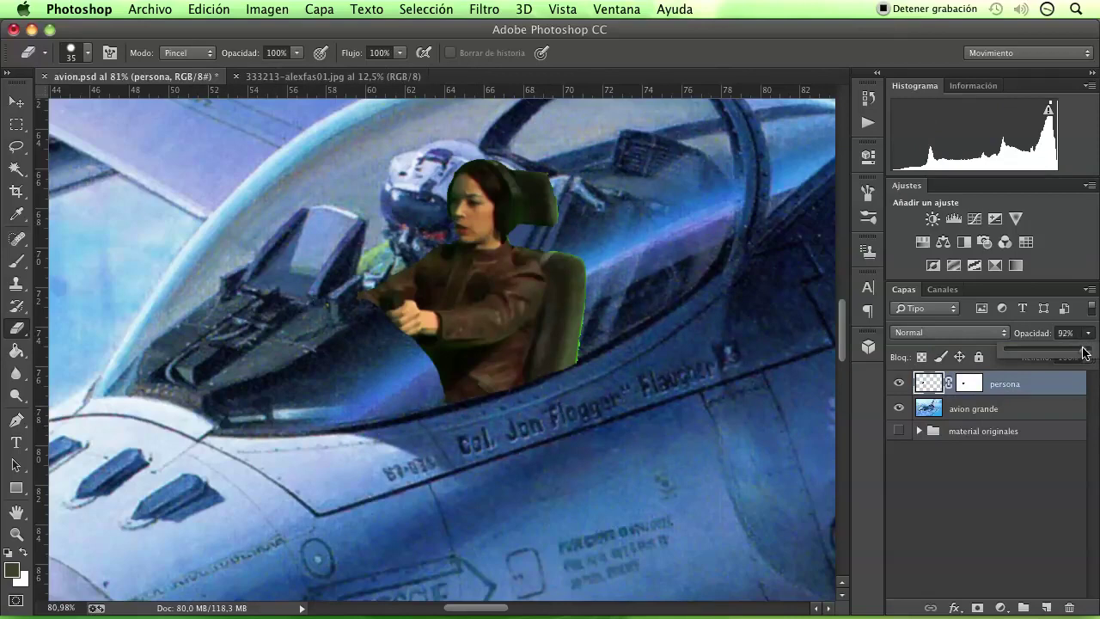
pyautogui.moveTo(1085, 352); pyautogui.dragTo(1025, 354)
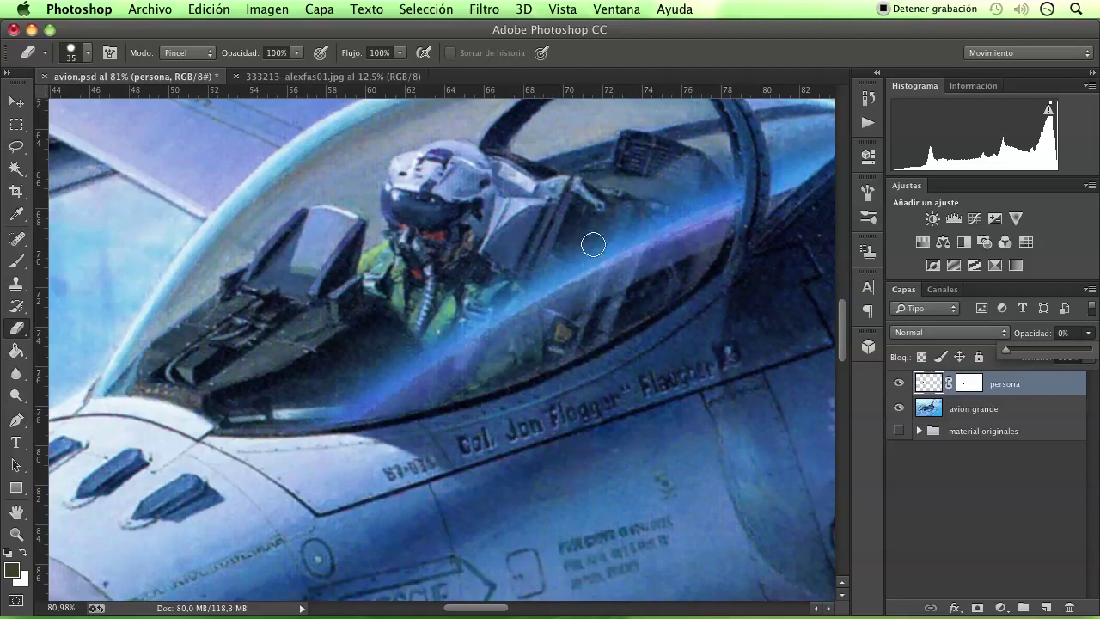
pyautogui.scroll(3, 550, 325)
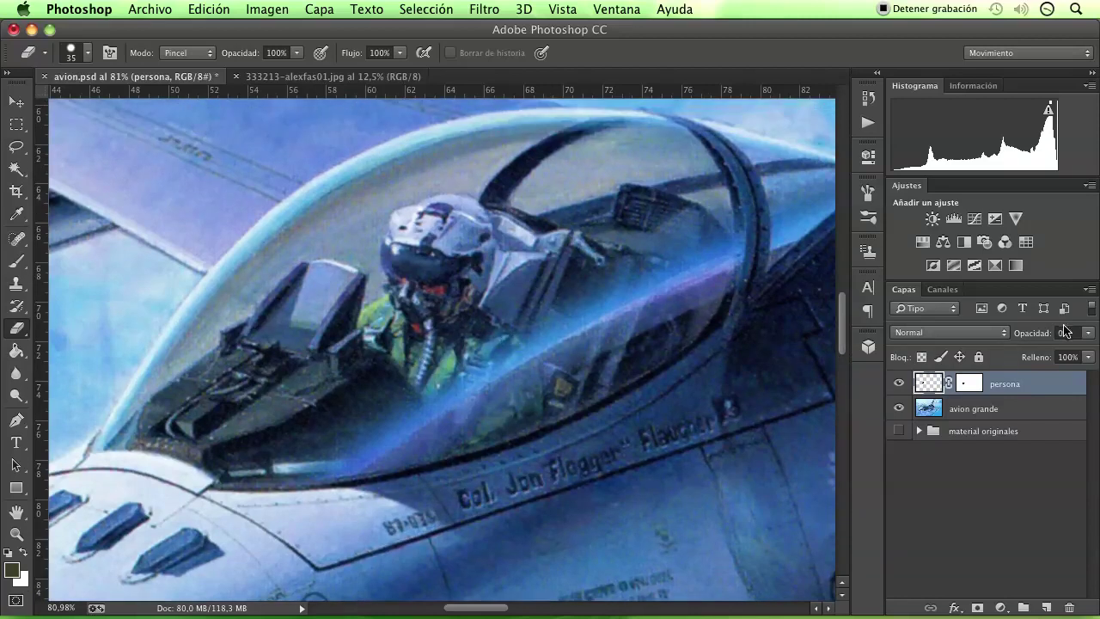
pyautogui.click(1088, 333)
pyautogui.moveTo(1066, 354); pyautogui.dragTo(1095, 354)
pyautogui.click(984, 505)
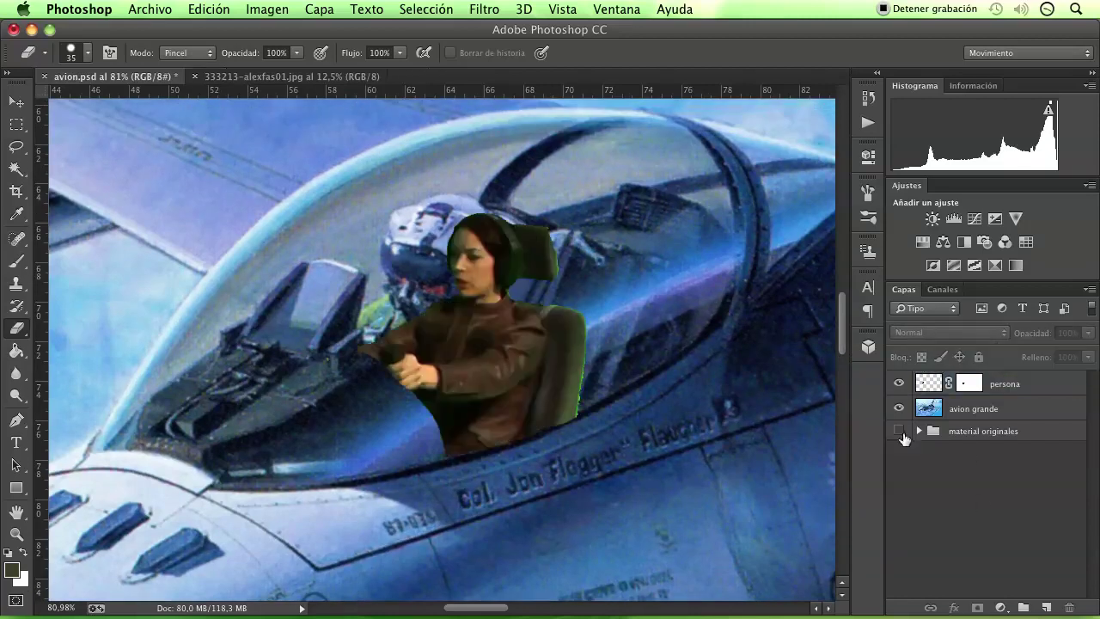
pyautogui.click(900, 383)
pyautogui.click(900, 384)
pyautogui.click(900, 383)
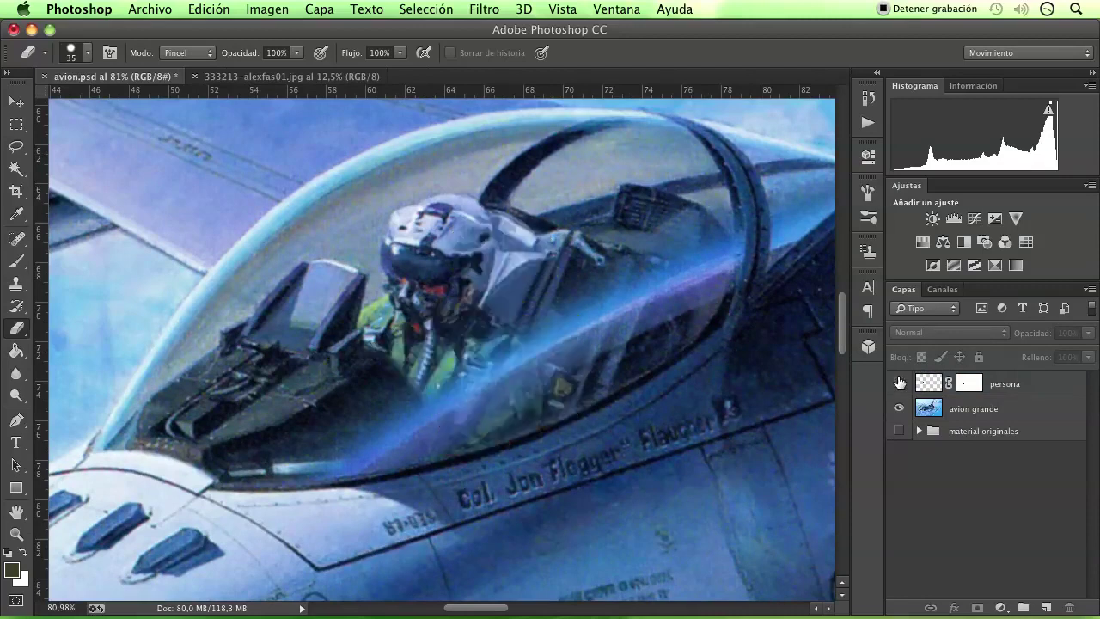
pyautogui.click(900, 384)
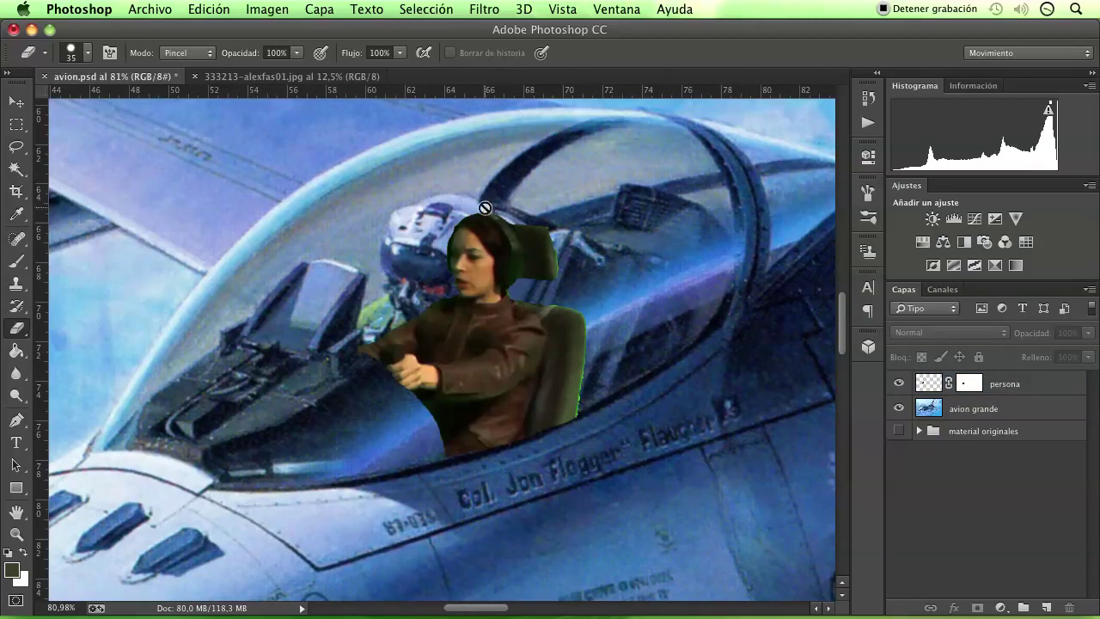
pyautogui.click(989, 412)
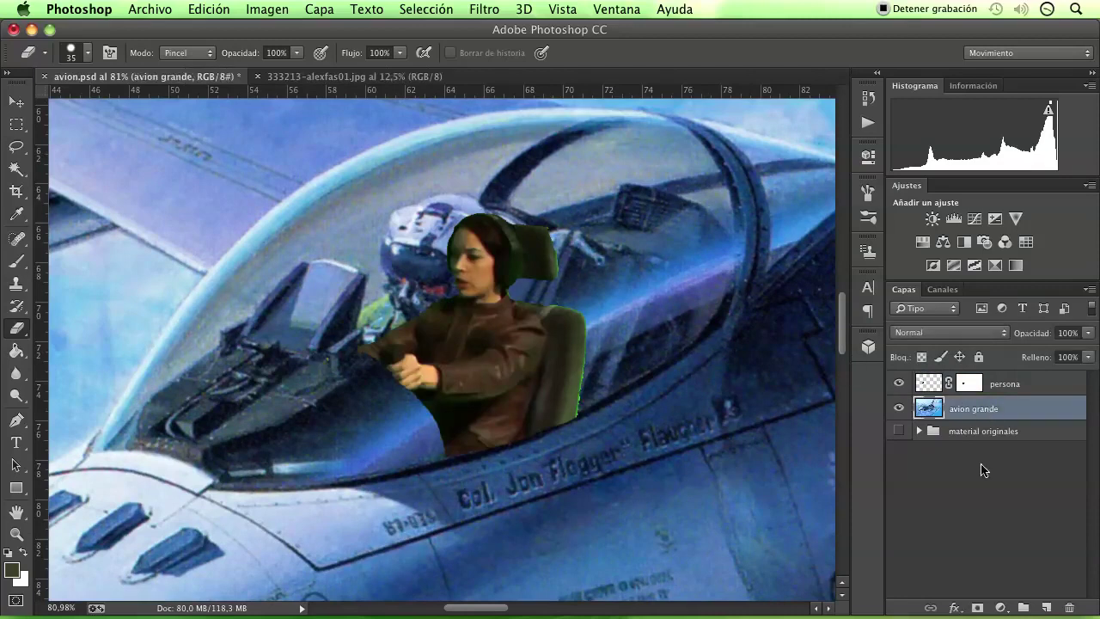
# - Duplicate avion grande as 'avion grande copia' and move the copy into the material originales group
pyautogui.rightClick(967, 416)
pyautogui.click(825, 476)
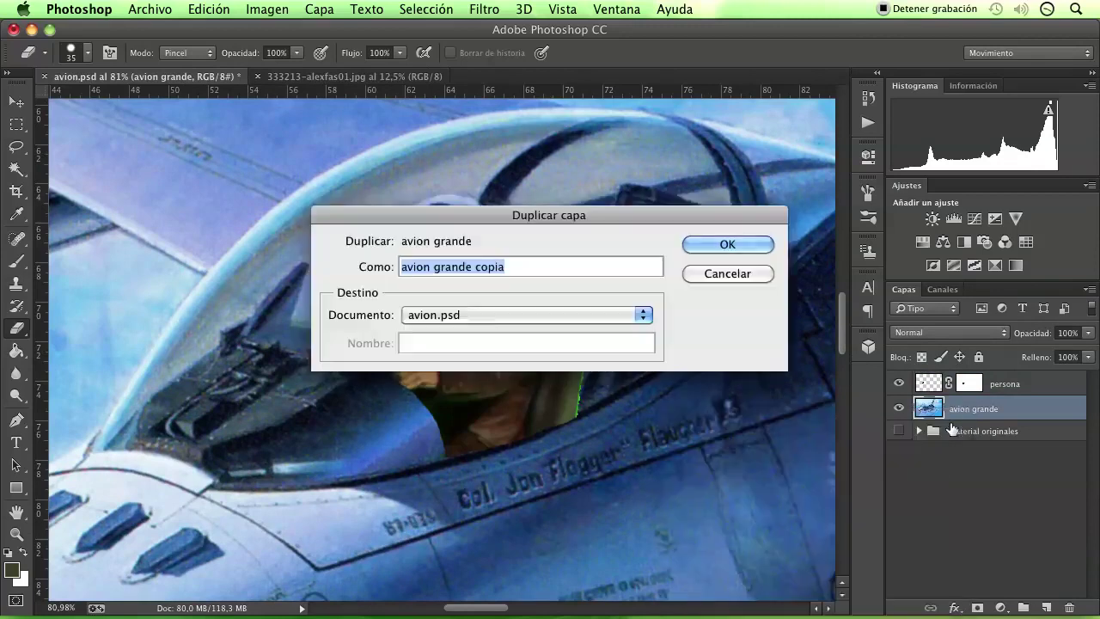
pyautogui.click(740, 245)
pyautogui.moveTo(990, 402); pyautogui.dragTo(982, 455)
pyautogui.click(980, 410)
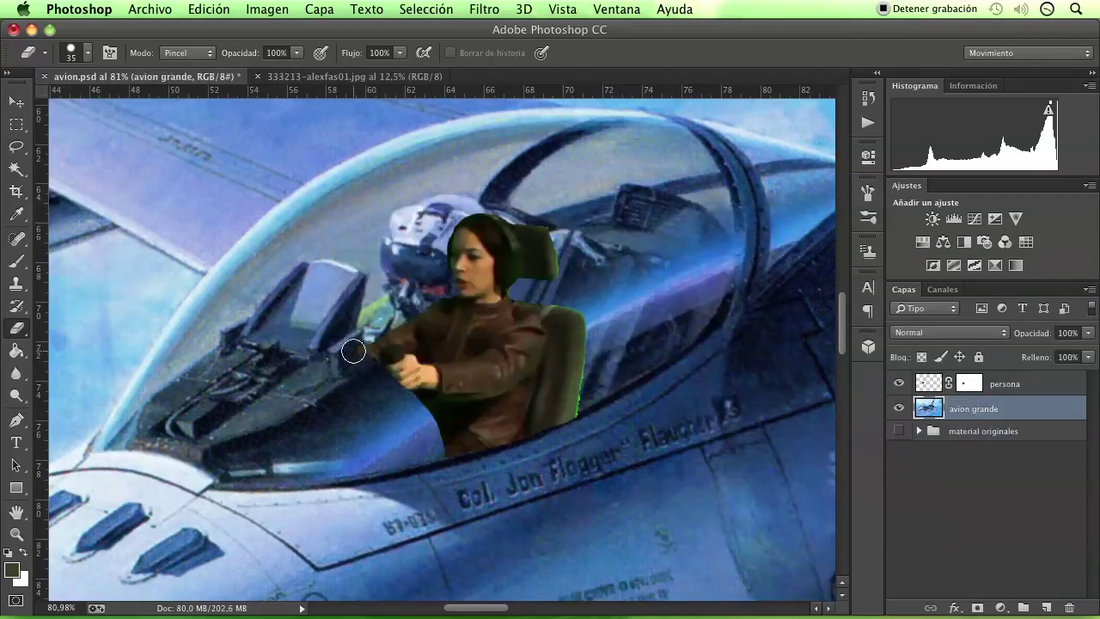
pyautogui.rightClick(16, 391)
# - Enlarge the Smudge brush and smear away the pilot's helmet behind the woman's head
pyautogui.click(103, 422)
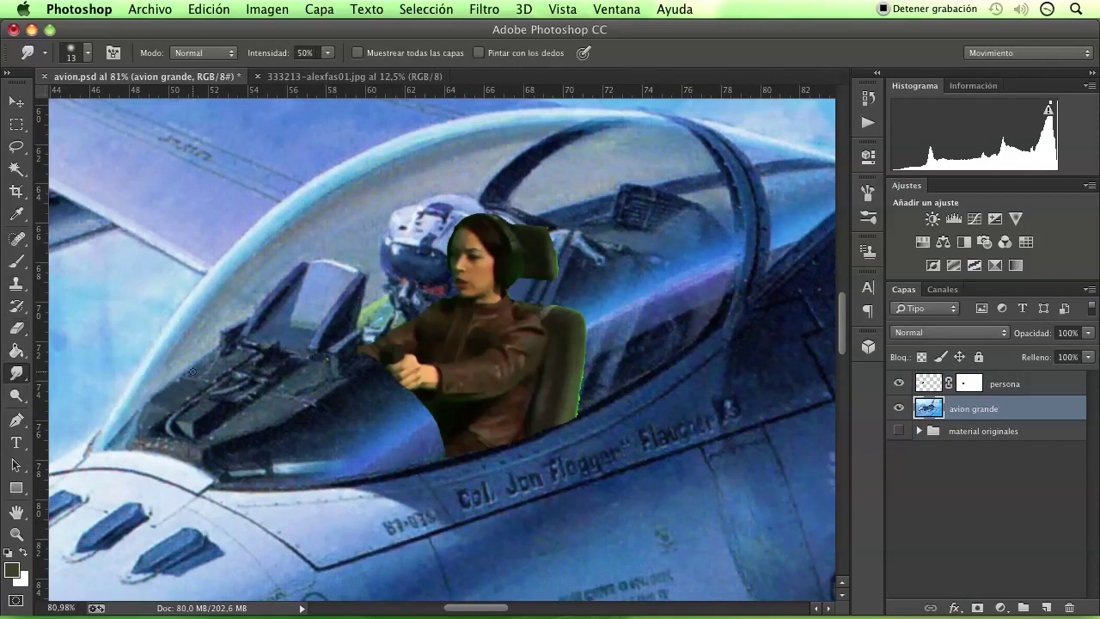
pyautogui.rightClick(493, 210)
pyautogui.moveTo(601, 239); pyautogui.dragTo(606, 244)
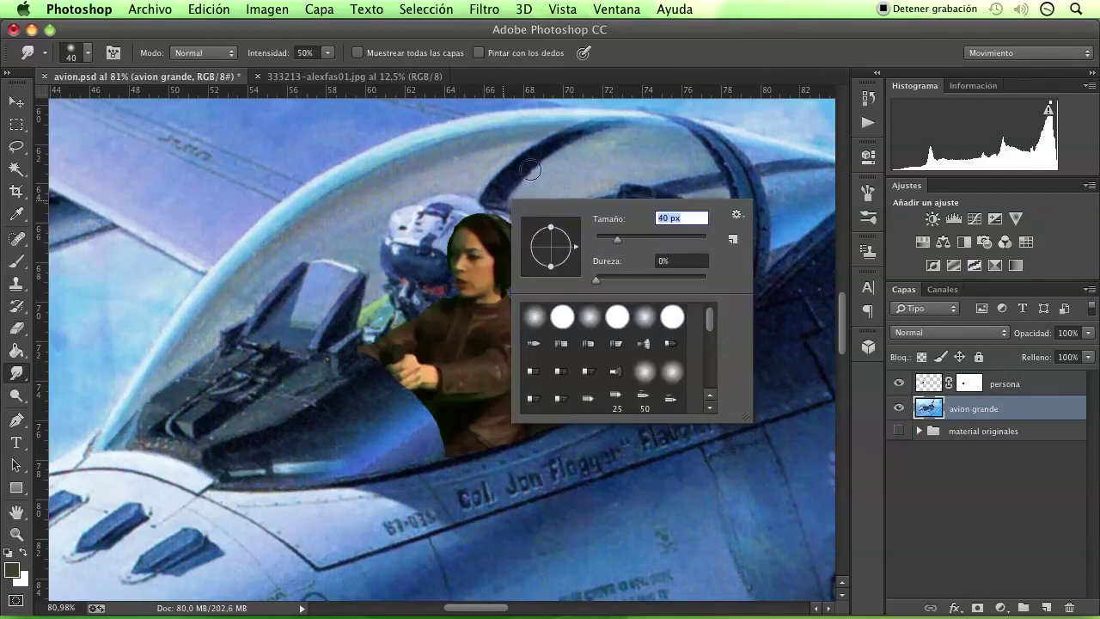
pyautogui.press('Return')
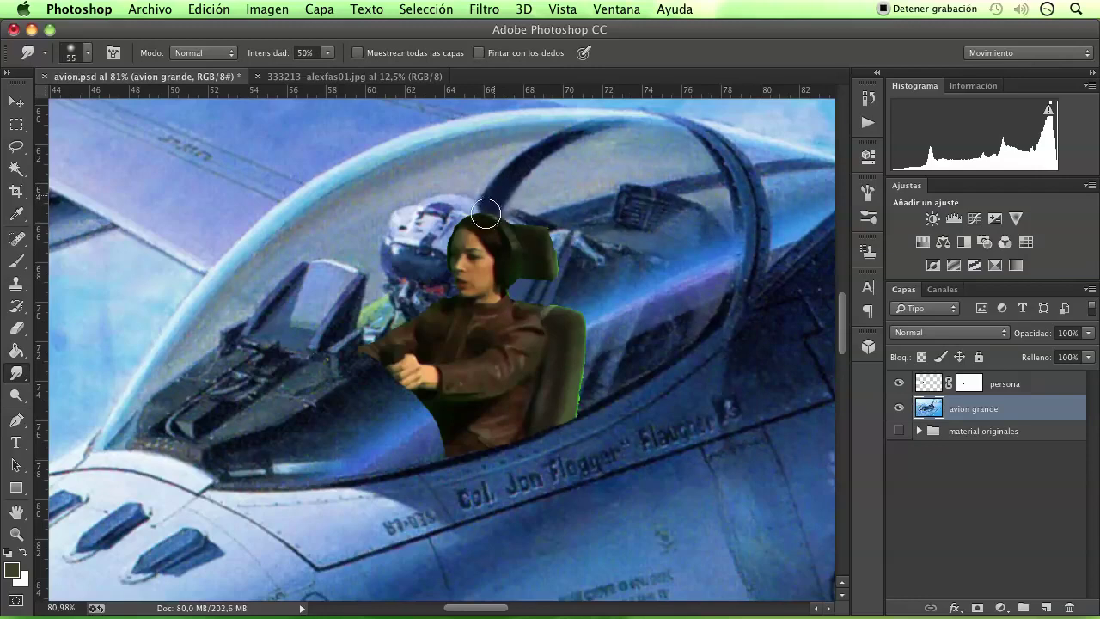
pyautogui.moveTo(456, 206)
pyautogui.mouseDown()
pyautogui.moveTo(467, 180)
pyautogui.moveTo(430, 234)
pyautogui.moveTo(411, 225)
pyautogui.moveTo(405, 239)
pyautogui.mouseUp()
pyautogui.moveTo(419, 237)
pyautogui.mouseDown()
pyautogui.moveTo(359, 240)
pyautogui.moveTo(426, 232)
pyautogui.moveTo(430, 258)
pyautogui.moveTo(380, 253)
pyautogui.moveTo(403, 297)
pyautogui.moveTo(504, 167)
pyautogui.mouseUp()
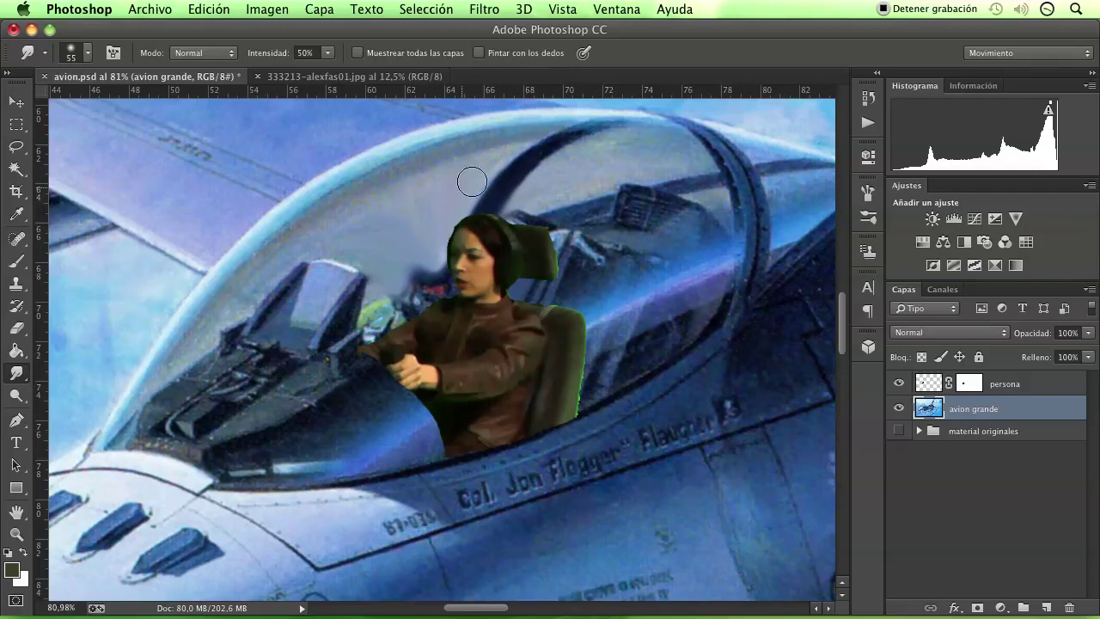
# - Smooth the dark cockpit patches left of her head, toggling persona visibility to check
pyautogui.moveTo(382, 279); pyautogui.dragTo(411, 283)
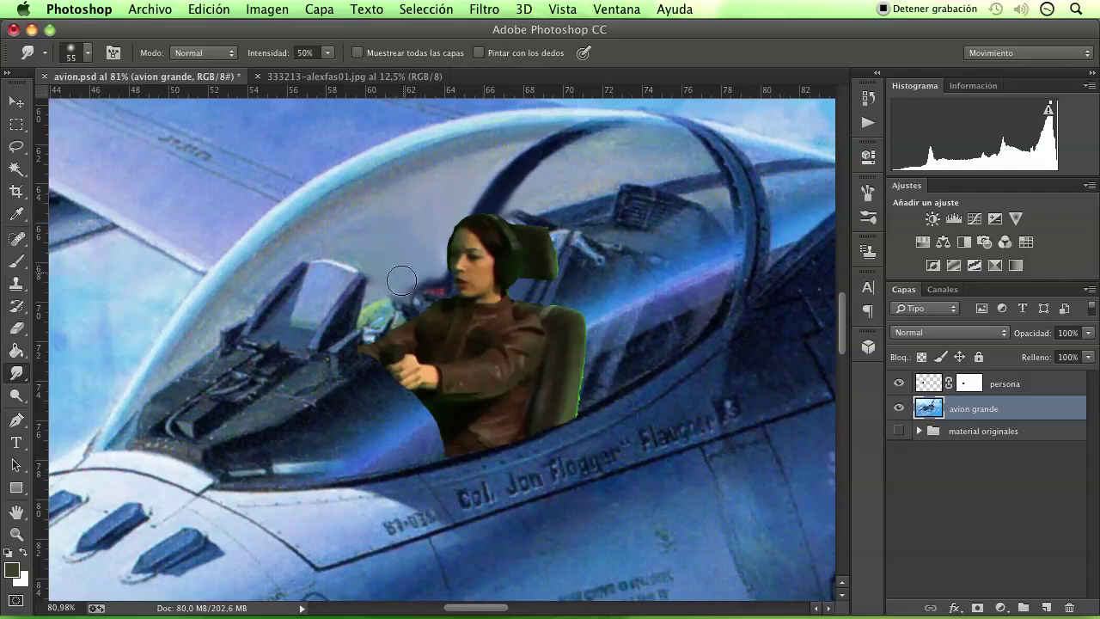
pyautogui.moveTo(411, 283); pyautogui.dragTo(387, 301)
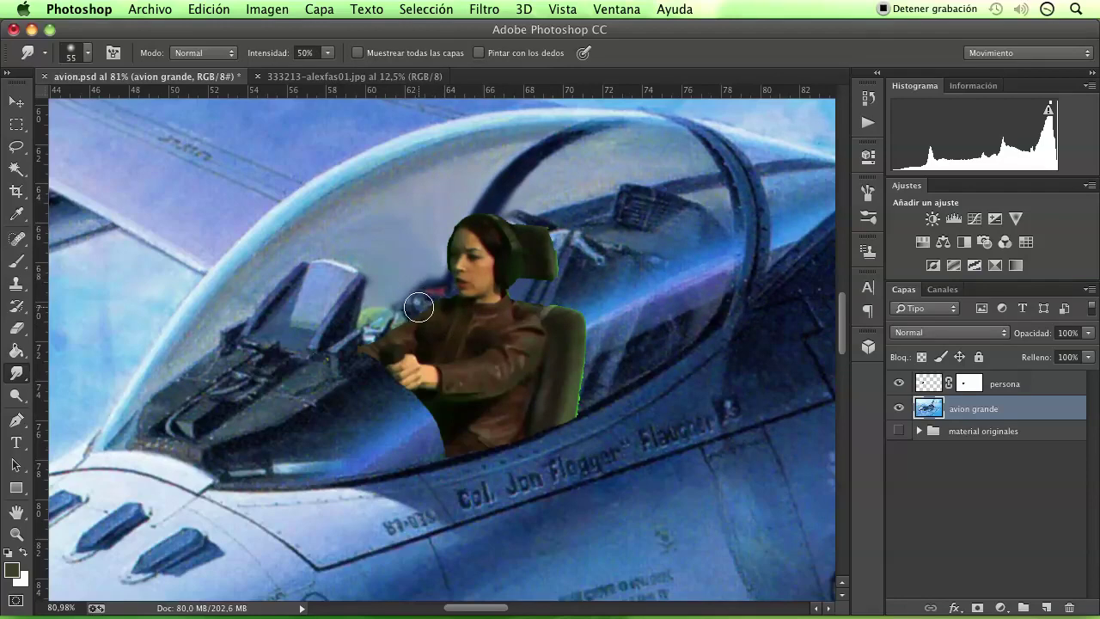
pyautogui.moveTo(418, 307); pyautogui.dragTo(403, 263)
pyautogui.click(898, 385)
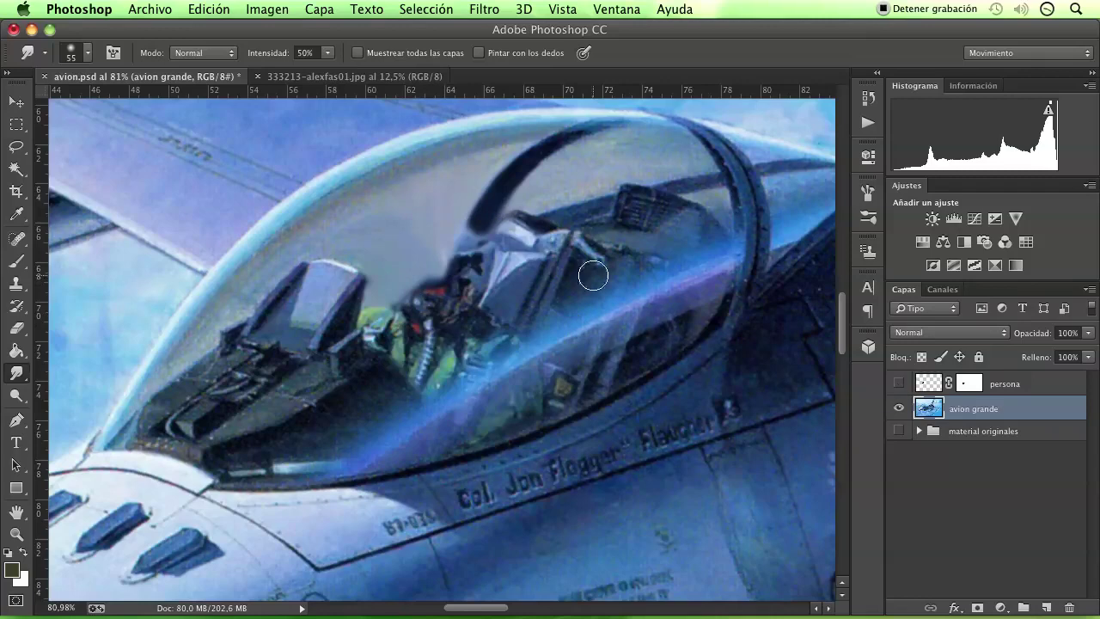
pyautogui.click(899, 384)
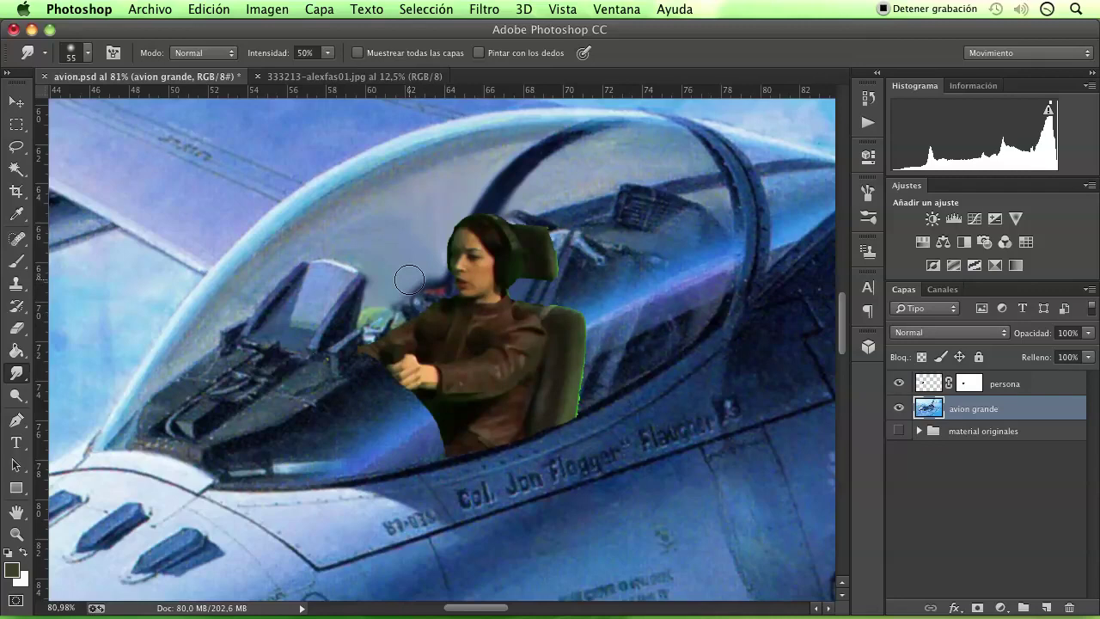
# - Zoom in and out to inspect the smudged pilot area in the cockpit
pyautogui.scroll(-2, 417, 319)
pyautogui.scroll(-3, 417, 320)
pyautogui.scroll(-3, 418, 322)
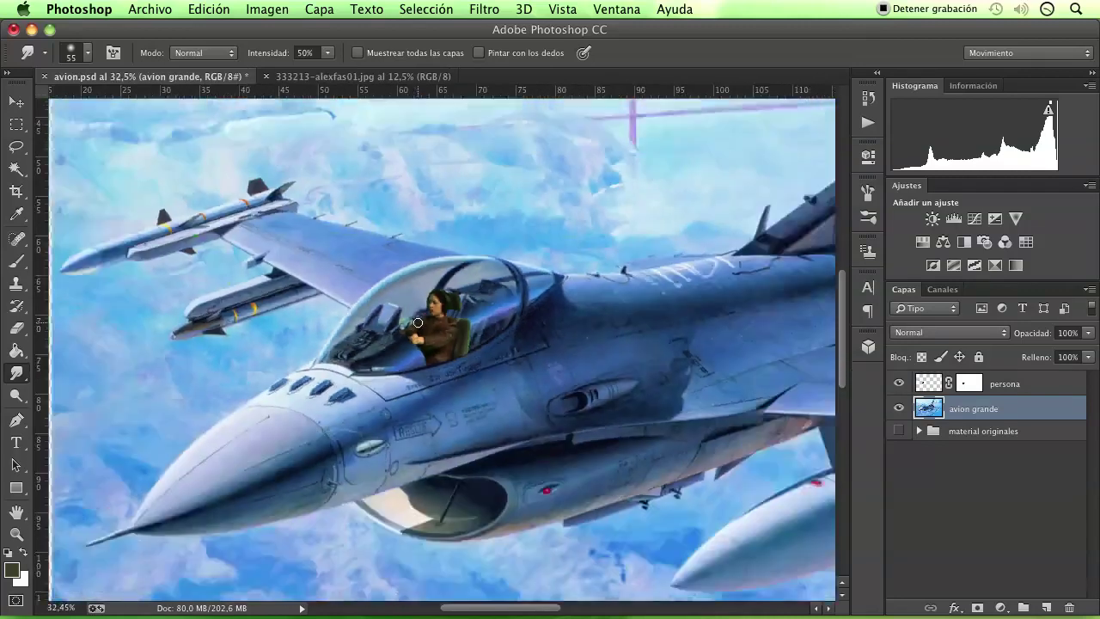
pyautogui.scroll(-4, 419, 325)
pyautogui.scroll(2, 270, 340)
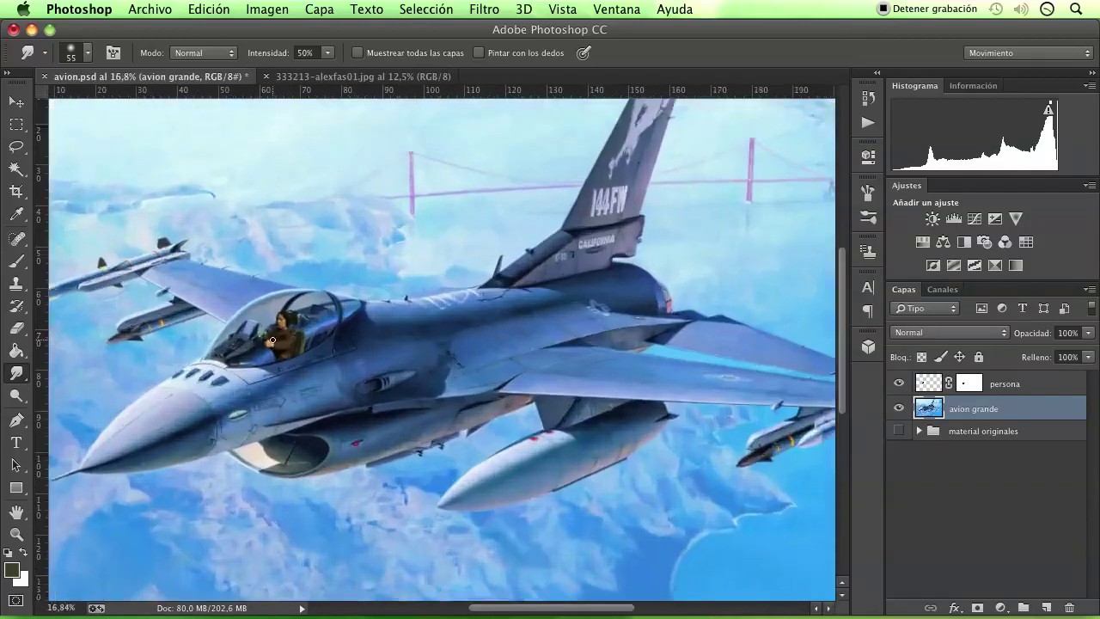
pyautogui.scroll(3, 279, 334)
pyautogui.scroll(2, 288, 327)
pyautogui.scroll(1, 295, 329)
pyautogui.scroll(1, 296, 330)
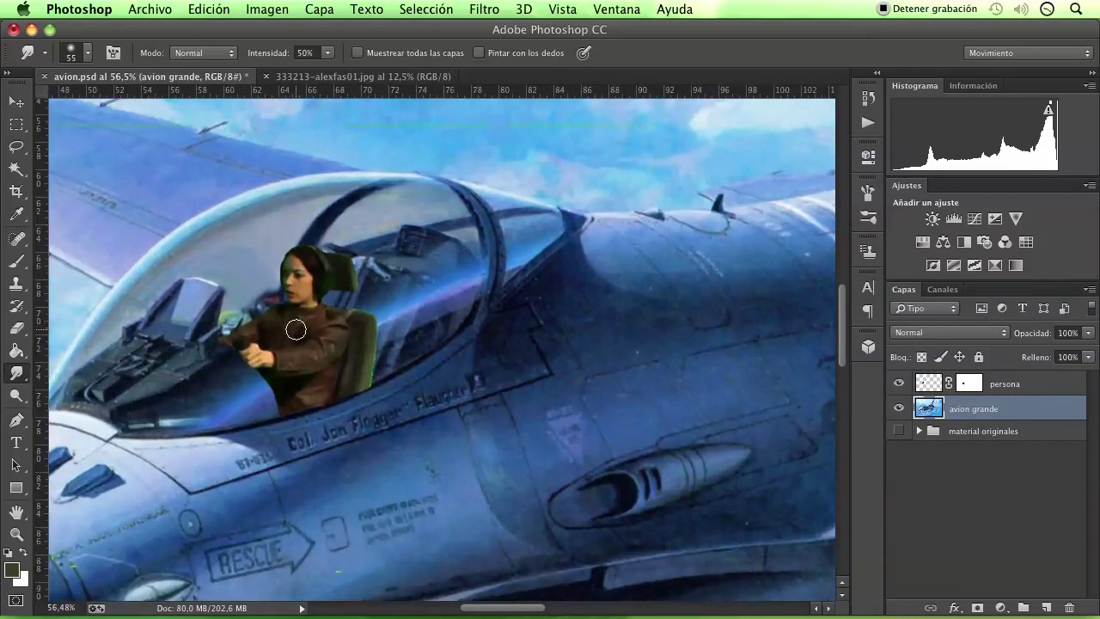
pyautogui.scroll(1, 292, 309)
pyautogui.scroll(1, 296, 318)
pyautogui.scroll(1, 325, 314)
pyautogui.scroll(-2, 325, 315)
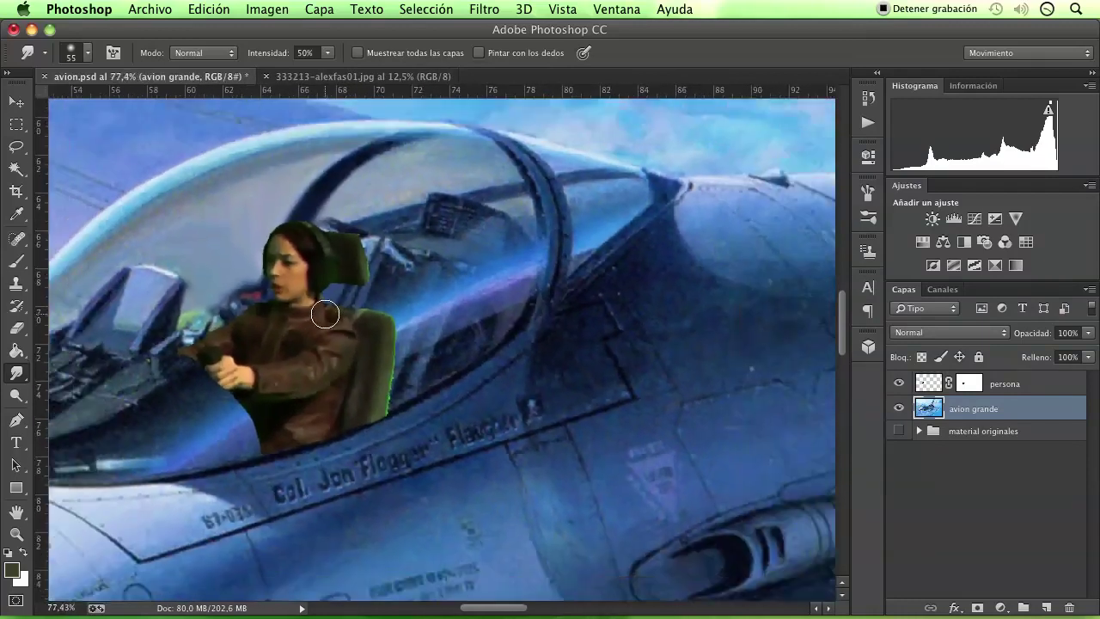
pyautogui.scroll(-1, 429, 335)
pyautogui.scroll(-1, 482, 340)
pyautogui.scroll(-1, 464, 348)
pyautogui.scroll(-2, 425, 362)
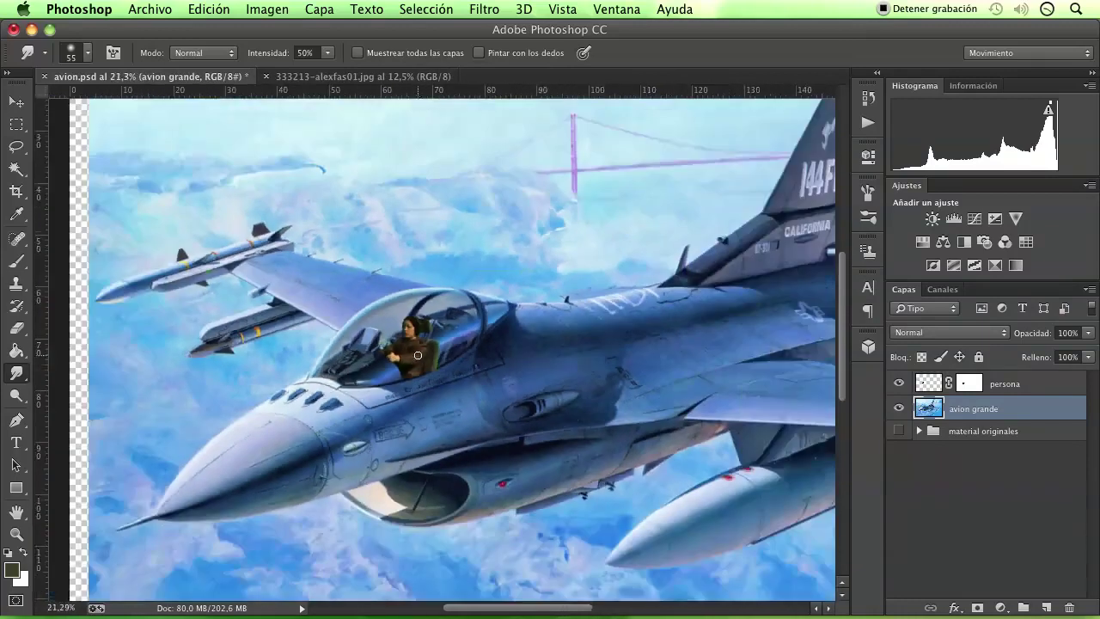
pyautogui.scroll(-1, 425, 359)
pyautogui.scroll(-1, 425, 356)
pyautogui.scroll(-1, 426, 352)
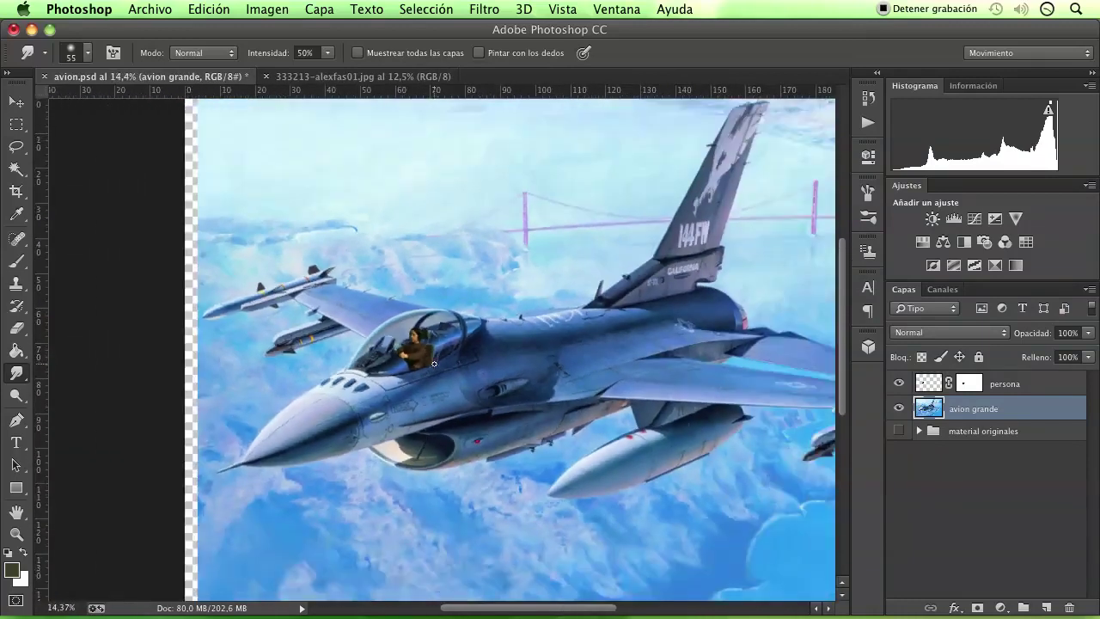
pyautogui.scroll(-1, 421, 361)
pyautogui.scroll(2, 369, 348)
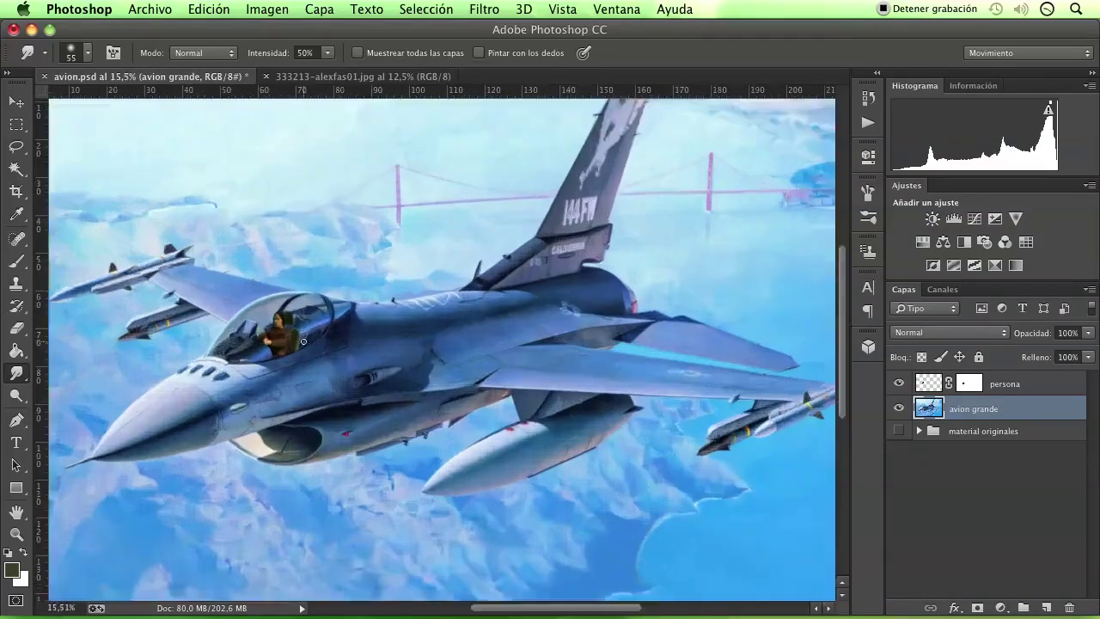
pyautogui.scroll(3, 336, 340)
pyautogui.scroll(3, 284, 328)
pyautogui.scroll(3, 280, 323)
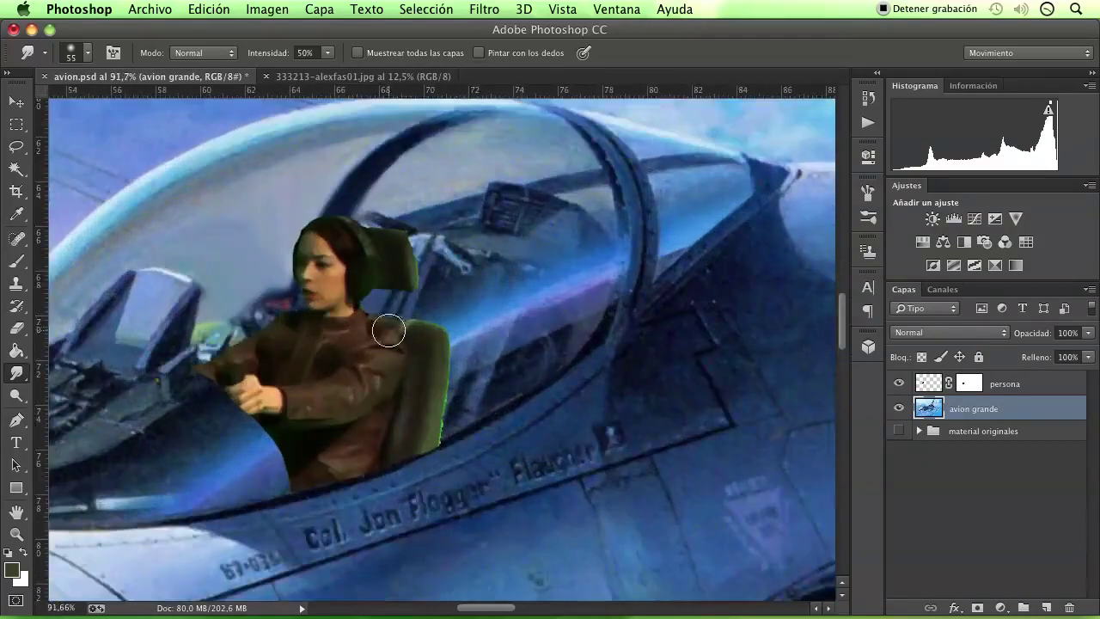
pyautogui.scroll(-2, 386, 331)
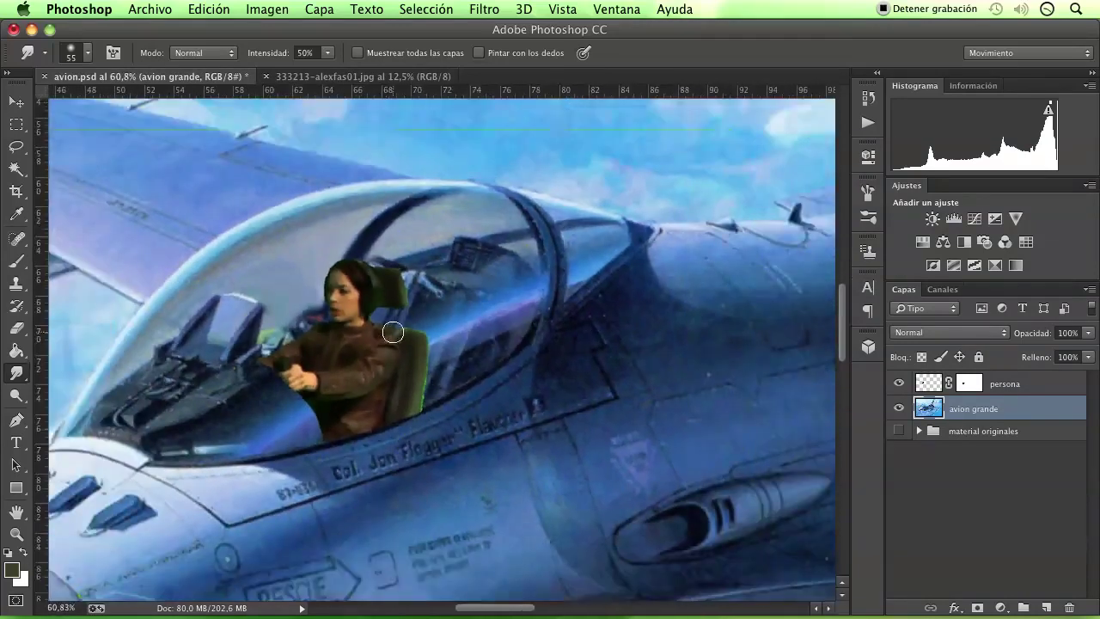
pyautogui.scroll(-3, 393, 330)
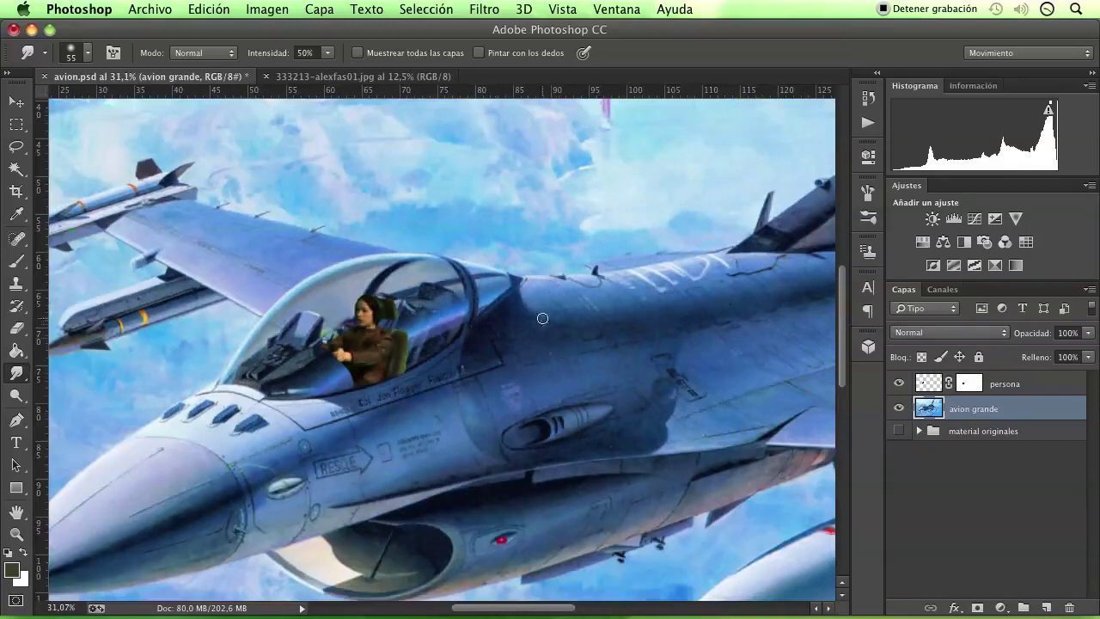
pyautogui.scroll(2, 341, 344)
pyautogui.scroll(2, 348, 331)
pyautogui.scroll(2, 361, 305)
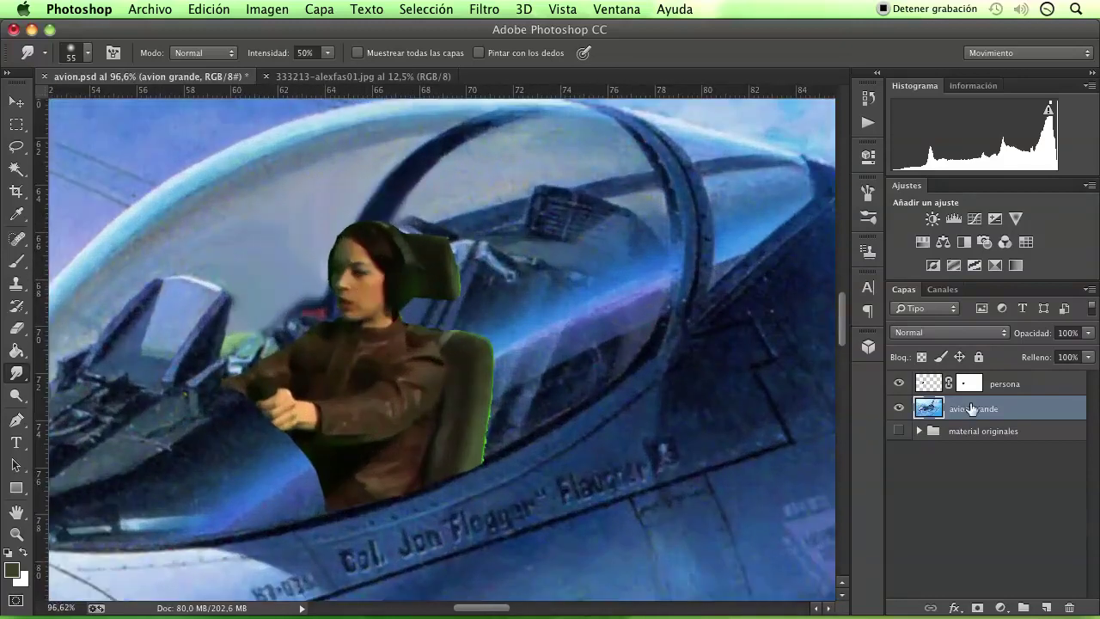
# - Make persona the active layer with the Magic Wand tool selected
pyautogui.click(921, 381)
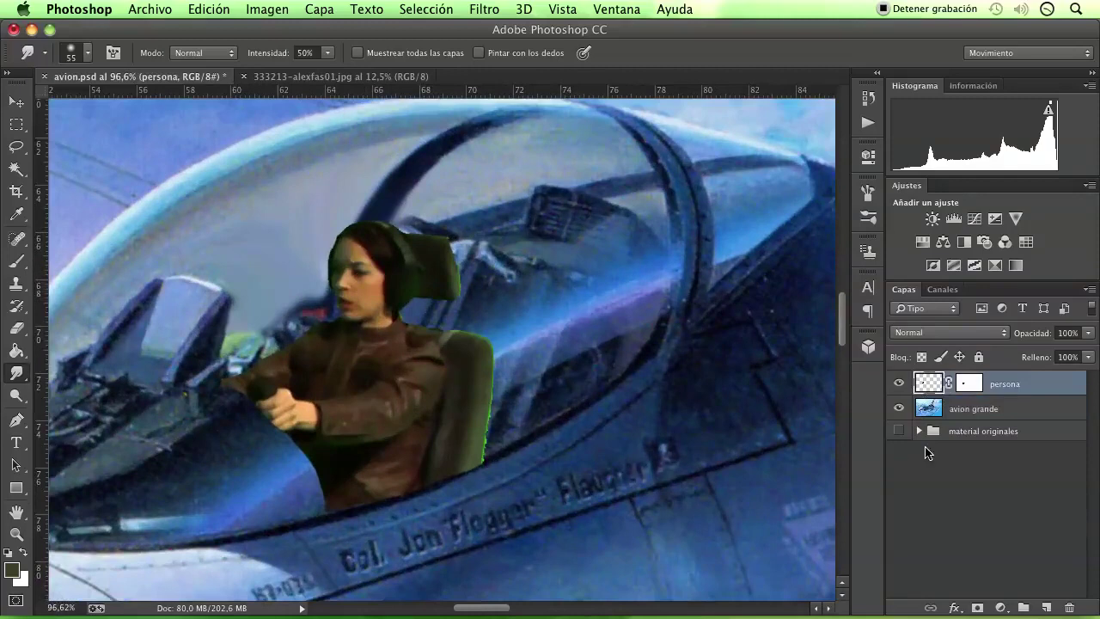
pyautogui.click(18, 128)
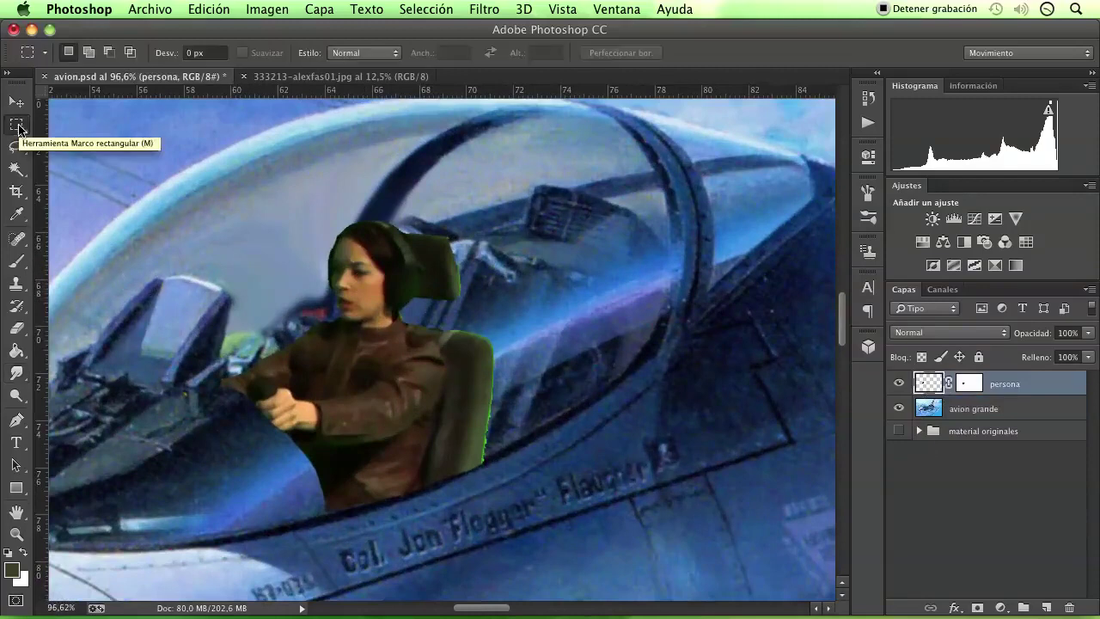
pyautogui.click(19, 170)
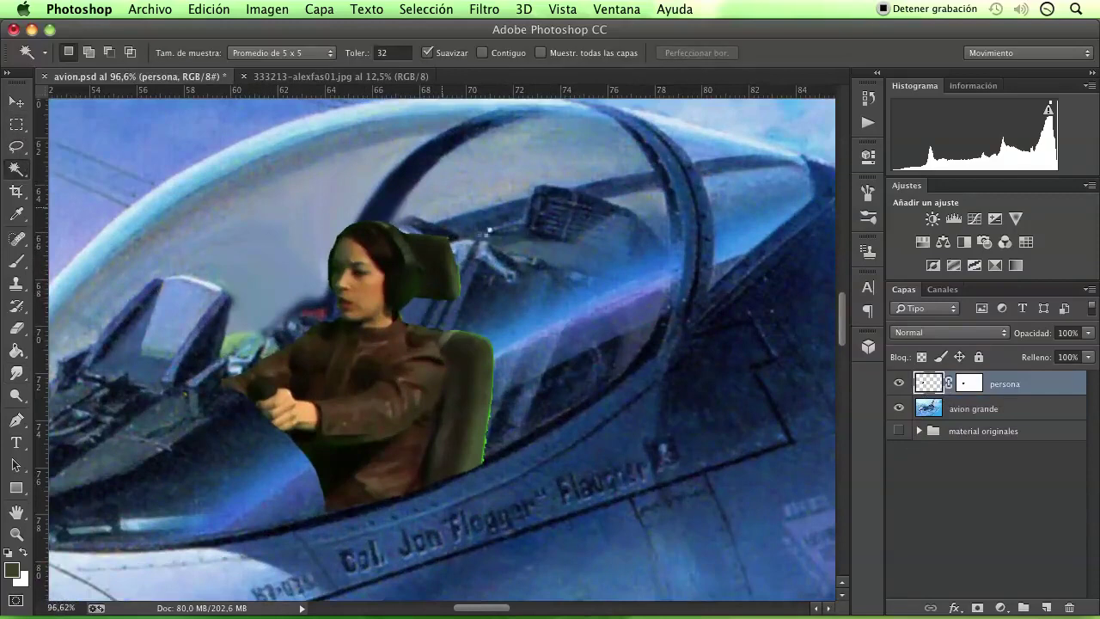
# - Magic Wand-select the area around the pilot and invert it with Selección > Invertir
pyautogui.click(505, 246)
pyautogui.scroll(-3, 504, 247)
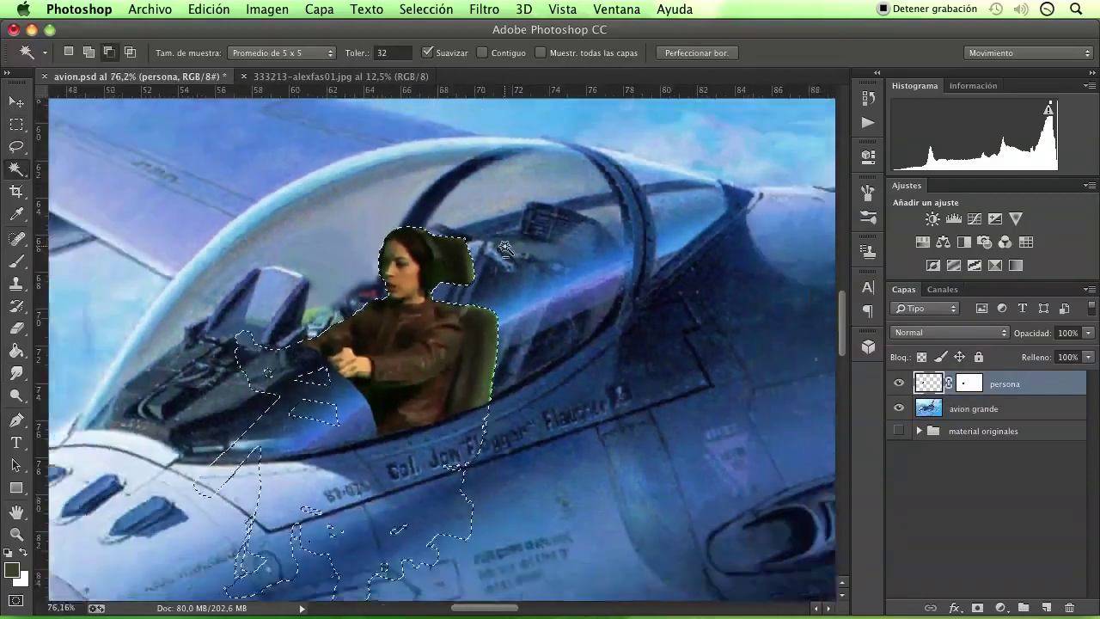
pyautogui.scroll(-3, 505, 246)
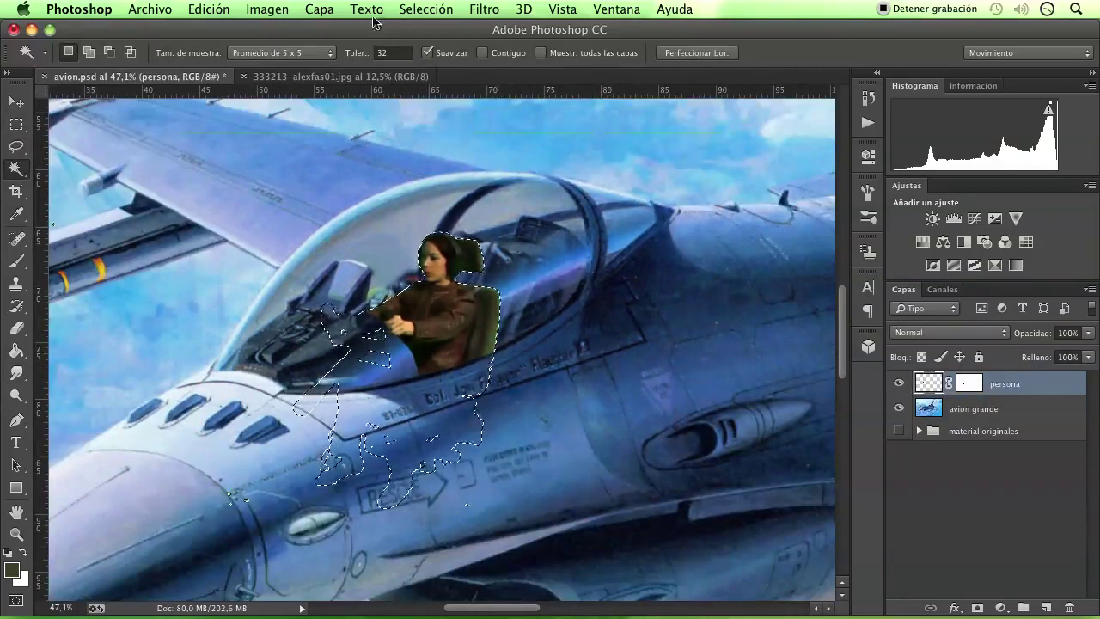
pyautogui.click(426, 8)
pyautogui.click(438, 78)
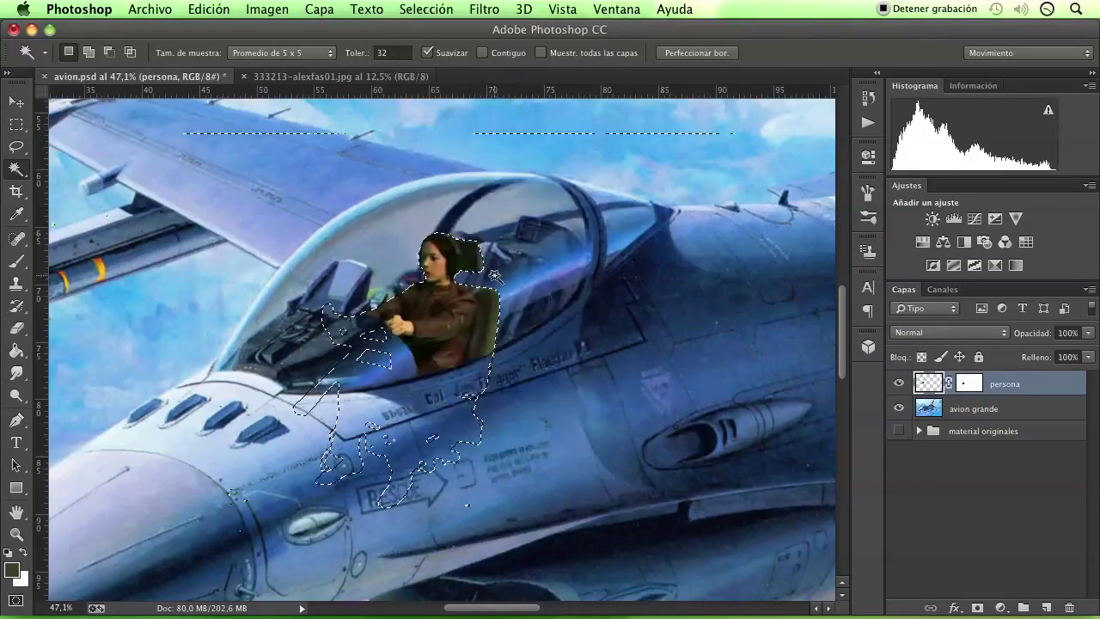
pyautogui.scroll(-2, 551, 207)
pyautogui.scroll(-2, 551, 207)
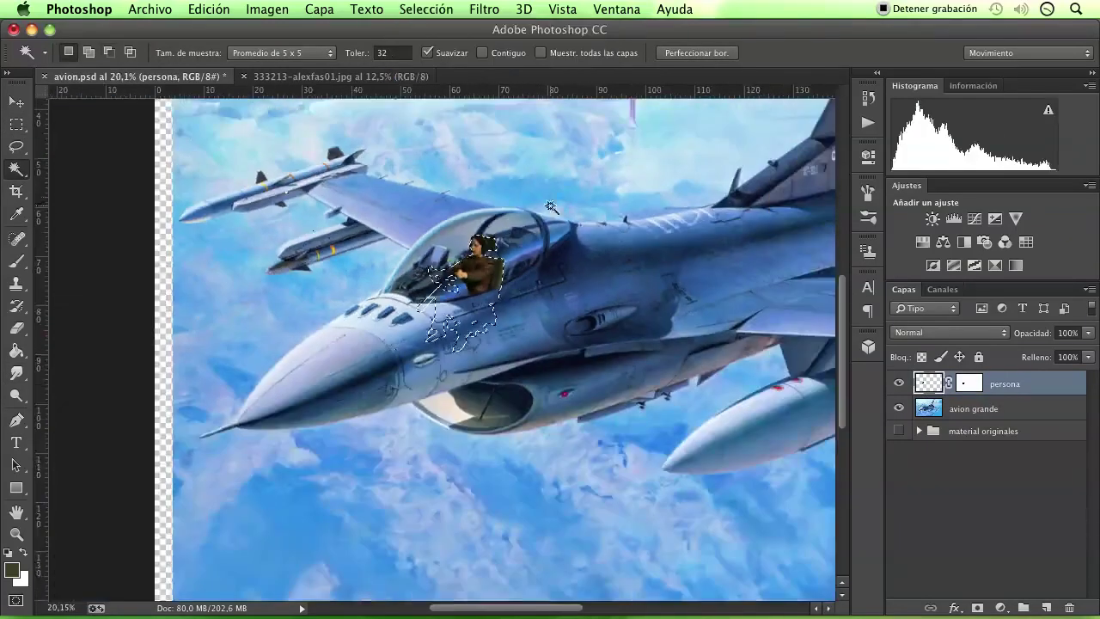
pyautogui.scroll(2, 429, 292)
pyautogui.scroll(2, 494, 311)
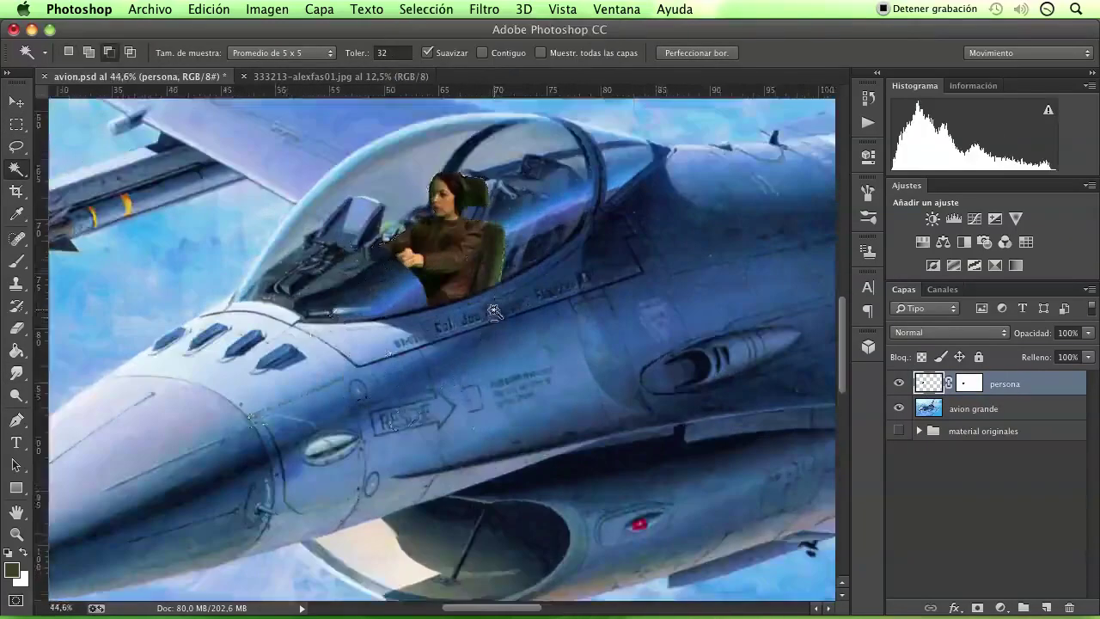
pyautogui.scroll(1, 494, 312)
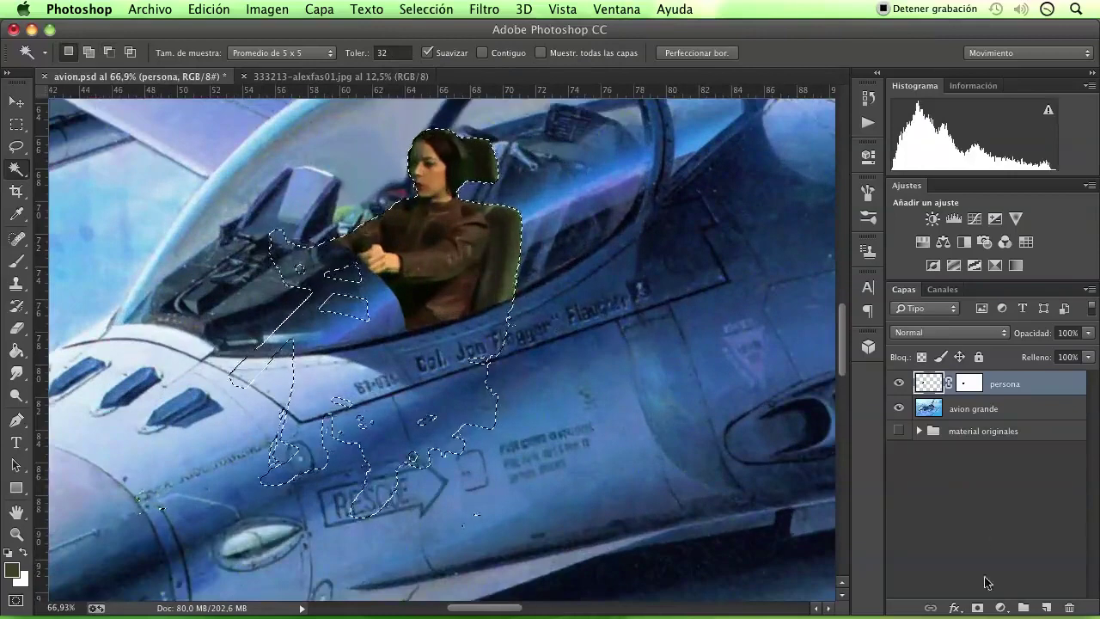
pyautogui.click(1000, 608)
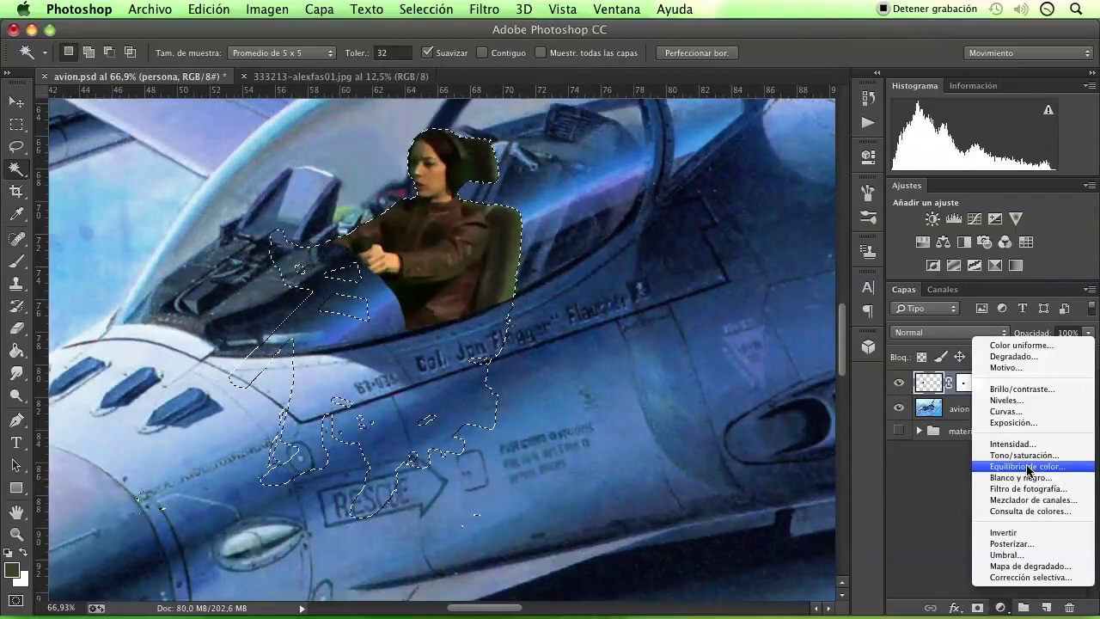
# - Add an Equilibrio de color layer with midtones Cian–Rojo -48 and Amarillo–Azul +69
pyautogui.click(1029, 466)
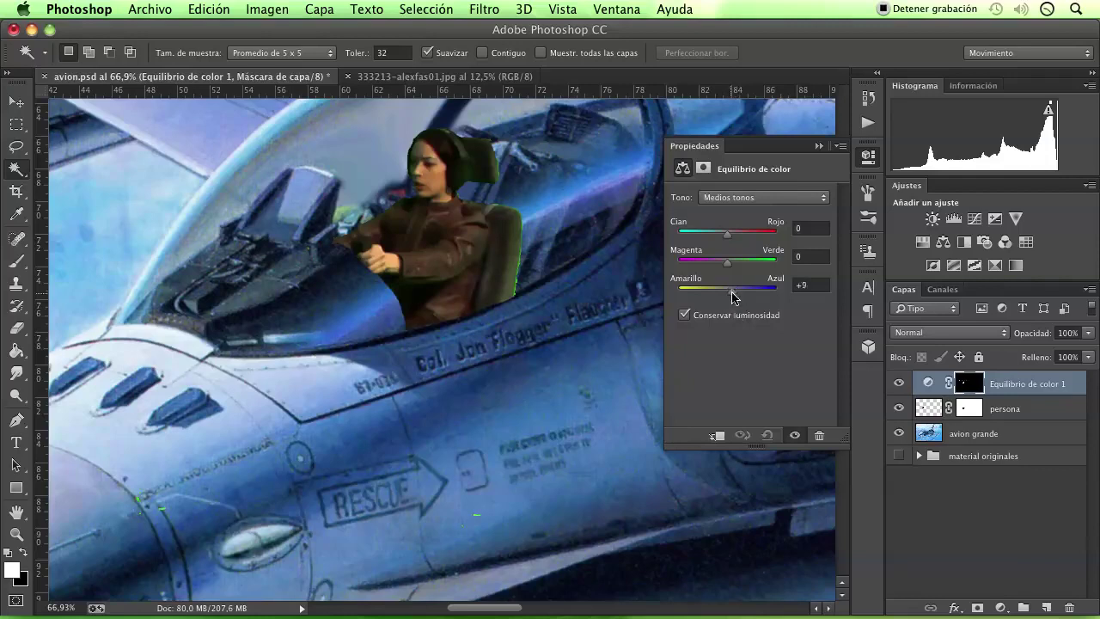
pyautogui.moveTo(731, 291); pyautogui.dragTo(745, 291)
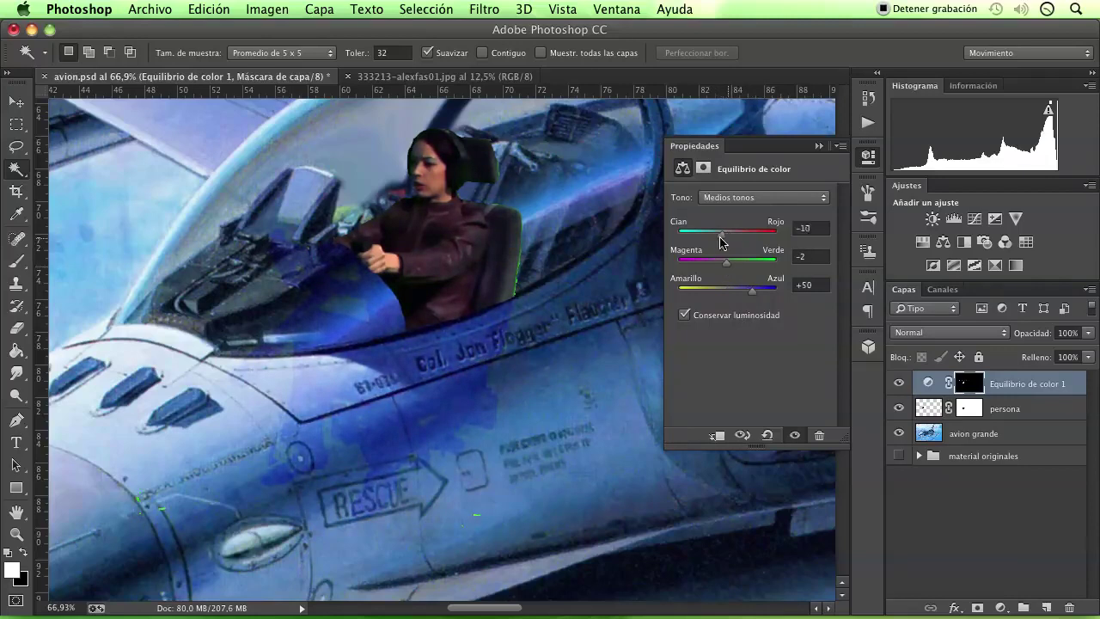
pyautogui.moveTo(722, 241); pyautogui.dragTo(708, 241)
pyautogui.click(898, 385)
pyautogui.click(897, 384)
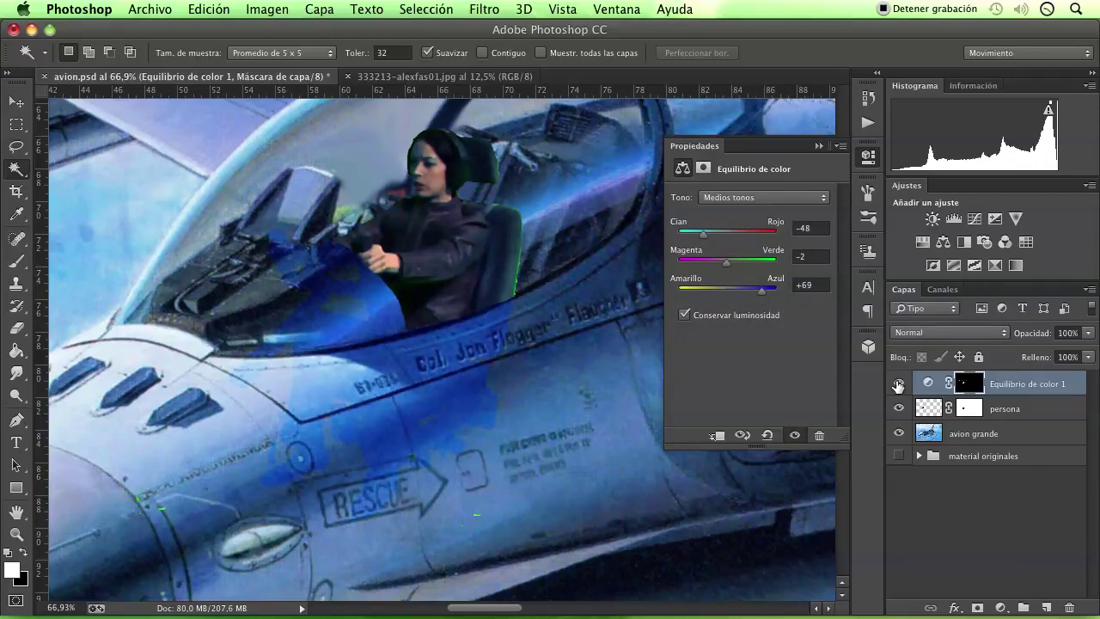
pyautogui.click(960, 383)
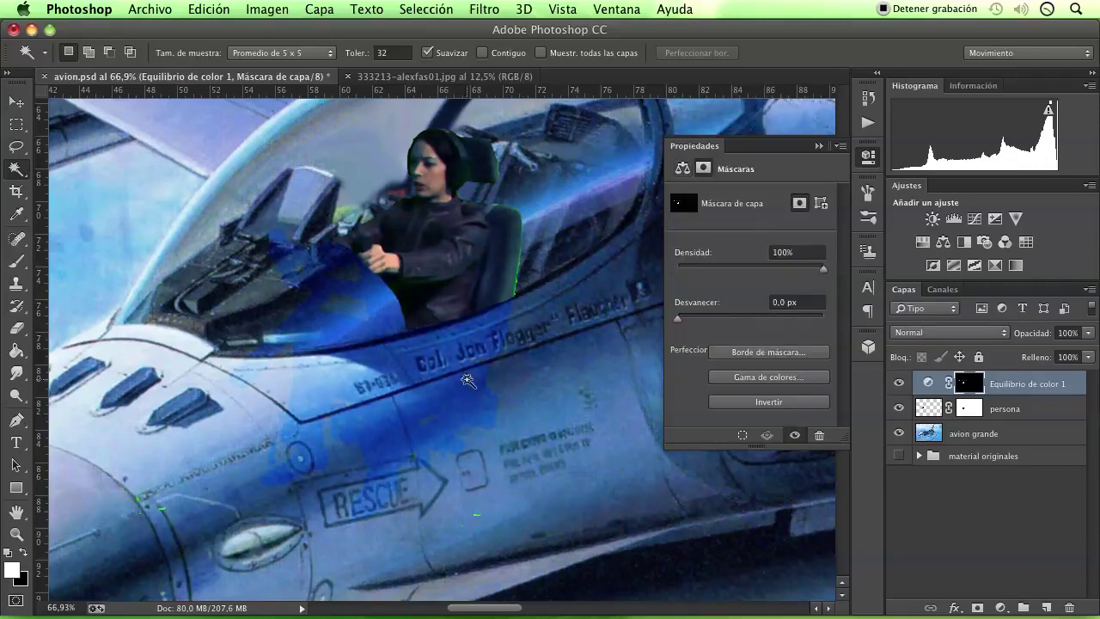
# - Erase the blue tint from the fuselage patches on the Equilibrio de color 1 mask with a 57 px brush
pyautogui.click(16, 329)
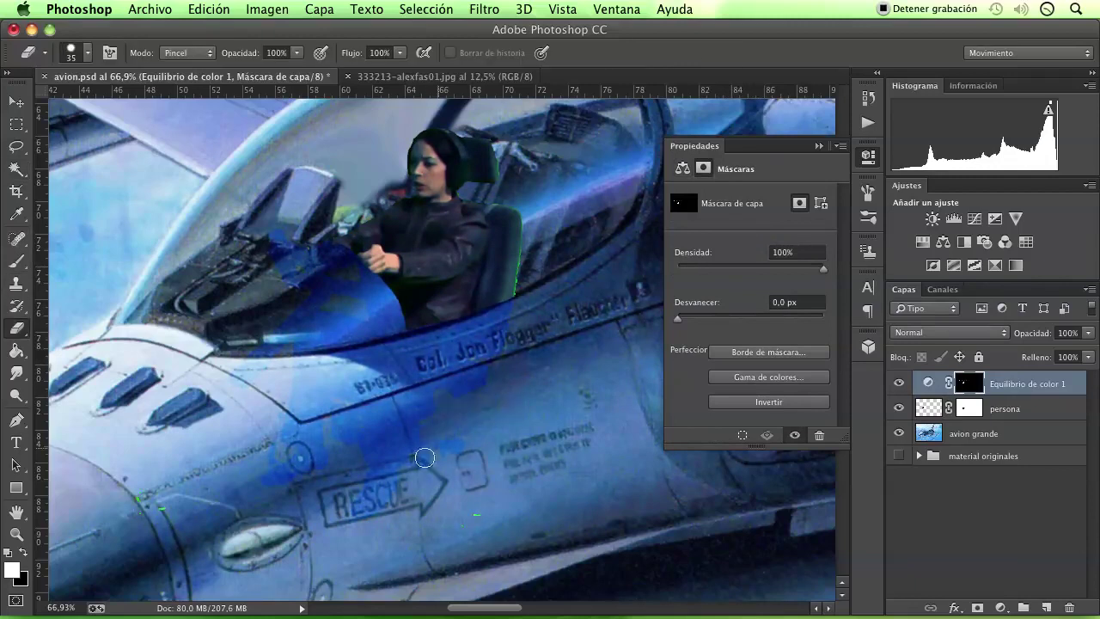
pyautogui.rightClick(507, 423)
pyautogui.moveTo(626, 434); pyautogui.dragTo(622, 434)
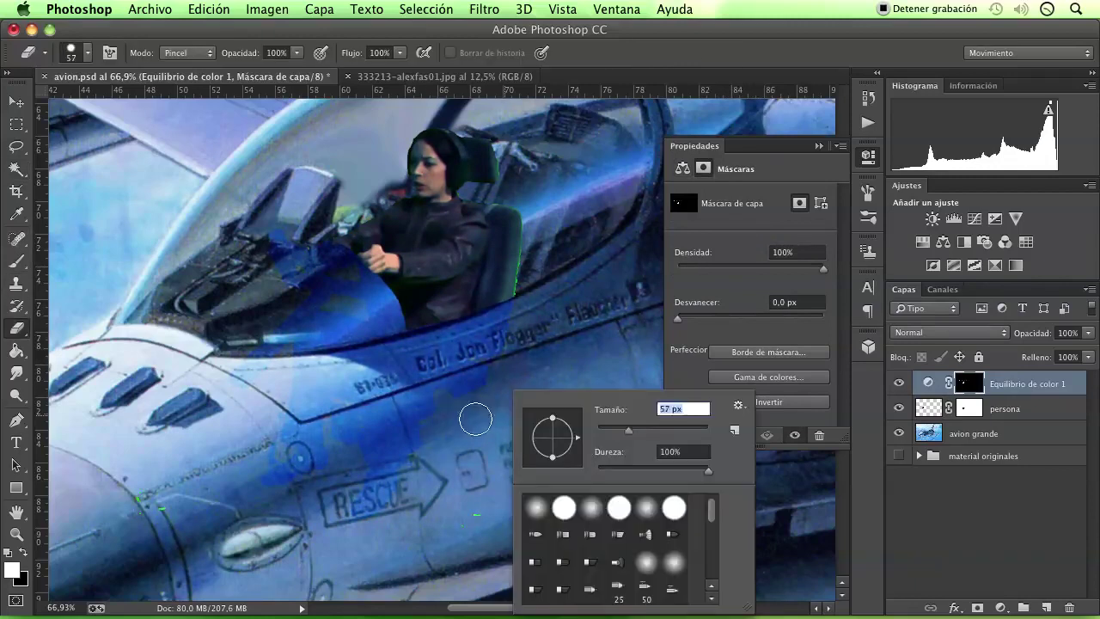
pyautogui.press('Return')
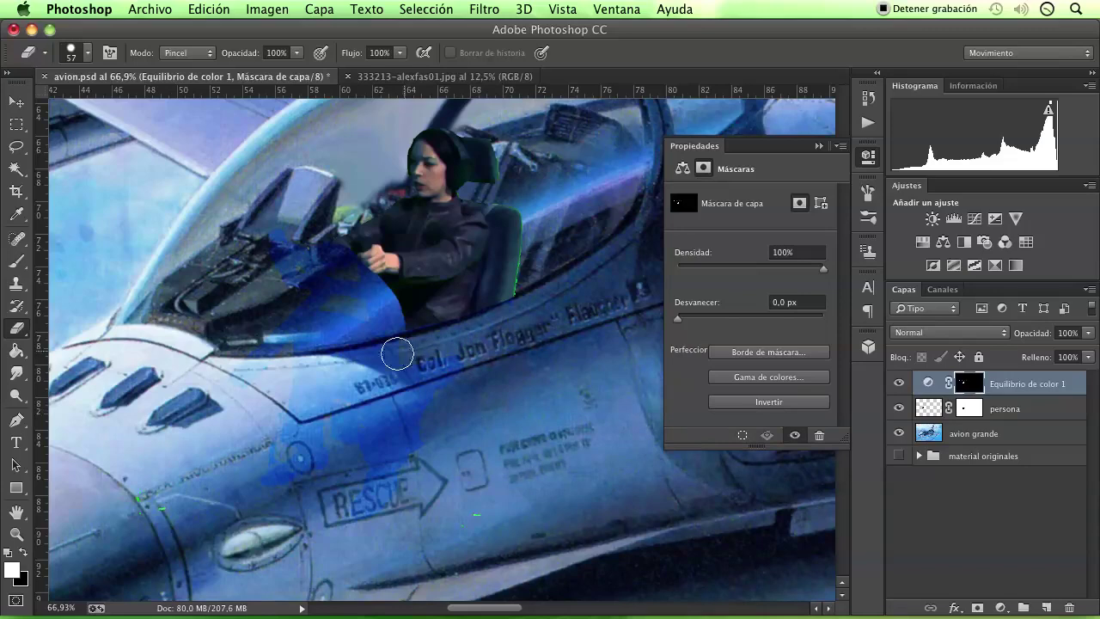
pyautogui.moveTo(398, 353)
pyautogui.mouseDown()
pyautogui.moveTo(296, 365)
pyautogui.moveTo(383, 386)
pyautogui.moveTo(266, 464)
pyautogui.moveTo(353, 489)
pyautogui.moveTo(290, 432)
pyautogui.mouseUp()
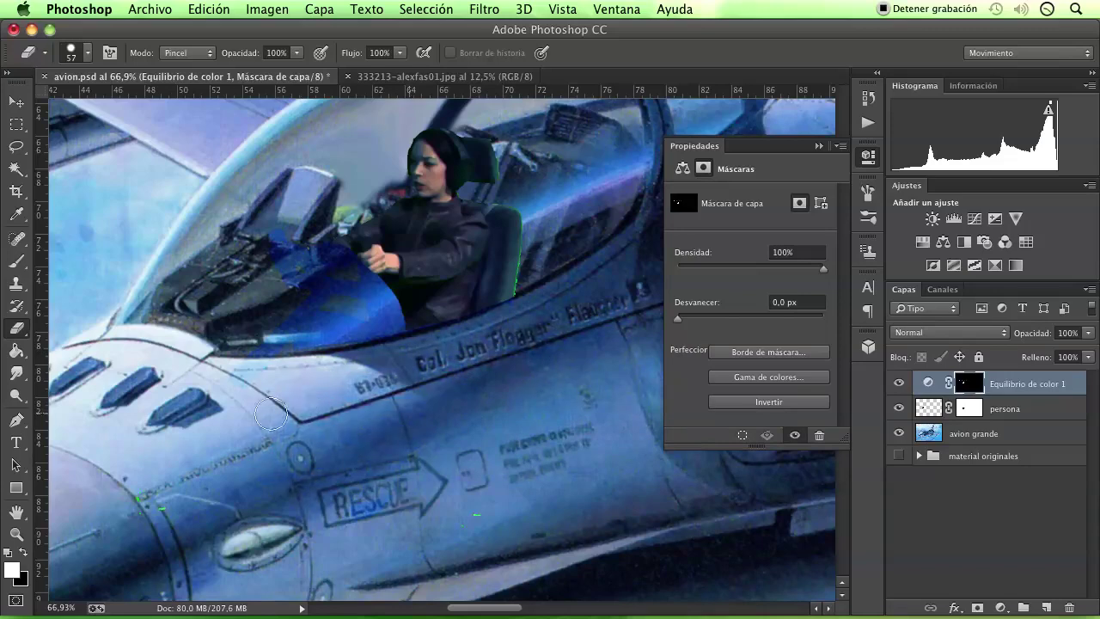
pyautogui.moveTo(344, 366)
pyautogui.mouseDown()
pyautogui.moveTo(373, 312)
pyautogui.moveTo(388, 322)
pyautogui.moveTo(336, 263)
pyautogui.moveTo(336, 246)
pyautogui.moveTo(351, 270)
pyautogui.moveTo(230, 369)
pyautogui.mouseUp()
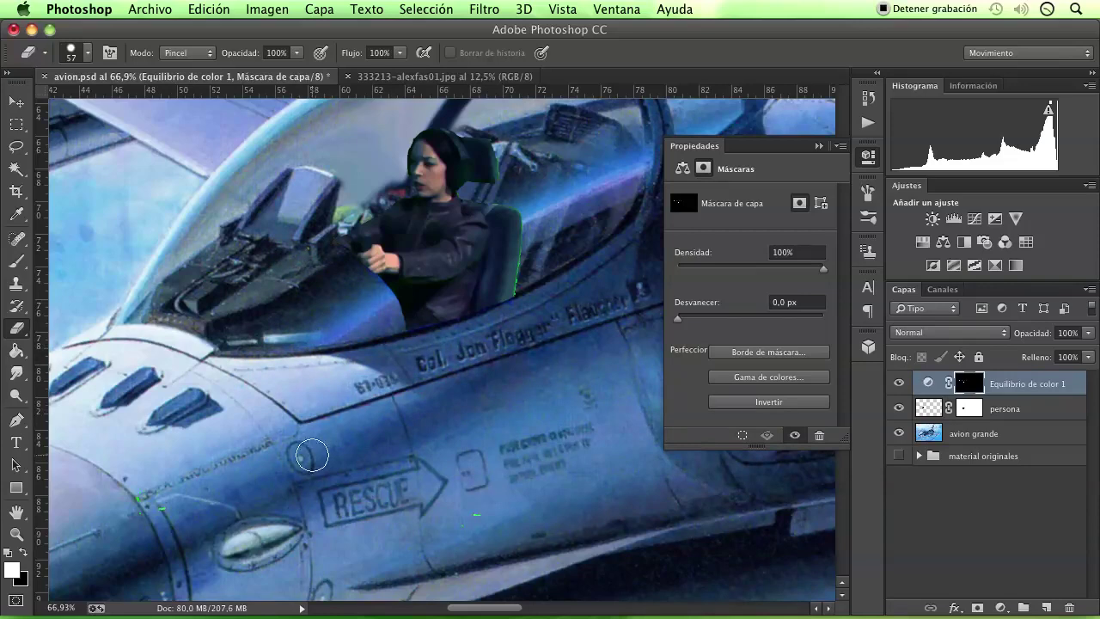
pyautogui.scroll(-3, 312, 456)
pyautogui.scroll(-3, 327, 404)
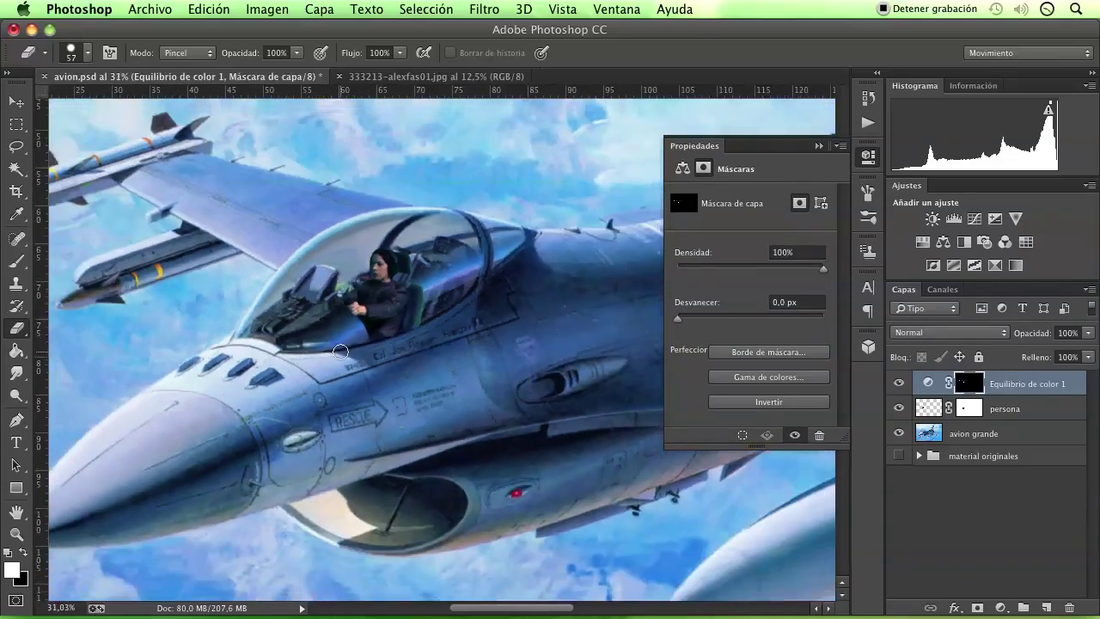
pyautogui.scroll(-2, 340, 351)
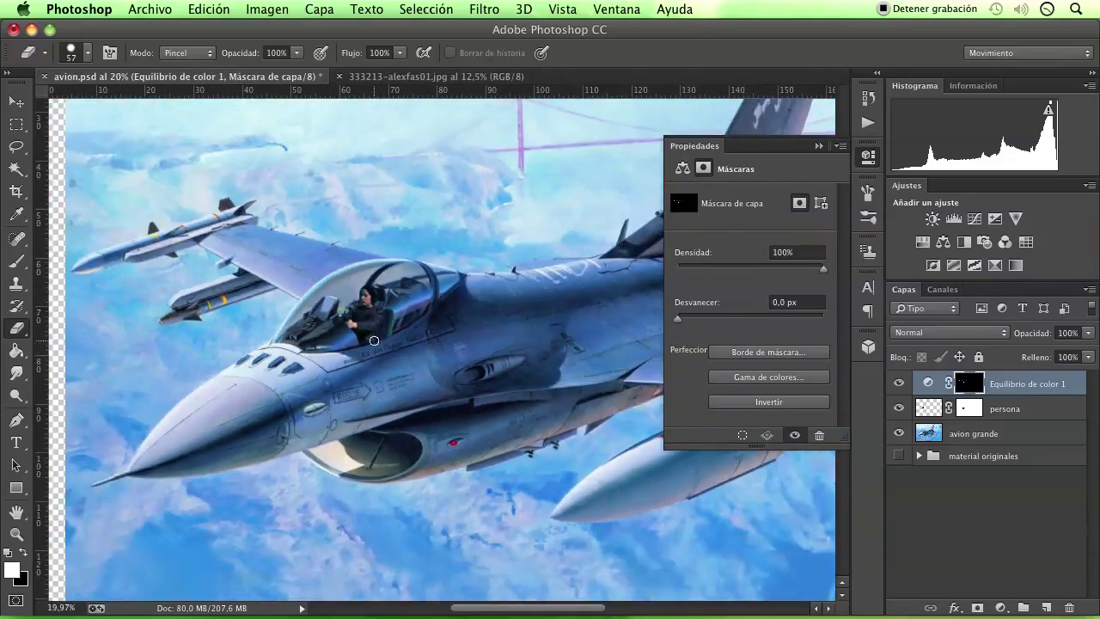
pyautogui.scroll(-1, 359, 350)
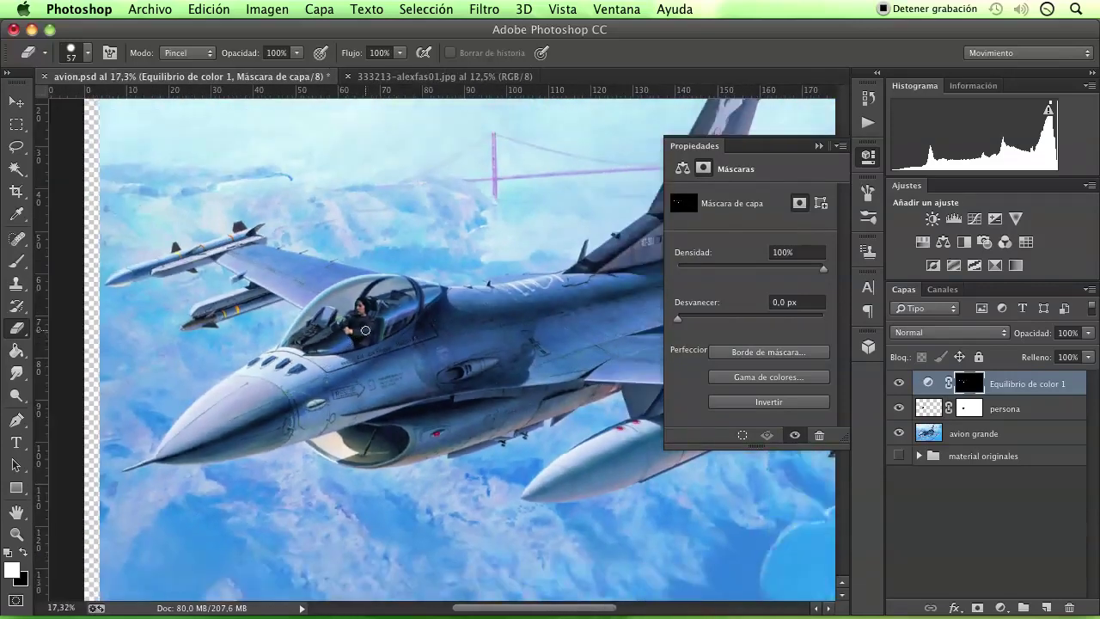
pyautogui.scroll(2, 352, 337)
pyautogui.scroll(1, 367, 328)
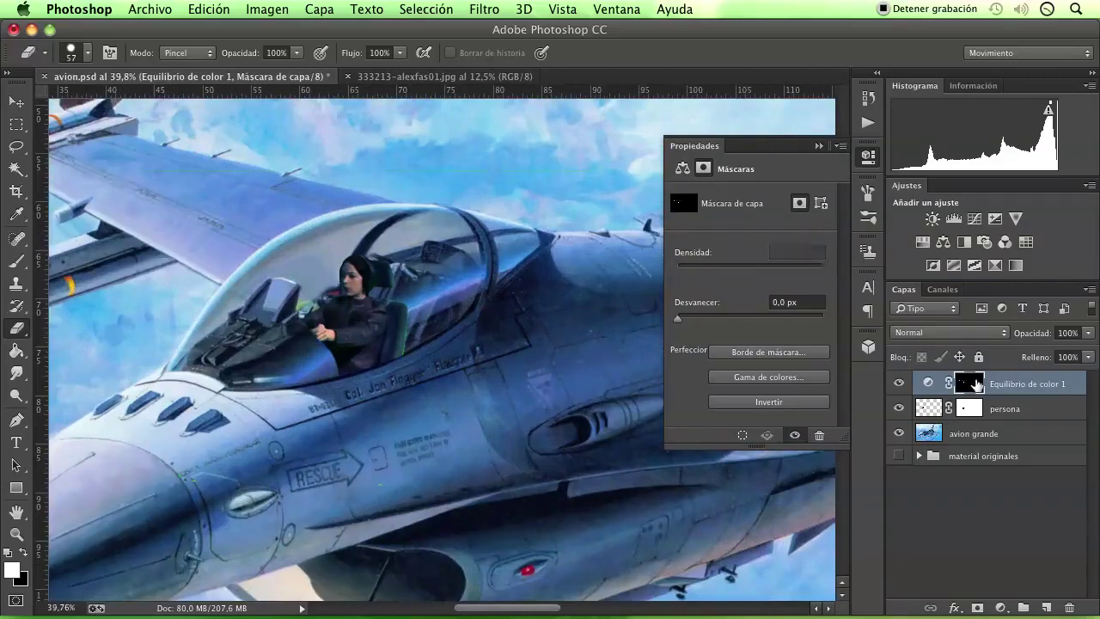
# - Add a trial Niveles 1 Levels layer above the colour balance layer
pyautogui.click(990, 511)
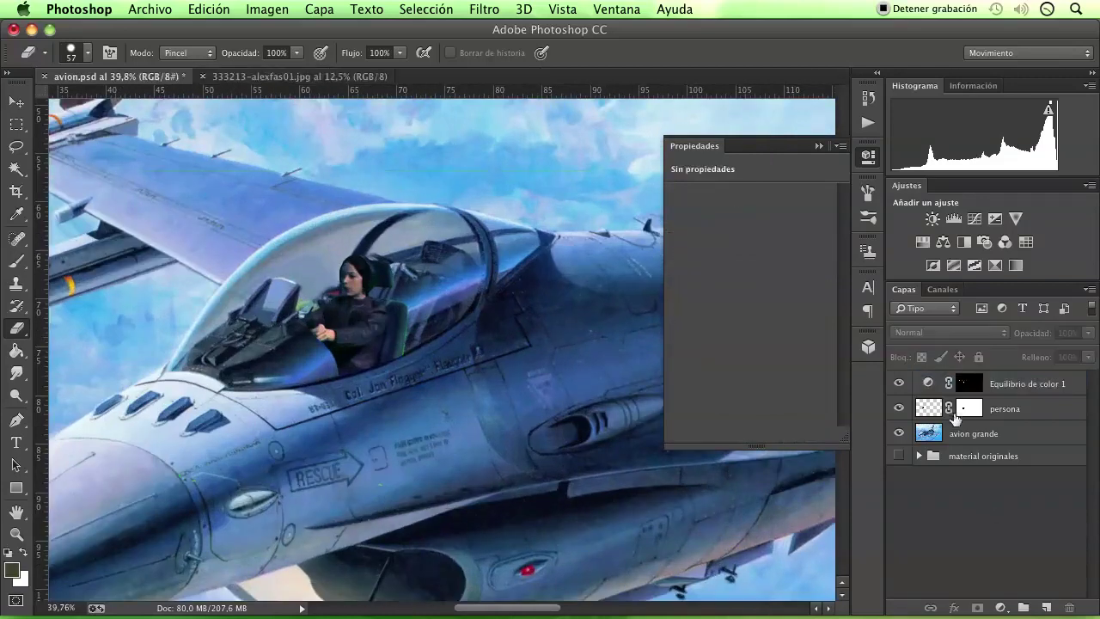
pyautogui.click(935, 386)
pyautogui.click(1001, 607)
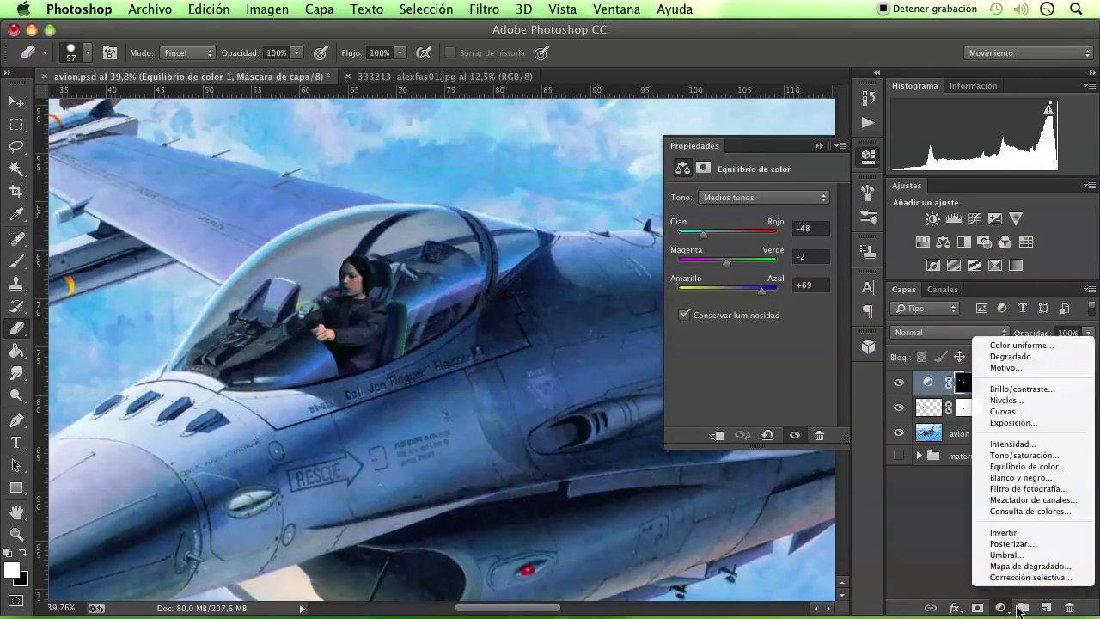
pyautogui.click(1008, 400)
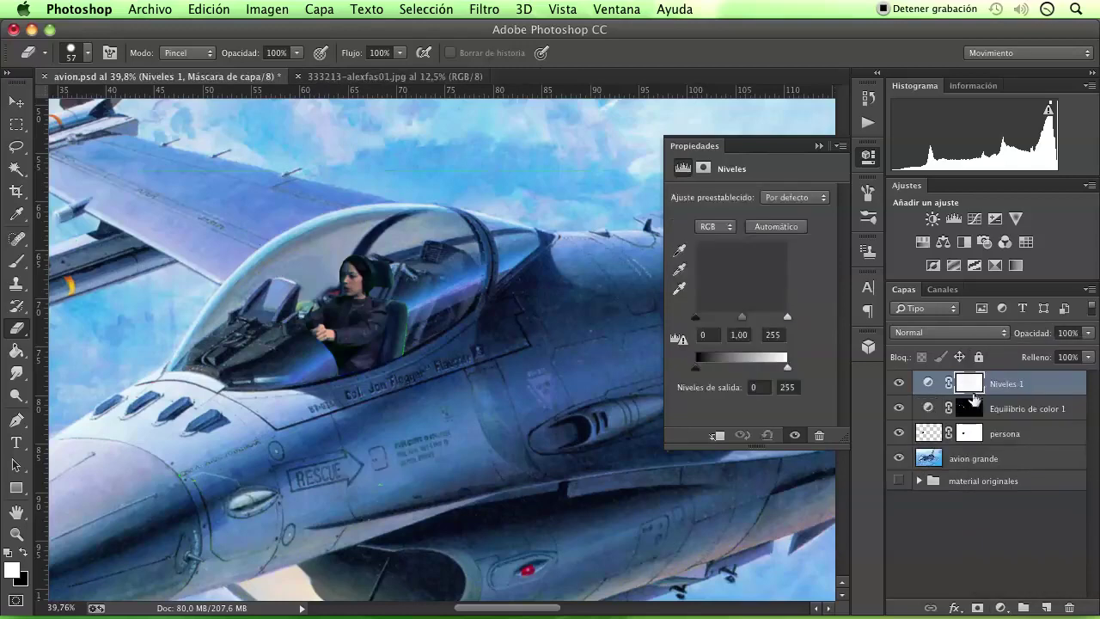
pyautogui.click(968, 409)
pyautogui.rightClick(968, 405)
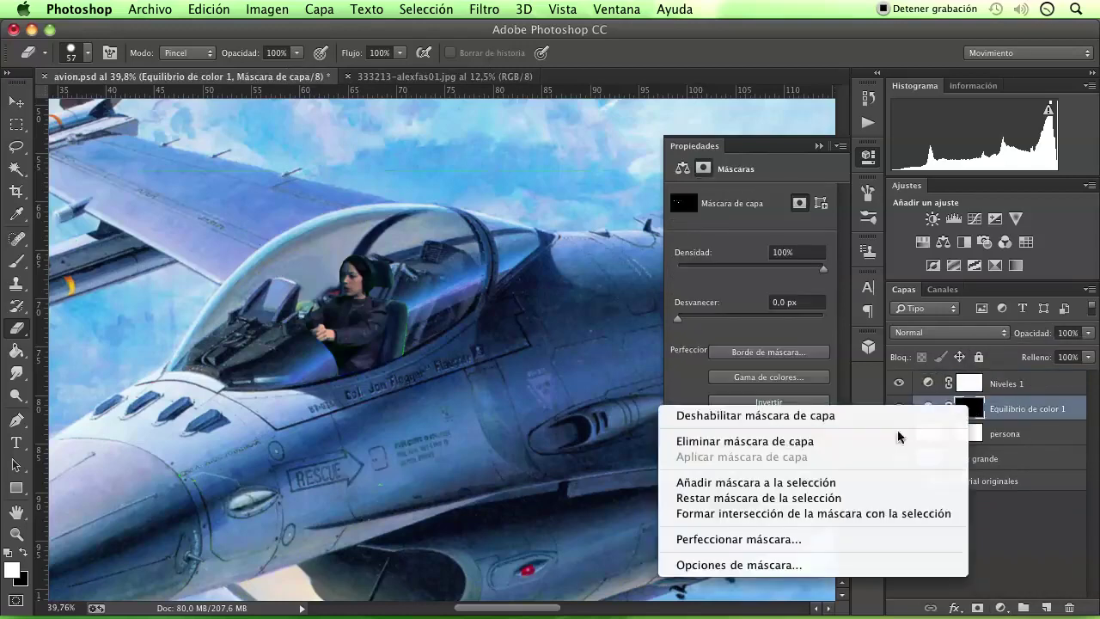
pyautogui.click(989, 463)
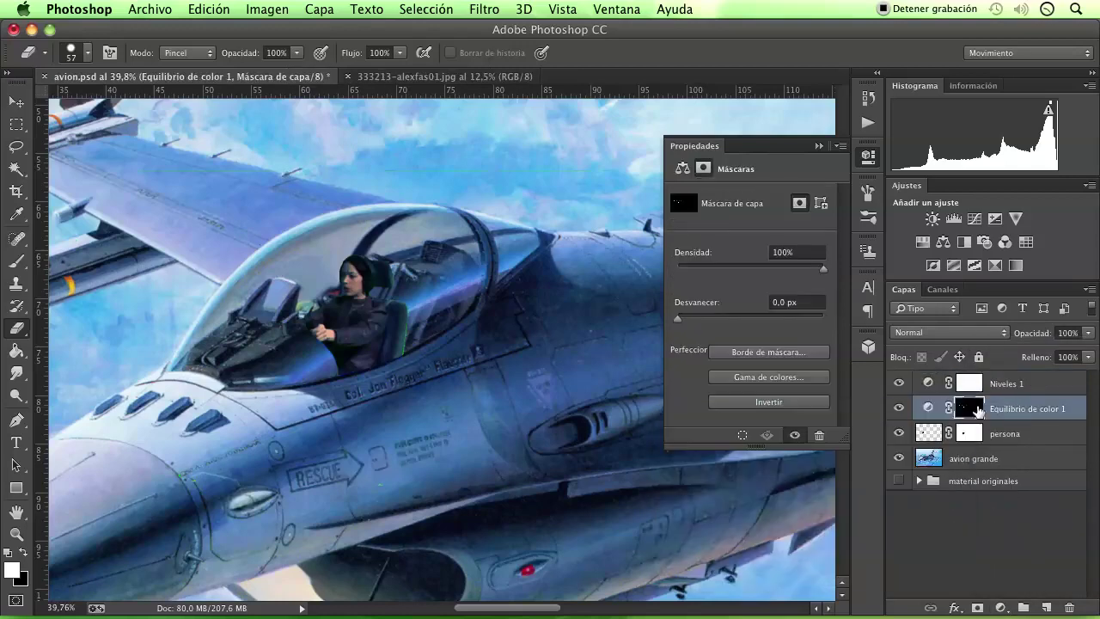
pyautogui.click(971, 391)
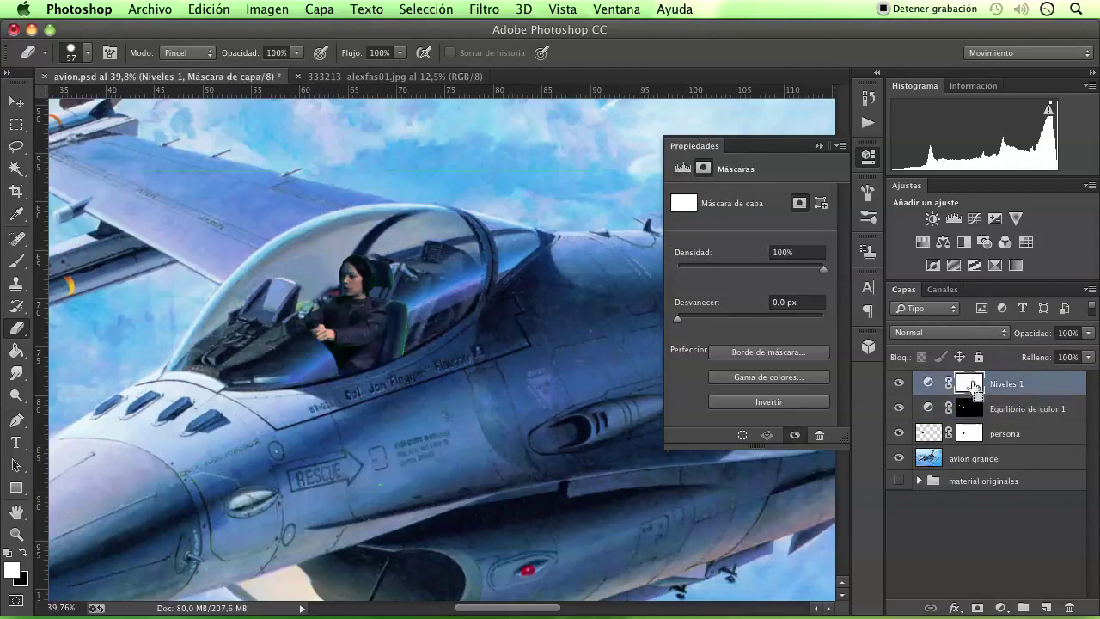
# - Delete the Capa 1 and Niveles 1 layers, leaving persona selected with the Magic Wand
pyautogui.press('cmd+v')
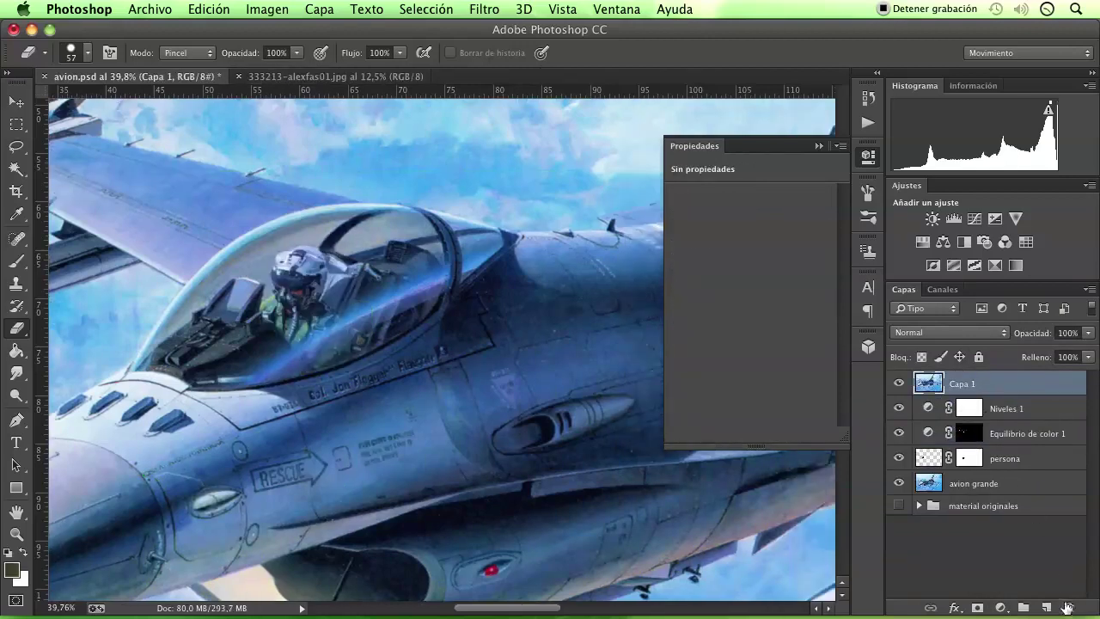
pyautogui.click(1067, 608)
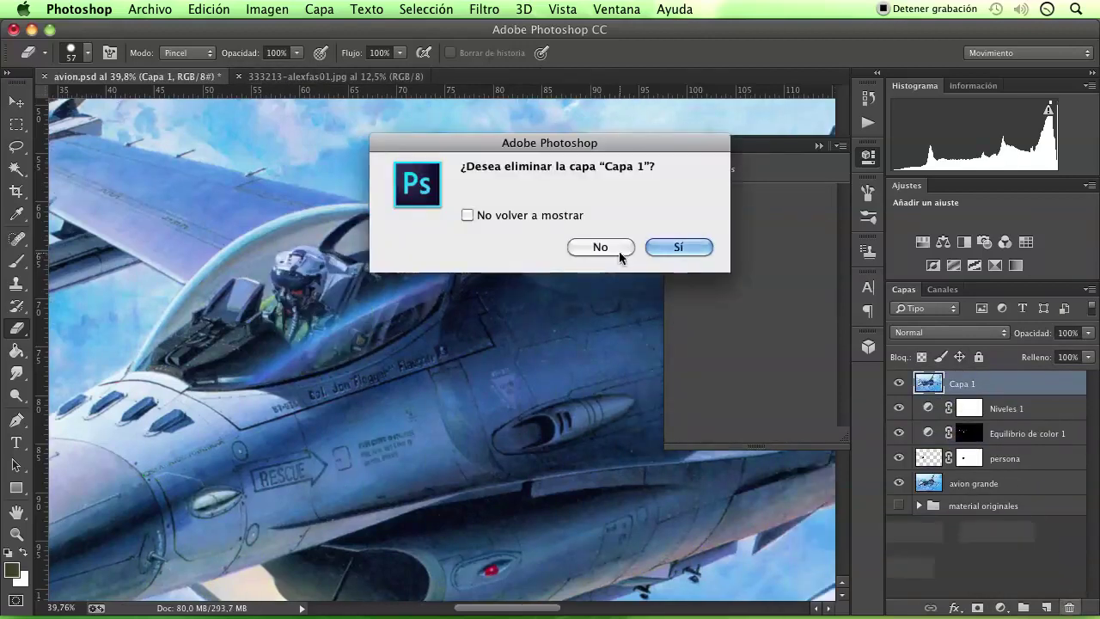
pyautogui.press('Return')
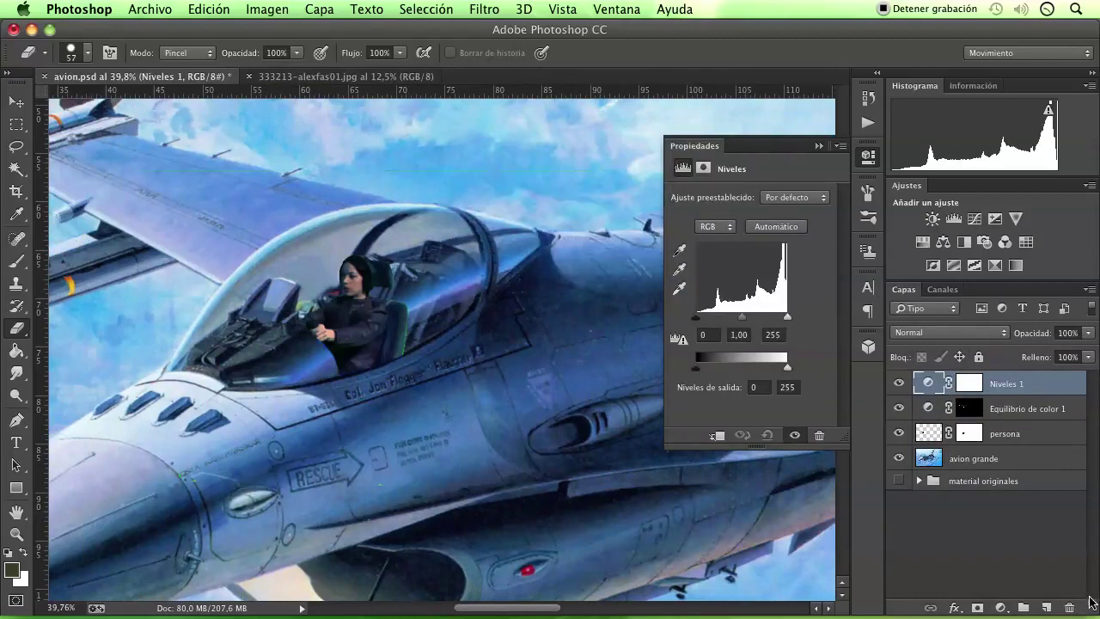
pyautogui.click(1069, 608)
pyautogui.click(676, 246)
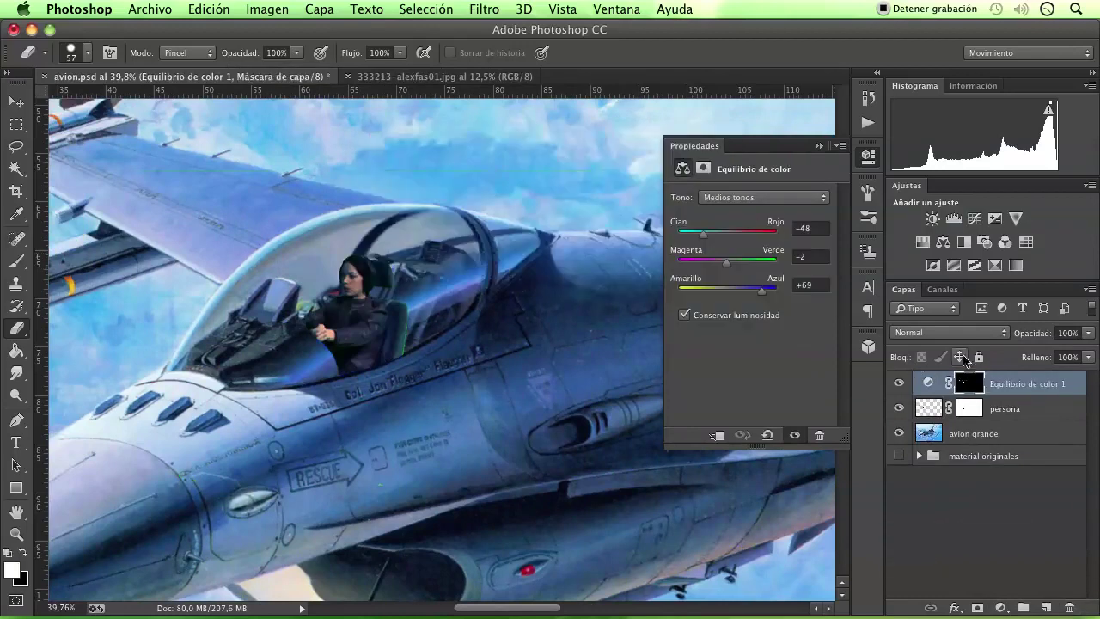
pyautogui.click(890, 413)
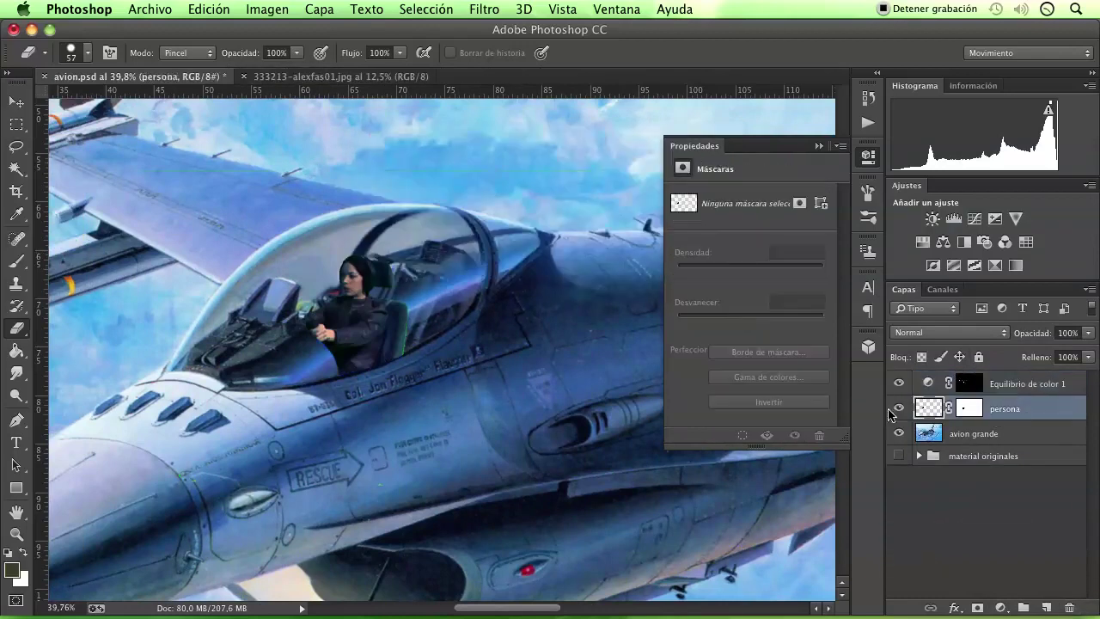
pyautogui.click(16, 168)
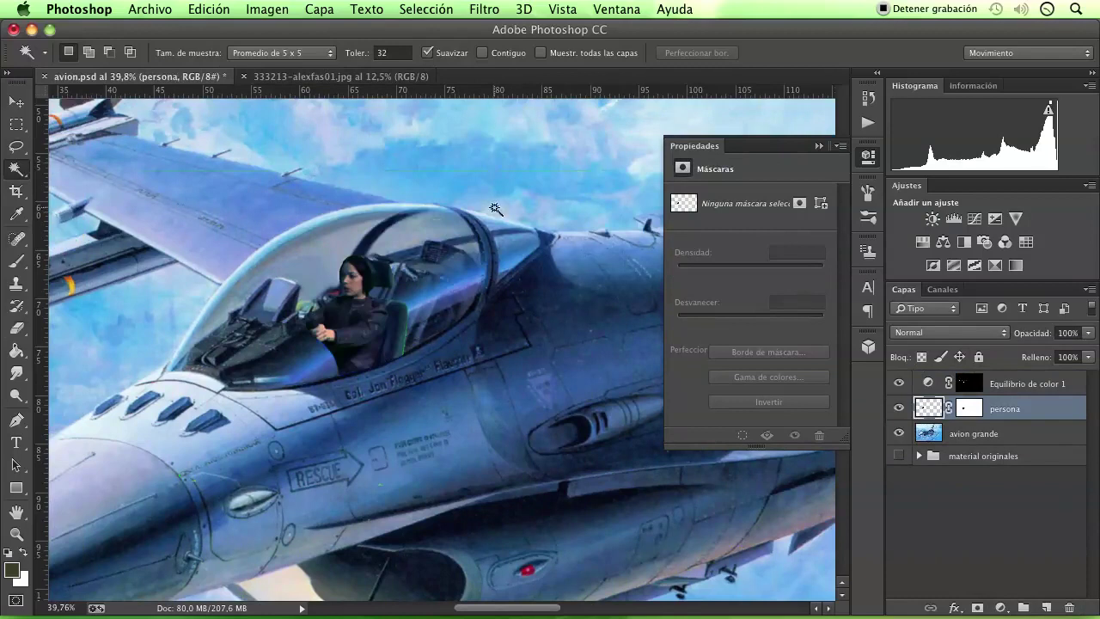
# - Select the woman via an inverted Magic Wand selection and add a Niveles Levels layer
pyautogui.click(263, 131)
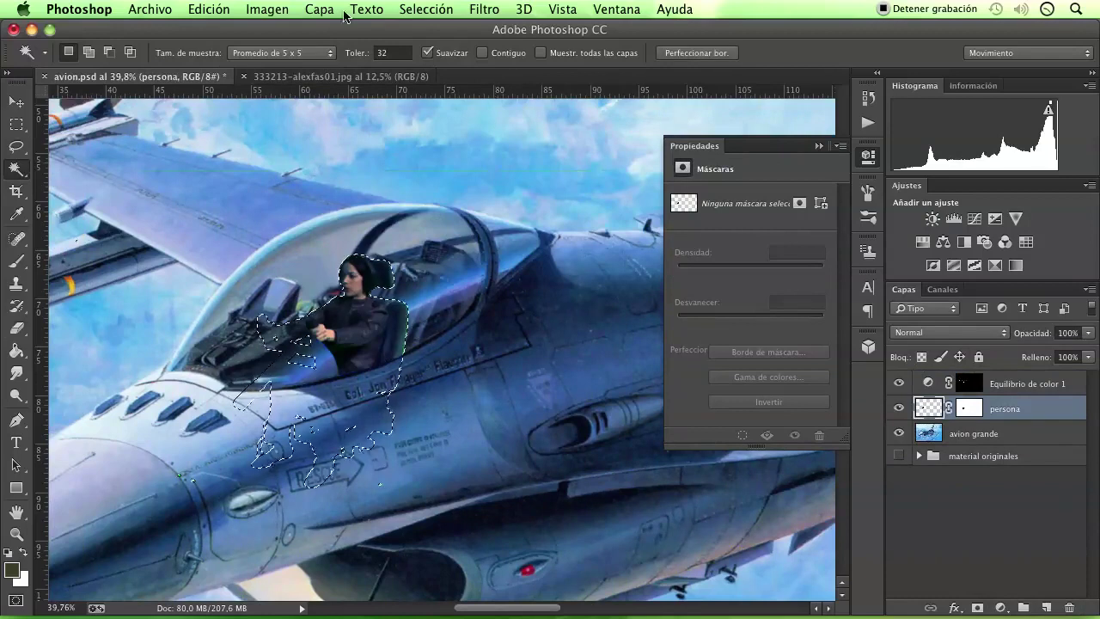
pyautogui.click(419, 10)
pyautogui.click(412, 78)
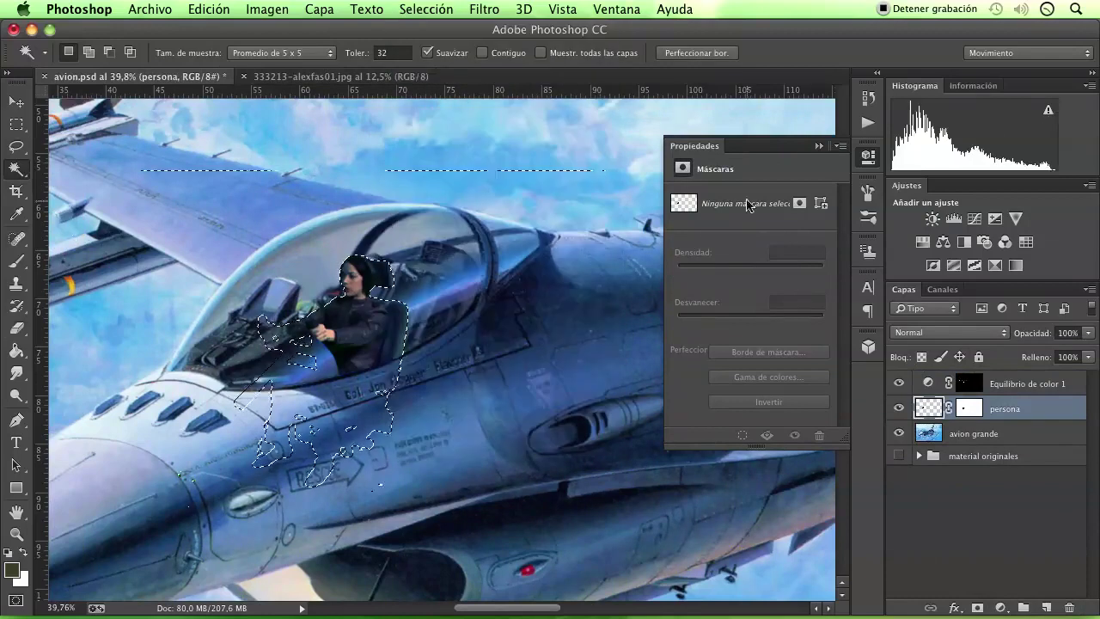
pyautogui.click(1004, 384)
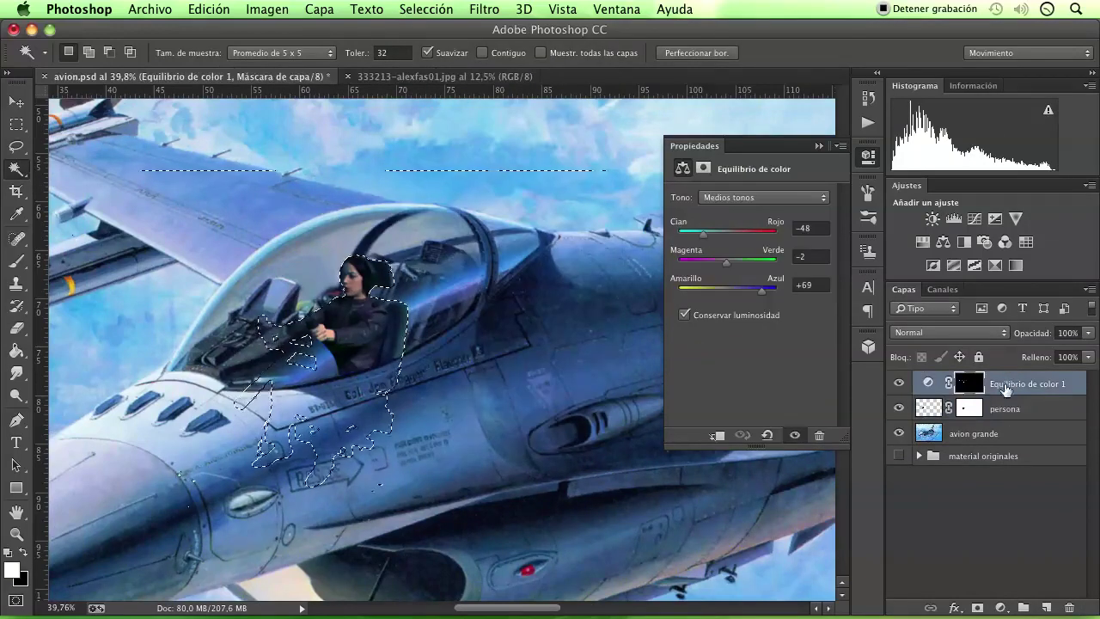
pyautogui.click(999, 608)
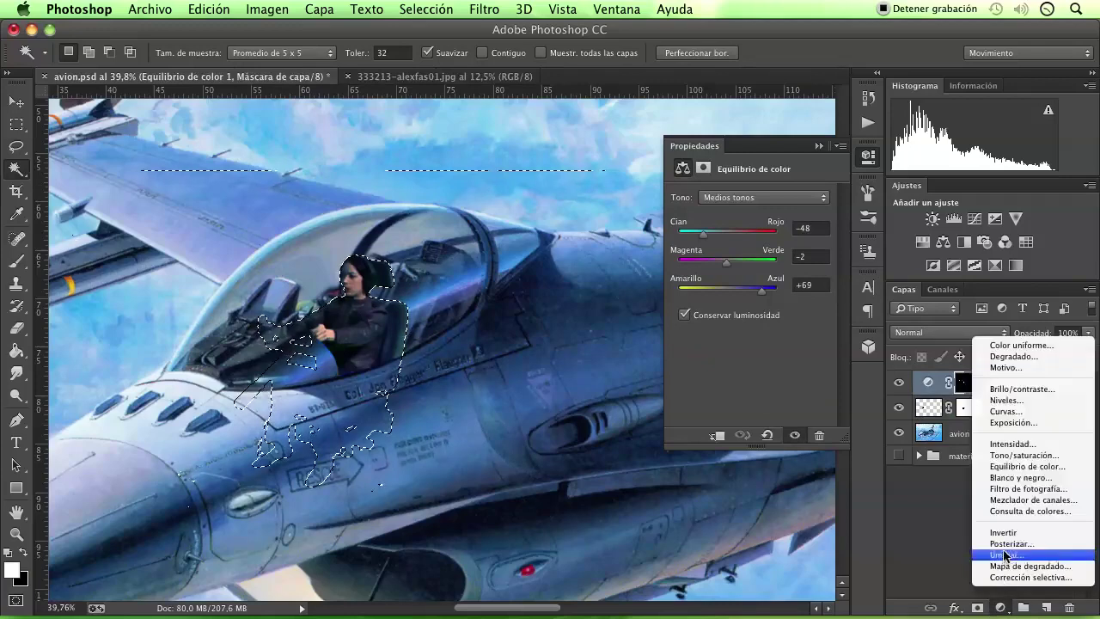
pyautogui.click(1031, 400)
pyautogui.click(970, 384)
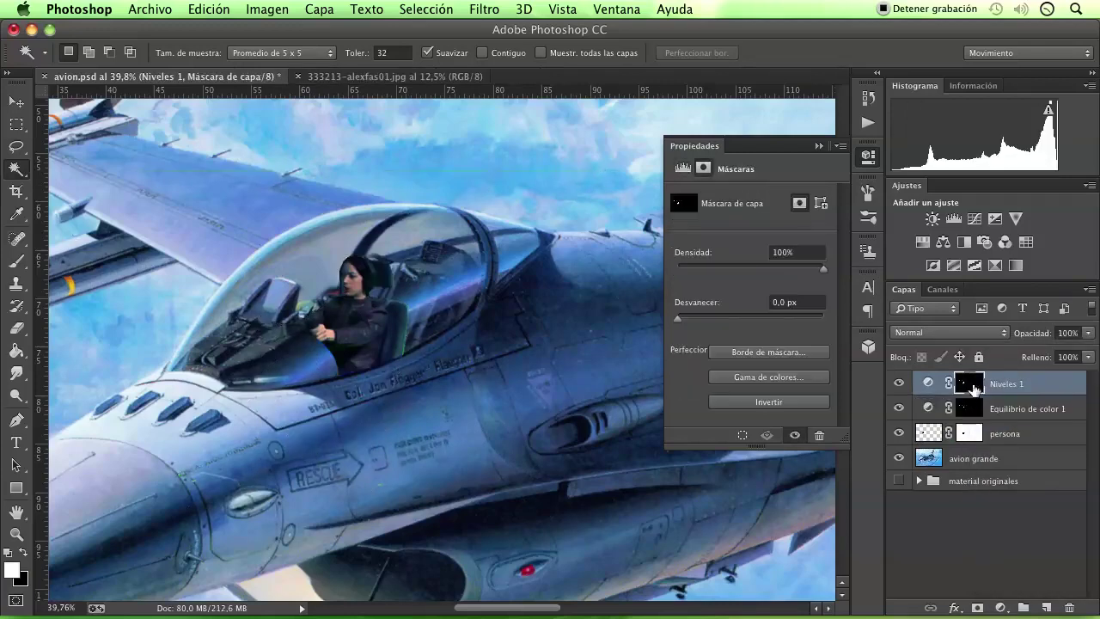
# - Set the Niveles 1 input levels to 10, 0.91 and 193
pyautogui.scroll(3, 385, 325)
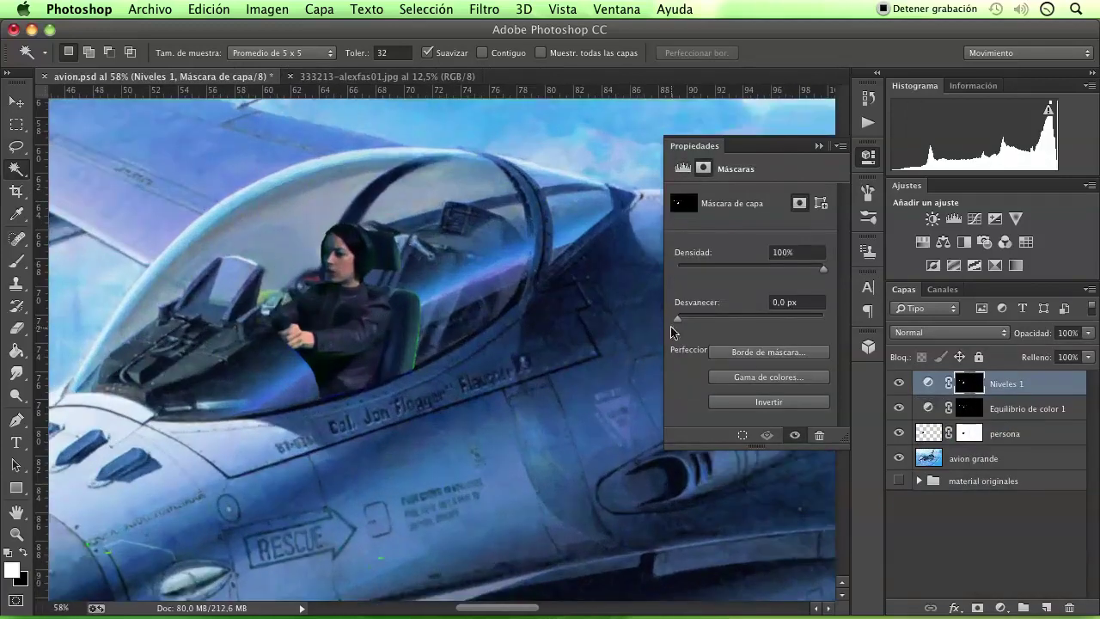
pyautogui.click(928, 384)
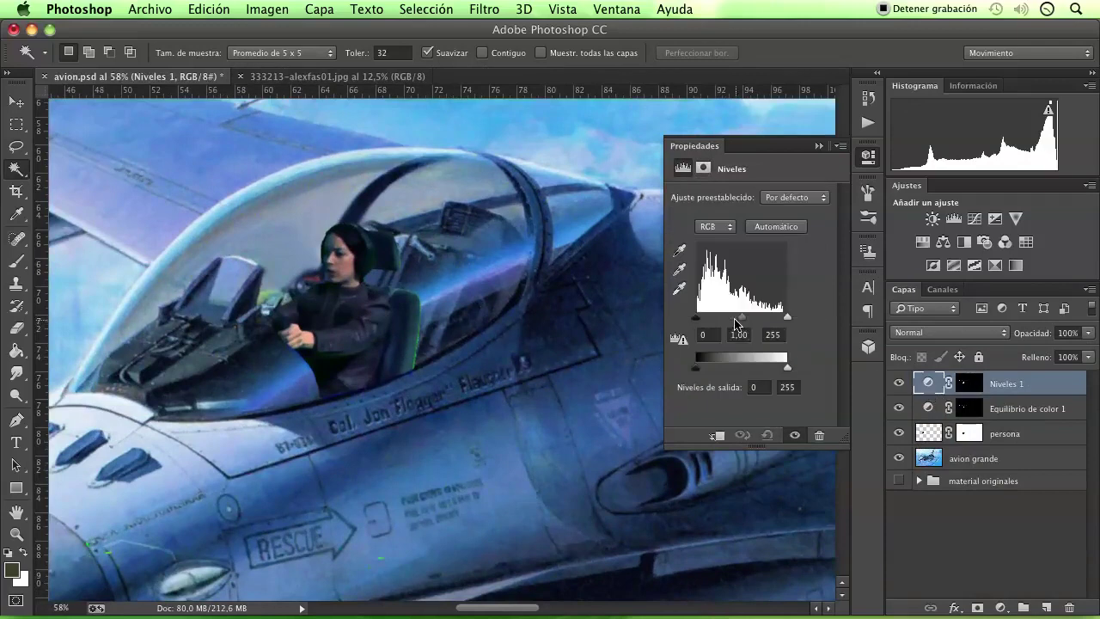
pyautogui.moveTo(737, 322); pyautogui.dragTo(744, 323)
pyautogui.scroll(-3, 453, 324)
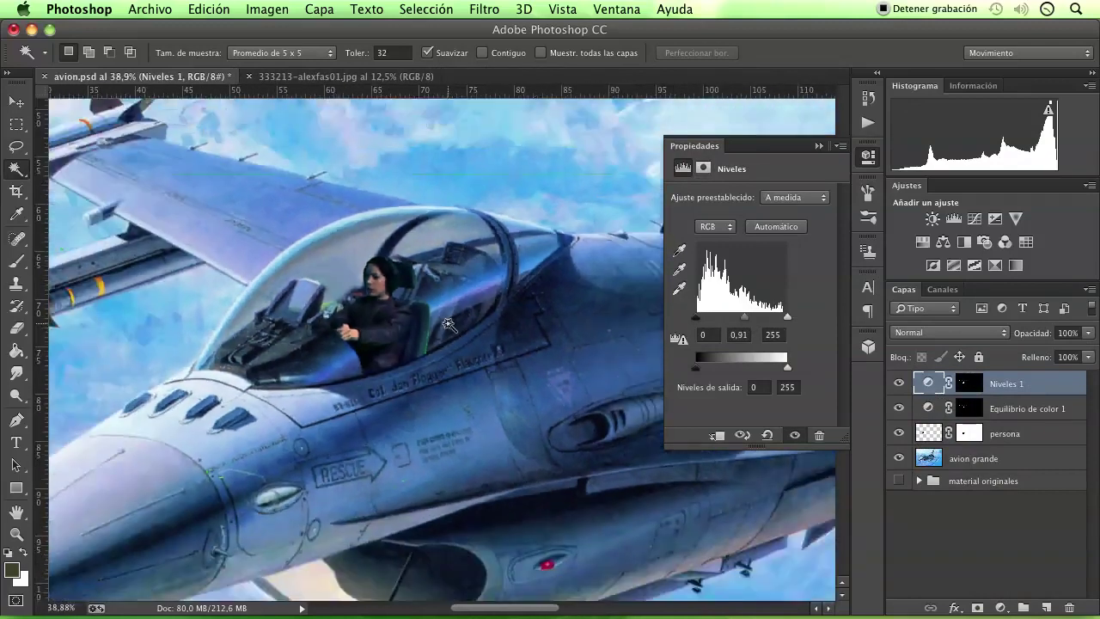
pyautogui.scroll(-3, 452, 324)
pyautogui.scroll(-2, 452, 324)
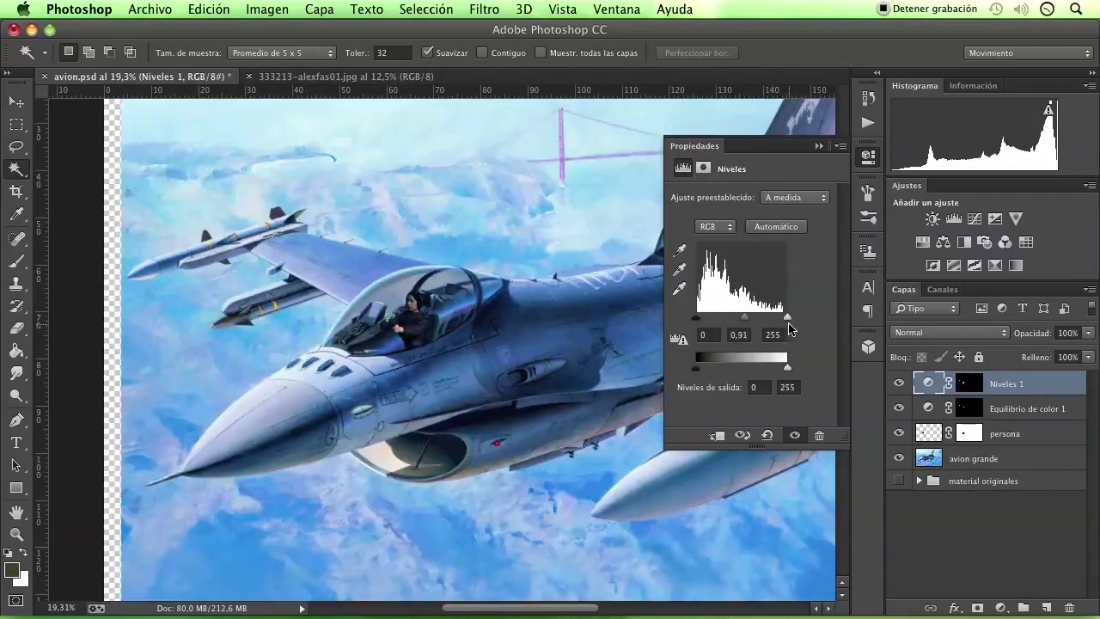
pyautogui.moveTo(784, 323); pyautogui.dragTo(699, 321)
pyautogui.moveTo(416, 384); pyautogui.dragTo(507, 348)
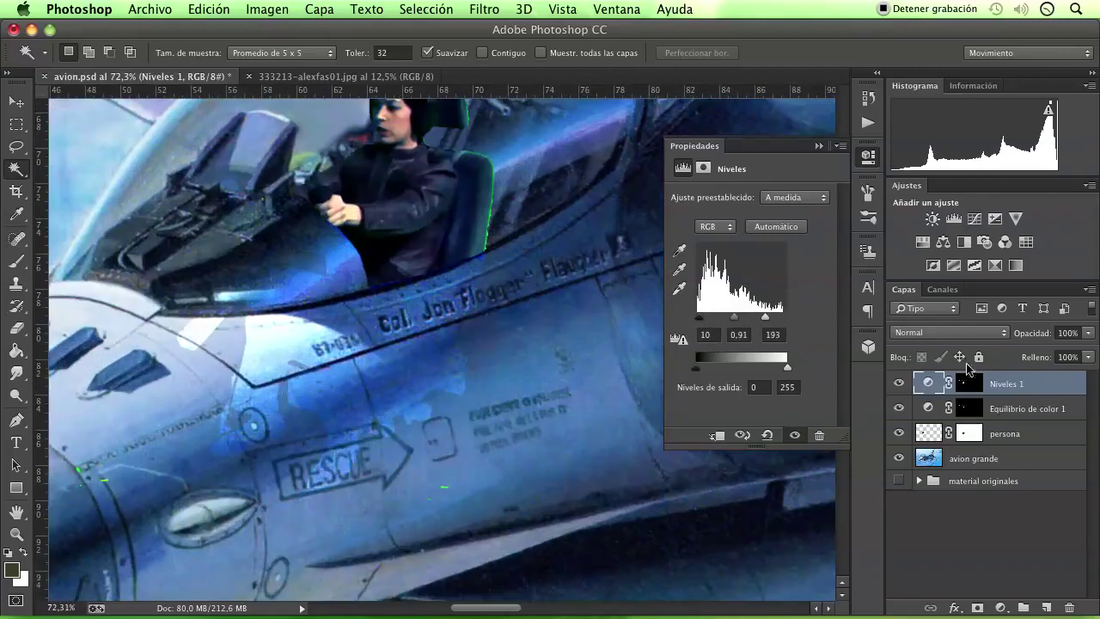
pyautogui.click(969, 382)
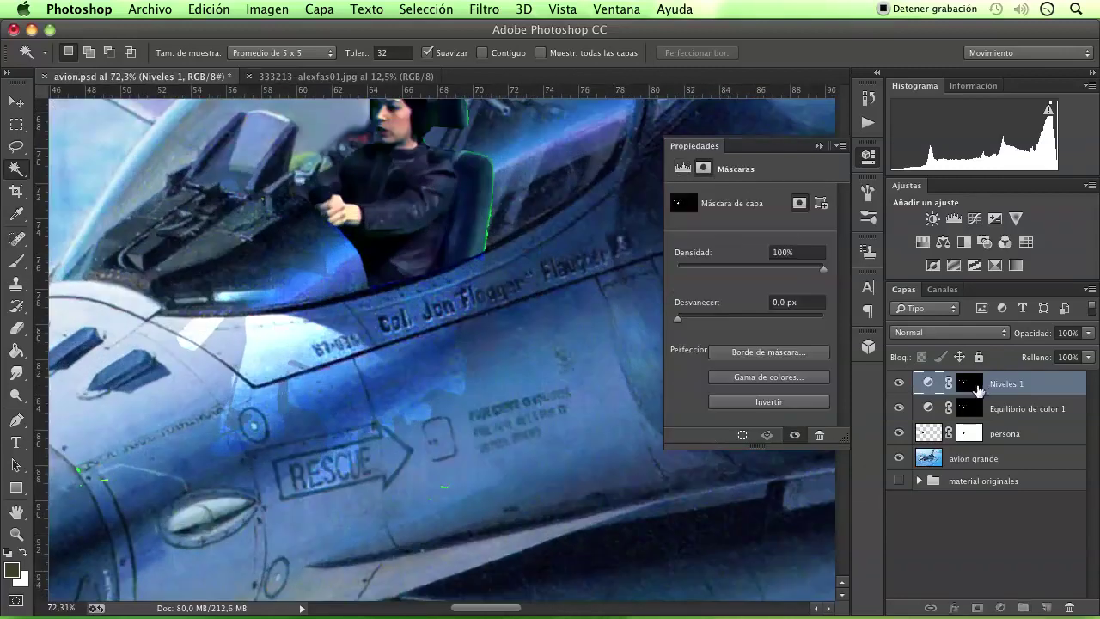
pyautogui.click(16, 327)
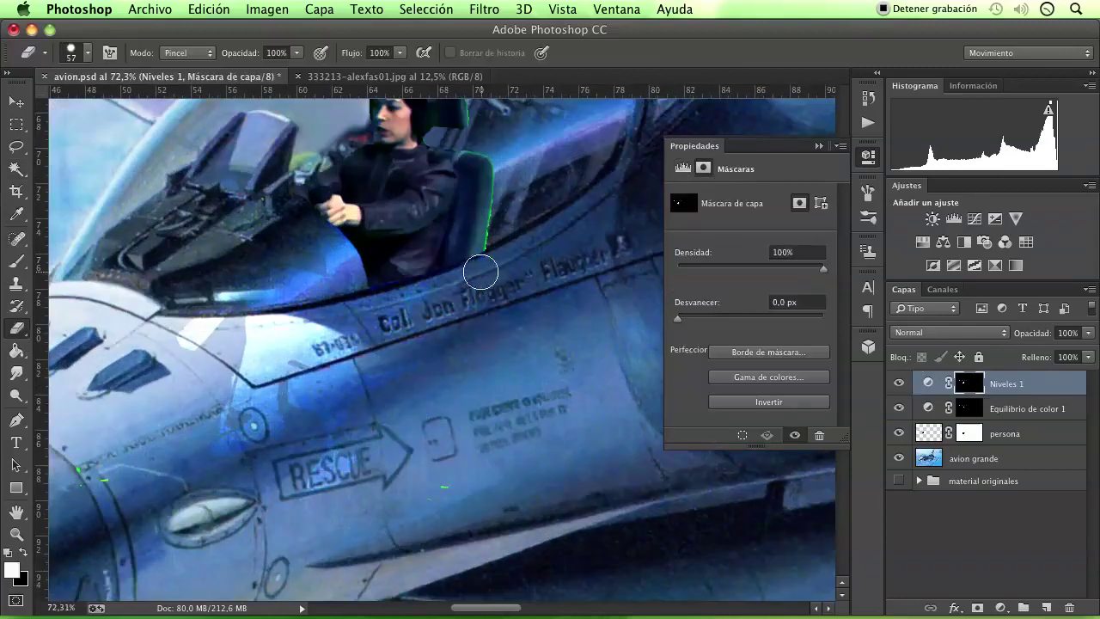
pyautogui.moveTo(321, 312); pyautogui.dragTo(333, 258)
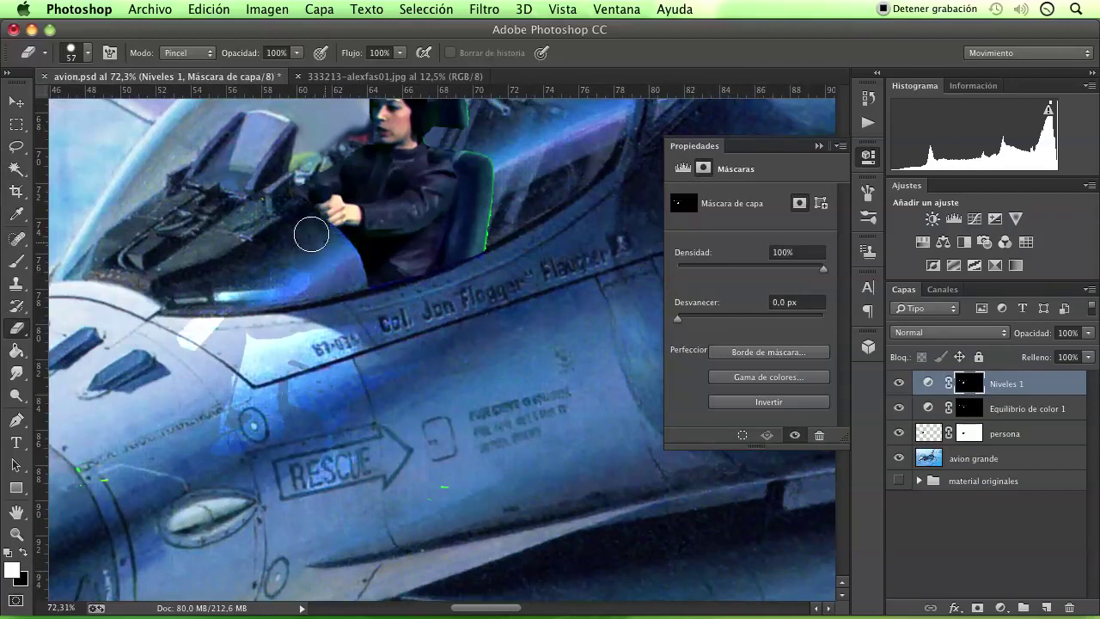
pyautogui.moveTo(304, 266)
pyautogui.mouseDown()
pyautogui.moveTo(413, 377)
pyautogui.moveTo(336, 435)
pyautogui.mouseUp()
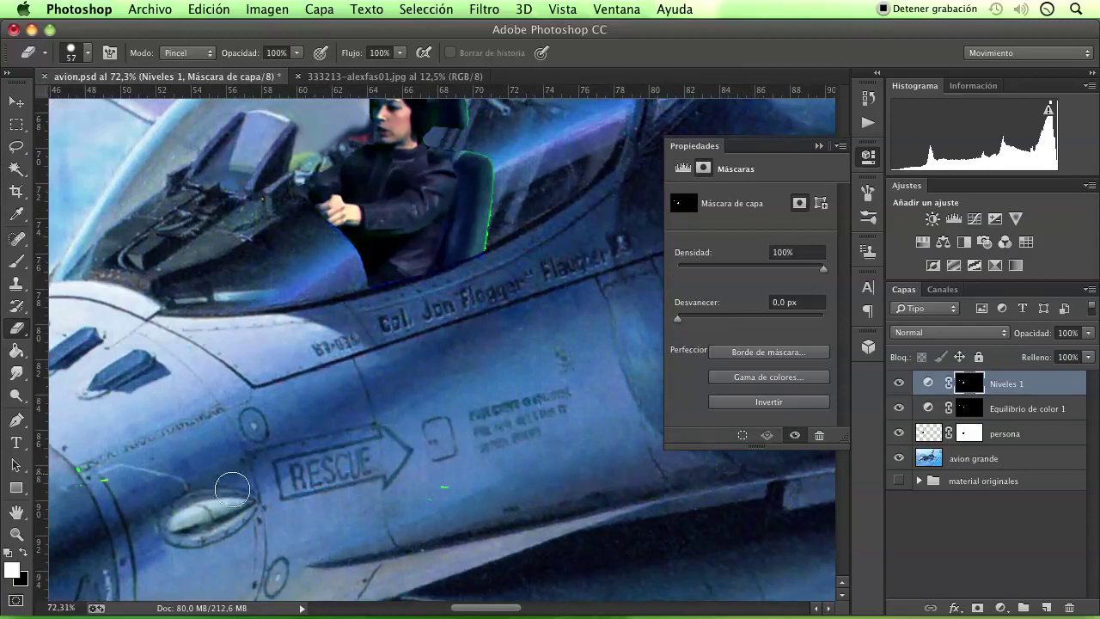
pyautogui.scroll(-2, 317, 396)
pyautogui.scroll(-1, 386, 263)
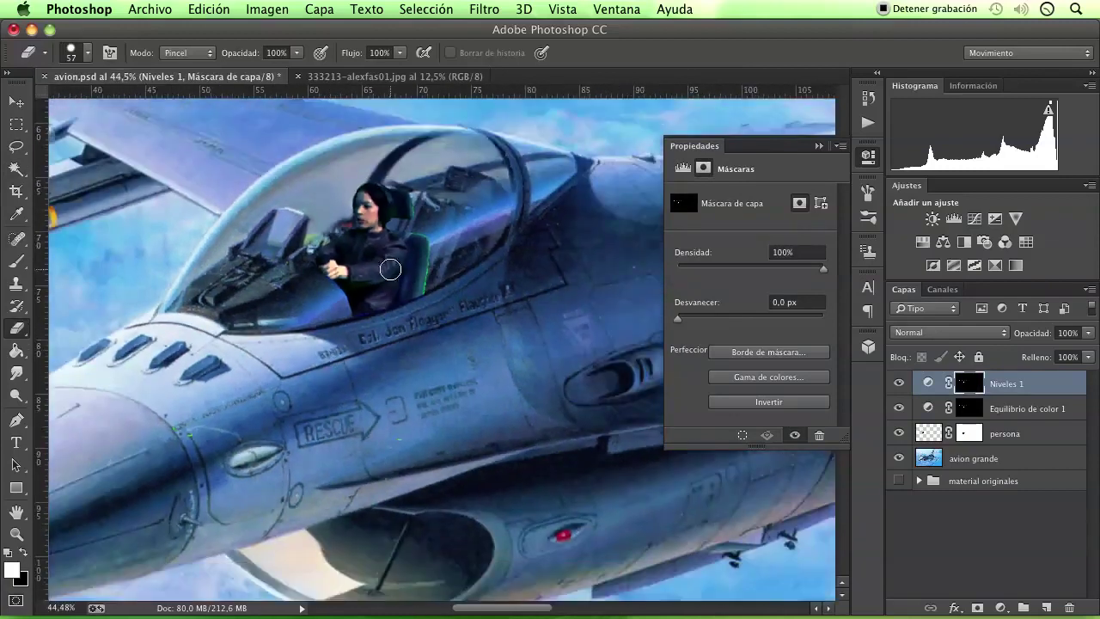
pyautogui.scroll(-2, 375, 251)
pyautogui.scroll(-1, 382, 292)
pyautogui.scroll(-1, 401, 338)
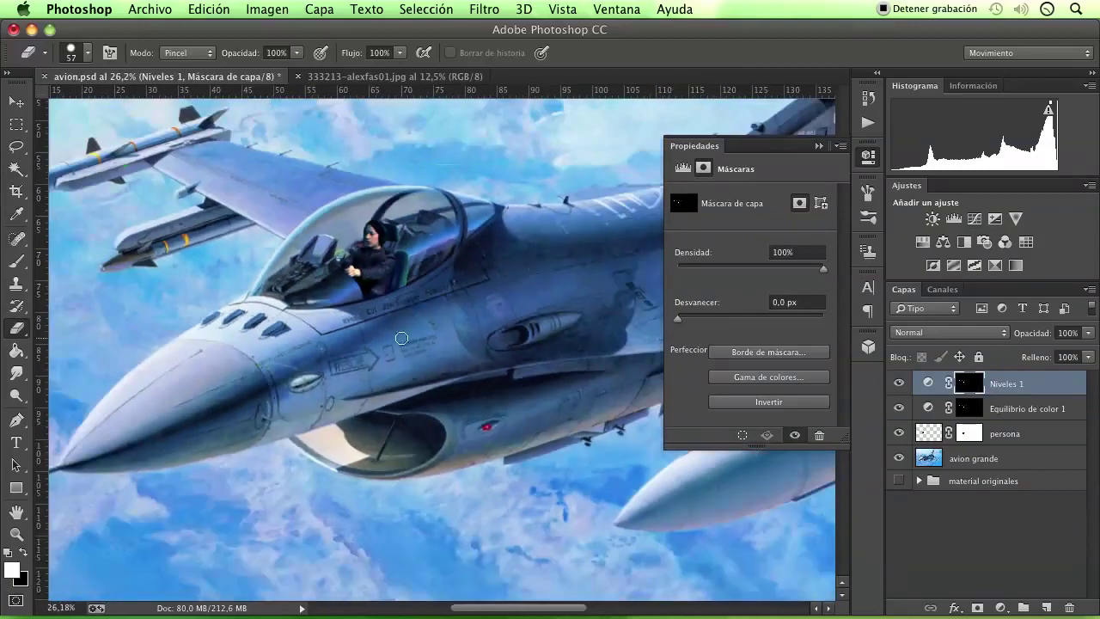
pyautogui.scroll(-1, 404, 343)
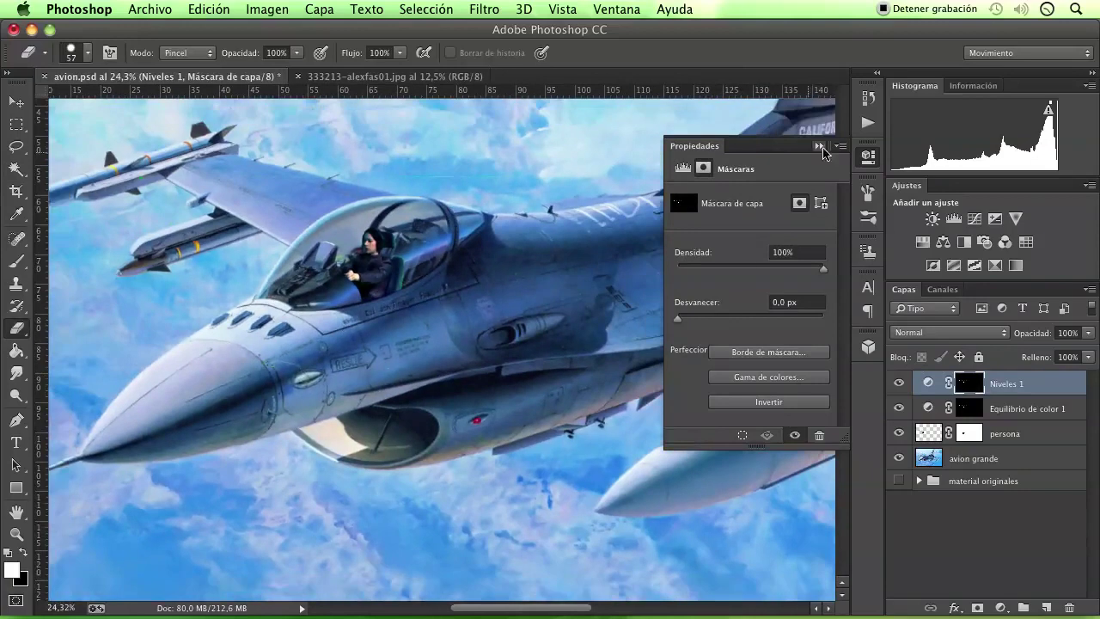
# - Close the mask Properties panel and toggle the pilot layers' visibility off and on to compare
pyautogui.click(819, 146)
pyautogui.scroll(-2, 533, 351)
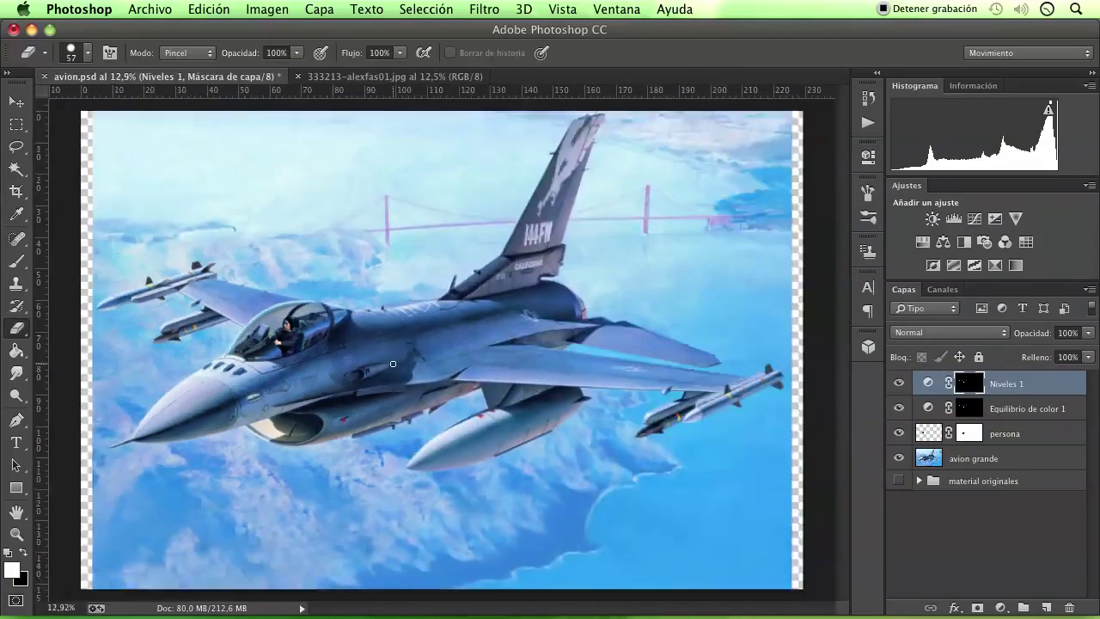
pyautogui.scroll(-5, 269, 346)
pyautogui.scroll(2, 269, 347)
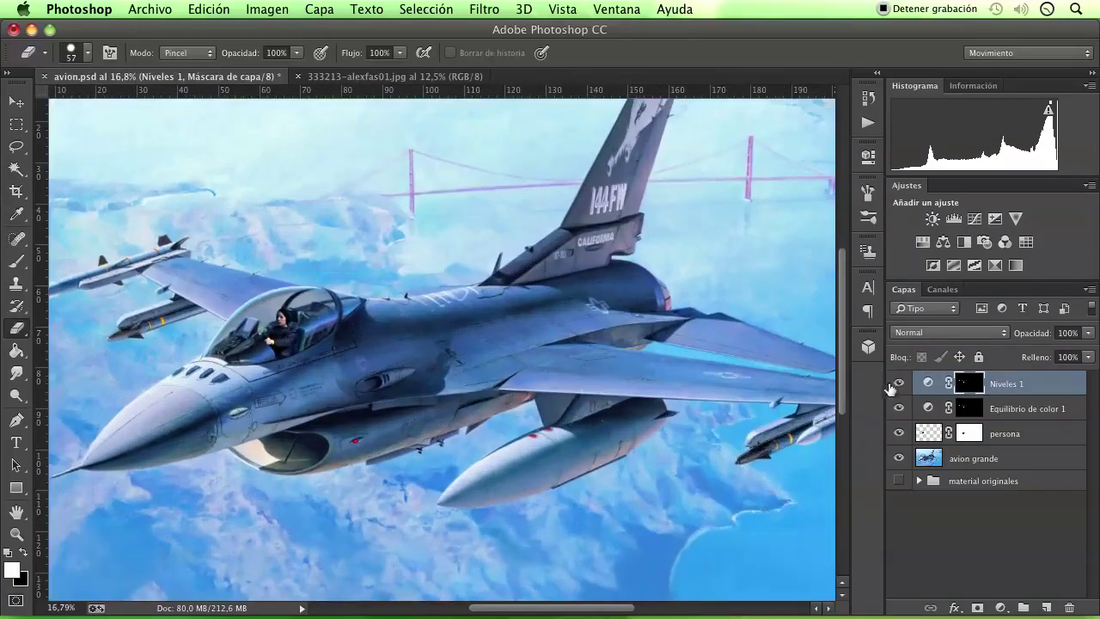
pyautogui.click(900, 434)
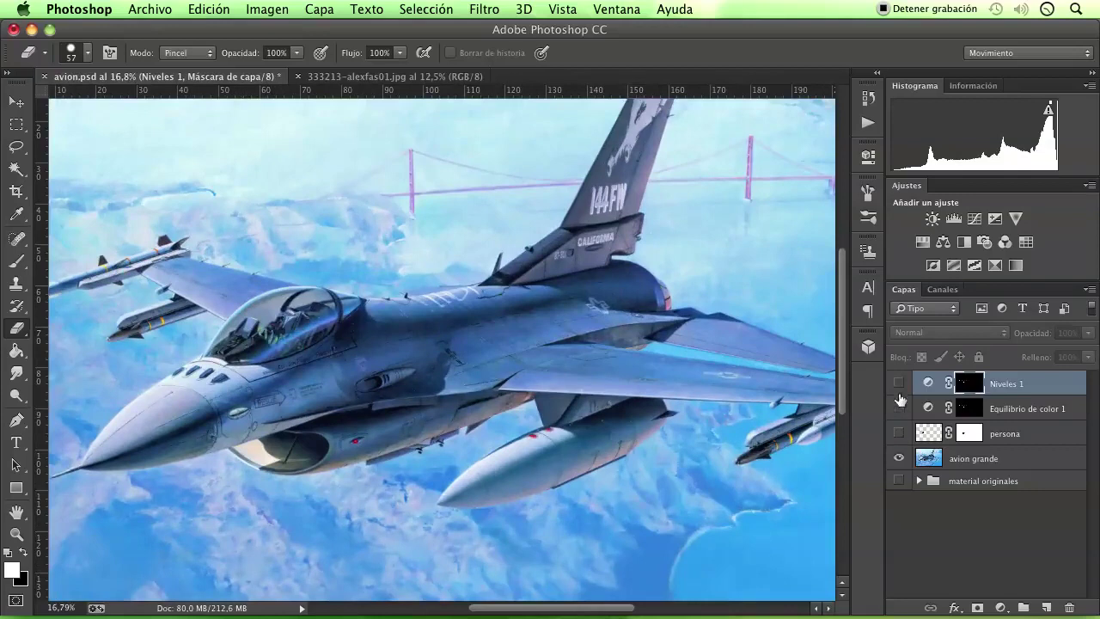
pyautogui.moveTo(898, 389); pyautogui.dragTo(898, 434)
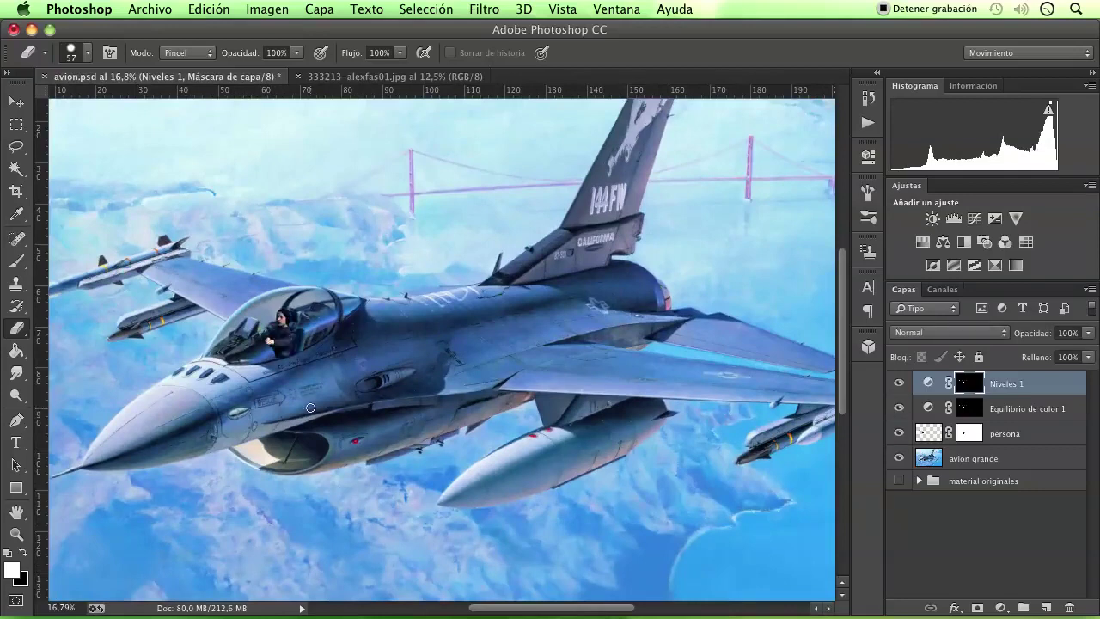
pyautogui.scroll(1, 310, 407)
pyautogui.scroll(2, 266, 334)
pyautogui.scroll(1, 273, 337)
pyautogui.scroll(-1, 273, 337)
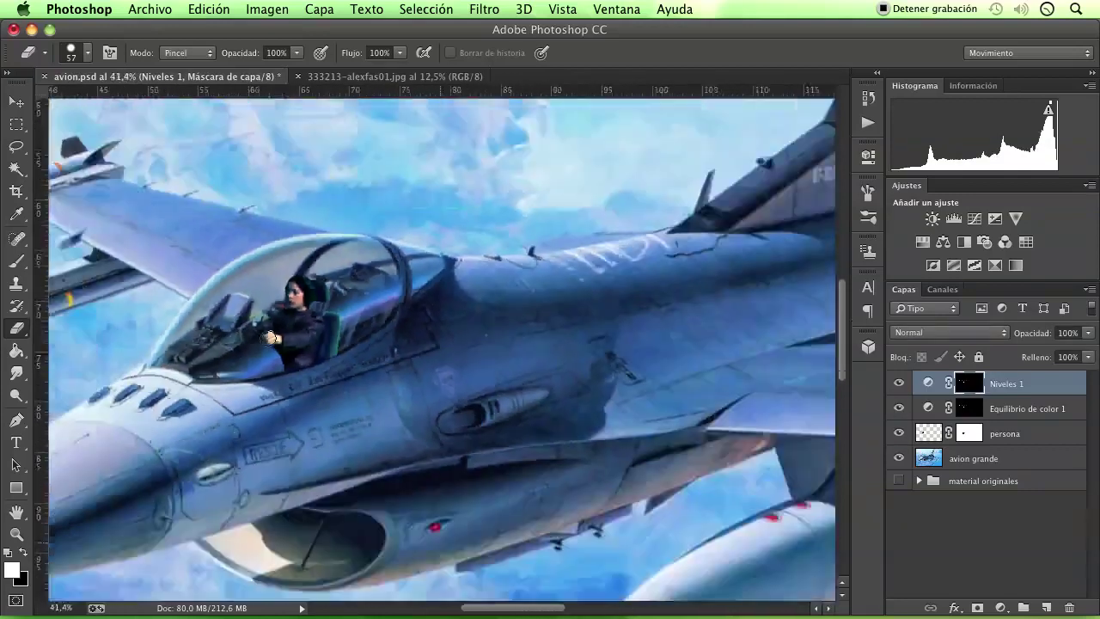
pyautogui.scroll(-4, 272, 338)
pyautogui.scroll(2, 319, 327)
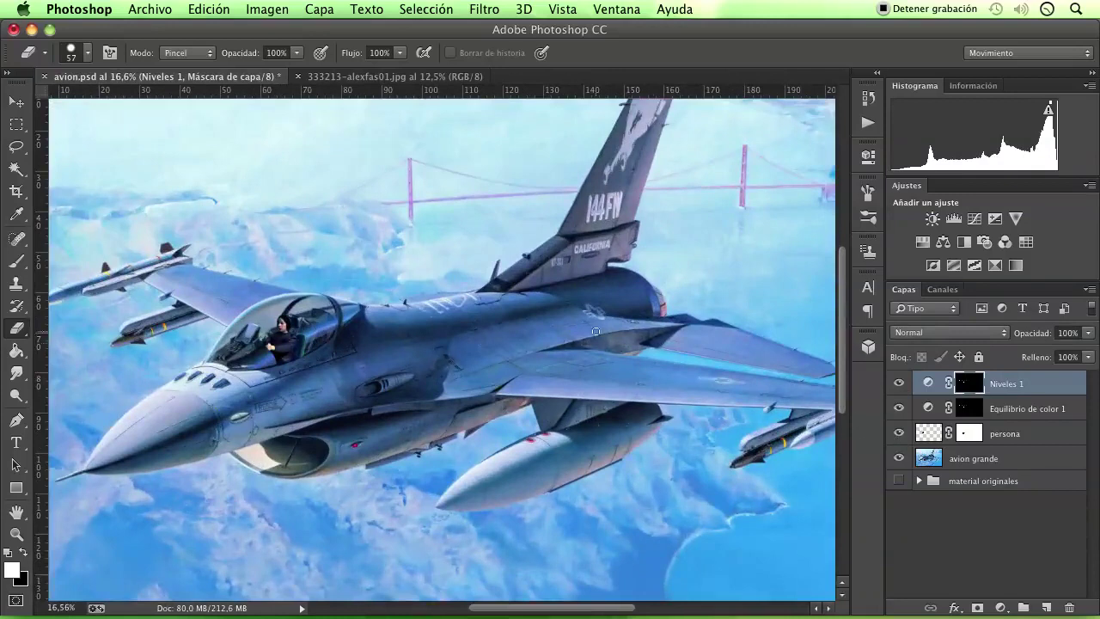
# - Duplicate avion grande and place the copy in the material originales group, keeping avion grande active
pyautogui.click(988, 459)
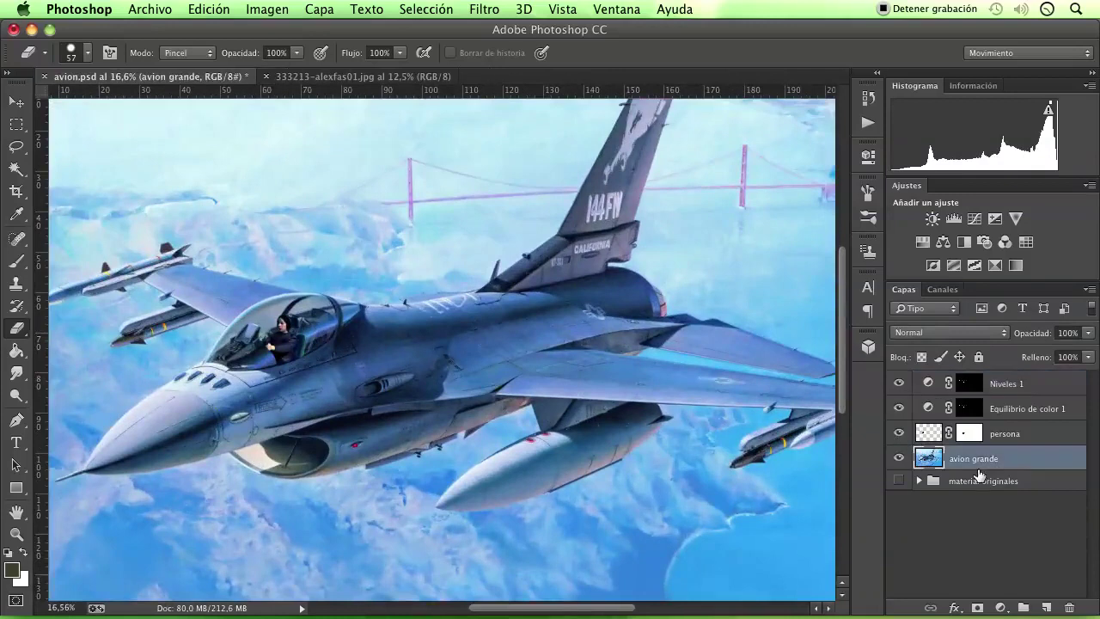
pyautogui.hotkey('ctrl', 'j')
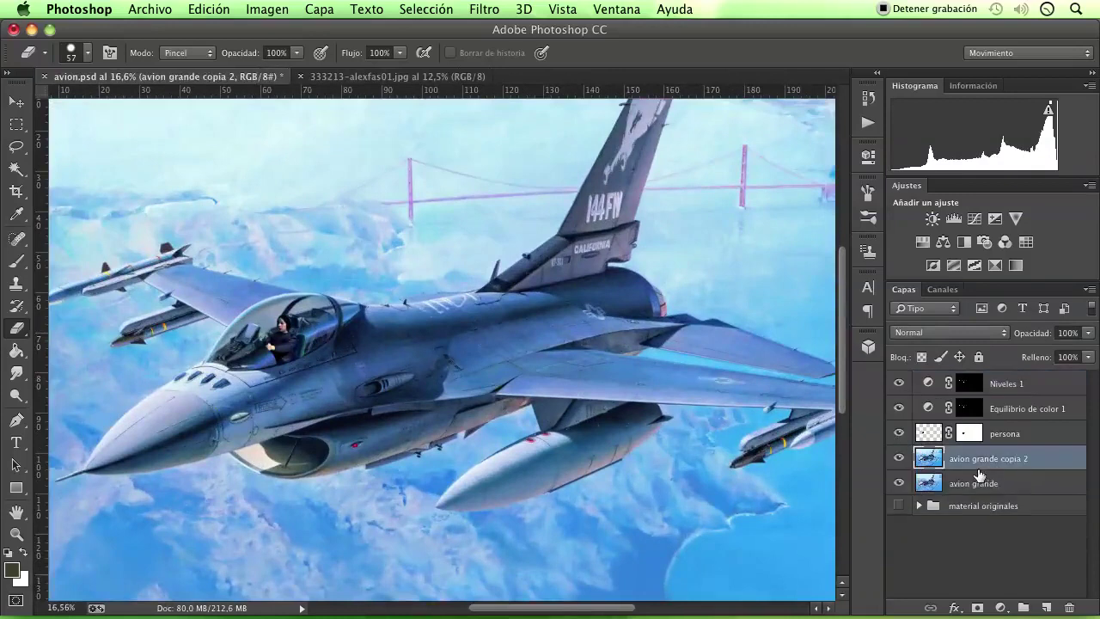
pyautogui.moveTo(979, 464); pyautogui.dragTo(973, 505)
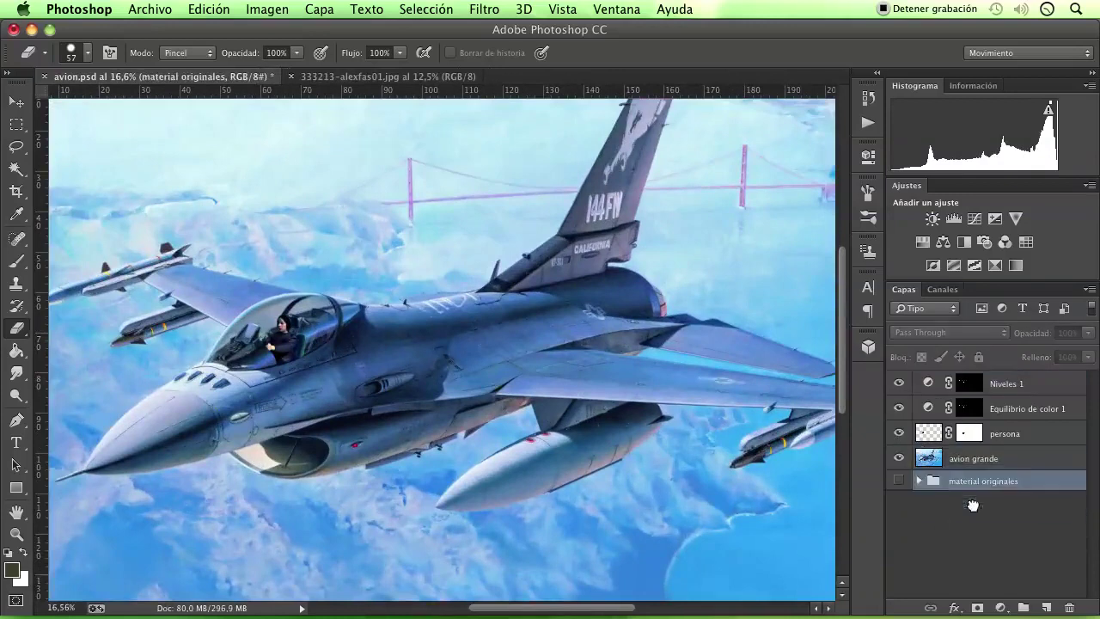
pyautogui.click(918, 482)
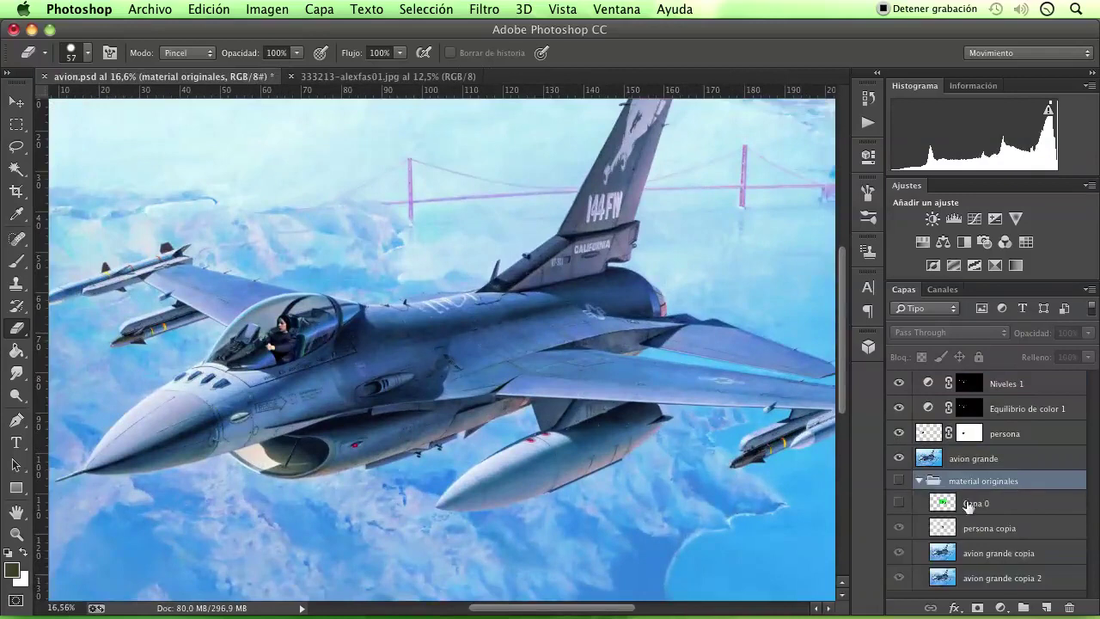
pyautogui.click(918, 481)
pyautogui.click(979, 464)
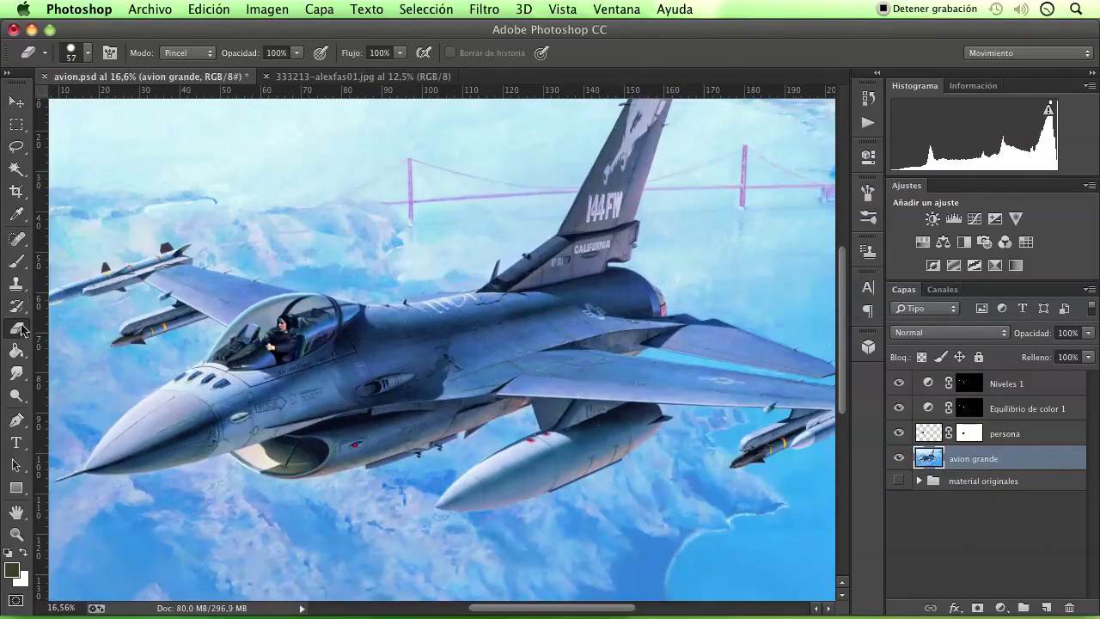
# - Set up the Magic Wand with Contiguous on and Tolerance 16
pyautogui.click(15, 169)
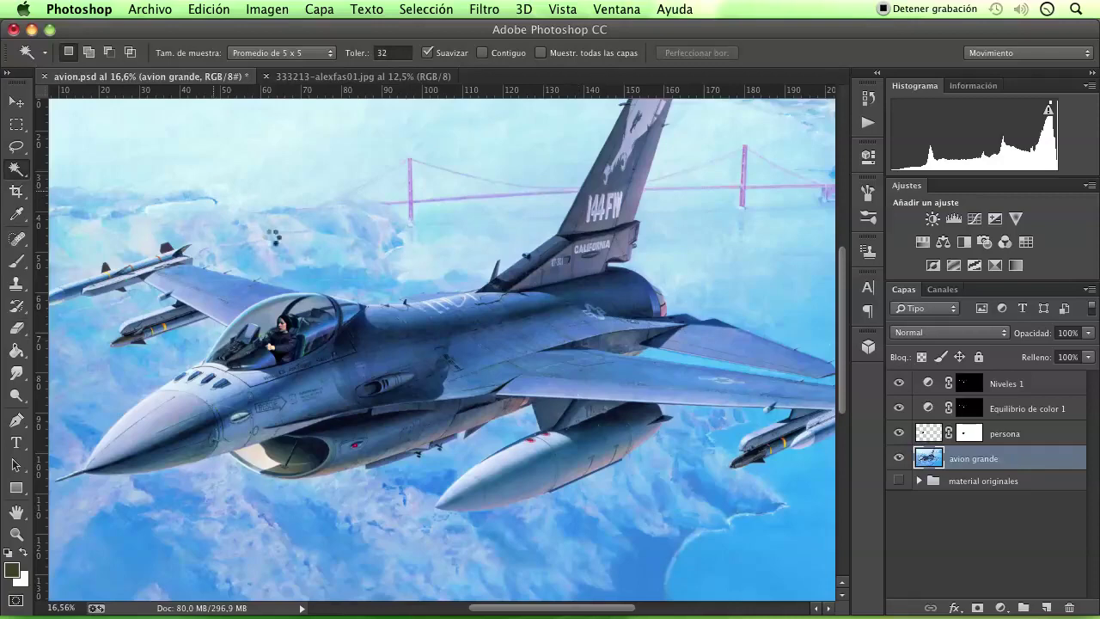
pyautogui.click(273, 237)
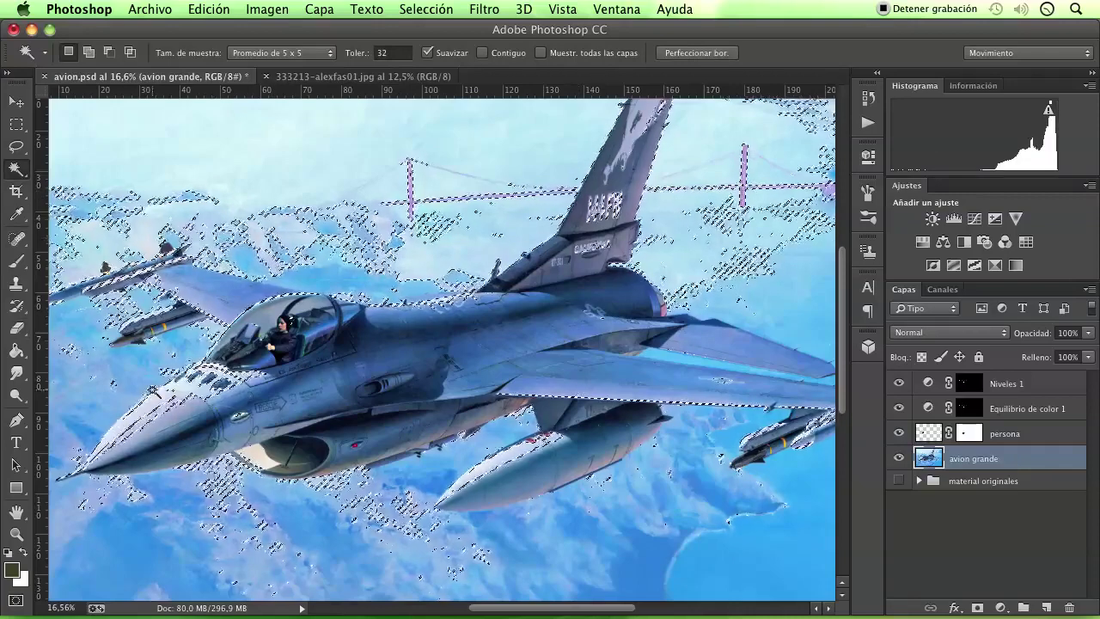
pyautogui.click(483, 53)
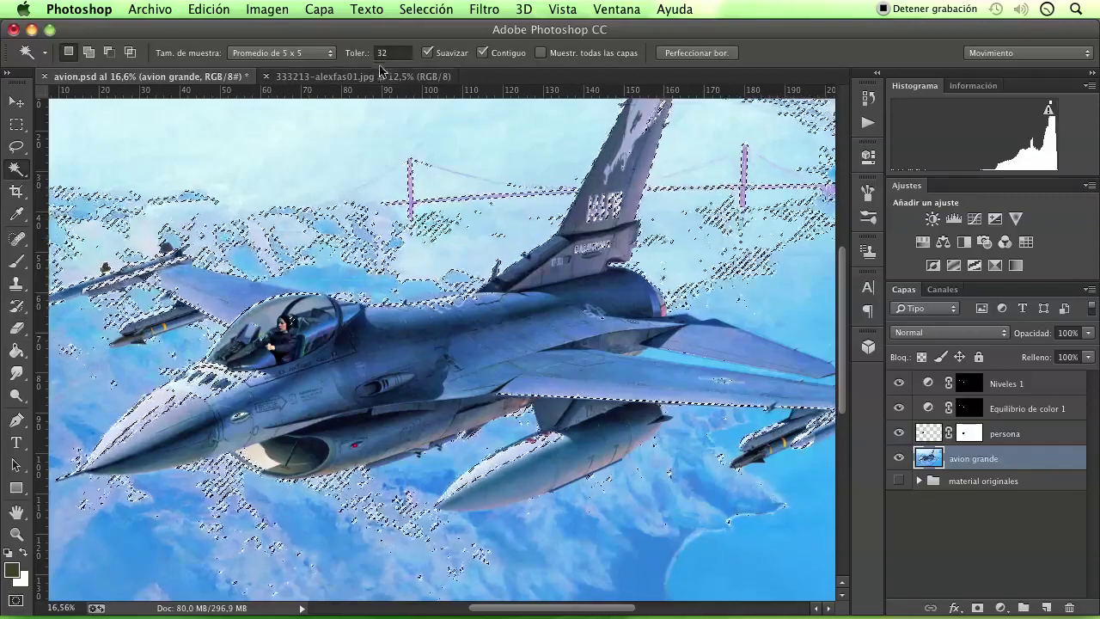
pyautogui.moveTo(356, 53); pyautogui.dragTo(307, 56)
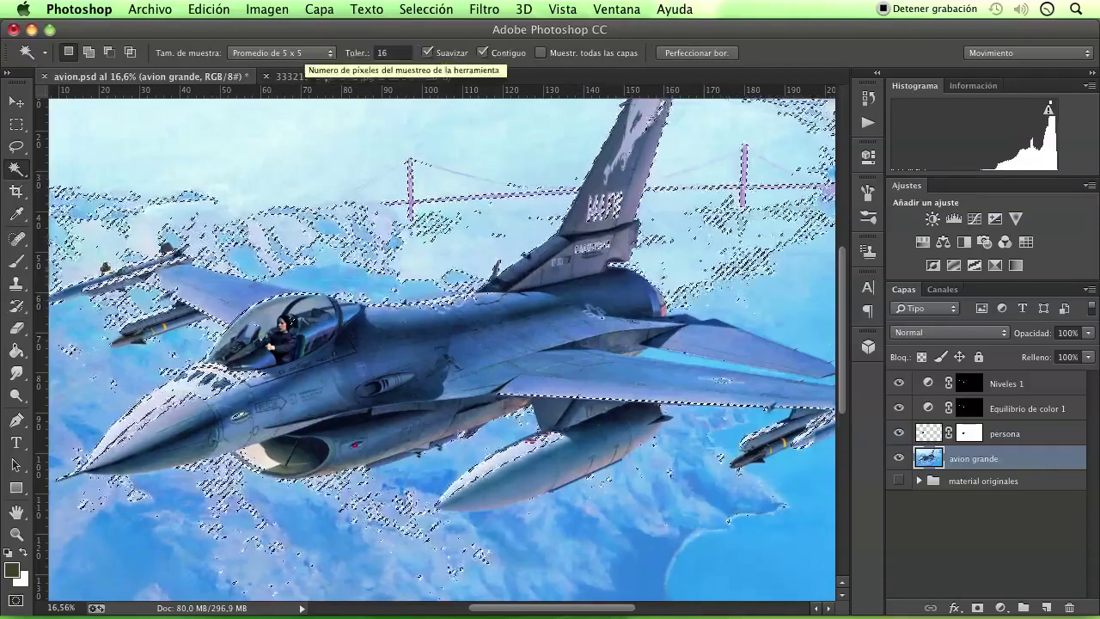
# - Delete the upper sky patches around the tail, bridge tower and bridge cable
pyautogui.click(326, 156)
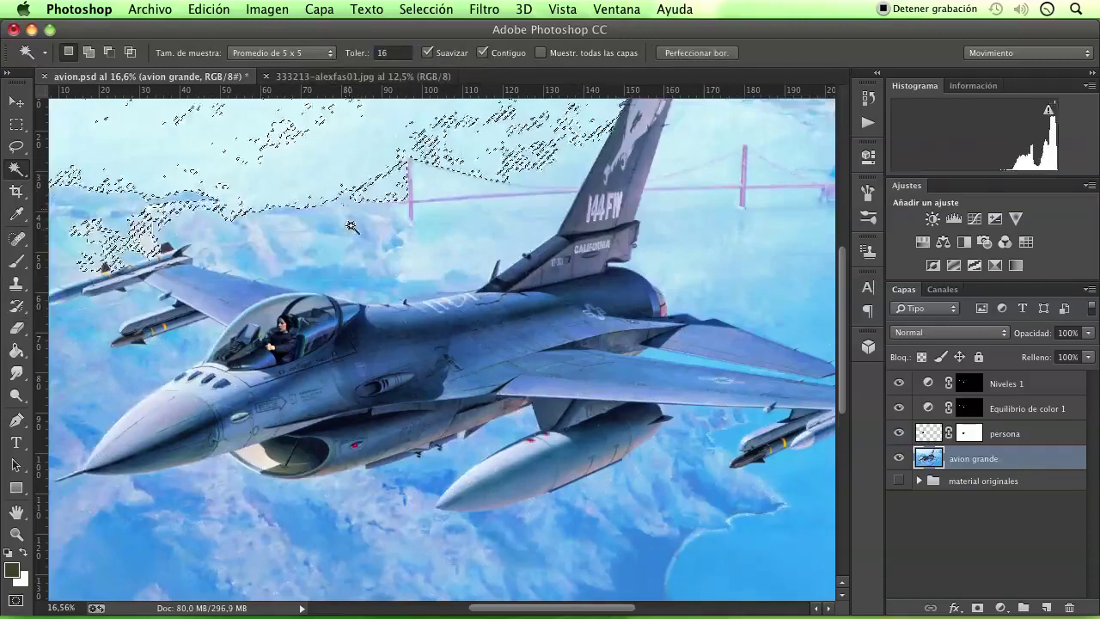
pyautogui.press('Delete')
pyautogui.click(408, 247)
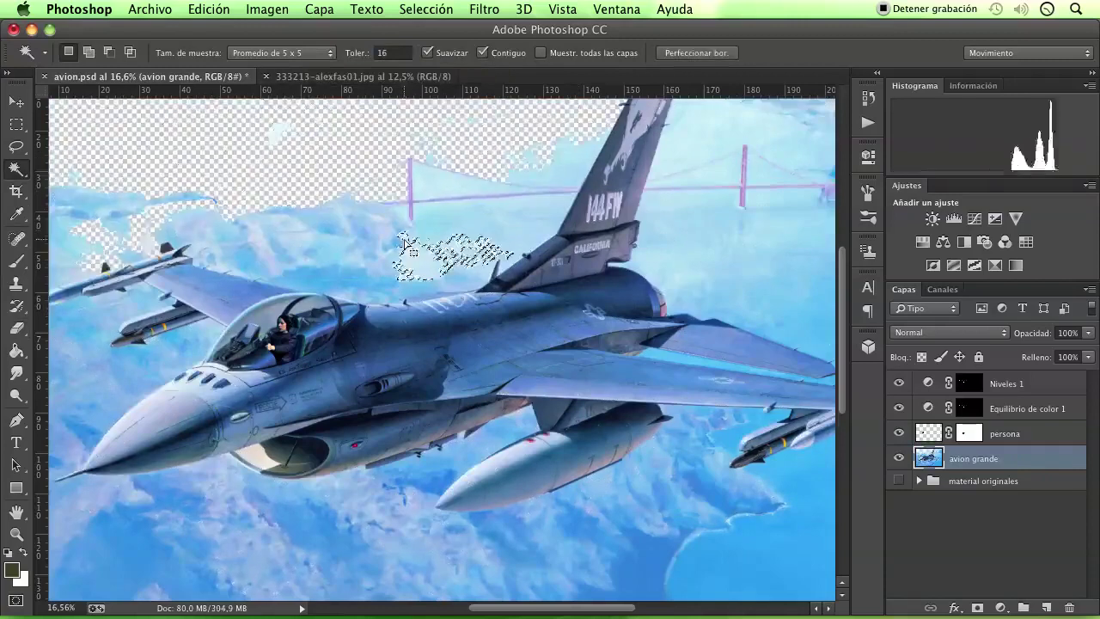
pyautogui.press('Delete')
pyautogui.click(741, 222)
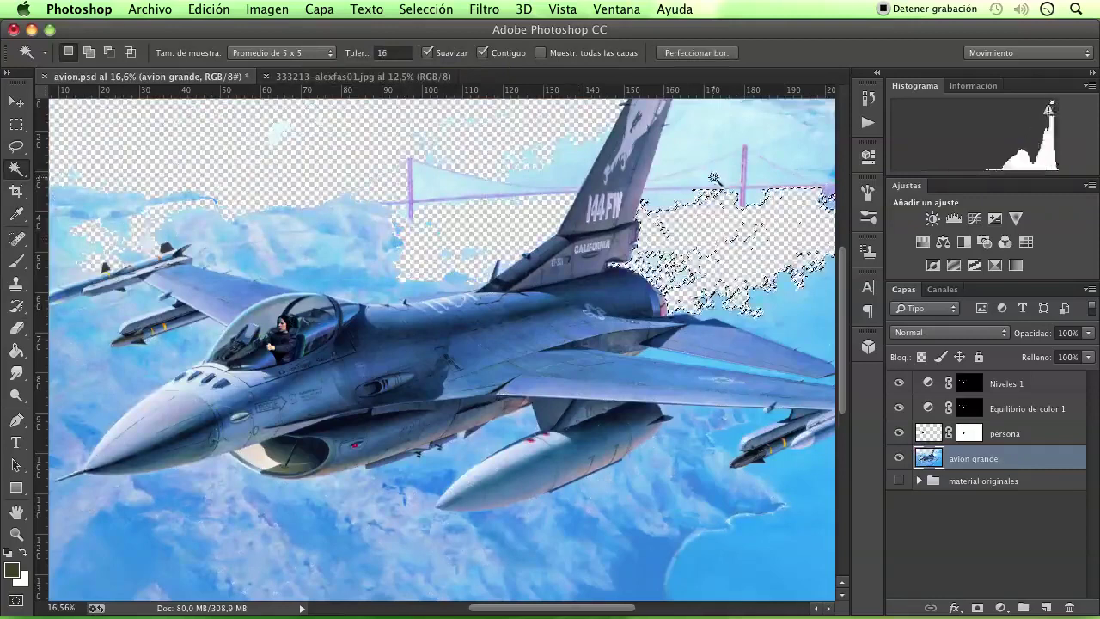
pyautogui.press('Delete')
pyautogui.click(669, 201)
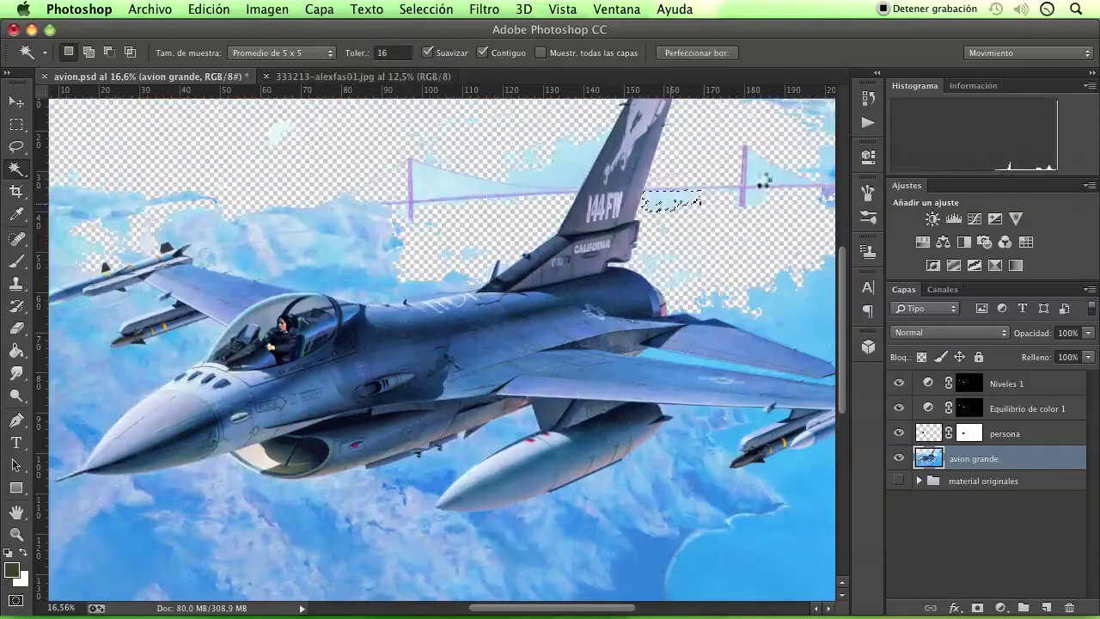
pyautogui.press('Delete')
pyautogui.click(762, 183)
pyautogui.press('Delete')
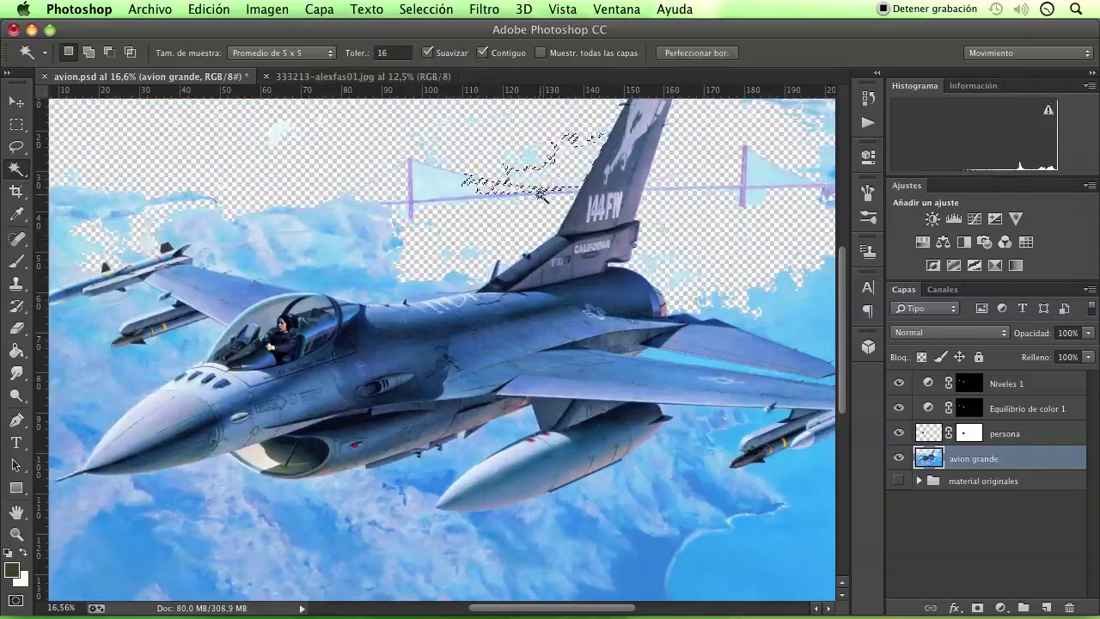
pyautogui.click(555, 196)
pyautogui.press('Delete')
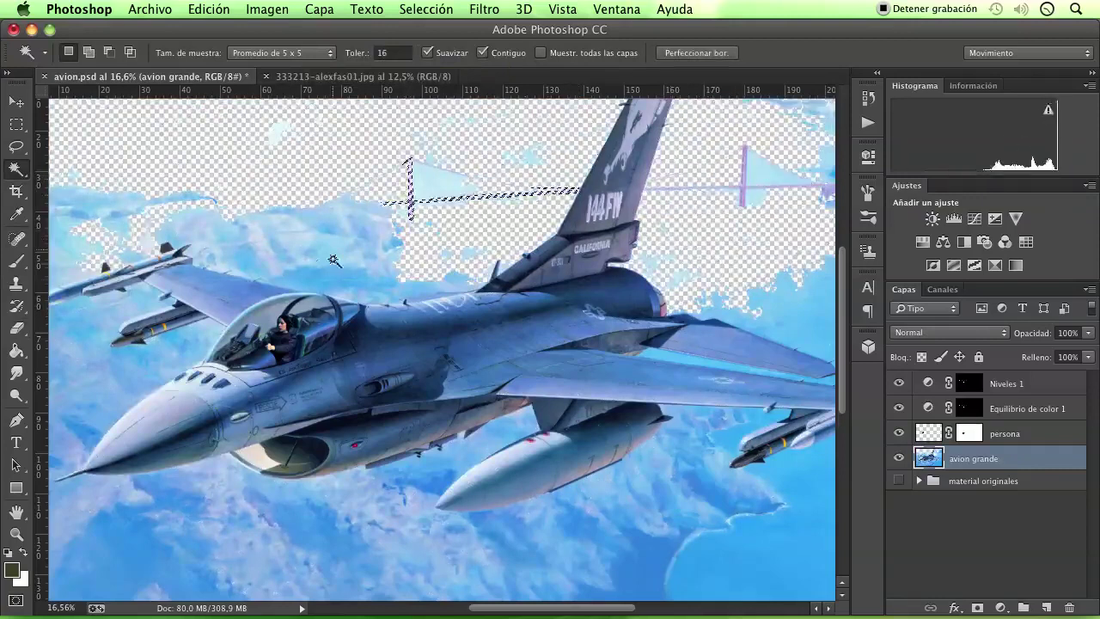
# - Delete the sky patches above and beside the cockpit canopy, then deselect
pyautogui.click(335, 270)
pyautogui.press('Delete')
pyautogui.click(448, 292)
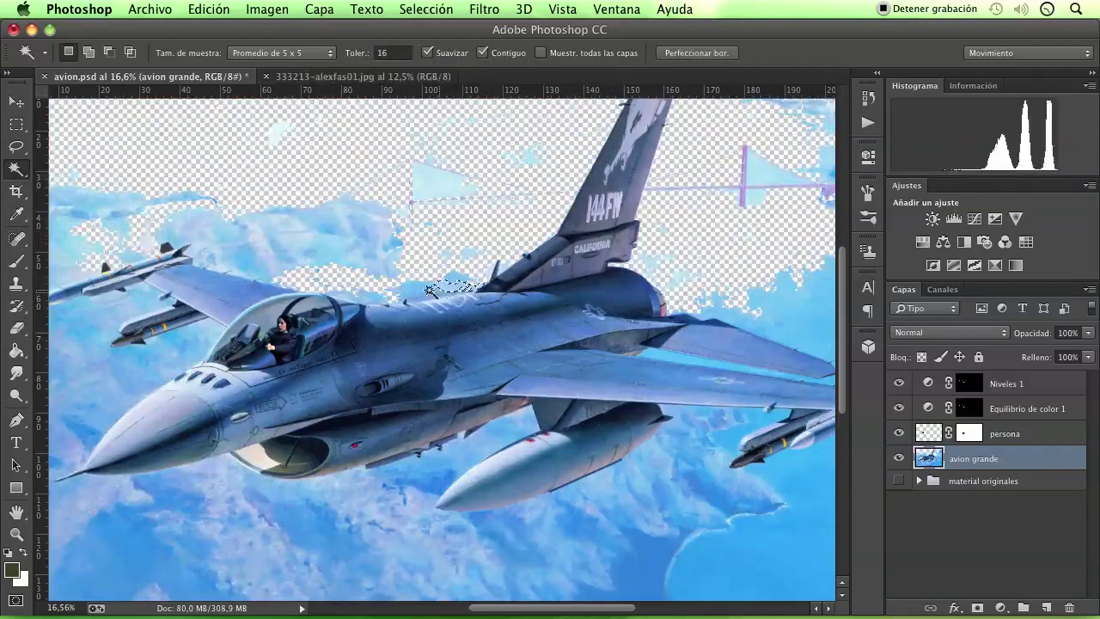
pyautogui.press('Delete')
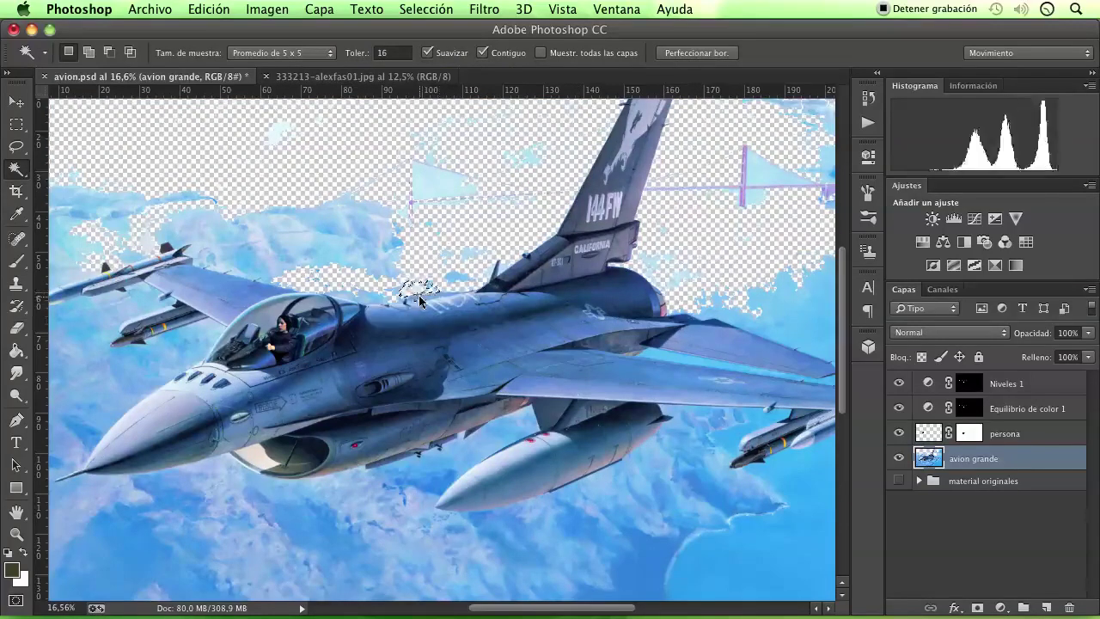
pyautogui.click(404, 302)
pyautogui.press('Delete')
pyautogui.click(380, 311)
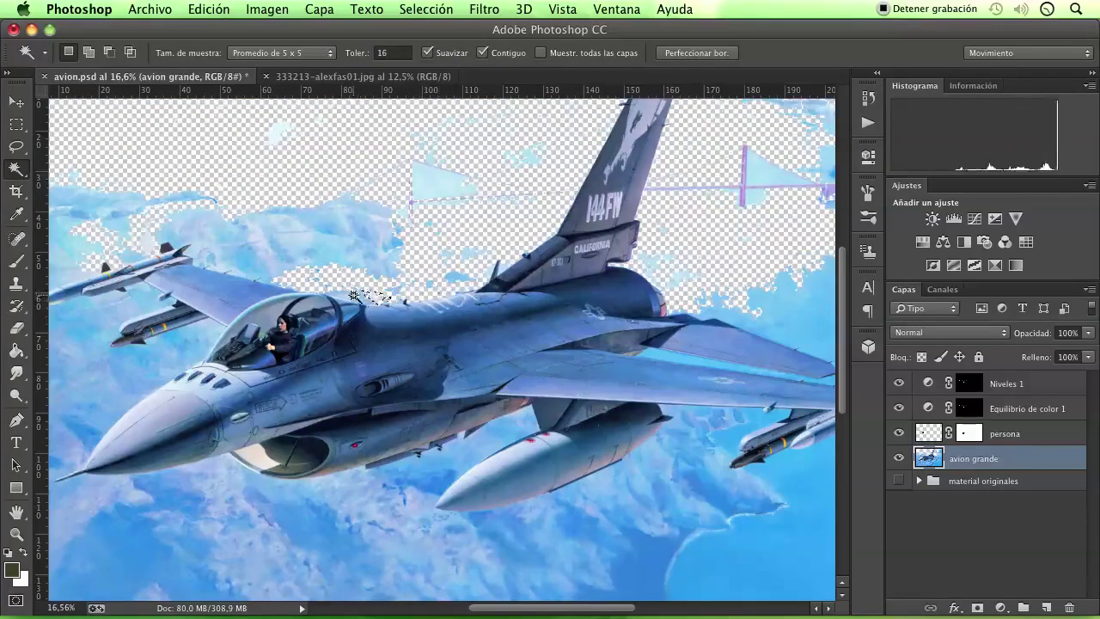
pyautogui.press('Delete')
pyautogui.press('Delete')
pyautogui.click(354, 296)
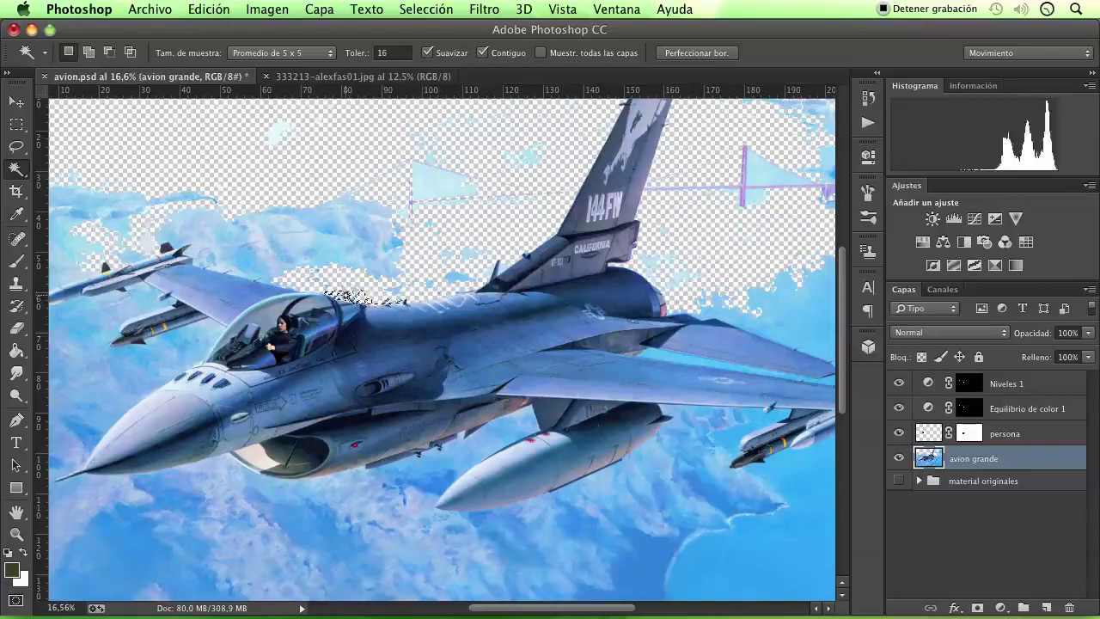
pyautogui.press('Delete')
pyautogui.click(230, 273)
pyautogui.press('Delete')
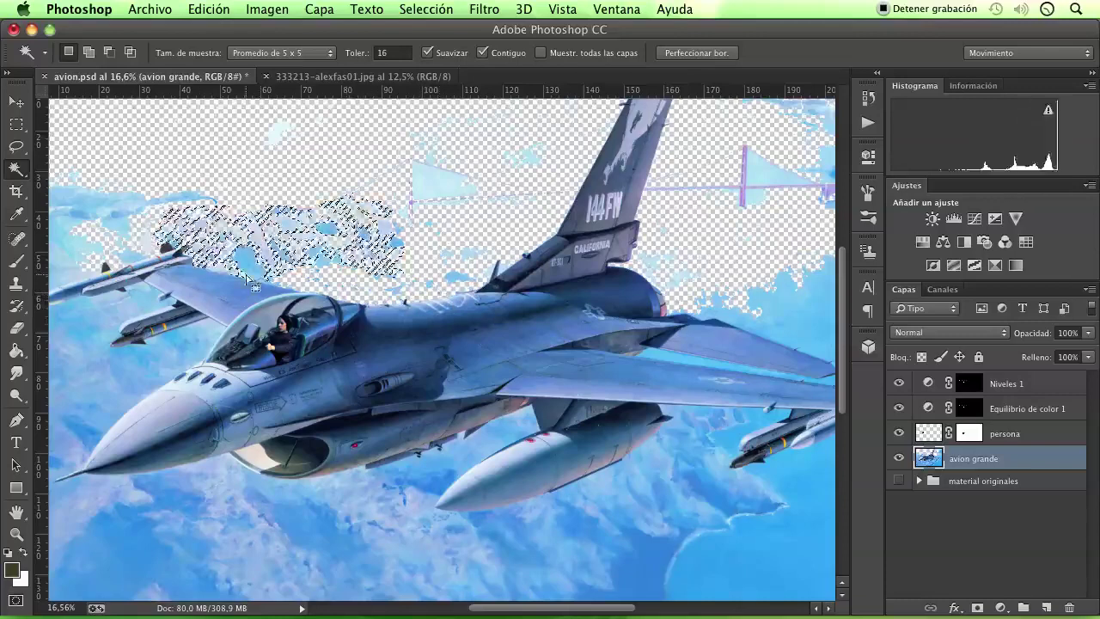
pyautogui.hotkey('ctrl', 'd')
# - Clear the sky around the left wing and its wingtip missile
pyautogui.click(227, 273)
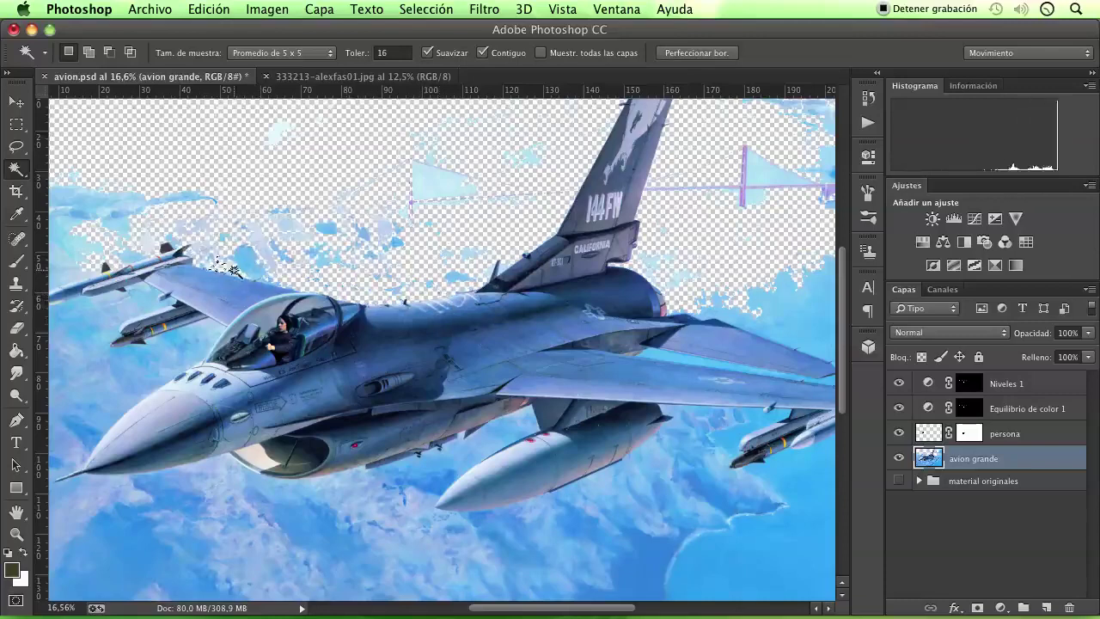
pyautogui.press('Delete')
pyautogui.click(207, 249)
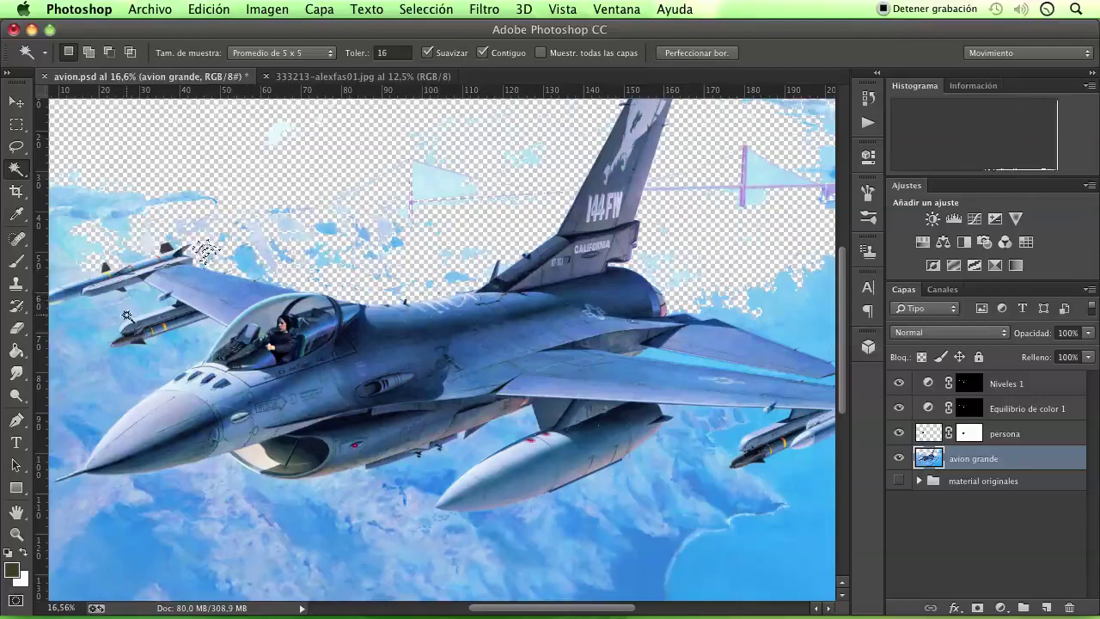
pyautogui.press('Delete')
pyautogui.click(194, 351)
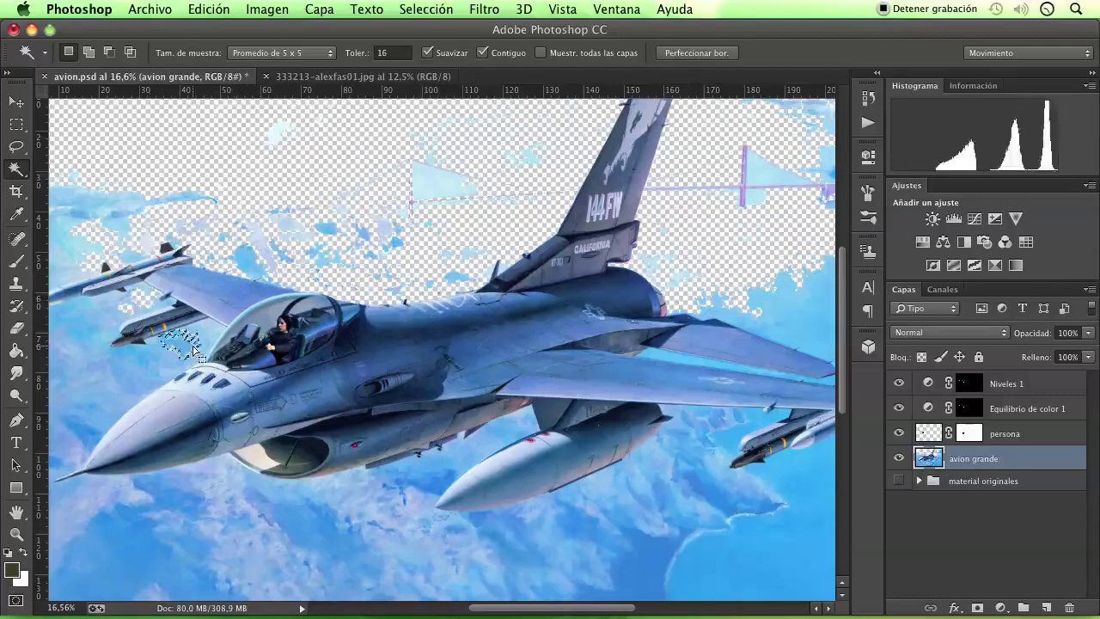
pyautogui.press('Delete')
pyautogui.click(155, 361)
pyautogui.press('Delete')
pyautogui.click(211, 329)
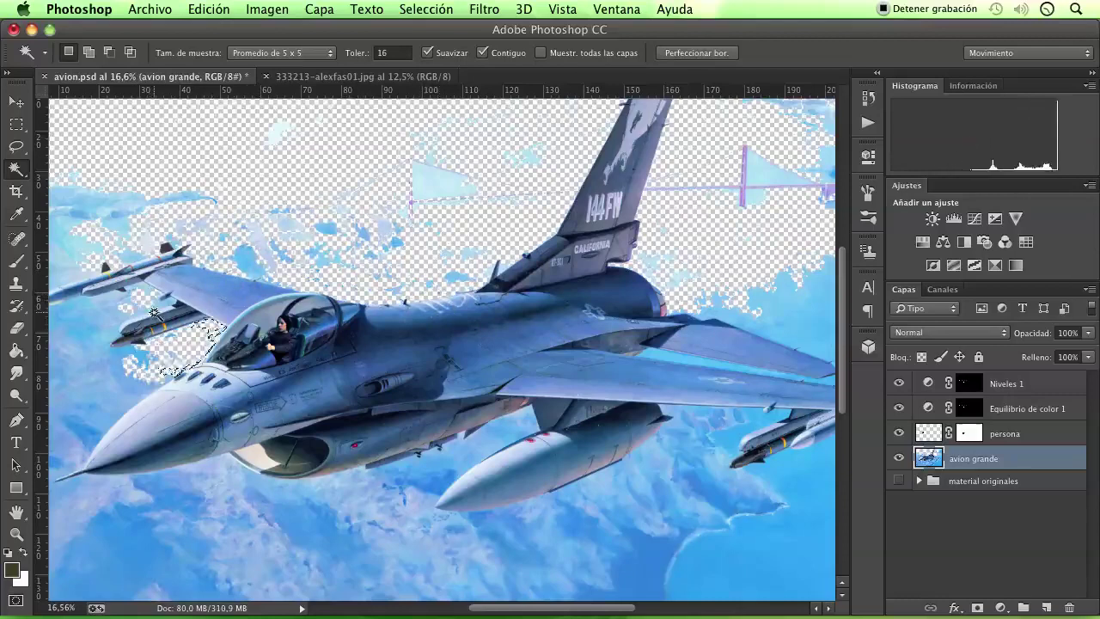
pyautogui.press('Delete')
pyautogui.click(147, 310)
pyautogui.press('Delete')
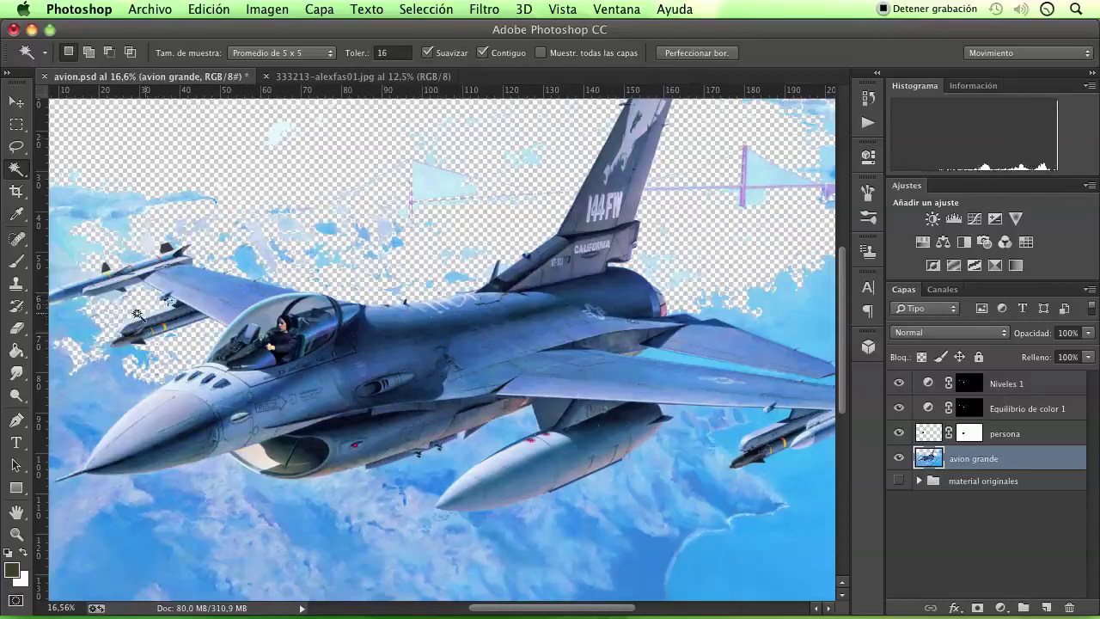
pyautogui.click(82, 311)
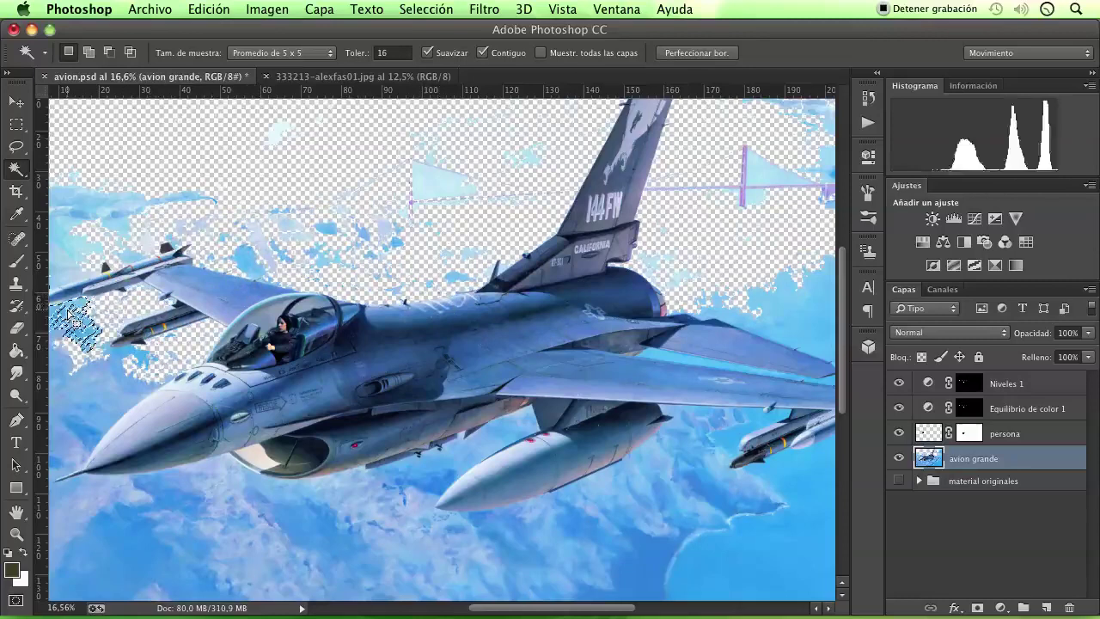
pyautogui.press('Delete')
pyautogui.click(128, 254)
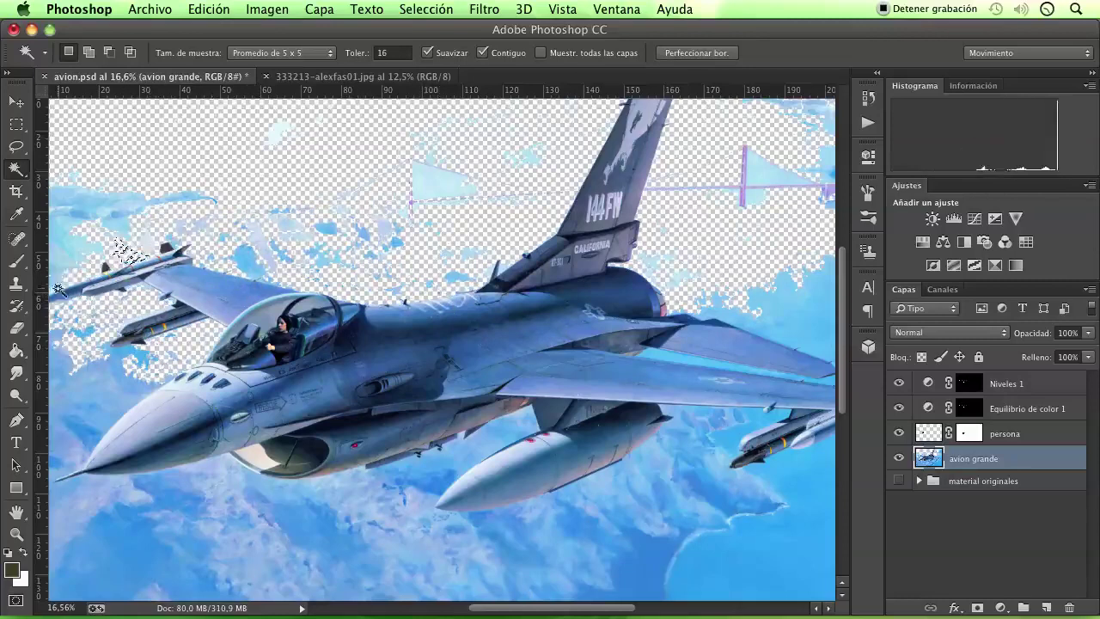
pyautogui.press('Delete')
pyautogui.click(147, 237)
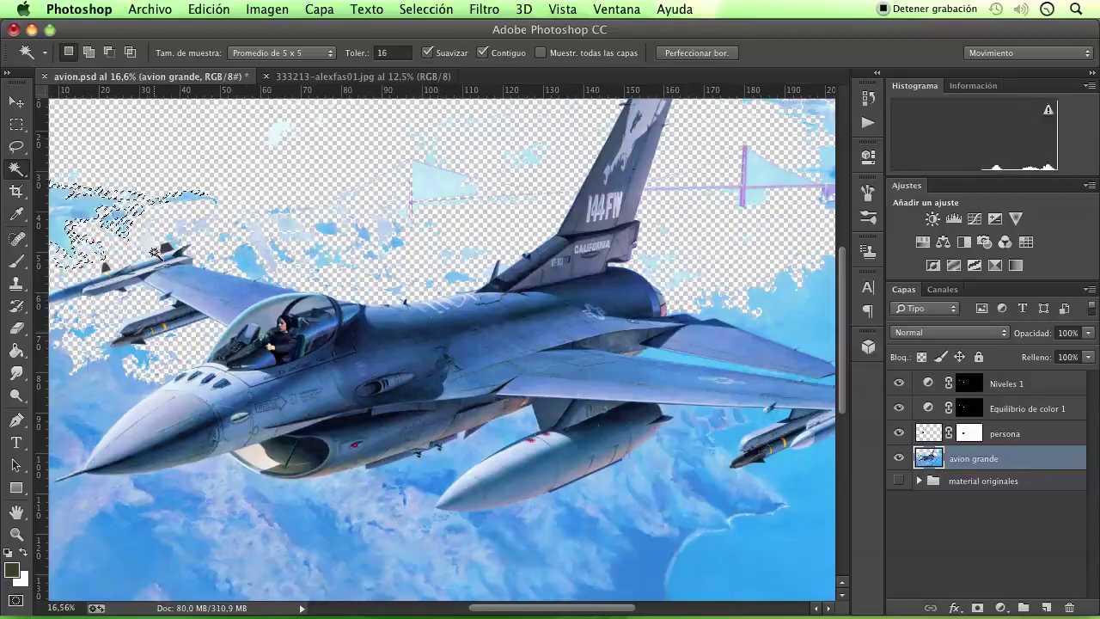
pyautogui.press('Delete')
# - Delete the sky left of the nose and the clouds at the lower left
pyautogui.click(117, 378)
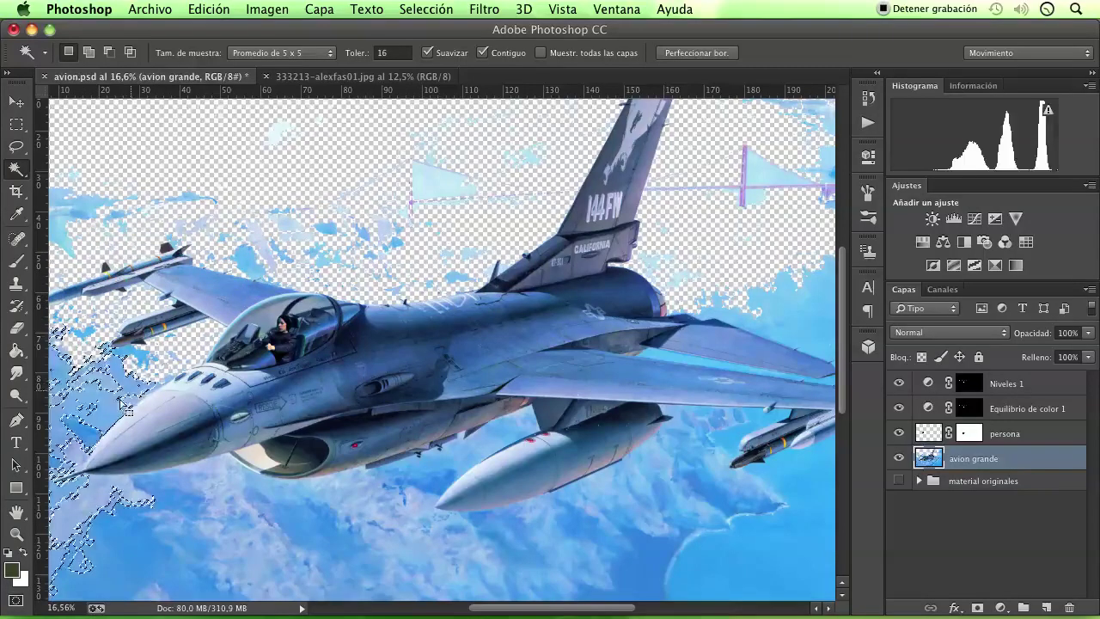
pyautogui.press('Delete')
pyautogui.click(130, 478)
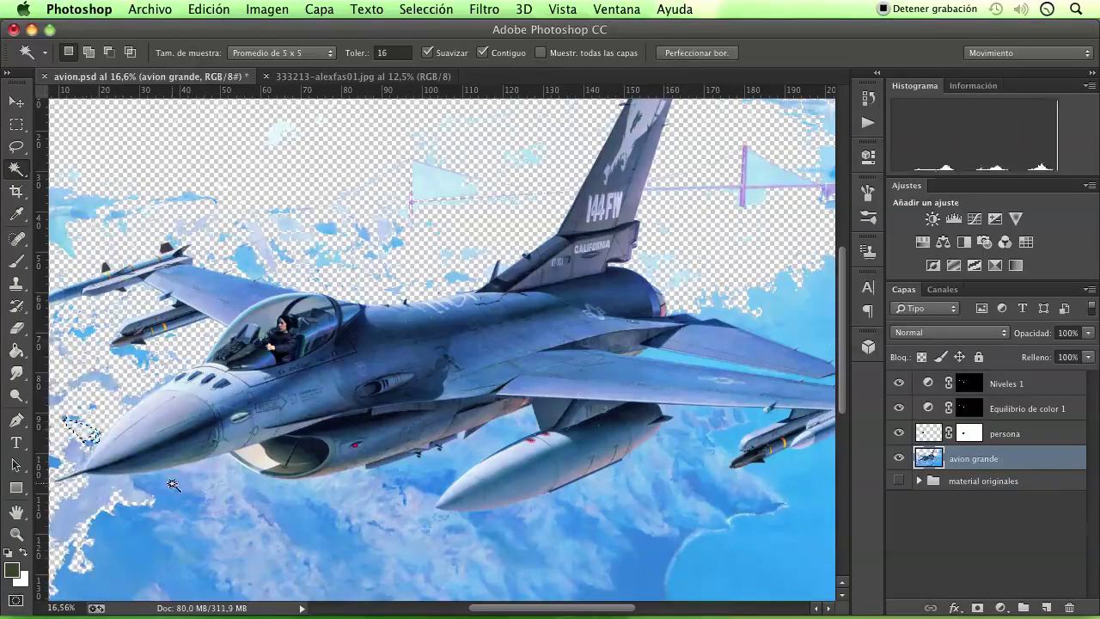
pyautogui.press('Delete')
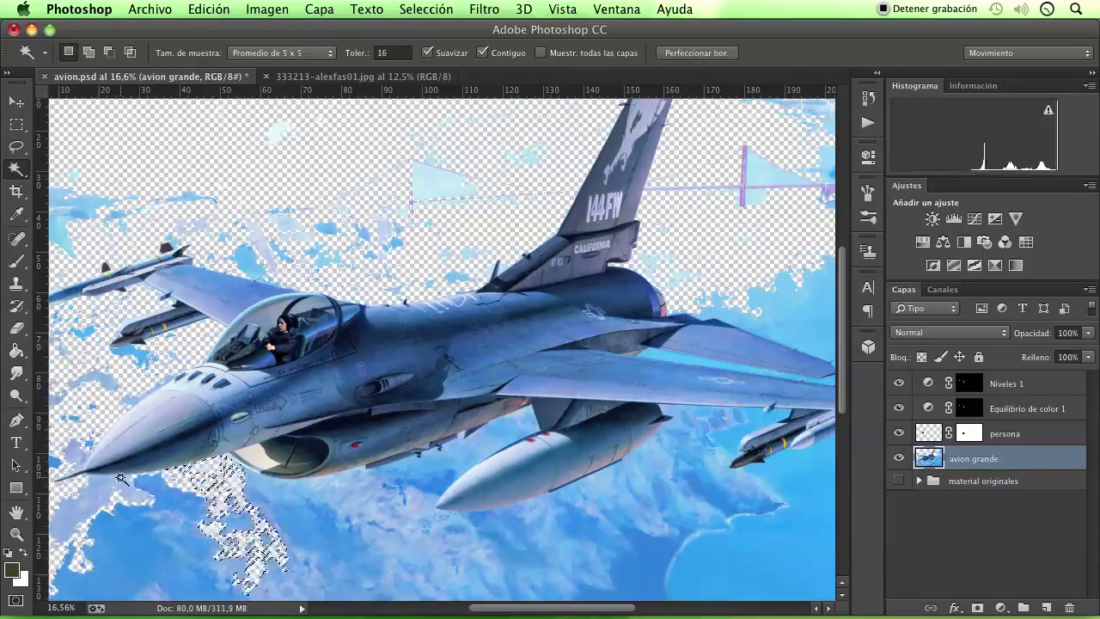
pyautogui.click(117, 484)
pyautogui.press('Delete')
pyautogui.click(189, 524)
pyautogui.press('Delete')
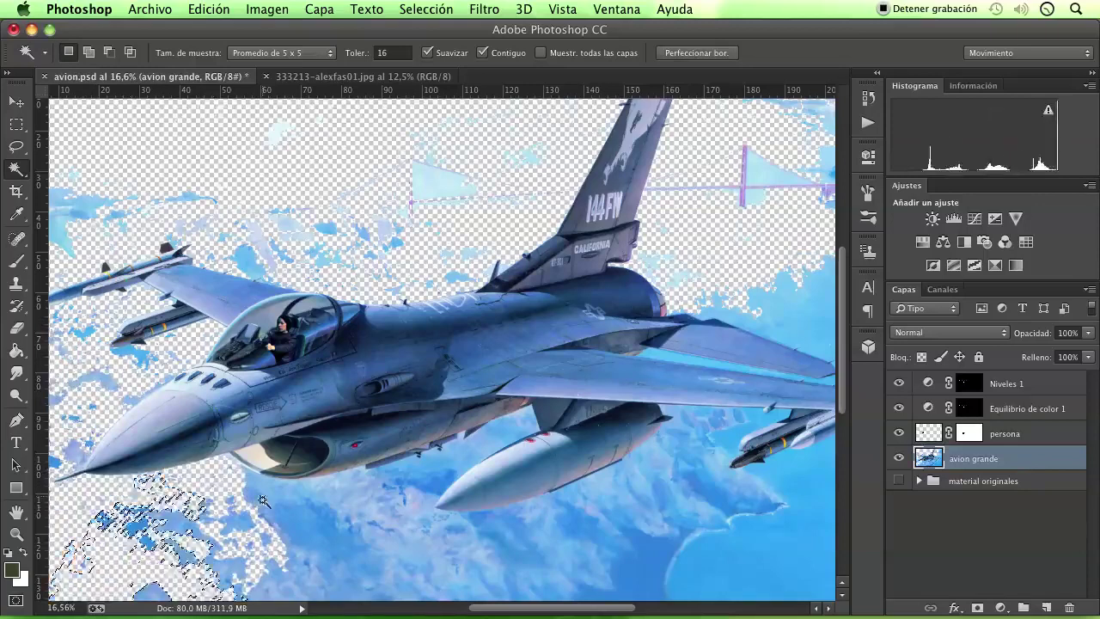
pyautogui.click(275, 498)
pyautogui.press('Delete')
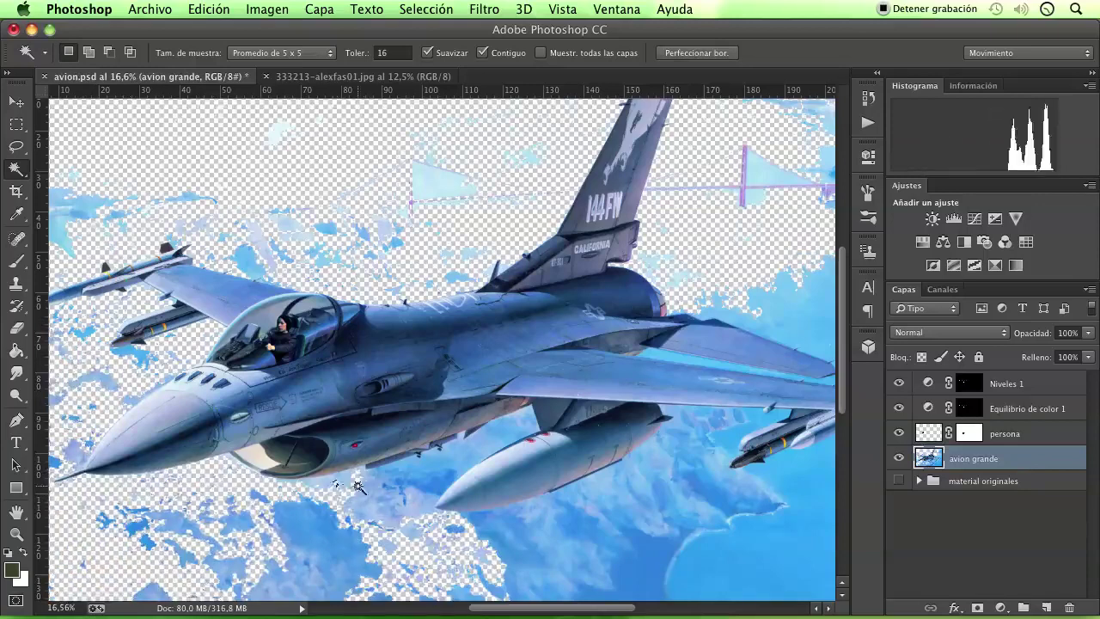
# - Delete the cloud patches below the fuselage and the sky between the fuel tanks
pyautogui.click(412, 464)
pyautogui.press('Delete')
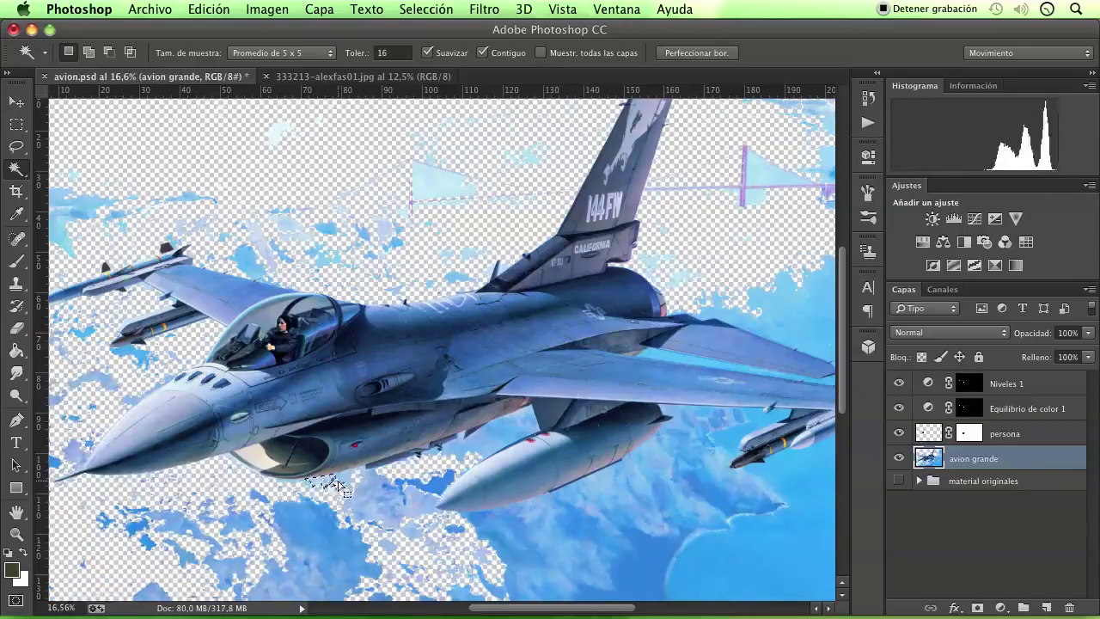
pyautogui.click(330, 482)
pyautogui.press('Delete')
pyautogui.click(292, 489)
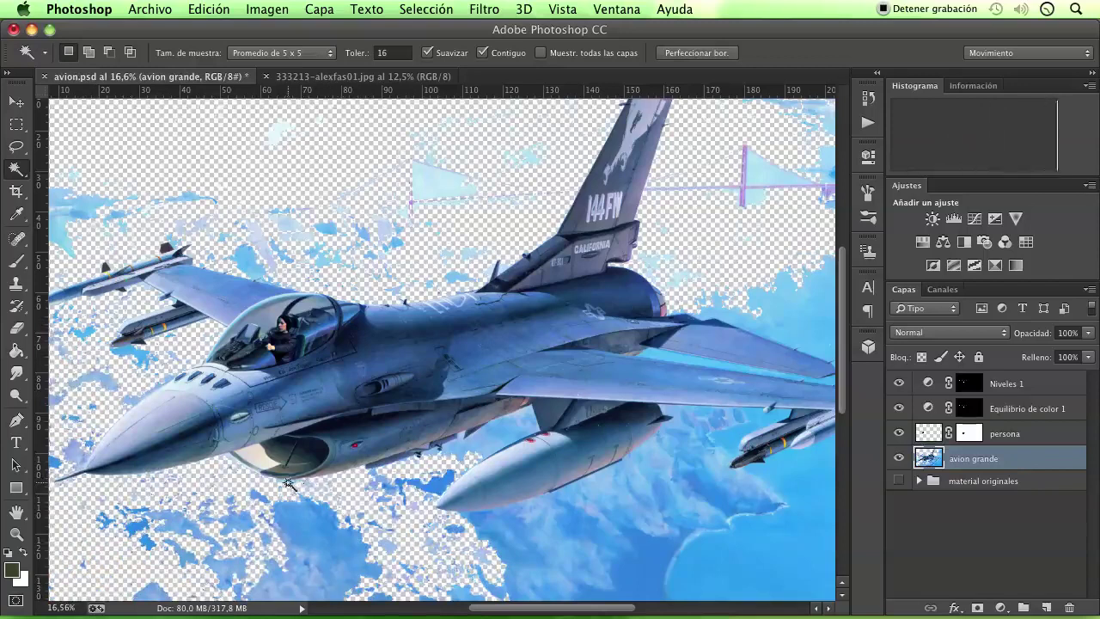
pyautogui.click(288, 483)
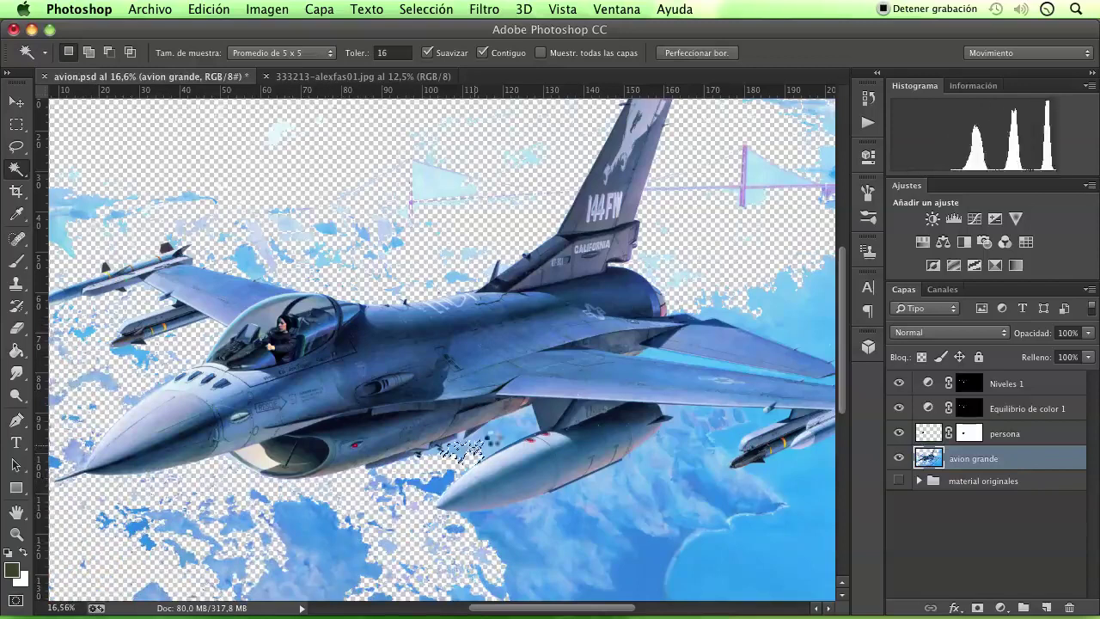
pyautogui.press('Delete')
pyautogui.click(498, 434)
pyautogui.press('Delete')
pyautogui.click(511, 425)
pyautogui.press('Delete')
pyautogui.click(520, 412)
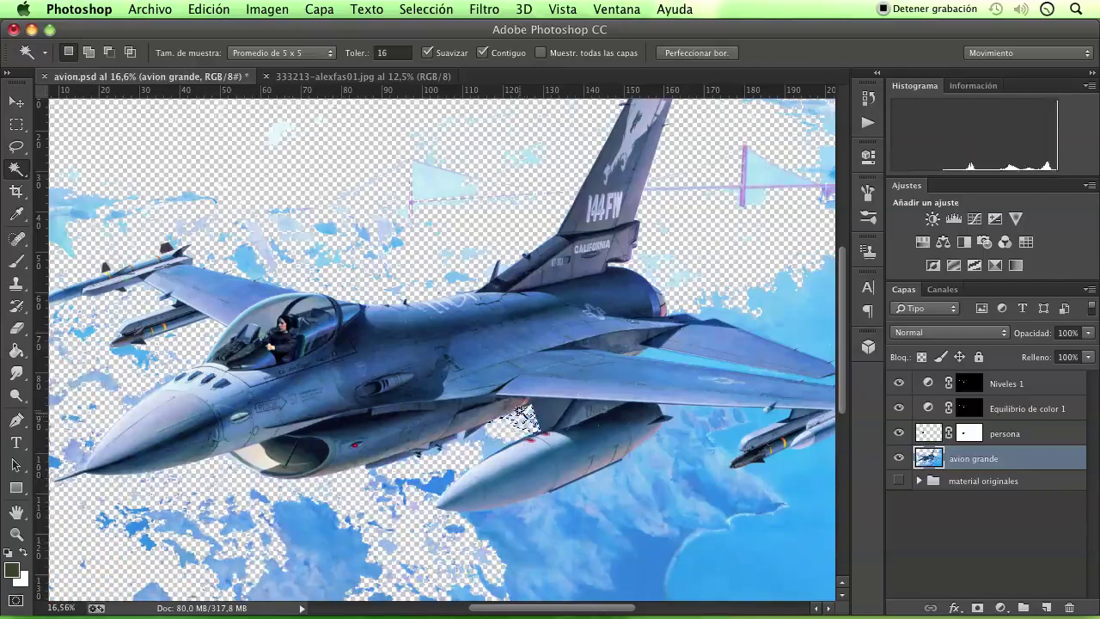
pyautogui.press('Delete')
# - Remove the clouds below the fuel tank and under the right wing
pyautogui.click(478, 442)
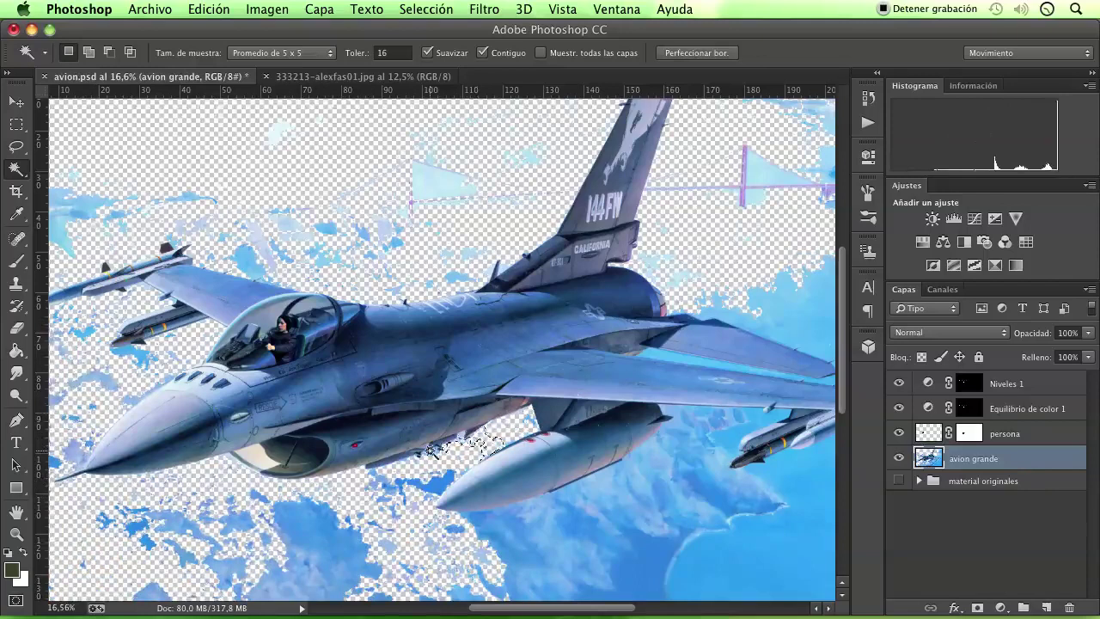
pyautogui.click(430, 451)
pyautogui.press('Delete')
pyautogui.click(662, 444)
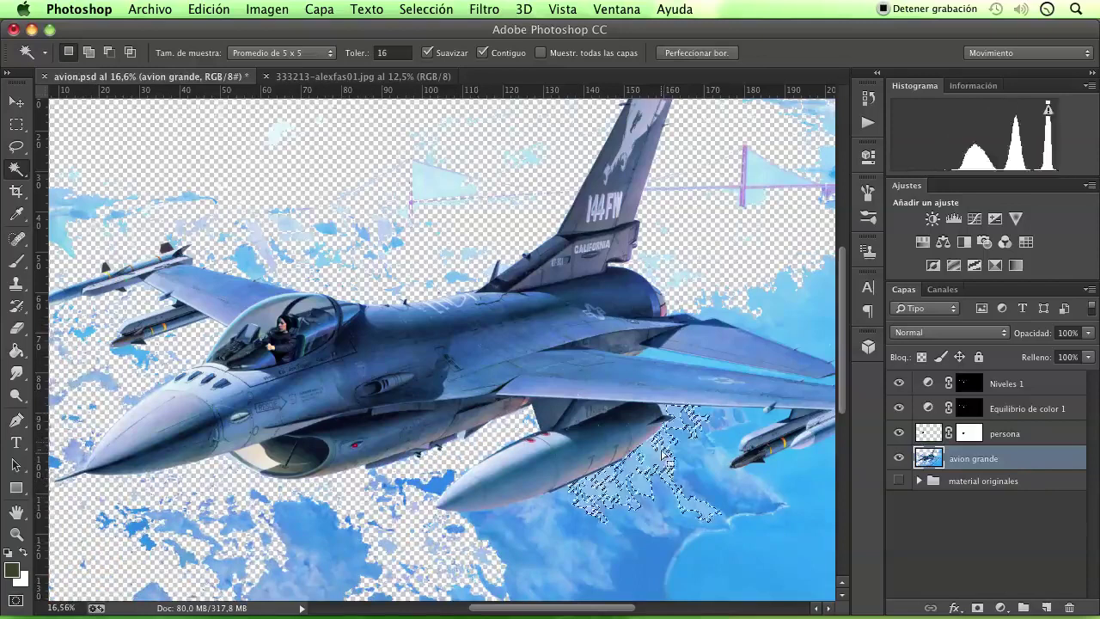
pyautogui.press('Delete')
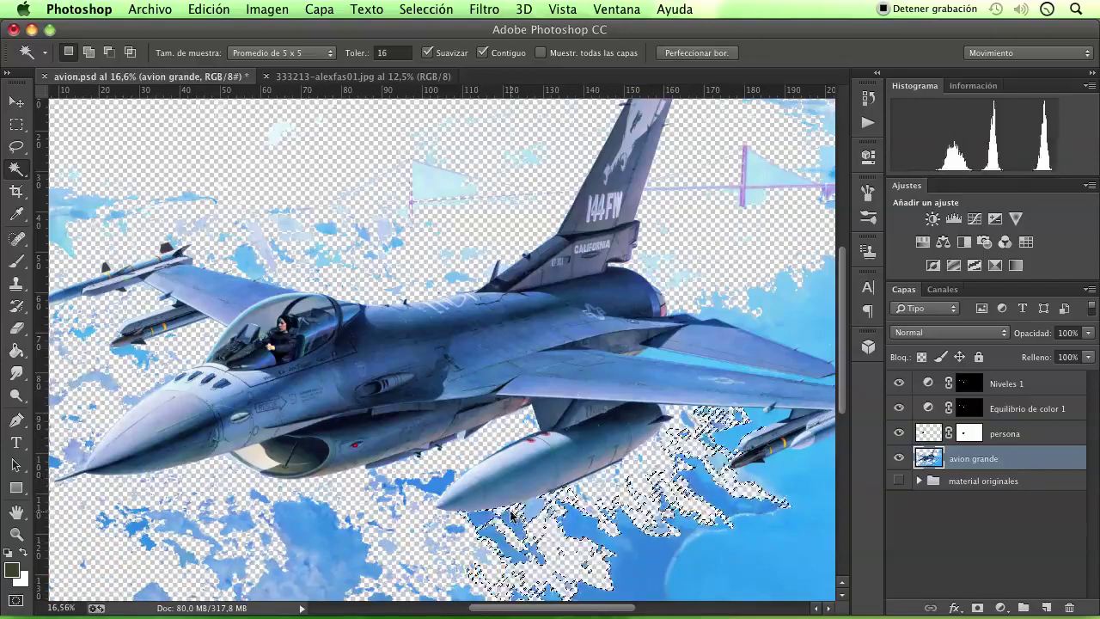
pyautogui.click(505, 514)
pyautogui.press('Delete')
pyautogui.click(496, 519)
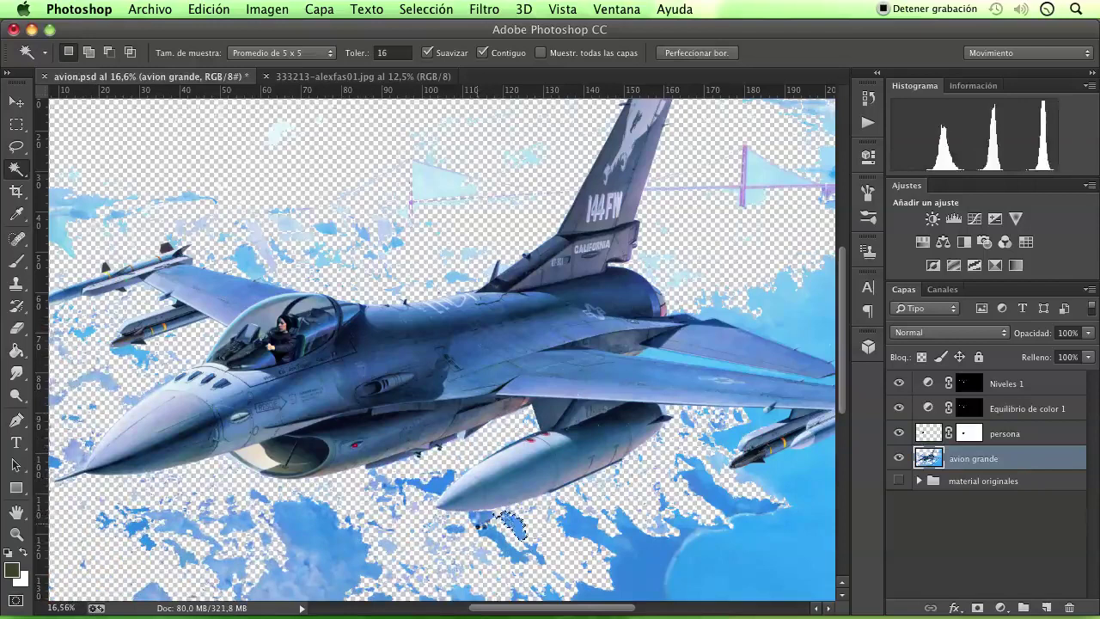
pyautogui.press('Delete')
pyautogui.click(434, 483)
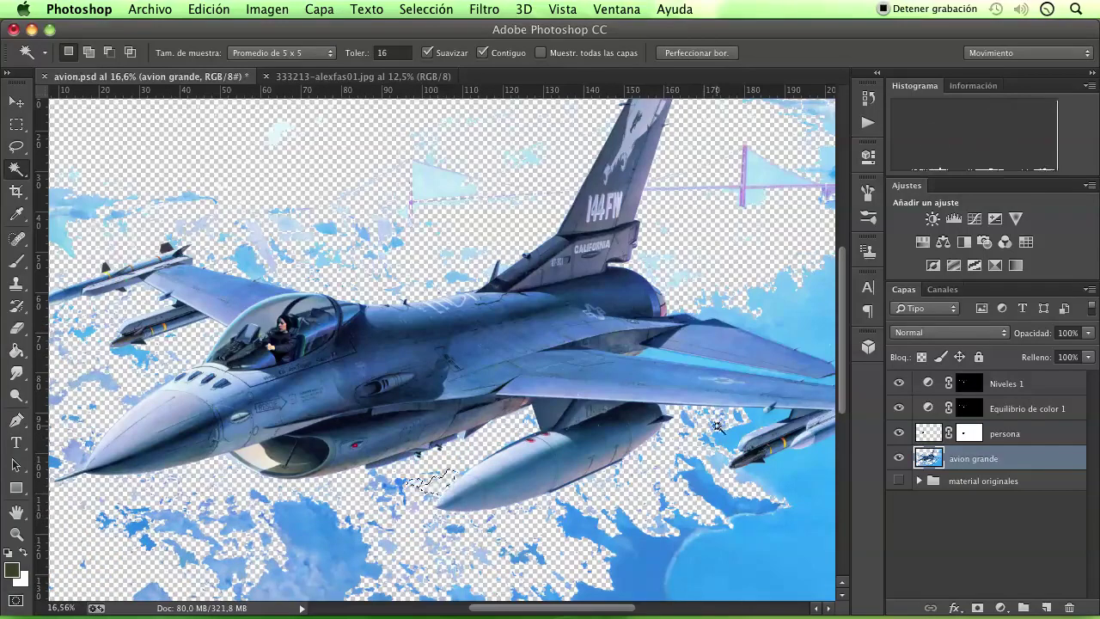
pyautogui.press('Delete')
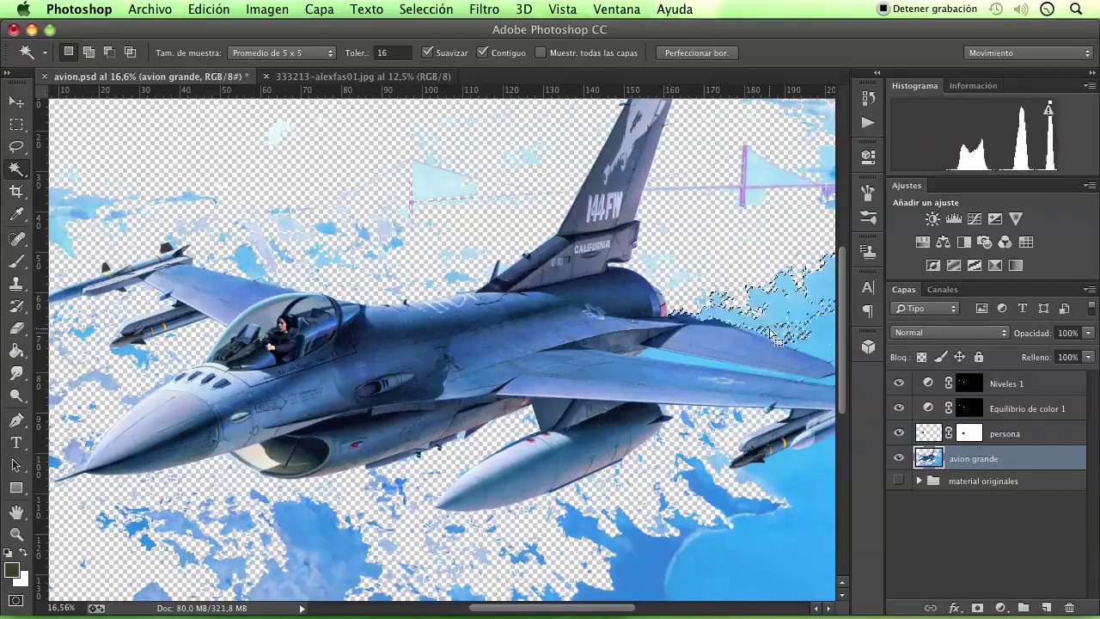
# - Delete the clouds behind the right wing, along its edge and at the bottom right
pyautogui.click(731, 326)
pyautogui.press('Delete')
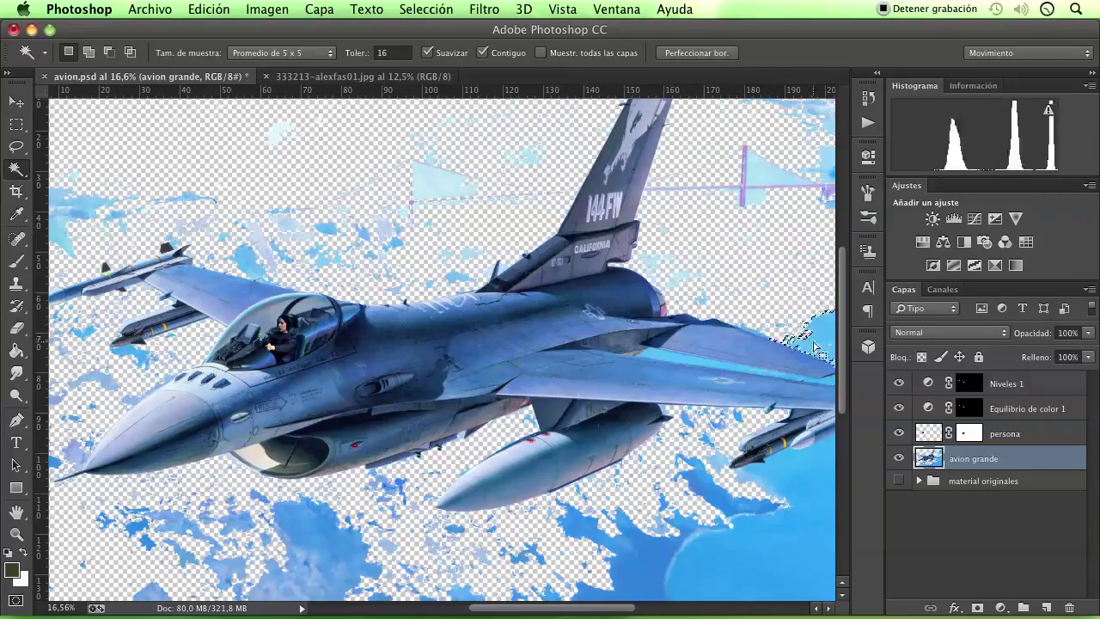
pyautogui.click(756, 368)
pyautogui.press('Delete')
pyautogui.click(789, 374)
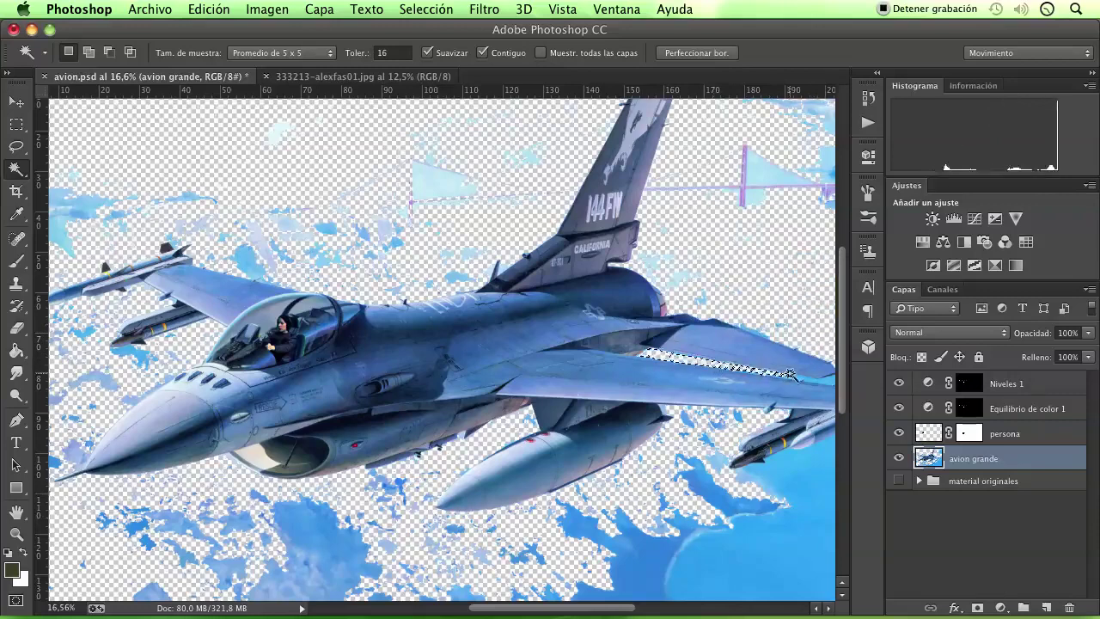
pyautogui.press('Delete')
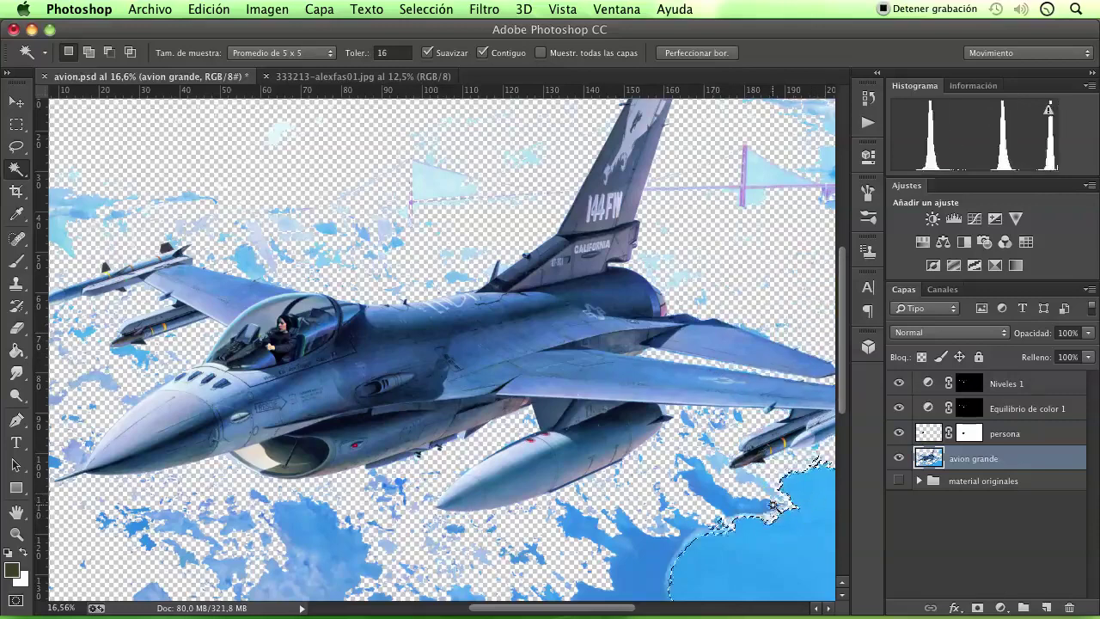
pyautogui.click(759, 489)
pyautogui.press('Delete')
pyautogui.click(741, 487)
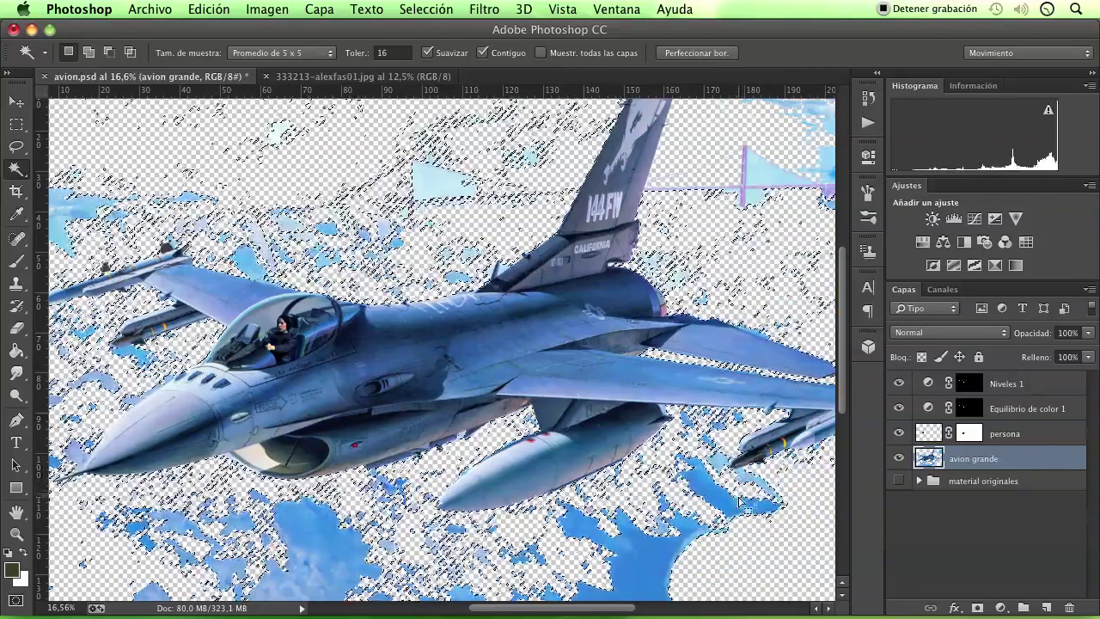
pyautogui.click(739, 492)
pyautogui.press('Delete')
pyautogui.click(717, 461)
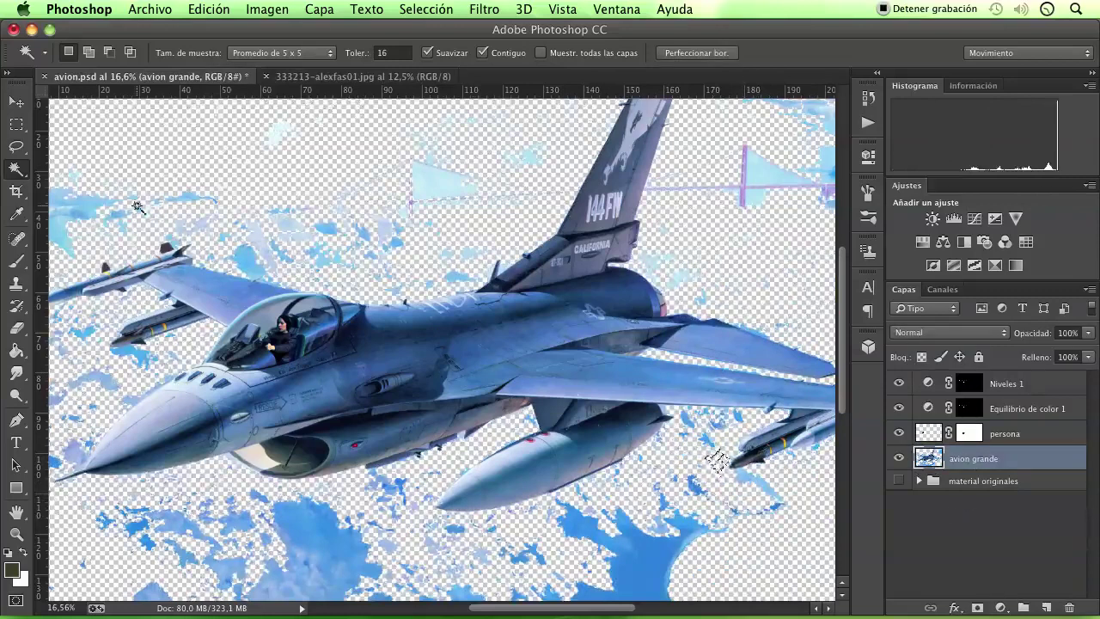
pyautogui.hotkey('ctrl', '-')
# - Deselect and ready the Eraser with a 154 px, 100% hardness brush
pyautogui.click(183, 222)
pyautogui.scroll(3, 412, 338)
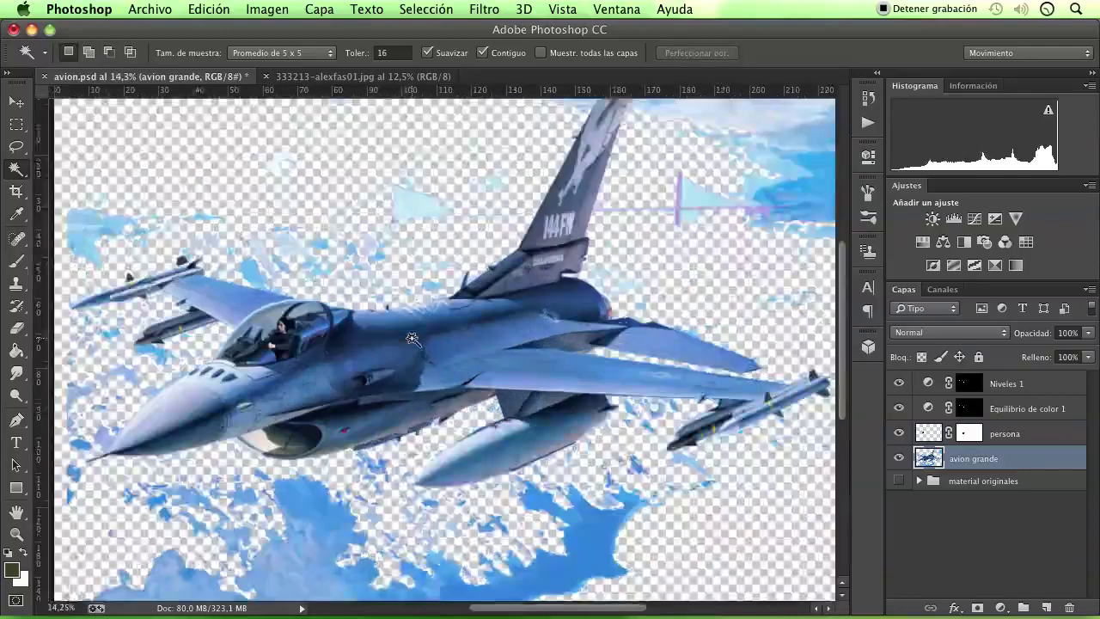
pyautogui.scroll(2, 413, 338)
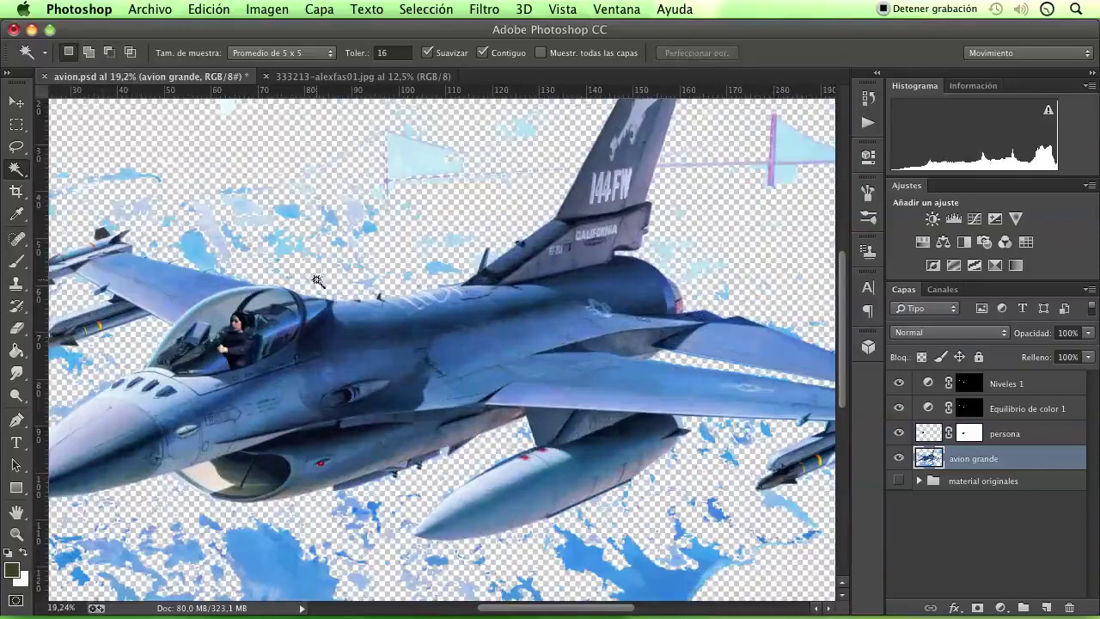
pyautogui.click(18, 331)
pyautogui.rightClick(363, 249)
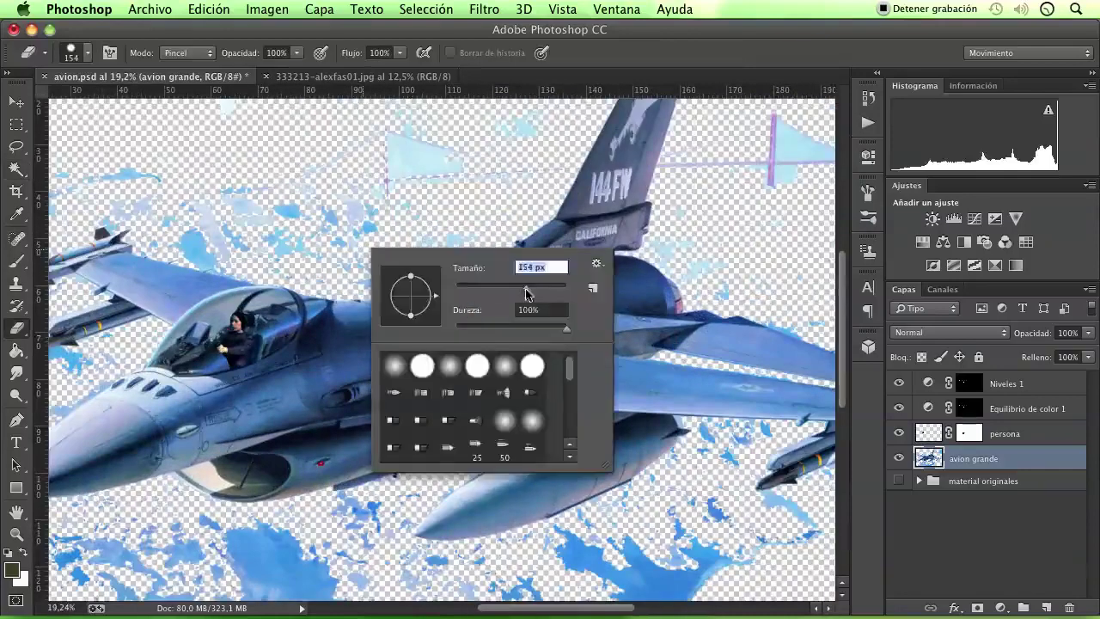
pyautogui.click(453, 196)
pyautogui.rightClick(421, 178)
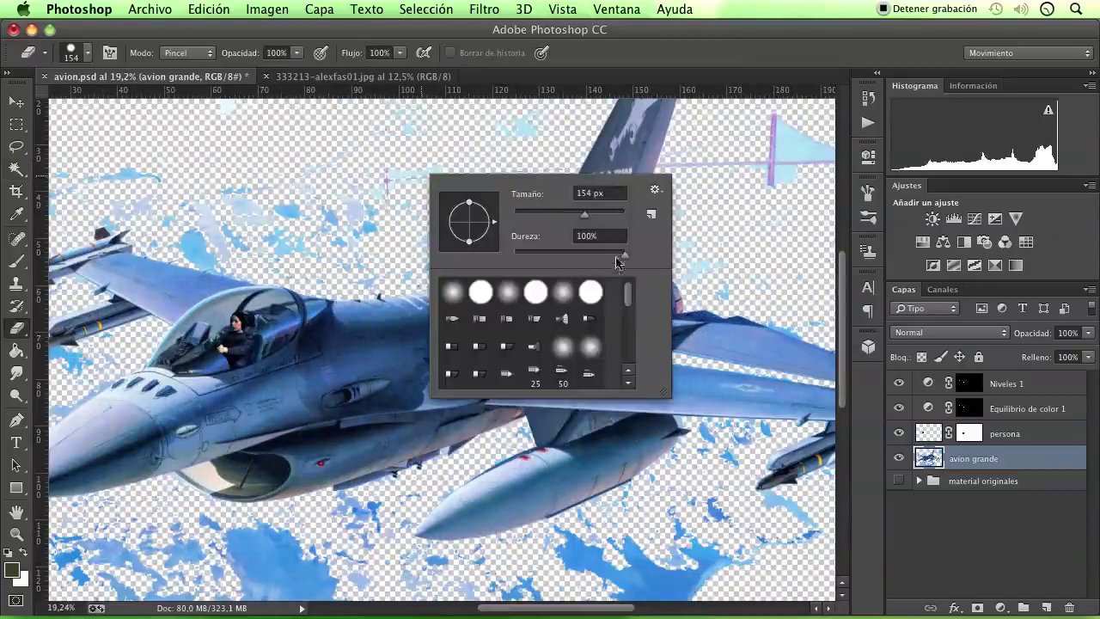
# - Erase the blue sky patches above the jet and the pink and light-blue streaks near the tail
pyautogui.click(490, 144)
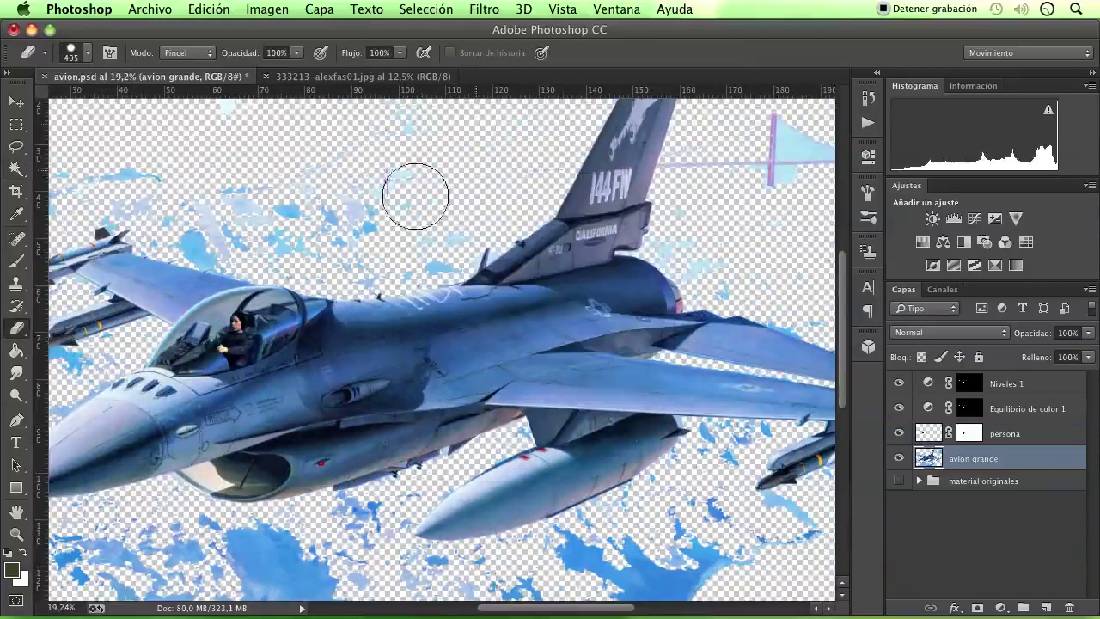
pyautogui.moveTo(433, 241)
pyautogui.mouseDown()
pyautogui.moveTo(110, 173)
pyautogui.moveTo(252, 120)
pyautogui.mouseUp()
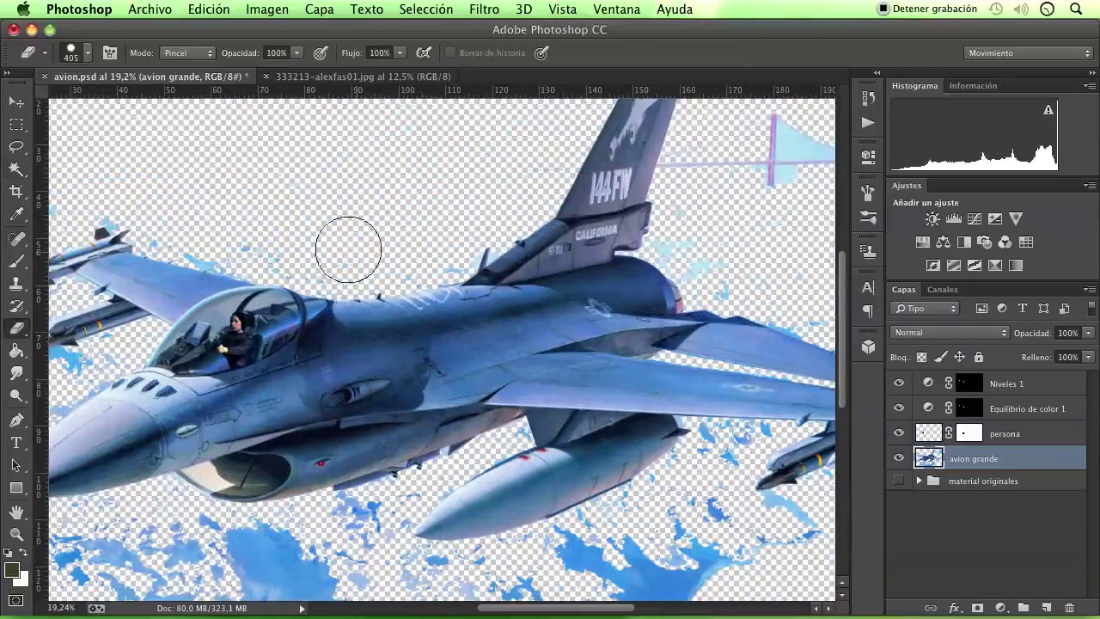
pyautogui.moveTo(687, 176)
pyautogui.mouseDown()
pyautogui.moveTo(817, 129)
pyautogui.moveTo(699, 167)
pyautogui.moveTo(710, 164)
pyautogui.mouseUp()
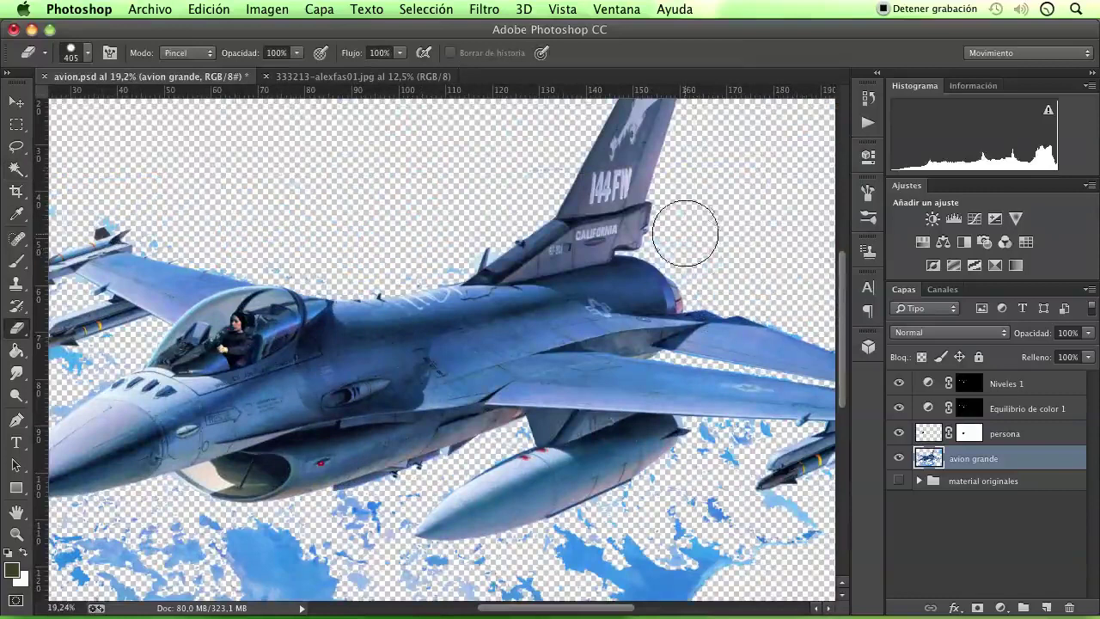
pyautogui.scroll(-3, 710, 343)
pyautogui.scroll(-3, 706, 404)
pyautogui.scroll(-3, 679, 447)
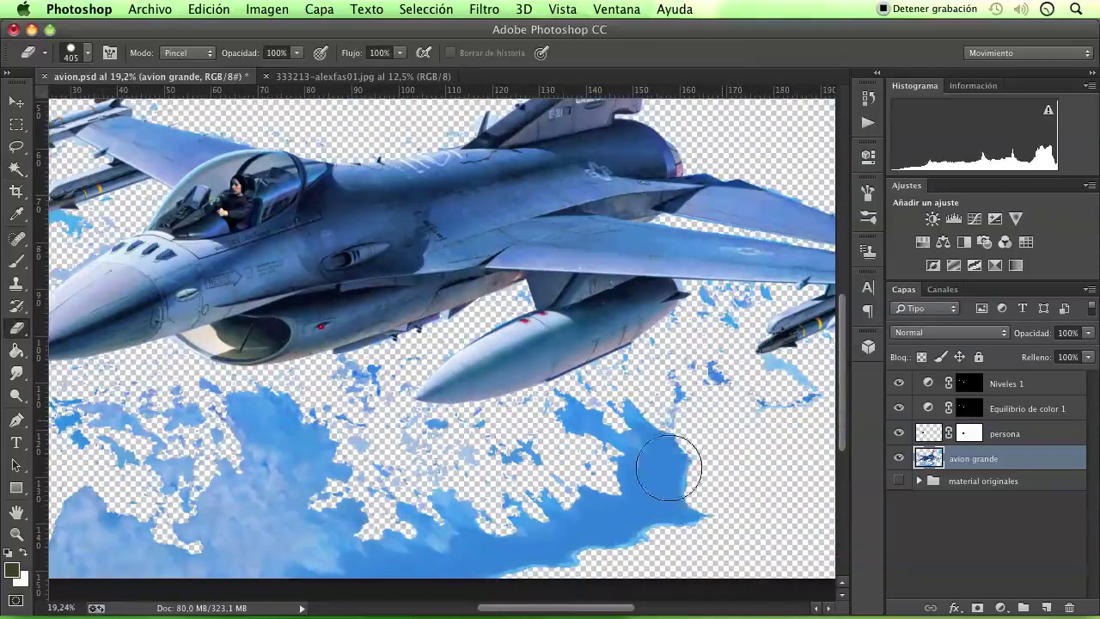
# - Erase the cloud patches around the missile tip, the lower left, and left of the nose
pyautogui.moveTo(715, 335)
pyautogui.mouseDown()
pyautogui.moveTo(727, 393)
pyautogui.moveTo(793, 386)
pyautogui.moveTo(783, 386)
pyautogui.mouseUp()
pyautogui.moveTo(671, 492)
pyautogui.mouseDown()
pyautogui.moveTo(688, 521)
pyautogui.moveTo(582, 447)
pyautogui.moveTo(635, 392)
pyautogui.moveTo(388, 450)
pyautogui.moveTo(484, 526)
pyautogui.moveTo(467, 466)
pyautogui.moveTo(300, 545)
pyautogui.moveTo(90, 555)
pyautogui.moveTo(108, 524)
pyautogui.moveTo(278, 522)
pyautogui.moveTo(367, 384)
pyautogui.moveTo(321, 398)
pyautogui.moveTo(294, 455)
pyautogui.moveTo(184, 450)
pyautogui.moveTo(155, 405)
pyautogui.moveTo(82, 417)
pyautogui.mouseUp()
pyautogui.moveTo(82, 417)
pyautogui.mouseDown()
pyautogui.moveTo(169, 470)
pyautogui.moveTo(128, 501)
pyautogui.mouseUp()
pyautogui.moveTo(507, 609)
pyautogui.mouseDown()
pyautogui.moveTo(447, 608)
pyautogui.moveTo(466, 608)
pyautogui.mouseUp()
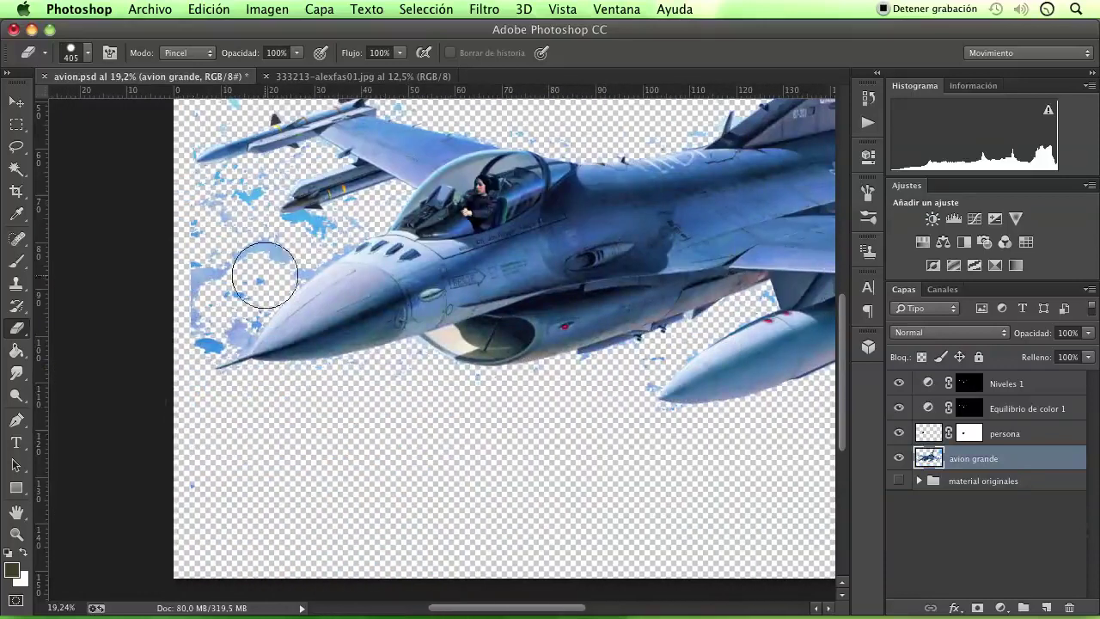
pyautogui.moveTo(264, 275)
pyautogui.mouseDown()
pyautogui.moveTo(196, 295)
pyautogui.moveTo(226, 295)
pyautogui.moveTo(204, 325)
pyautogui.mouseUp()
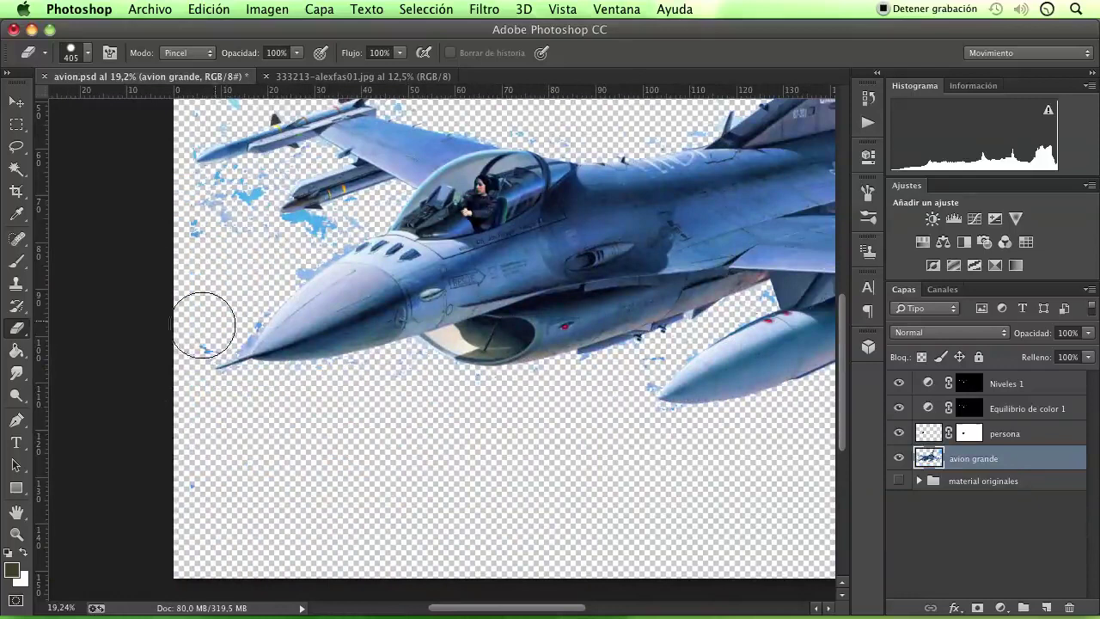
pyautogui.moveTo(200, 226)
pyautogui.mouseDown()
pyautogui.moveTo(229, 191)
pyautogui.moveTo(294, 244)
pyautogui.mouseUp()
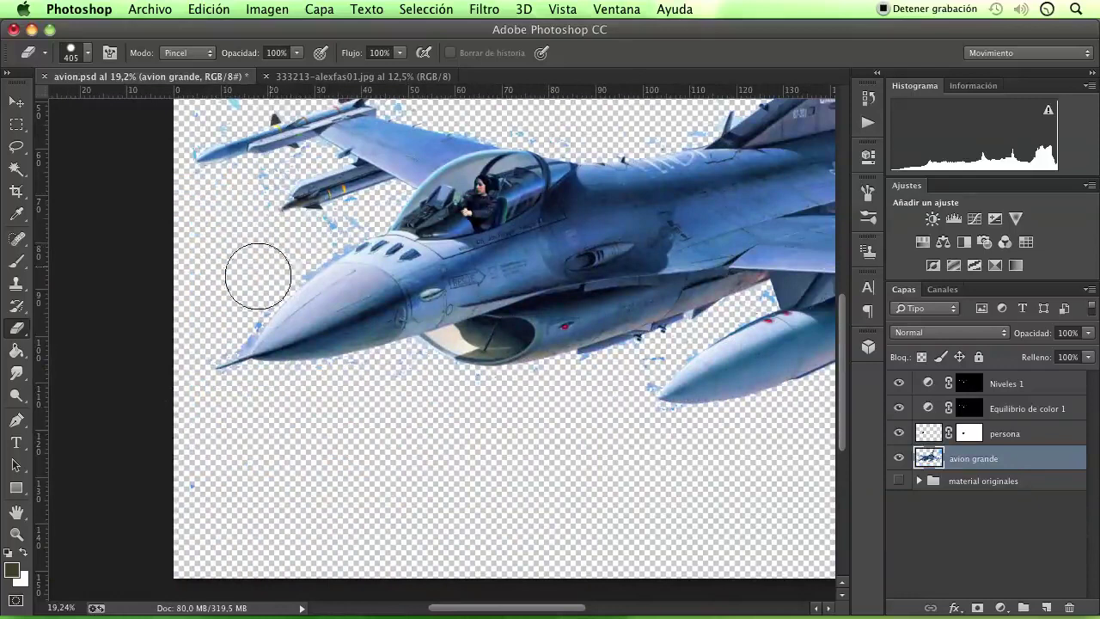
# - Erase the light-blue specks near the upper missile and sky remnants beside the tail fin top
pyautogui.scroll(1, 351, 302)
pyautogui.scroll(2, 319, 263)
pyautogui.scroll(2, 289, 209)
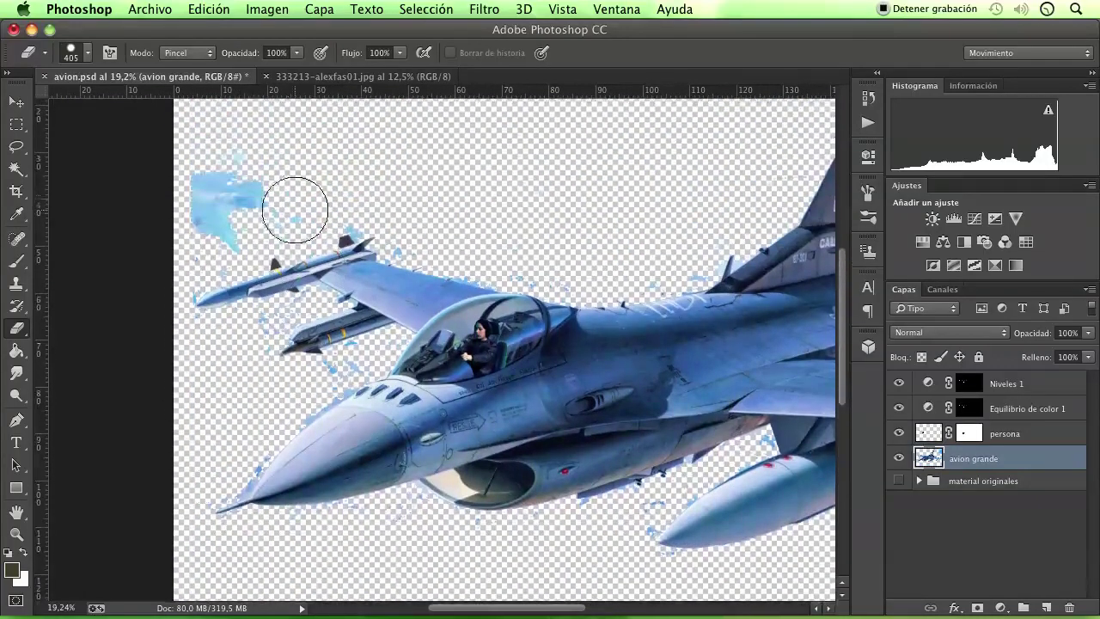
pyautogui.moveTo(251, 150); pyautogui.dragTo(230, 227)
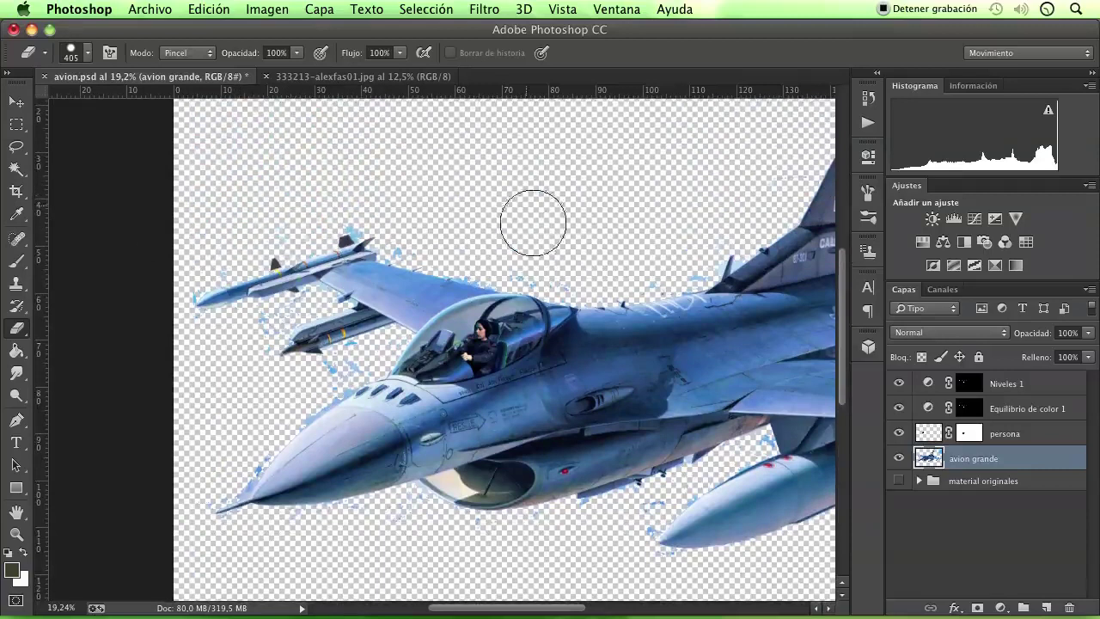
pyautogui.scroll(-2, 581, 381)
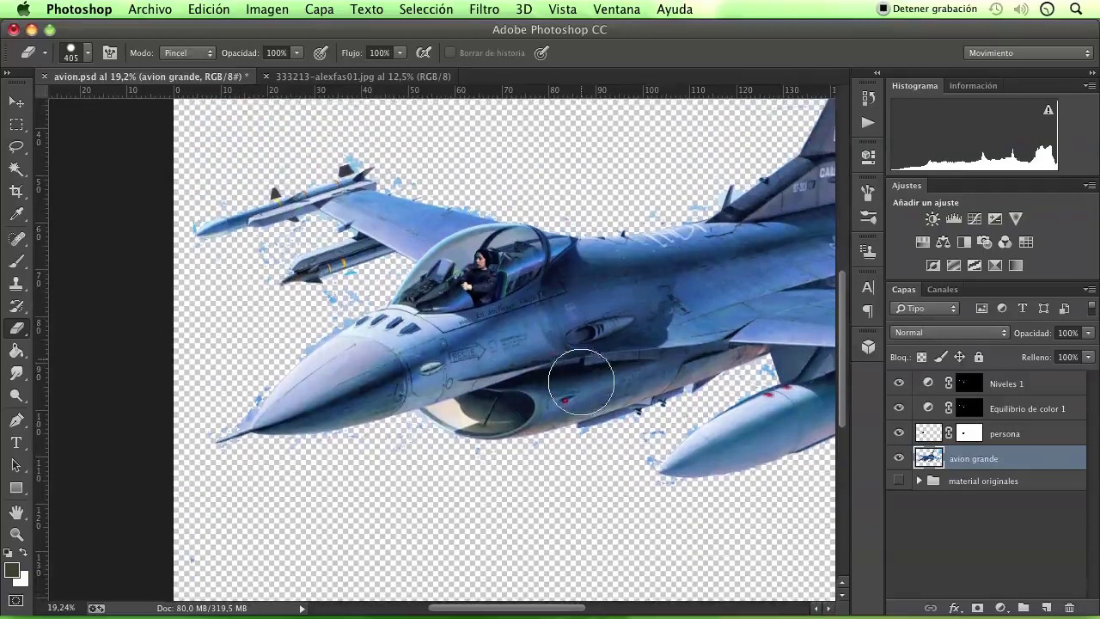
pyautogui.moveTo(537, 611); pyautogui.dragTo(666, 612)
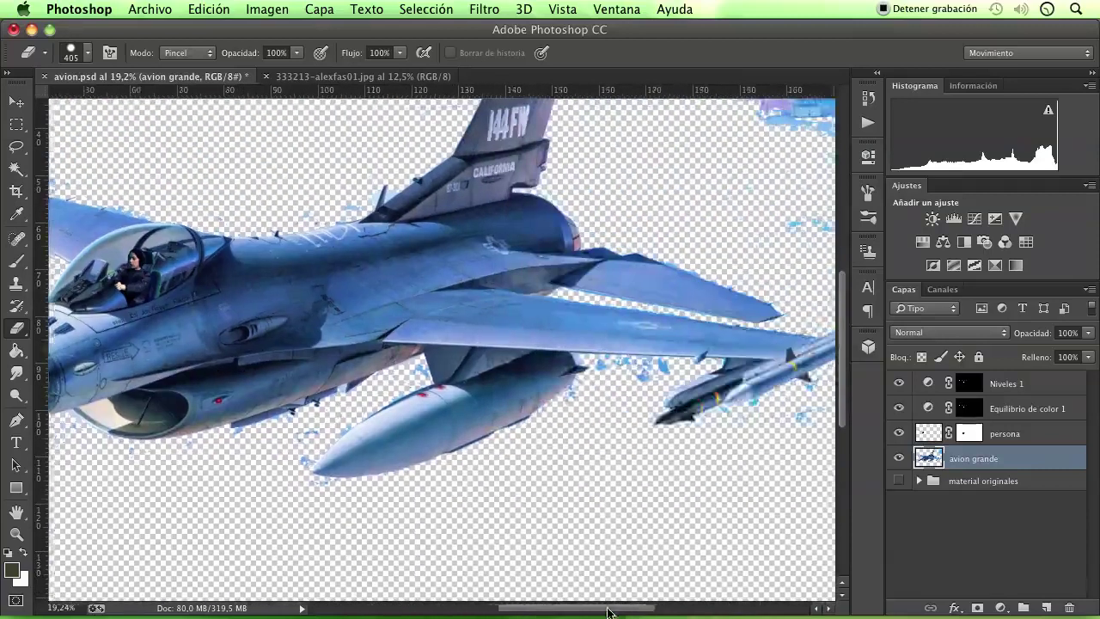
pyautogui.scroll(4, 635, 353)
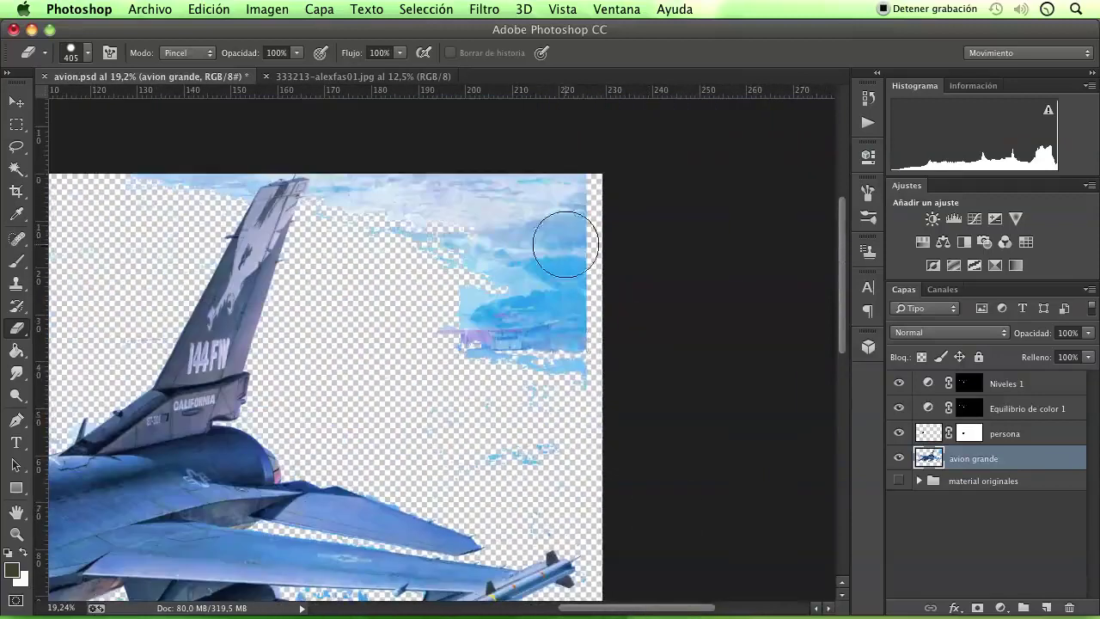
pyautogui.moveTo(562, 238)
pyautogui.mouseDown()
pyautogui.moveTo(387, 191)
pyautogui.moveTo(474, 212)
pyautogui.moveTo(474, 289)
pyautogui.moveTo(579, 393)
pyautogui.moveTo(524, 456)
pyautogui.moveTo(461, 340)
pyautogui.mouseUp()
pyautogui.moveTo(363, 214)
pyautogui.mouseDown()
pyautogui.moveTo(344, 184)
pyautogui.moveTo(221, 173)
pyautogui.moveTo(142, 187)
pyautogui.mouseUp()
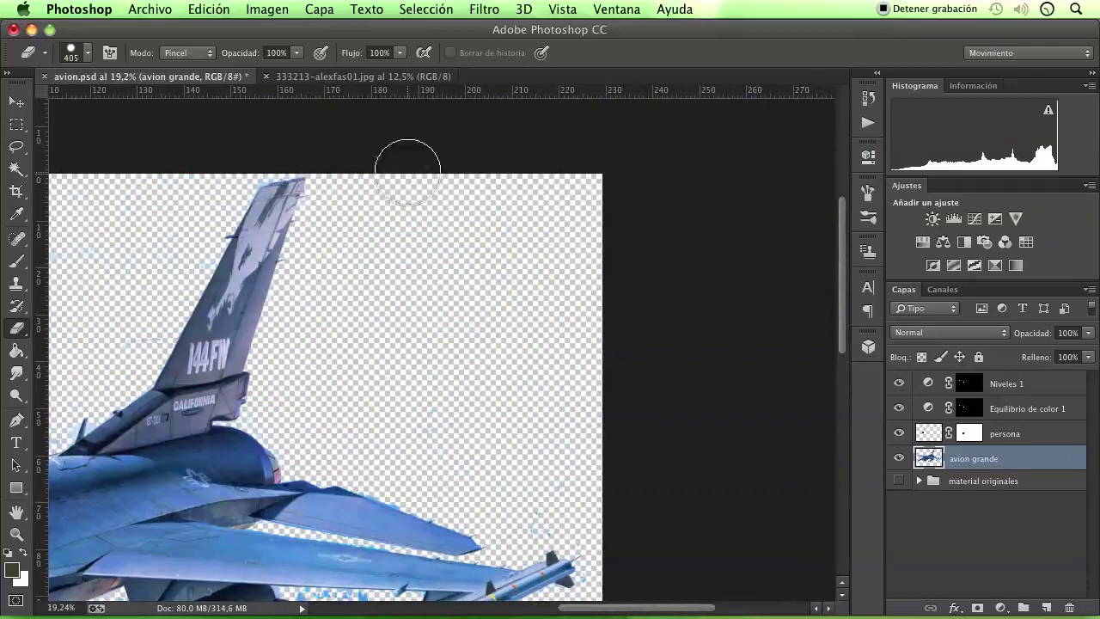
pyautogui.scroll(-5, 508, 283)
pyautogui.scroll(2, 332, 442)
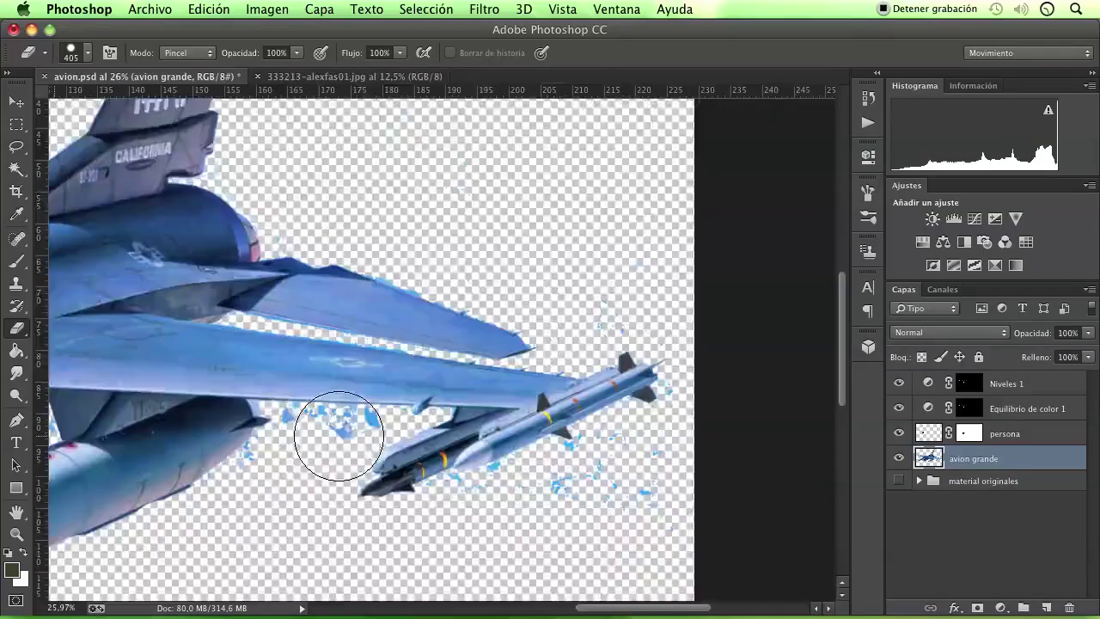
pyautogui.scroll(3, 293, 464)
# - Shrink the eraser to 88 px and erase the blue fringe fragments below the wing
pyautogui.scroll(3, 378, 423)
pyautogui.rightClick(378, 423)
pyautogui.click(519, 428)
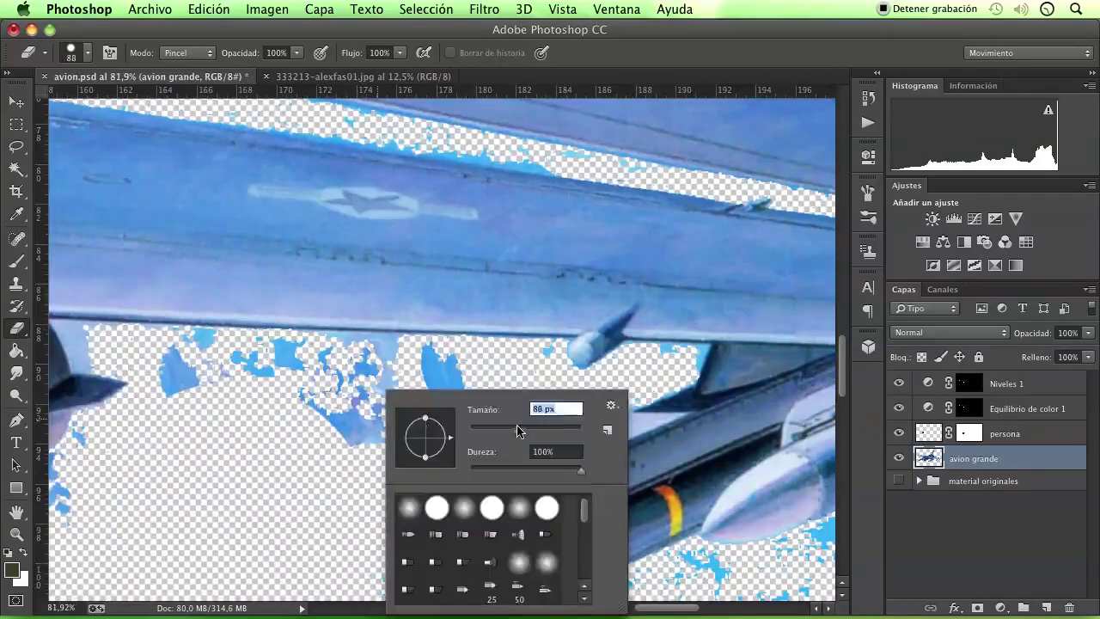
pyautogui.moveTo(337, 407)
pyautogui.mouseDown()
pyautogui.moveTo(319, 422)
pyautogui.moveTo(467, 373)
pyautogui.moveTo(296, 358)
pyautogui.moveTo(184, 364)
pyautogui.moveTo(165, 385)
pyautogui.mouseUp()
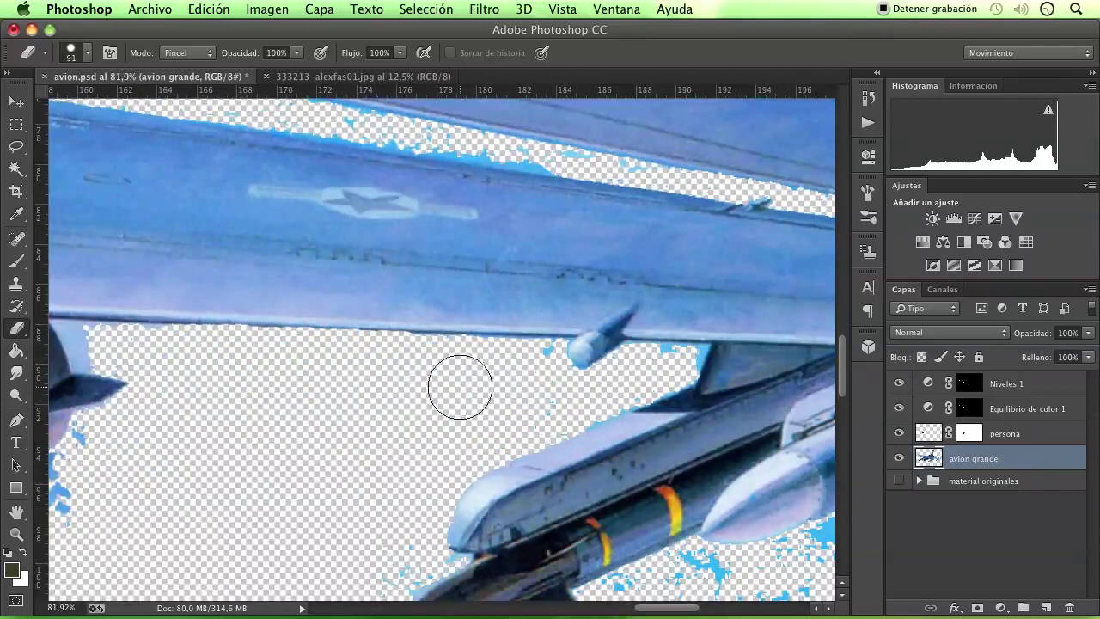
pyautogui.scroll(-3, 460, 387)
pyautogui.scroll(-4, 460, 387)
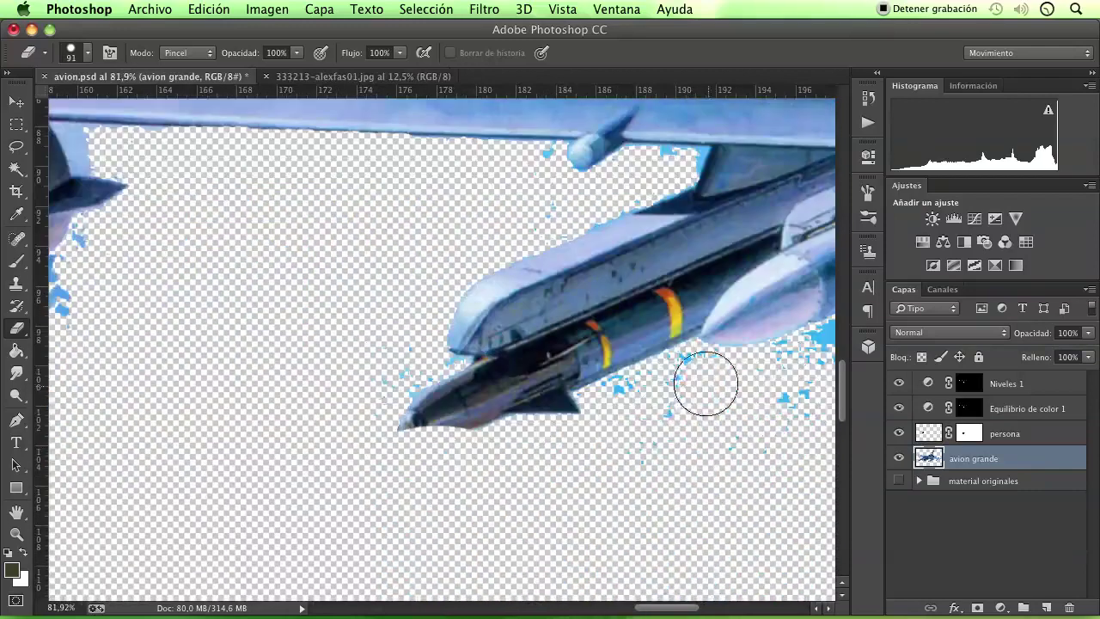
pyautogui.moveTo(705, 383)
pyautogui.mouseDown()
pyautogui.moveTo(633, 393)
pyautogui.moveTo(714, 432)
pyautogui.moveTo(799, 395)
pyautogui.mouseUp()
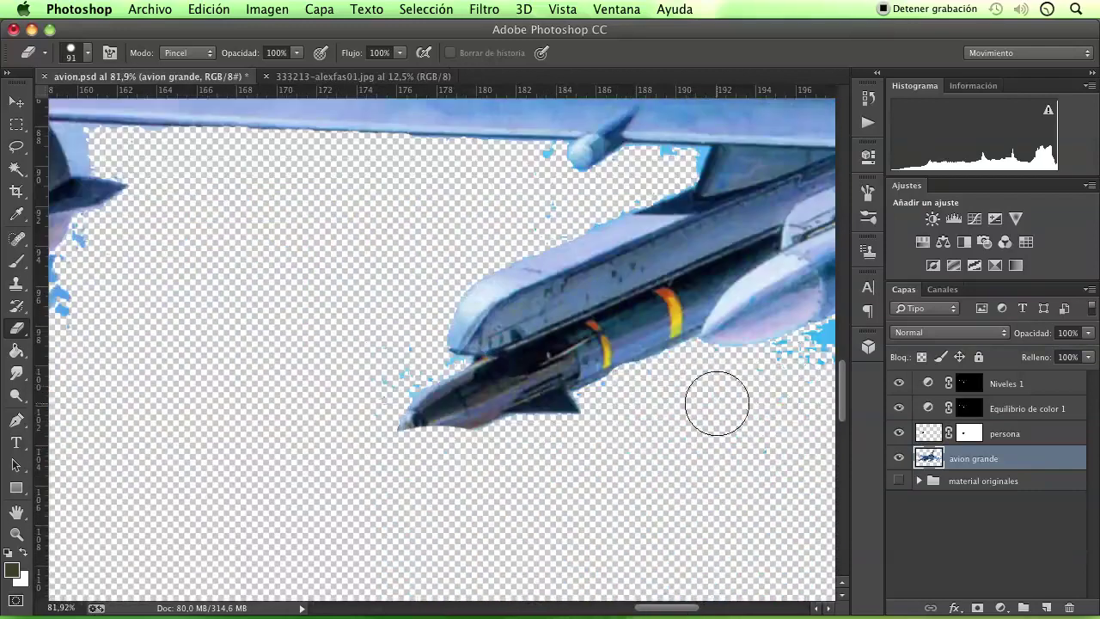
# - Erase the blue fringe blob and specks around the missile and along its rear fin
pyautogui.hscroll(10, 607, 393)
pyautogui.scroll(3, 607, 392)
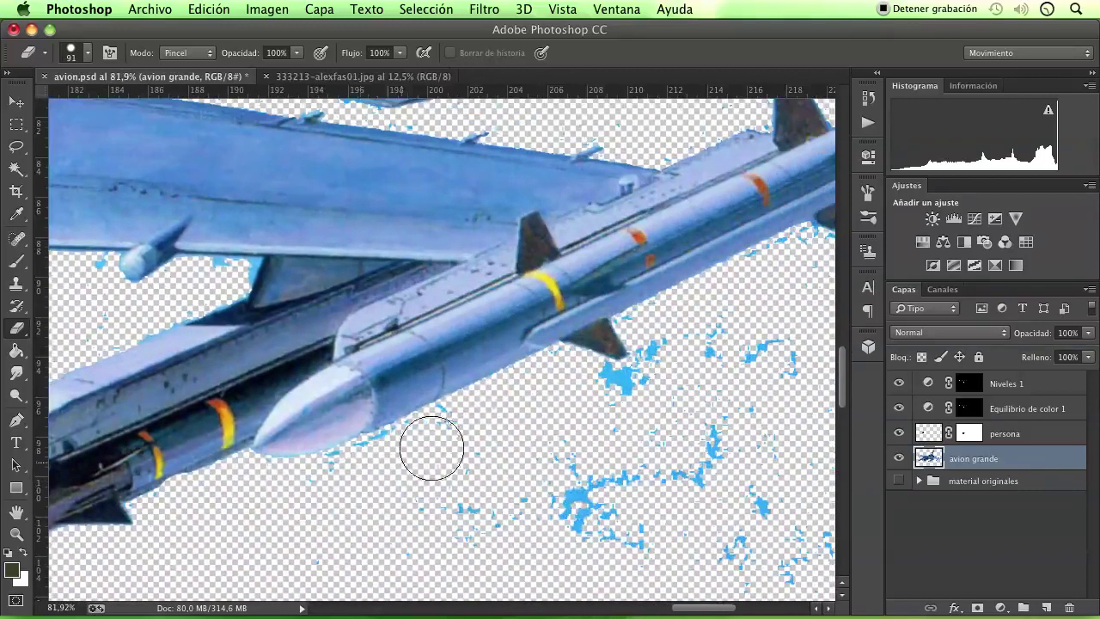
pyautogui.moveTo(612, 505)
pyautogui.mouseDown()
pyautogui.moveTo(556, 508)
pyautogui.moveTo(781, 535)
pyautogui.moveTo(697, 422)
pyautogui.moveTo(609, 387)
pyautogui.moveTo(674, 365)
pyautogui.moveTo(663, 339)
pyautogui.moveTo(732, 381)
pyautogui.moveTo(559, 460)
pyautogui.mouseUp()
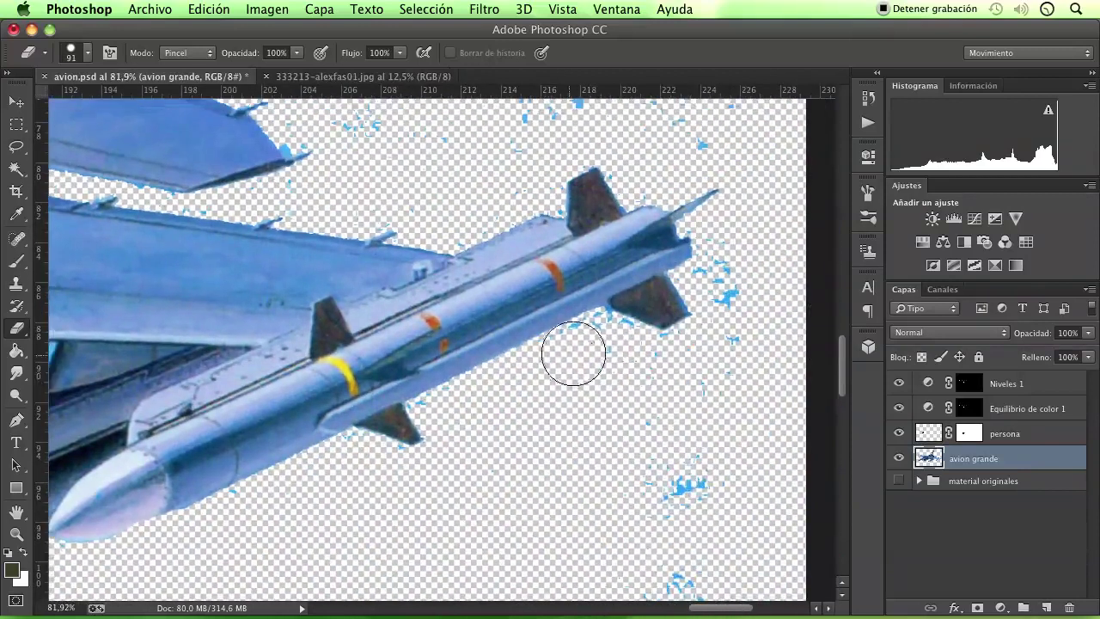
pyautogui.moveTo(574, 353)
pyautogui.mouseDown()
pyautogui.moveTo(596, 338)
pyautogui.moveTo(685, 364)
pyautogui.moveTo(668, 541)
pyautogui.moveTo(648, 536)
pyautogui.mouseUp()
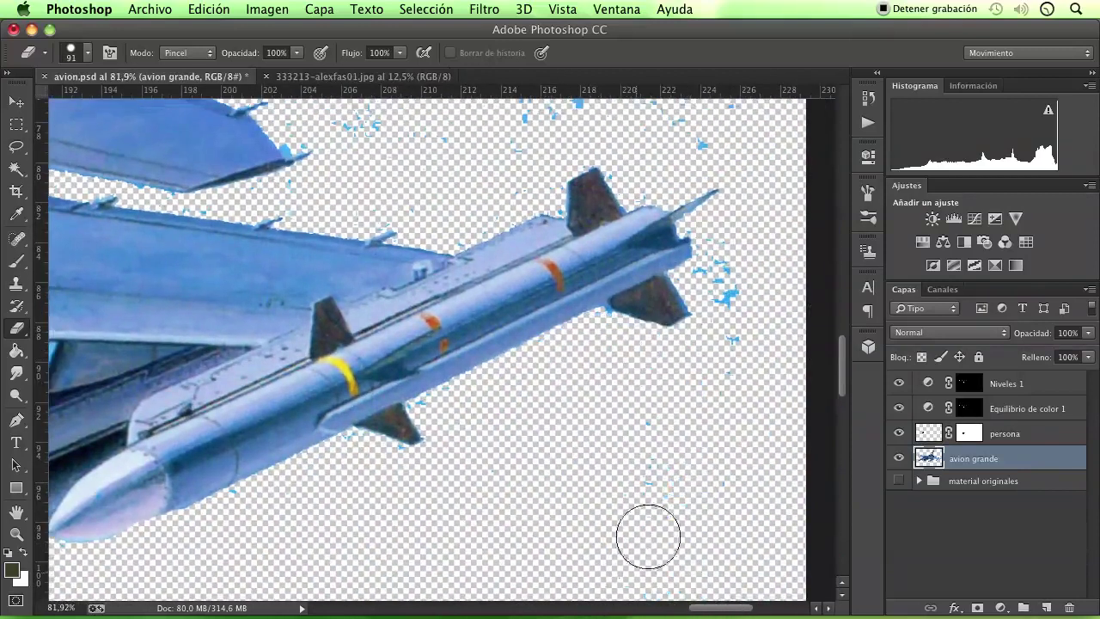
pyautogui.scroll(5, 751, 307)
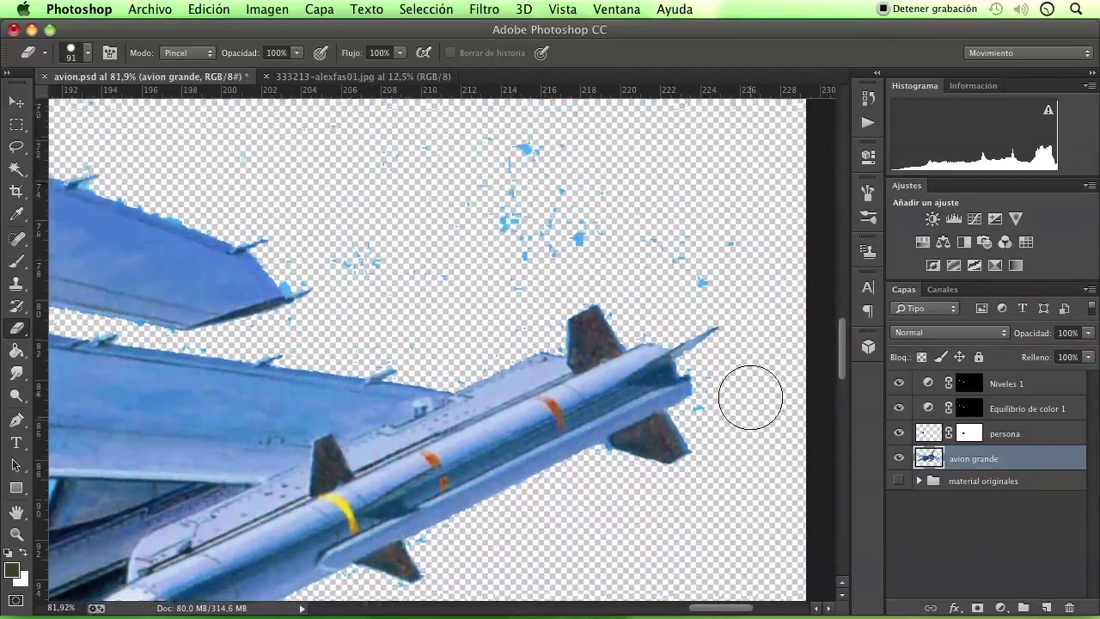
pyautogui.scroll(2, 752, 393)
pyautogui.moveTo(750, 317)
pyautogui.mouseDown()
pyautogui.moveTo(621, 282)
pyautogui.moveTo(523, 302)
pyautogui.moveTo(518, 177)
pyautogui.moveTo(590, 156)
pyautogui.moveTo(573, 302)
pyautogui.moveTo(343, 312)
pyautogui.mouseUp()
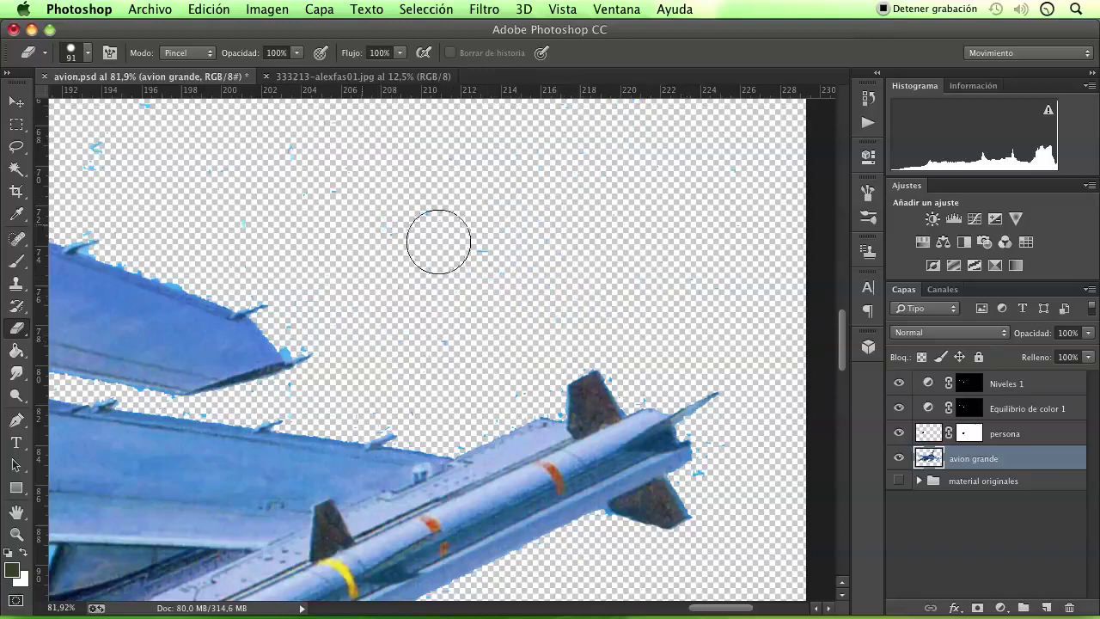
pyautogui.moveTo(478, 356)
pyautogui.mouseDown()
pyautogui.moveTo(530, 386)
pyautogui.moveTo(568, 334)
pyautogui.moveTo(612, 350)
pyautogui.mouseUp()
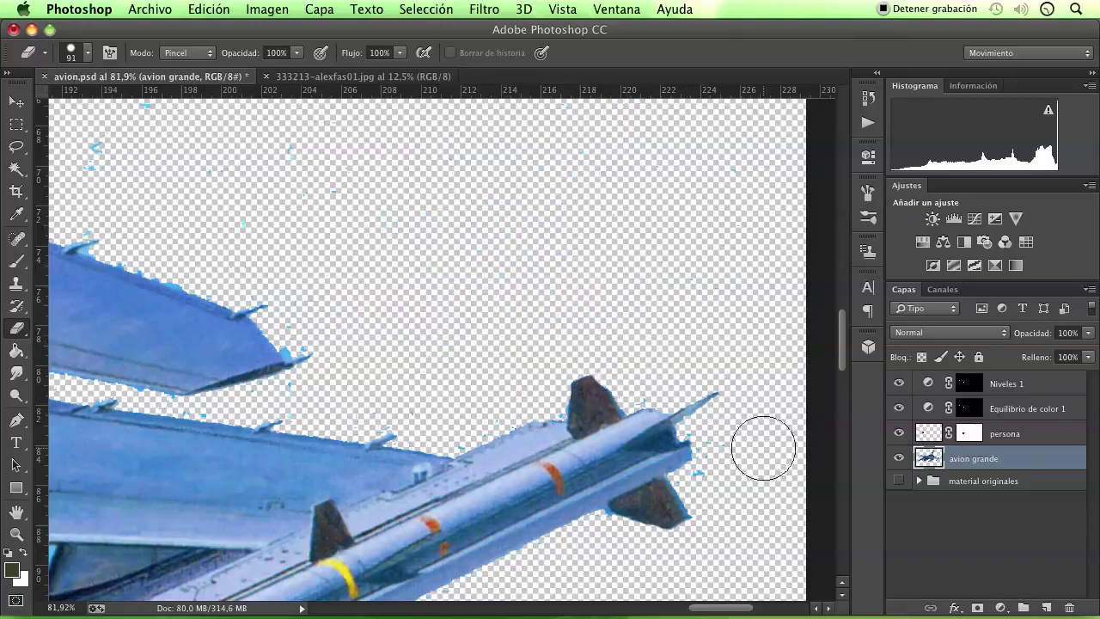
# - Erase the cyan fringe around the wing tip, along the wing's top edge and the cockpit edge
pyautogui.hscroll(-10, 756, 442)
pyautogui.scroll(3, 756, 442)
pyautogui.hscroll(-10, 600, 369)
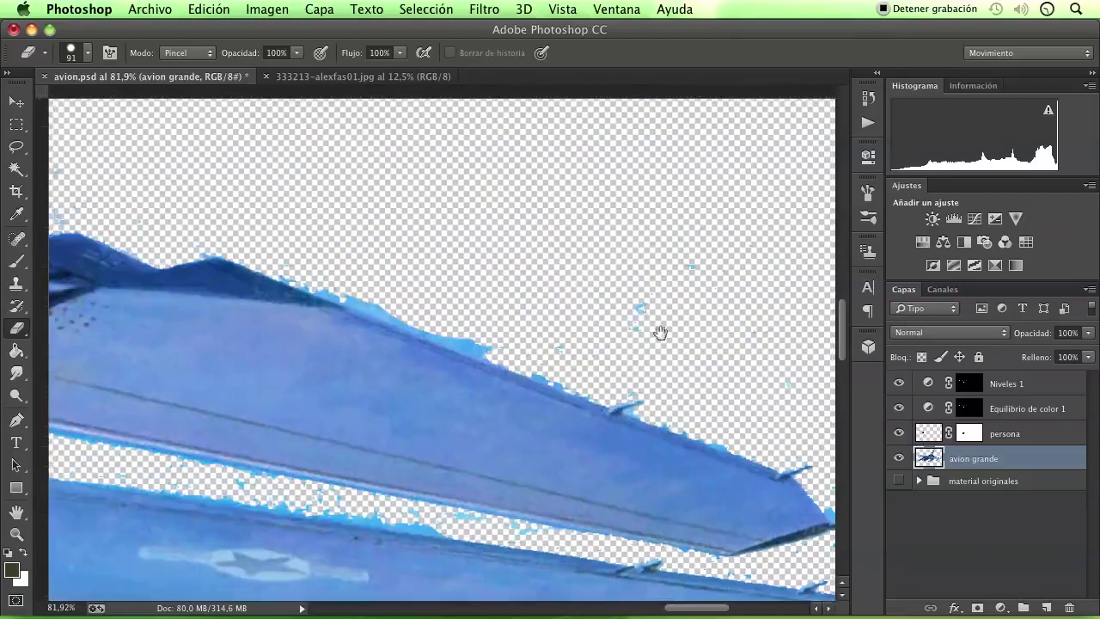
pyautogui.hscroll(10, 683, 308)
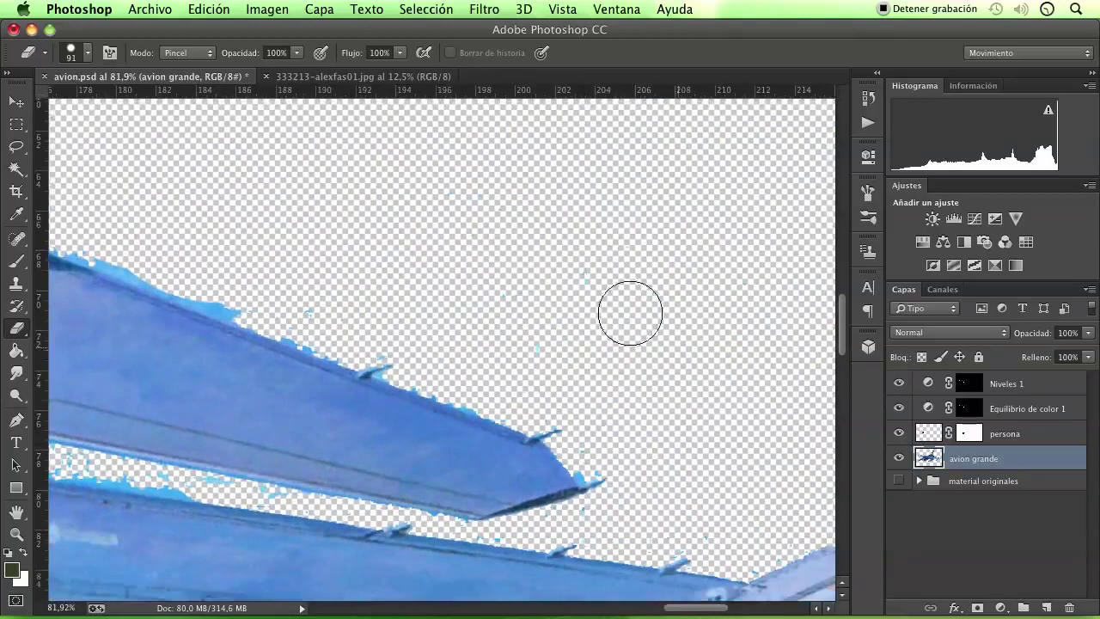
pyautogui.scroll(-1, 619, 356)
pyautogui.moveTo(602, 447); pyautogui.dragTo(596, 452)
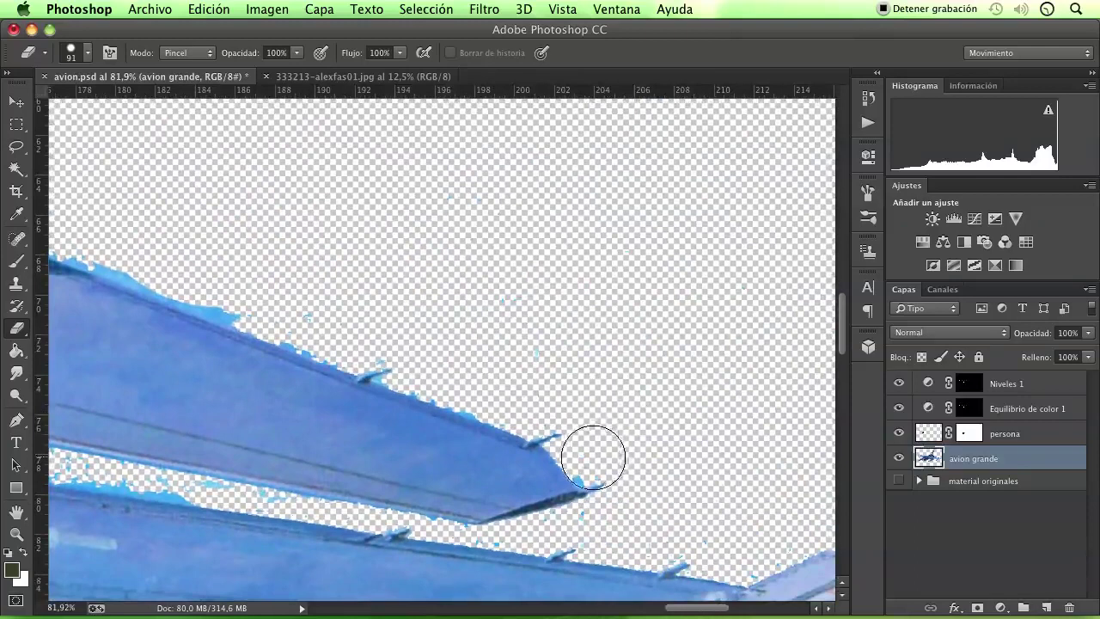
pyautogui.moveTo(409, 357); pyautogui.dragTo(624, 400)
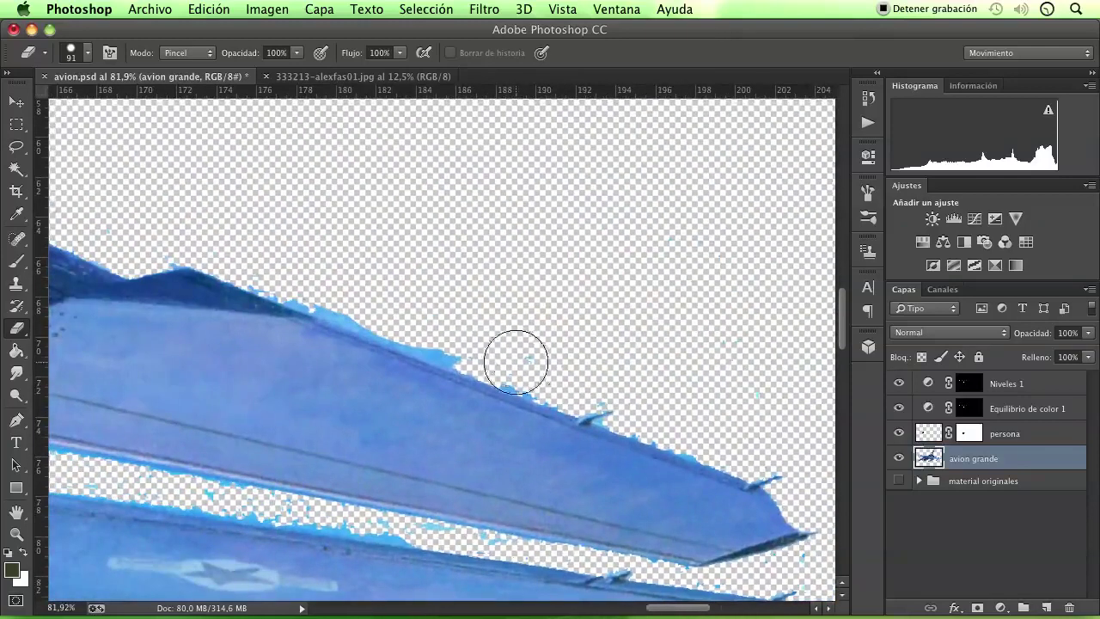
pyautogui.moveTo(516, 362)
pyautogui.mouseDown()
pyautogui.moveTo(285, 265)
pyautogui.moveTo(216, 275)
pyautogui.mouseUp()
pyautogui.hscroll(-10, 431, 301)
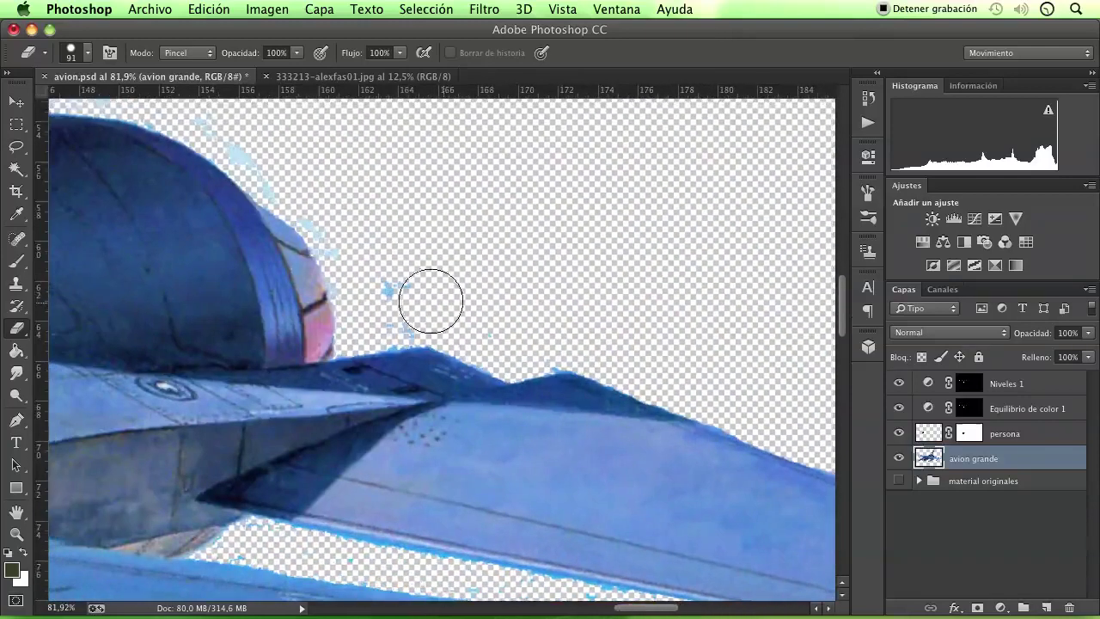
pyautogui.moveTo(431, 301)
pyautogui.mouseDown()
pyautogui.moveTo(282, 178)
pyautogui.moveTo(576, 342)
pyautogui.moveTo(520, 252)
pyautogui.mouseUp()
pyautogui.hscroll(2, 644, 312)
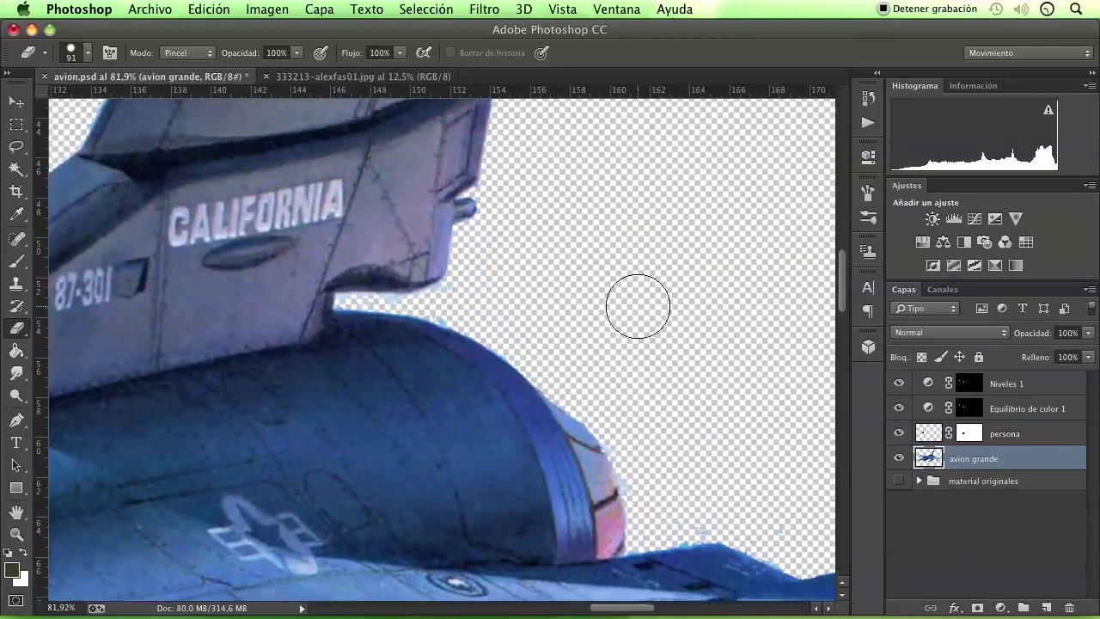
pyautogui.scroll(-2, 609, 326)
pyautogui.scroll(-2, 609, 327)
# - Erase the cyan blob beside the tail fin and the blue specks above the wing and missile fin
pyautogui.moveTo(283, 444)
pyautogui.mouseDown()
pyautogui.moveTo(624, 367)
pyautogui.moveTo(831, 415)
pyautogui.mouseUp()
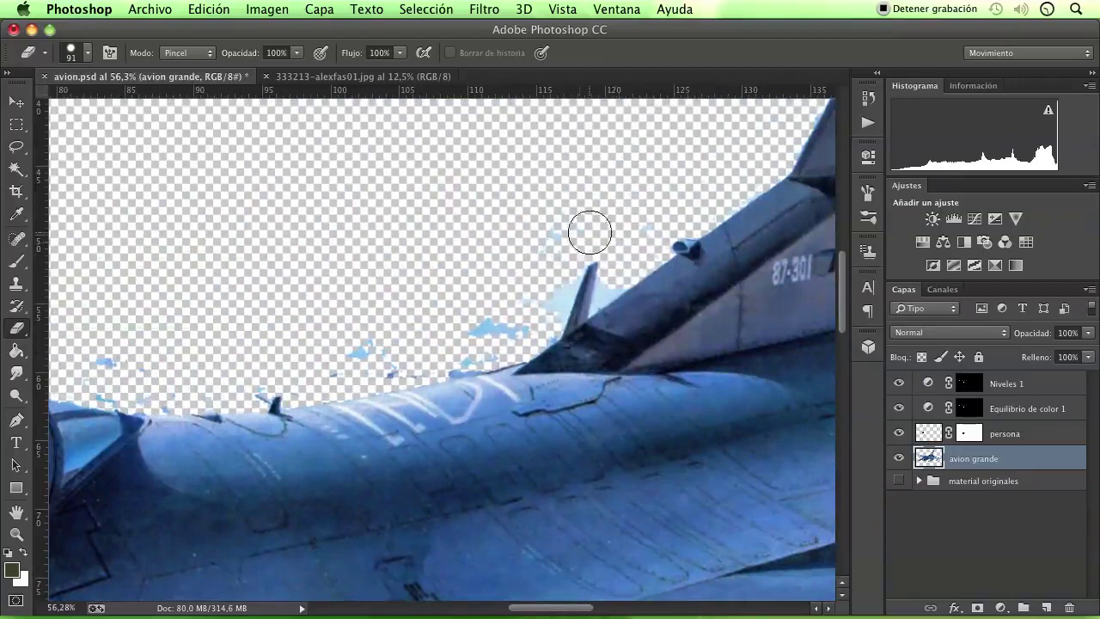
pyautogui.moveTo(530, 286)
pyautogui.mouseDown()
pyautogui.moveTo(477, 348)
pyautogui.moveTo(368, 349)
pyautogui.mouseUp()
pyautogui.moveTo(272, 349); pyautogui.dragTo(556, 350)
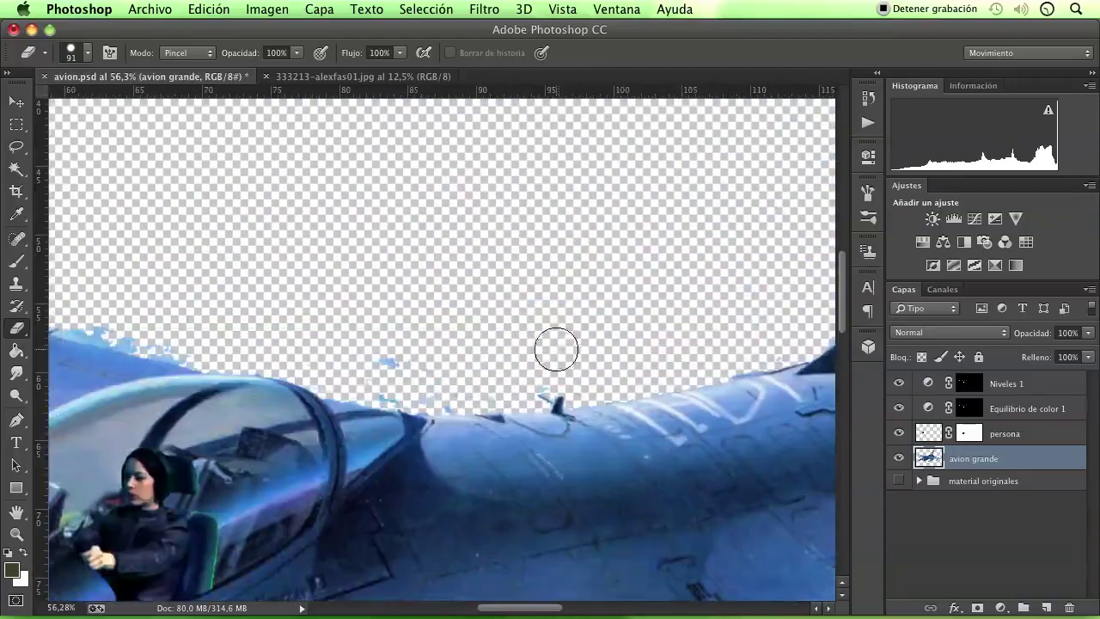
pyautogui.moveTo(354, 348); pyautogui.dragTo(545, 373)
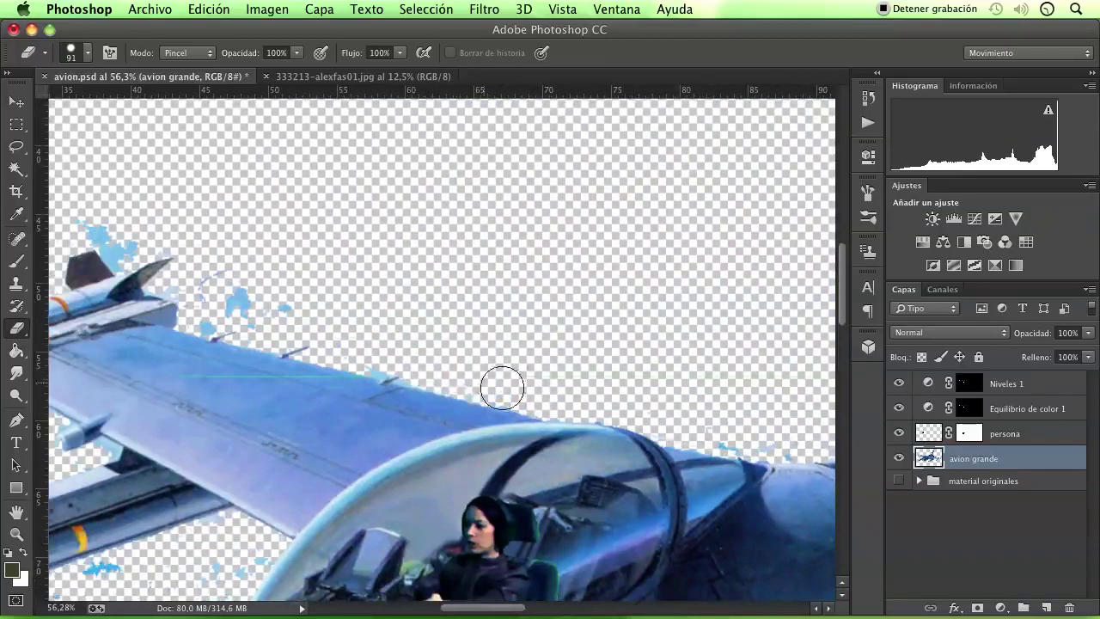
pyautogui.moveTo(321, 331)
pyautogui.mouseDown()
pyautogui.moveTo(227, 305)
pyautogui.moveTo(327, 319)
pyautogui.moveTo(373, 356)
pyautogui.moveTo(388, 342)
pyautogui.mouseUp()
pyautogui.moveTo(329, 268); pyautogui.dragTo(321, 310)
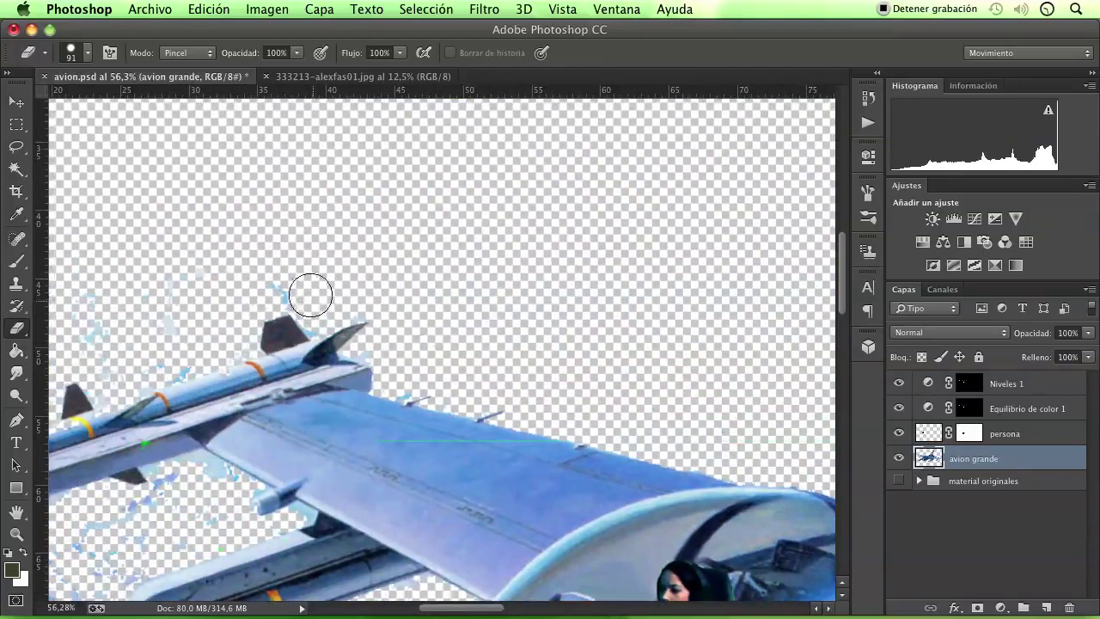
# - Erase the light-blue specks around the upper and lower missiles
pyautogui.moveTo(115, 318)
pyautogui.mouseDown()
pyautogui.moveTo(209, 300)
pyautogui.moveTo(321, 180)
pyautogui.mouseUp()
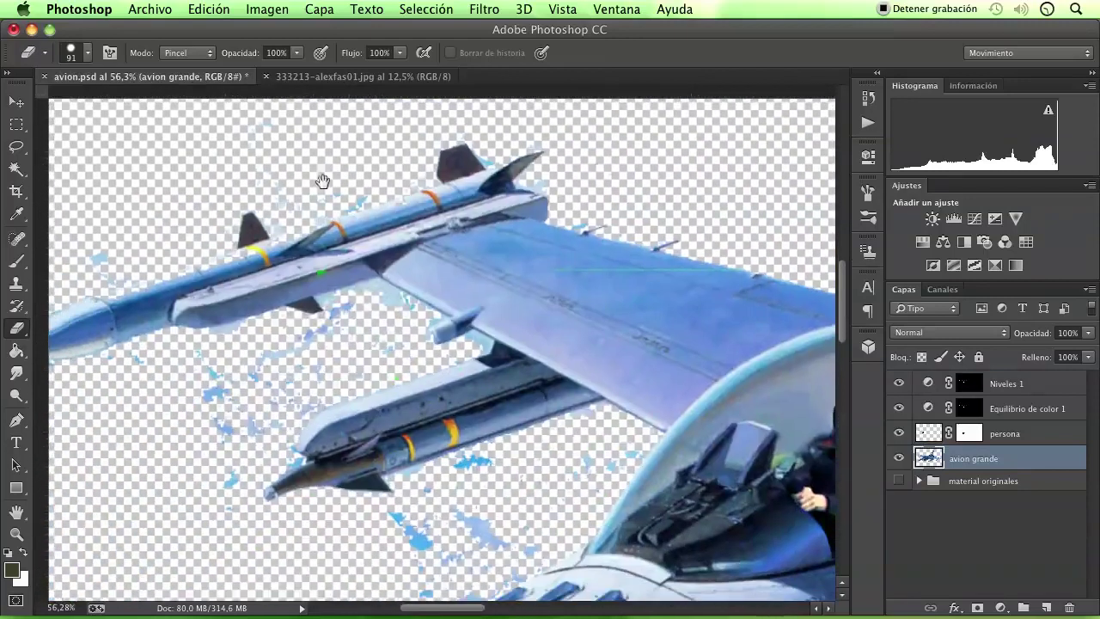
pyautogui.moveTo(345, 324); pyautogui.dragTo(193, 403)
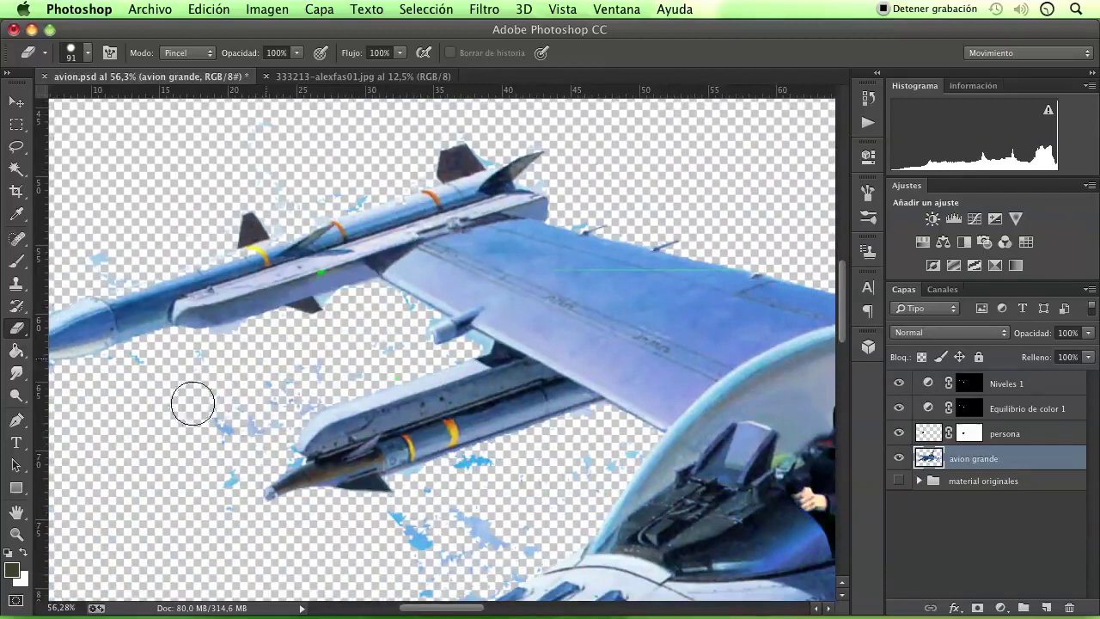
pyautogui.moveTo(387, 351); pyautogui.dragTo(207, 445)
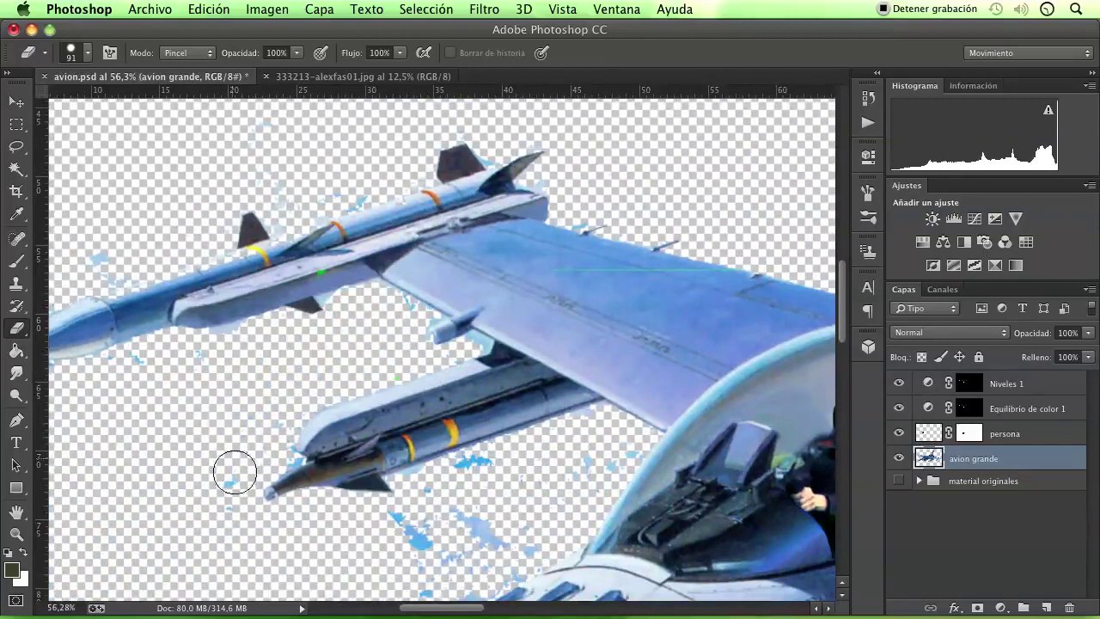
pyautogui.moveTo(414, 552); pyautogui.dragTo(510, 517)
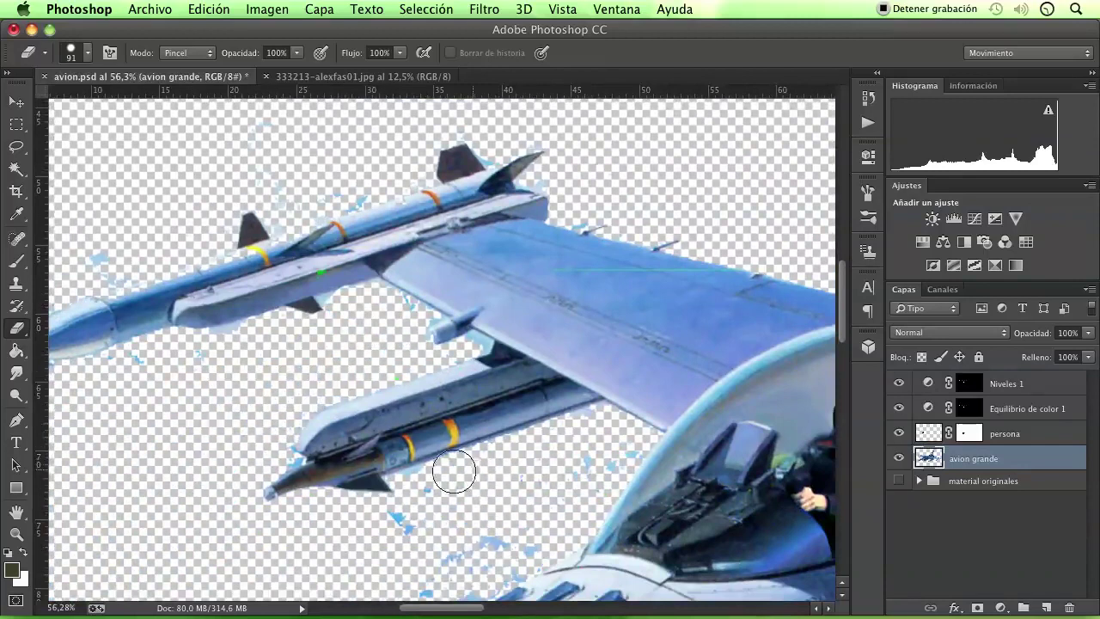
pyautogui.scroll(-5, 550, 429)
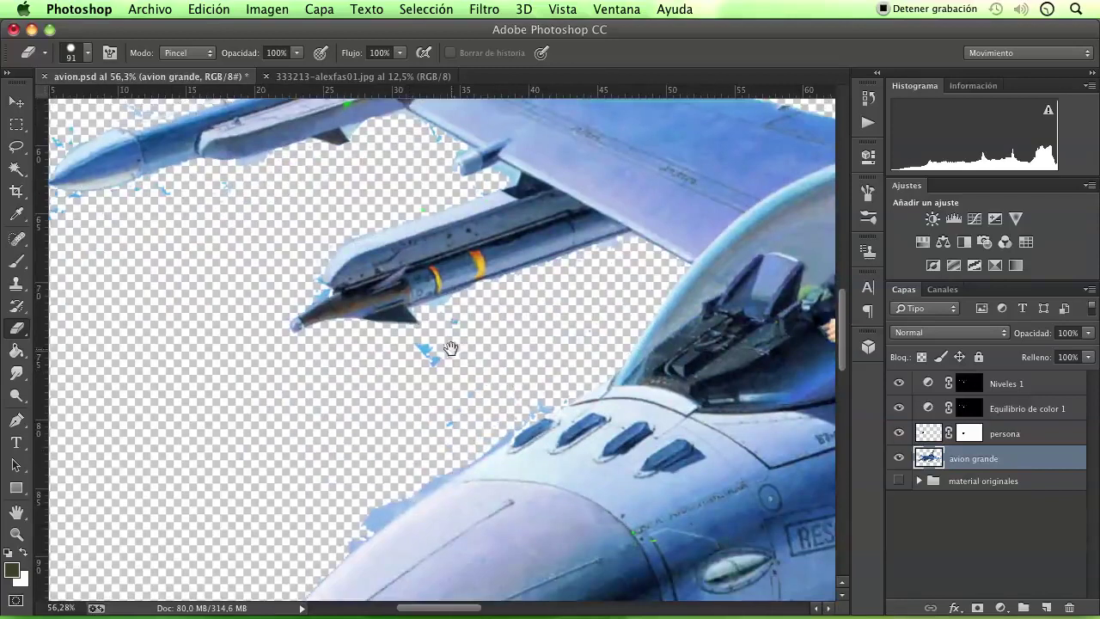
# - Erase the blue fringe along and under the jet's nose, then fit the whole jet on screen
pyautogui.moveTo(526, 380); pyautogui.dragTo(519, 241)
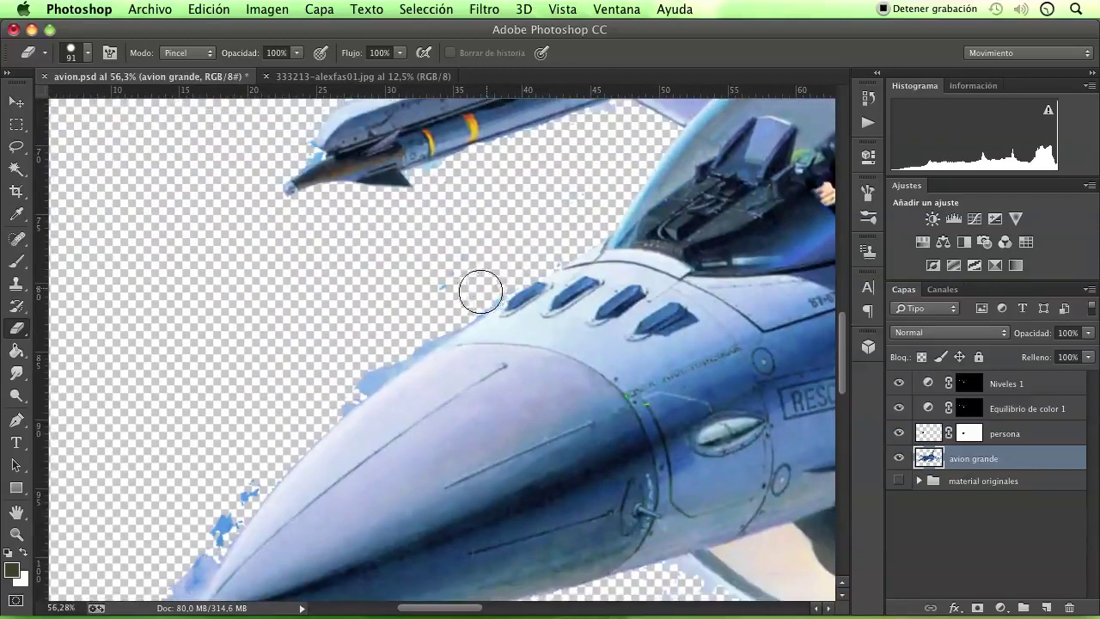
pyautogui.moveTo(402, 341); pyautogui.dragTo(343, 386)
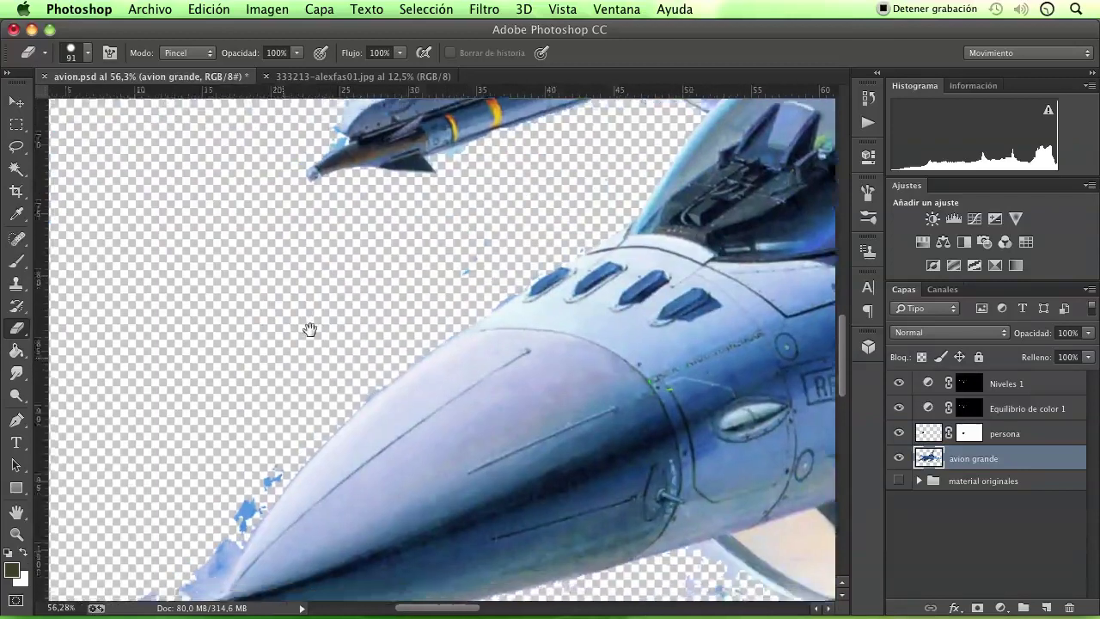
pyautogui.moveTo(309, 326); pyautogui.dragTo(388, 225)
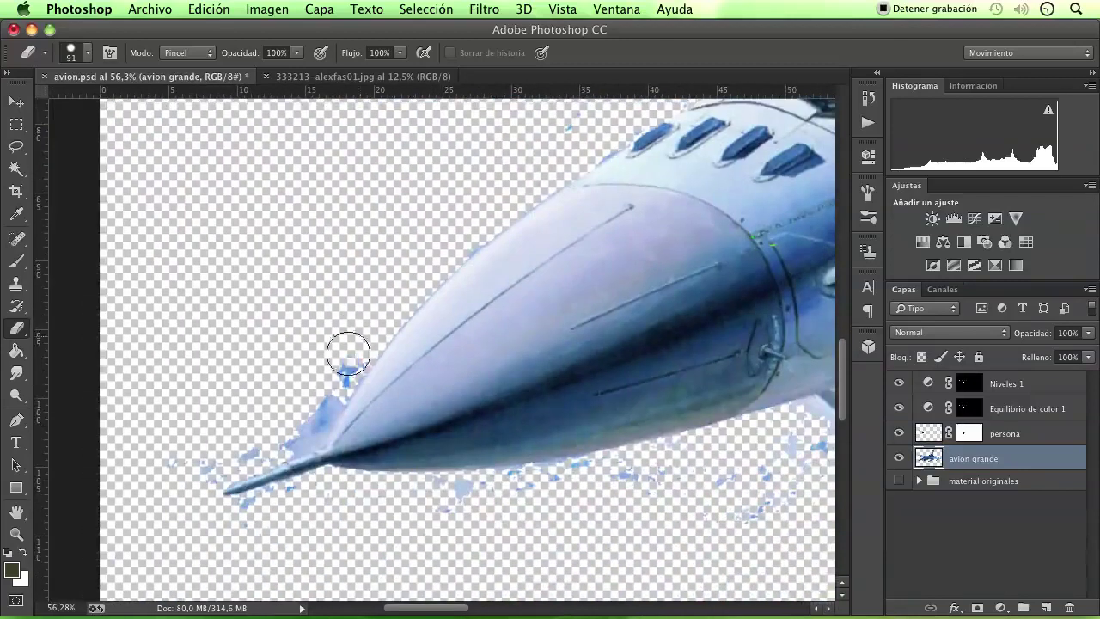
pyautogui.moveTo(348, 354); pyautogui.dragTo(309, 426)
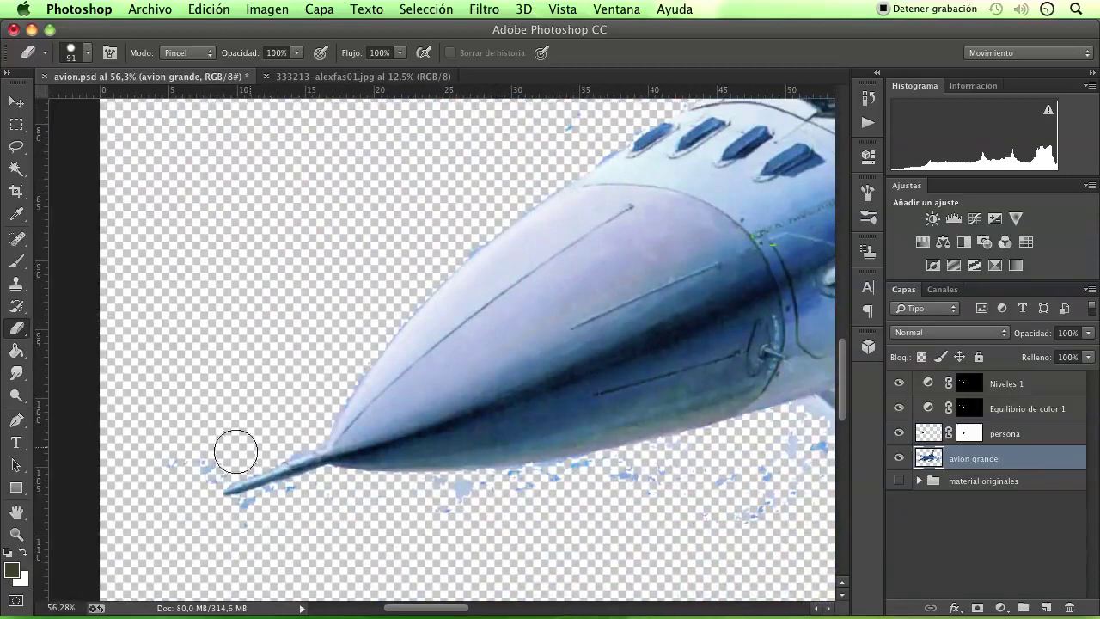
pyautogui.hscroll(5, 604, 458)
pyautogui.scroll(-3, 603, 458)
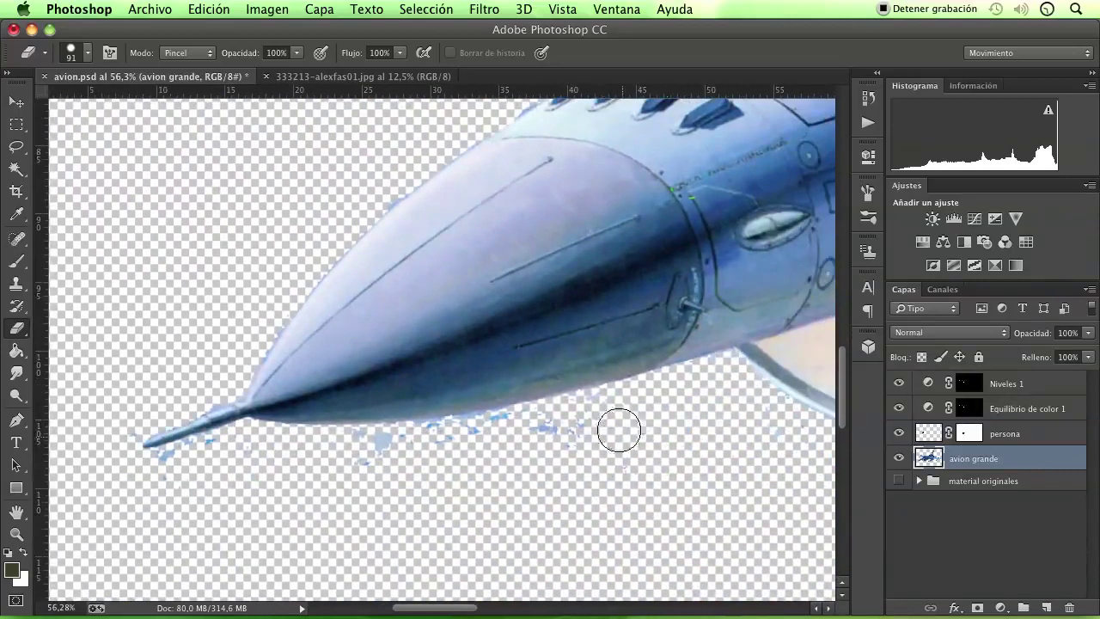
pyautogui.moveTo(465, 434); pyautogui.dragTo(381, 444)
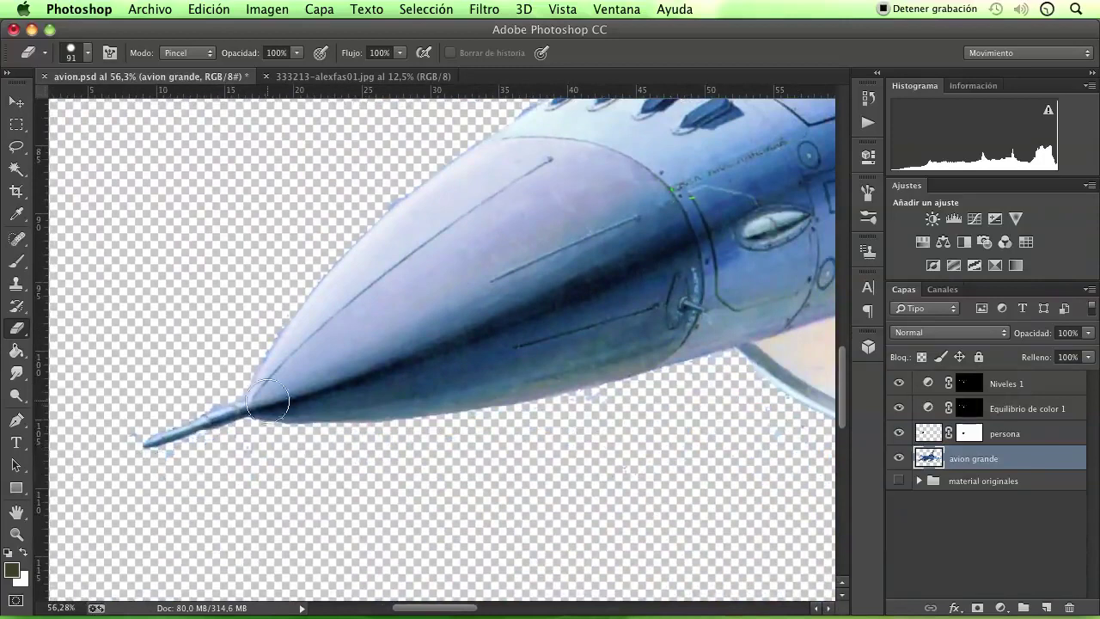
pyautogui.press('super+0')
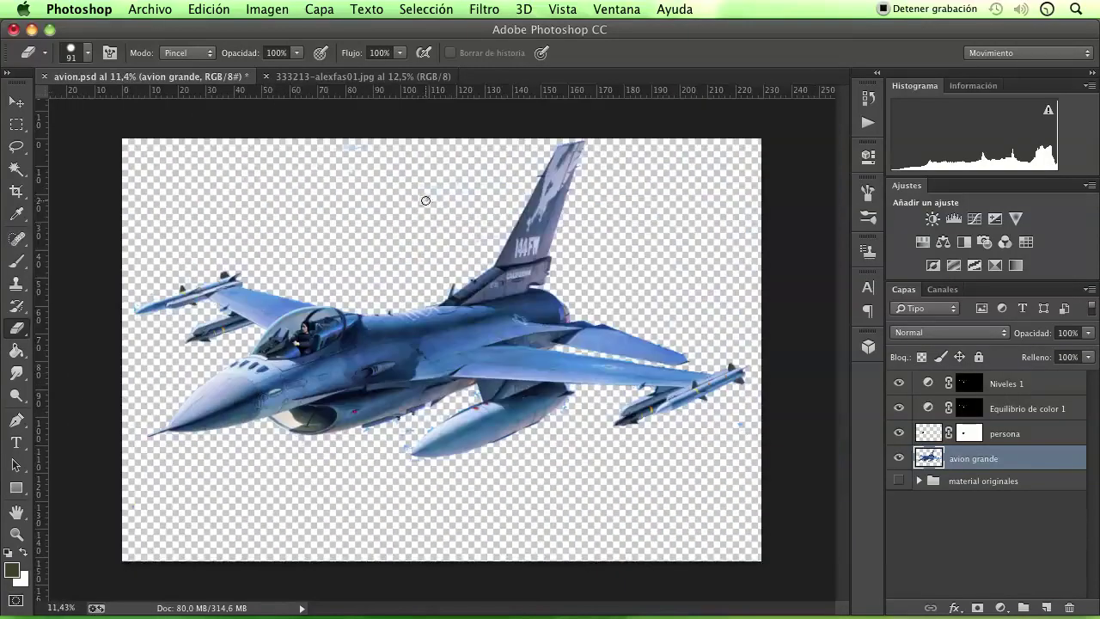
# - Enlarge the eraser brush to 359 px and bring up the jet reference image page
pyautogui.rightClick(426, 187)
pyautogui.moveTo(563, 231)
pyautogui.mouseDown()
pyautogui.moveTo(583, 231)
pyautogui.moveTo(584, 216)
pyautogui.mouseUp()
pyautogui.rightClick(401, 165)
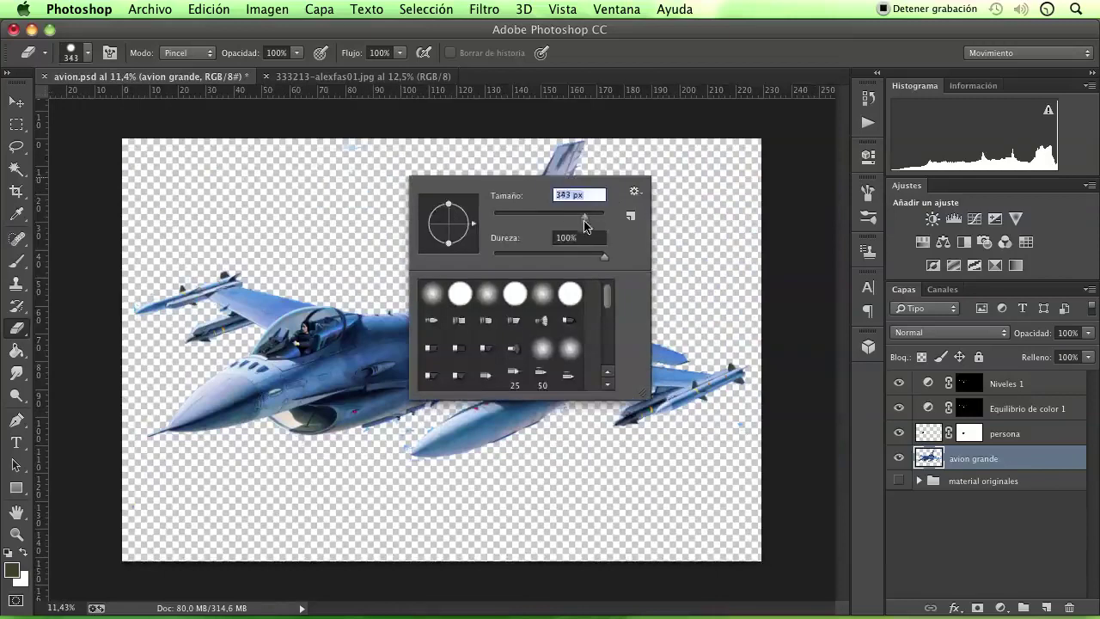
pyautogui.click(404, 161)
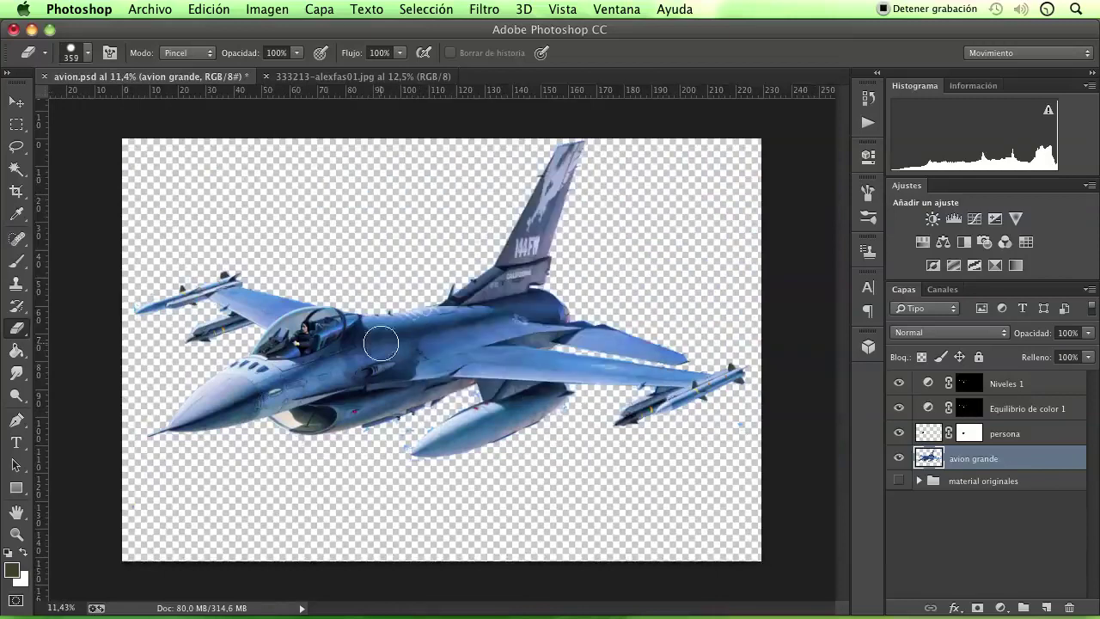
pyautogui.moveTo(697, 591)
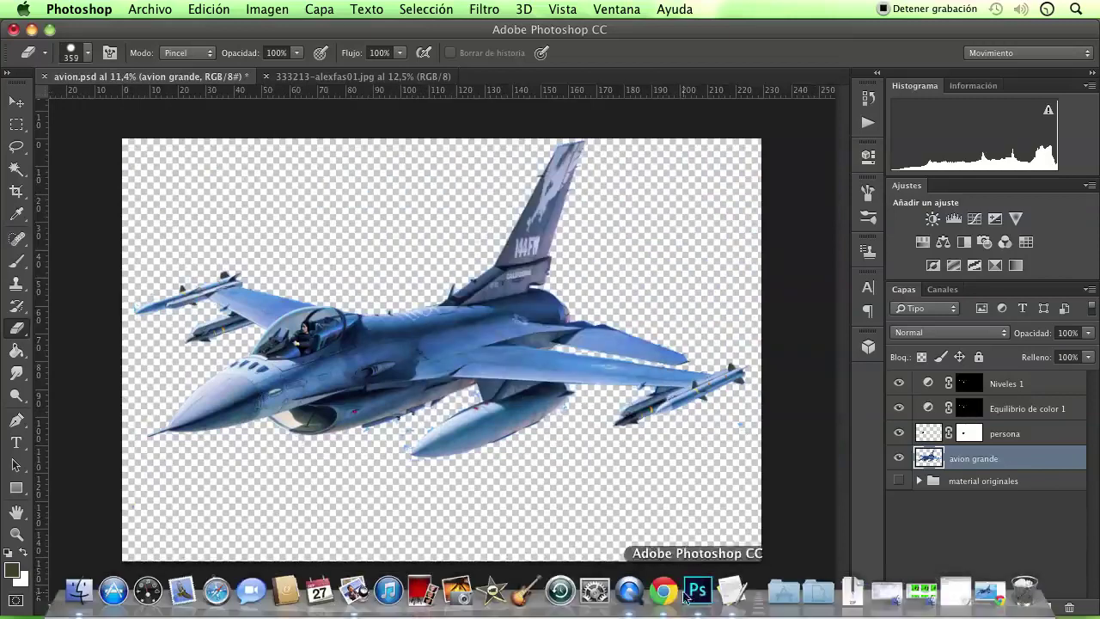
pyautogui.click(664, 591)
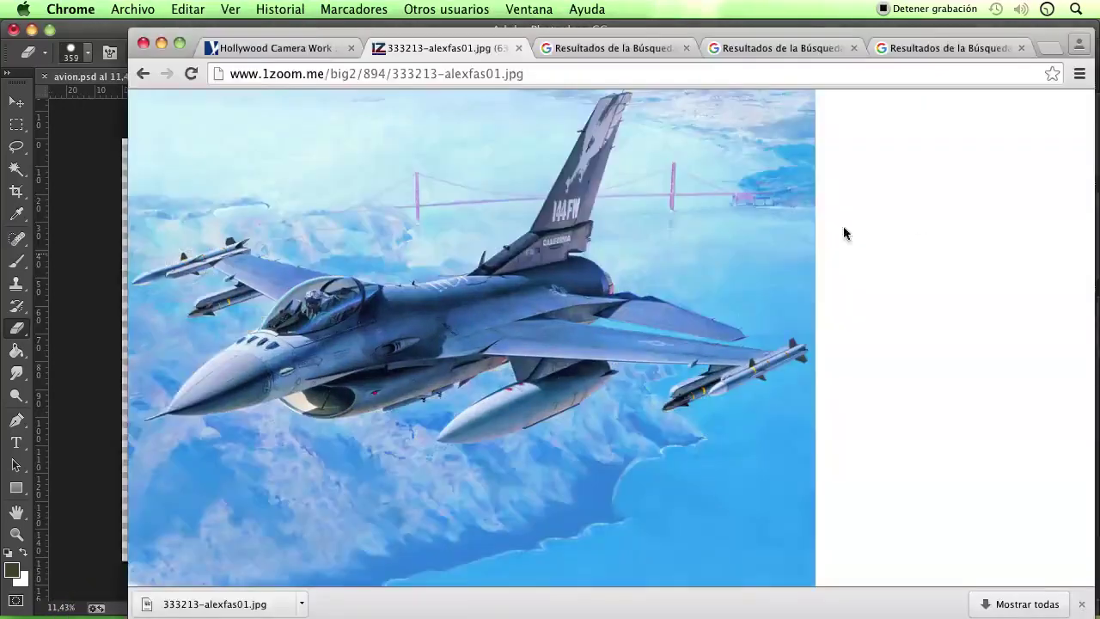
# - Check the jet reference photo in Chrome, dismiss Photoshop's clipboard warning, and return to Photoshop
pyautogui.moveTo(810, 25); pyautogui.dragTo(720, 422)
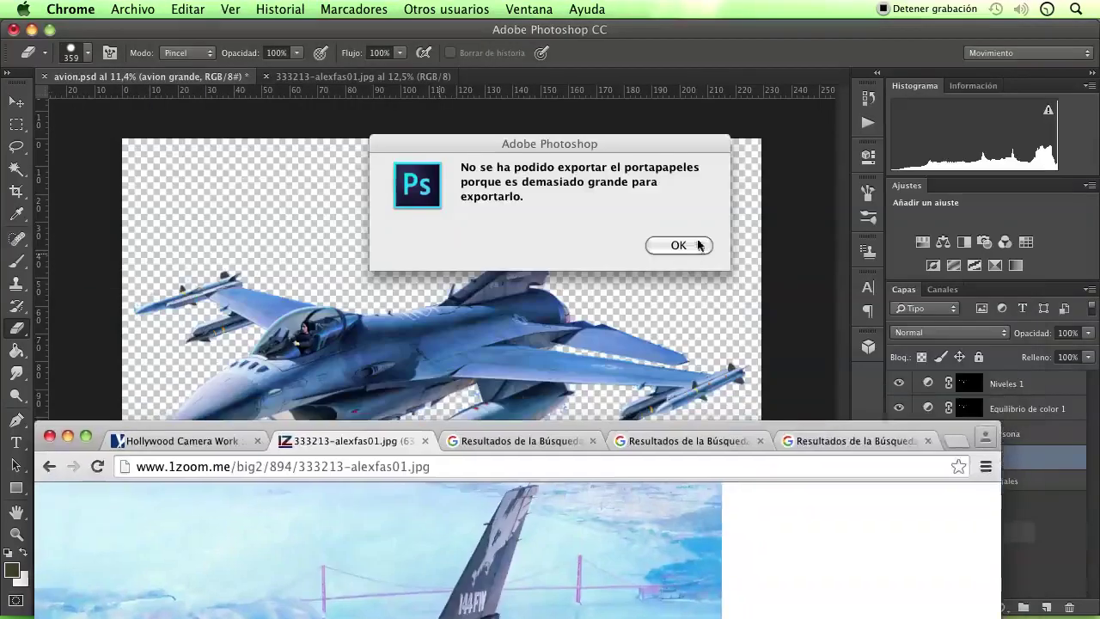
pyautogui.click(688, 245)
pyautogui.click(688, 245)
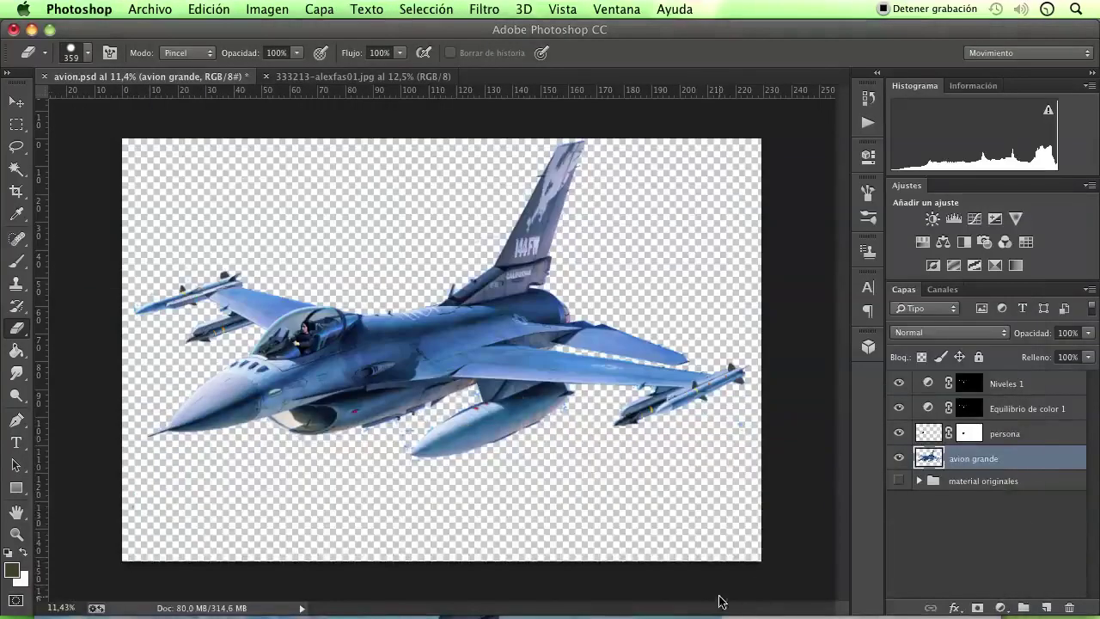
pyautogui.click(684, 591)
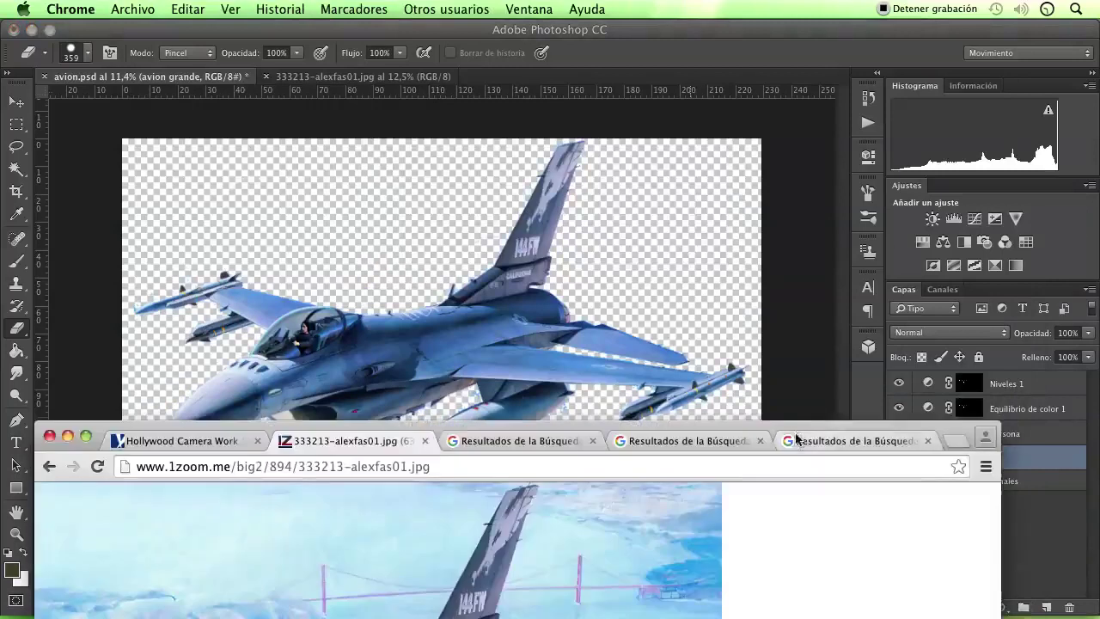
pyautogui.moveTo(796, 439); pyautogui.dragTo(849, 243)
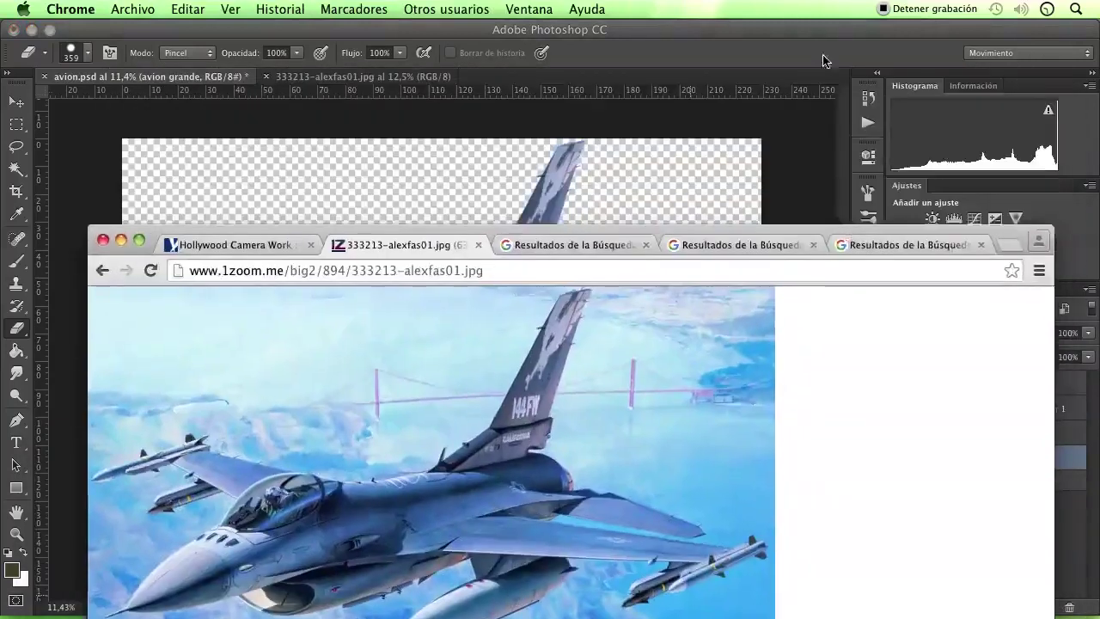
pyautogui.click(823, 60)
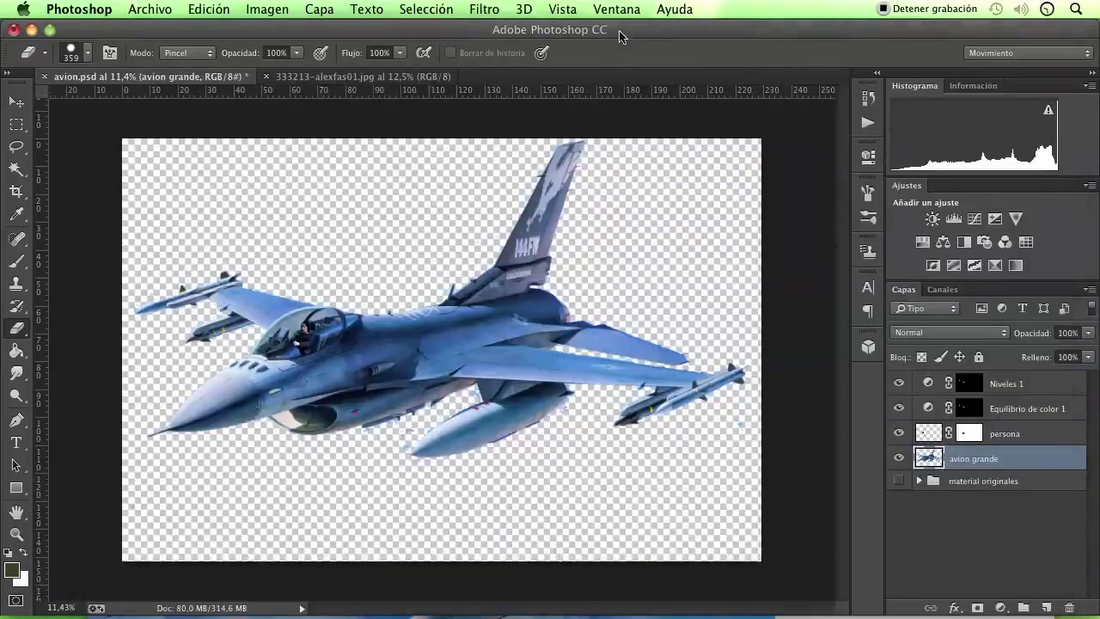